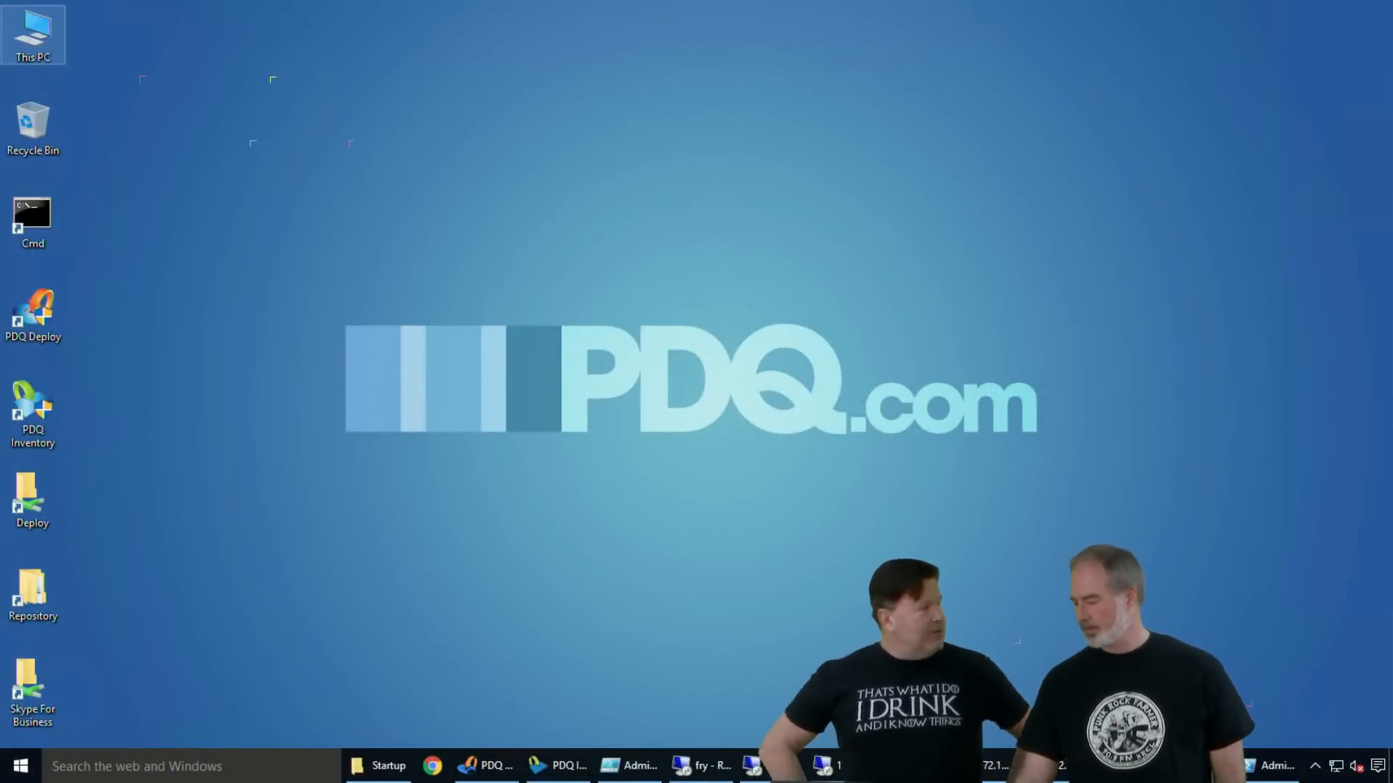
- Open the Win10-ConsumerX policy in the Group Policy editor, expand its computer policies, and close the editor
left_click(868, 766)
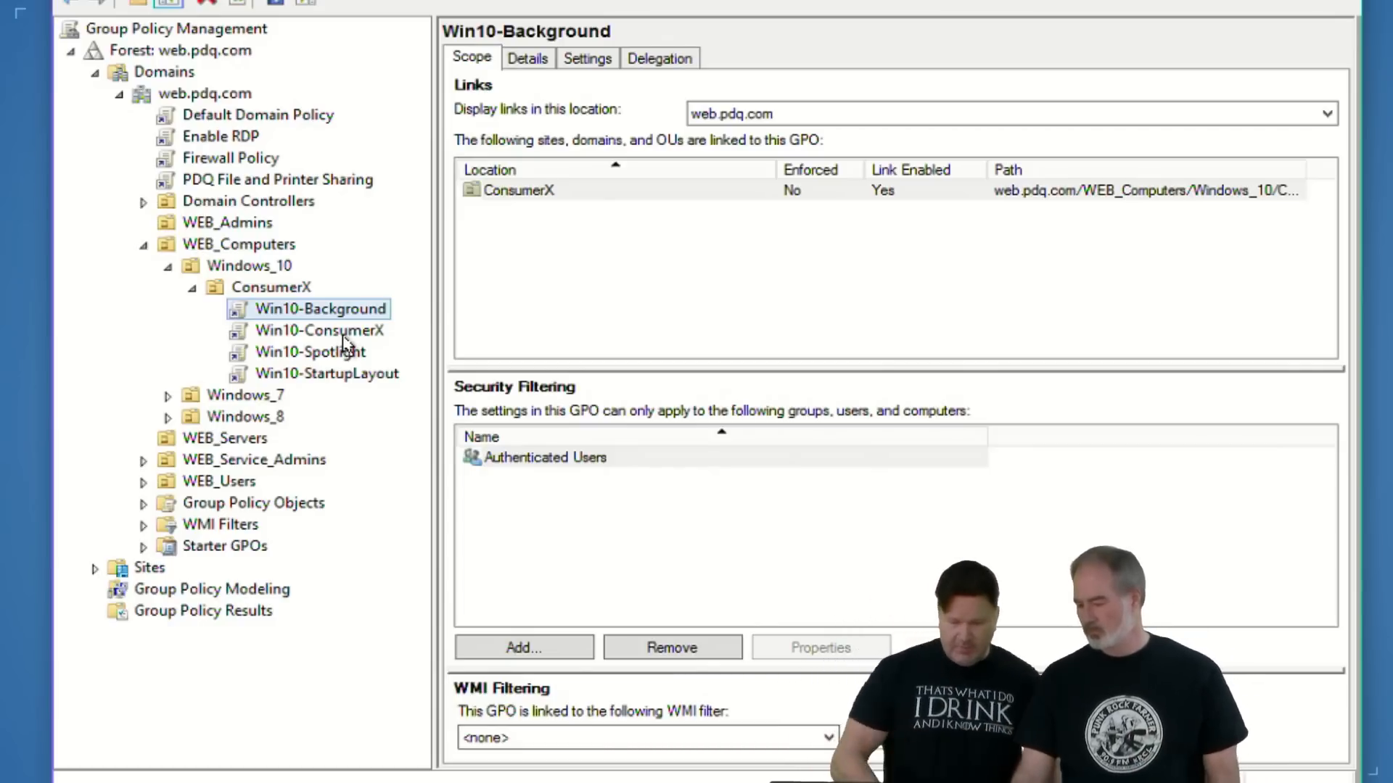
right_click(345, 335)
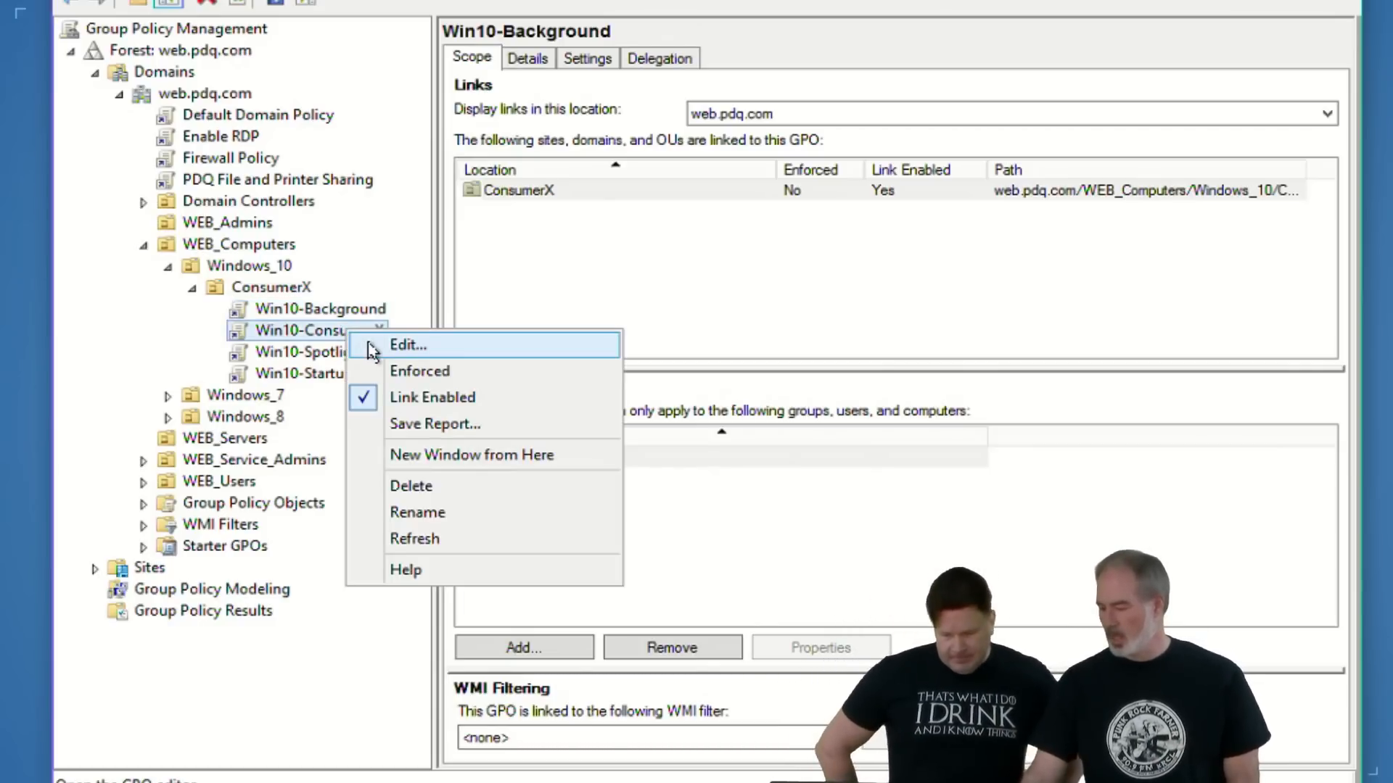
left_click(371, 346)
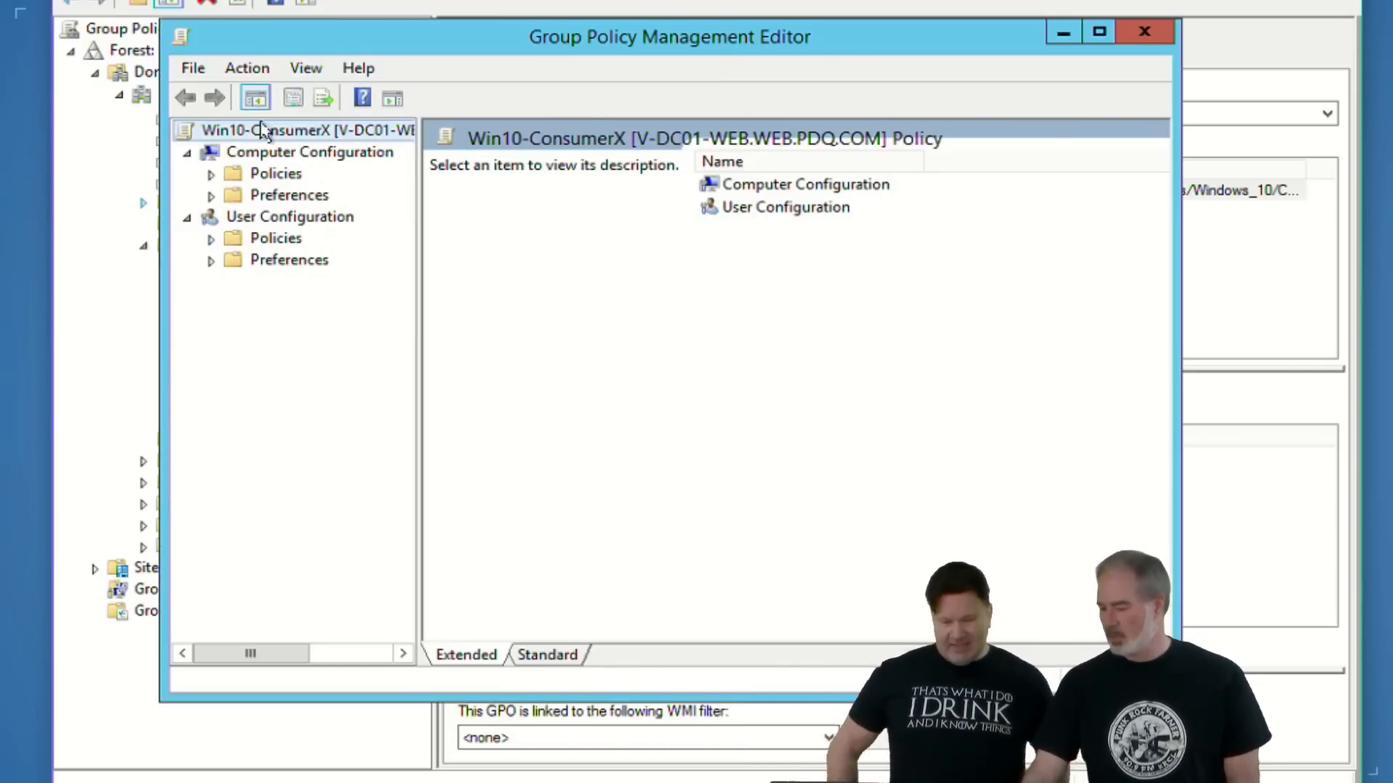
left_click(211, 175)
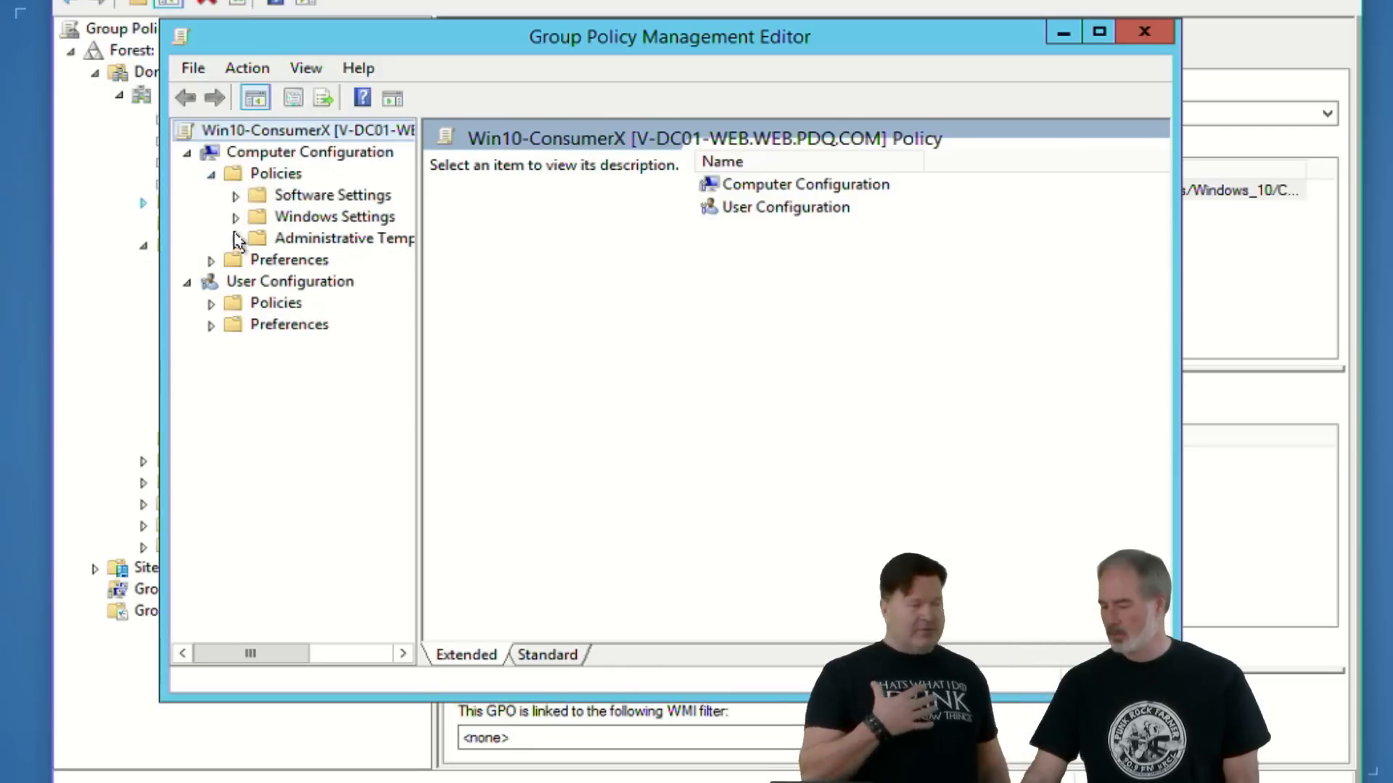
left_click(235, 239)
left_click(1124, 28)
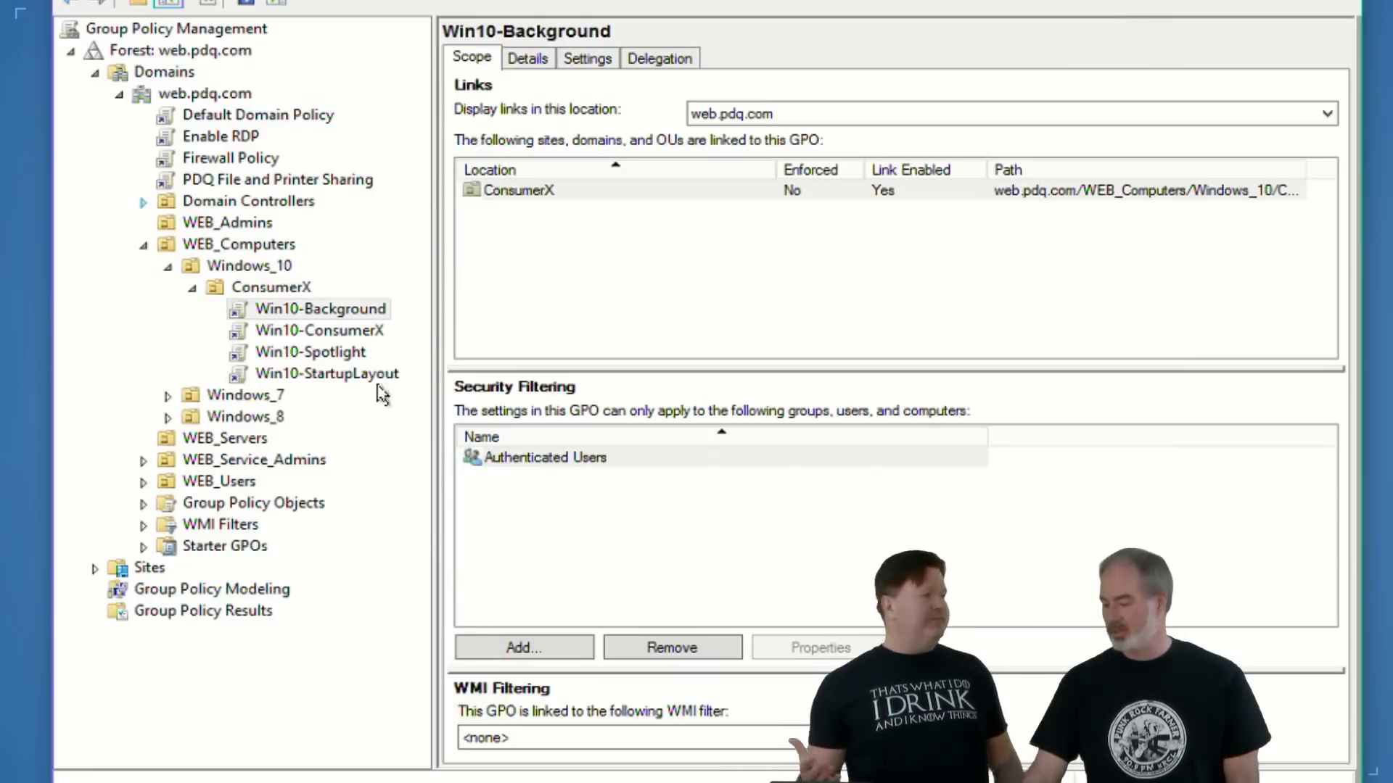
- Select the Win10-Background policy and switch to Active Directory Users and Computers to view the computers in ConsumerX
left_click(298, 309)
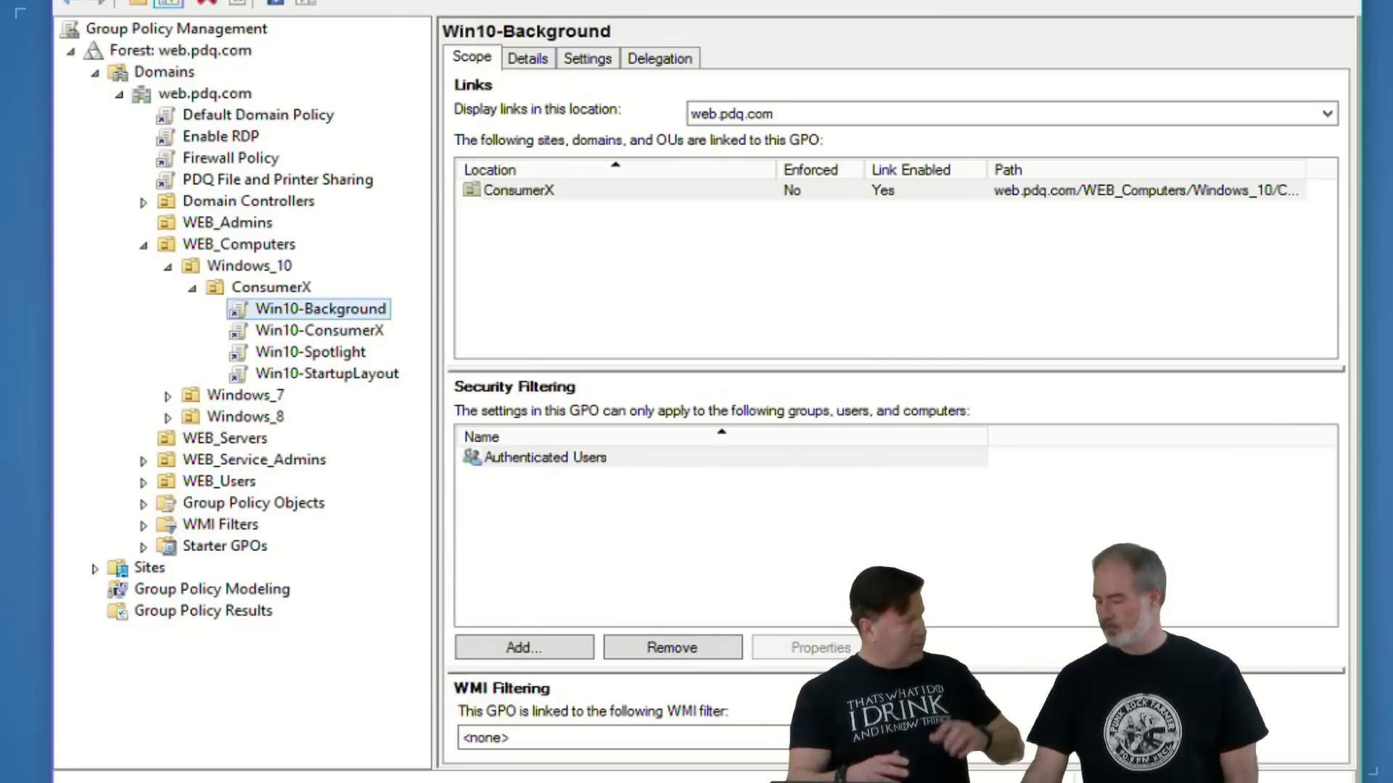
mouse_move(835, 732)
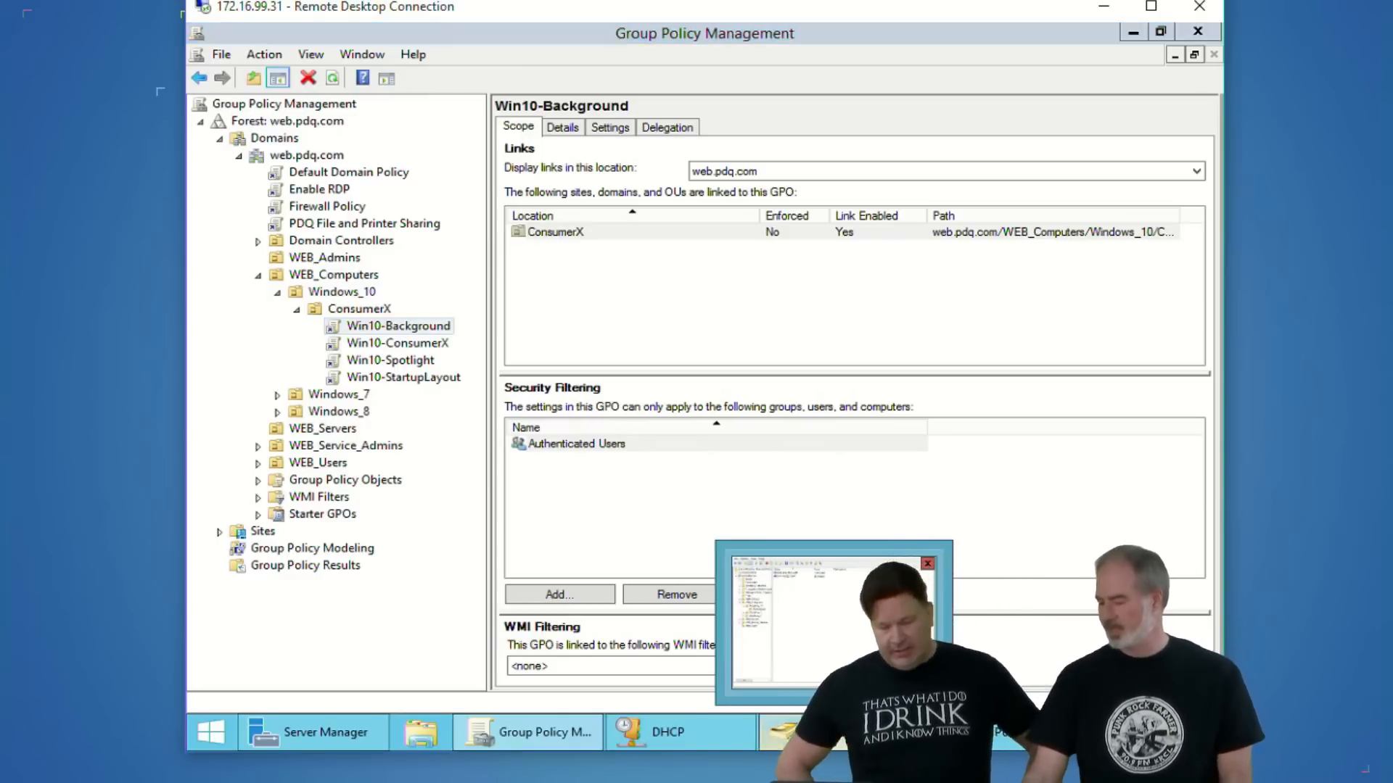
left_click(847, 735)
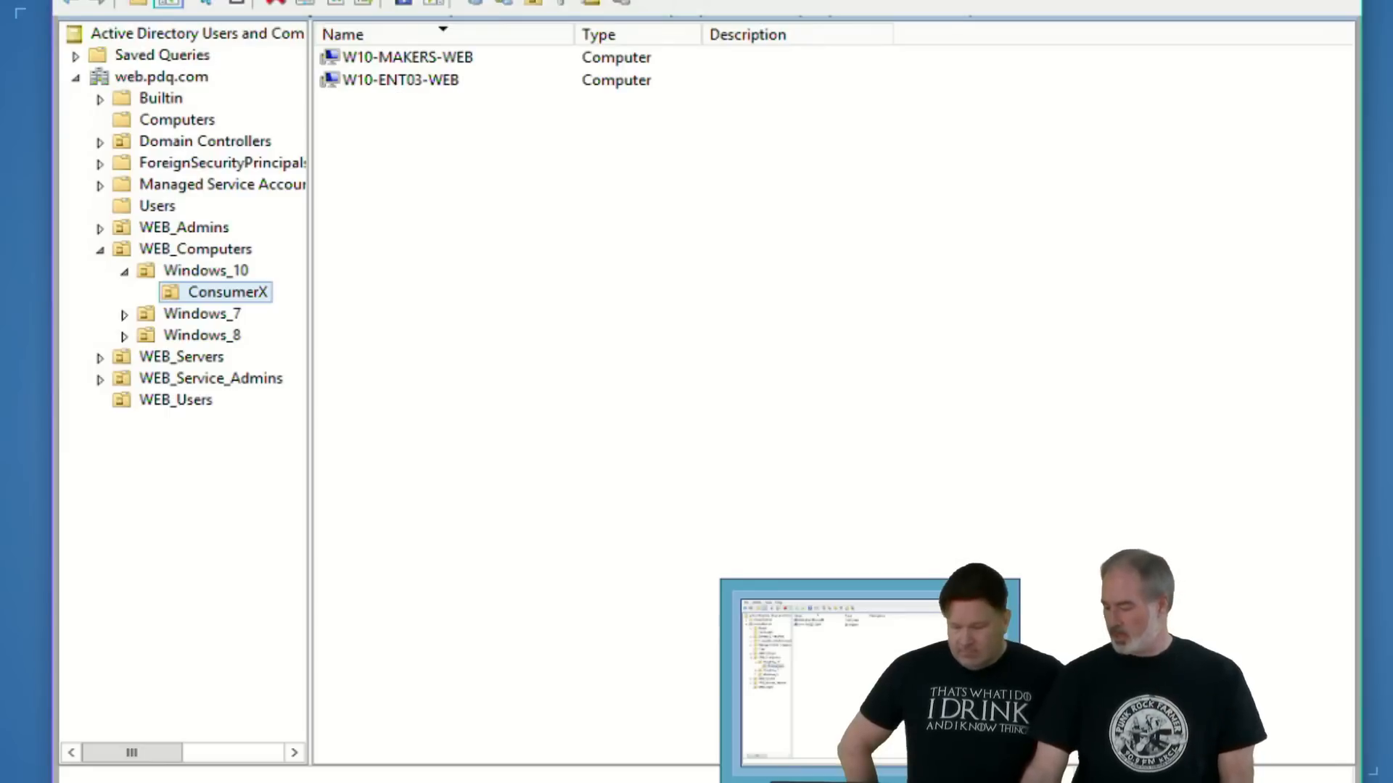
- Switch to the 172.16.99.80 remote session and examine its Start menu tiles, then minimize the session
left_click(870, 782)
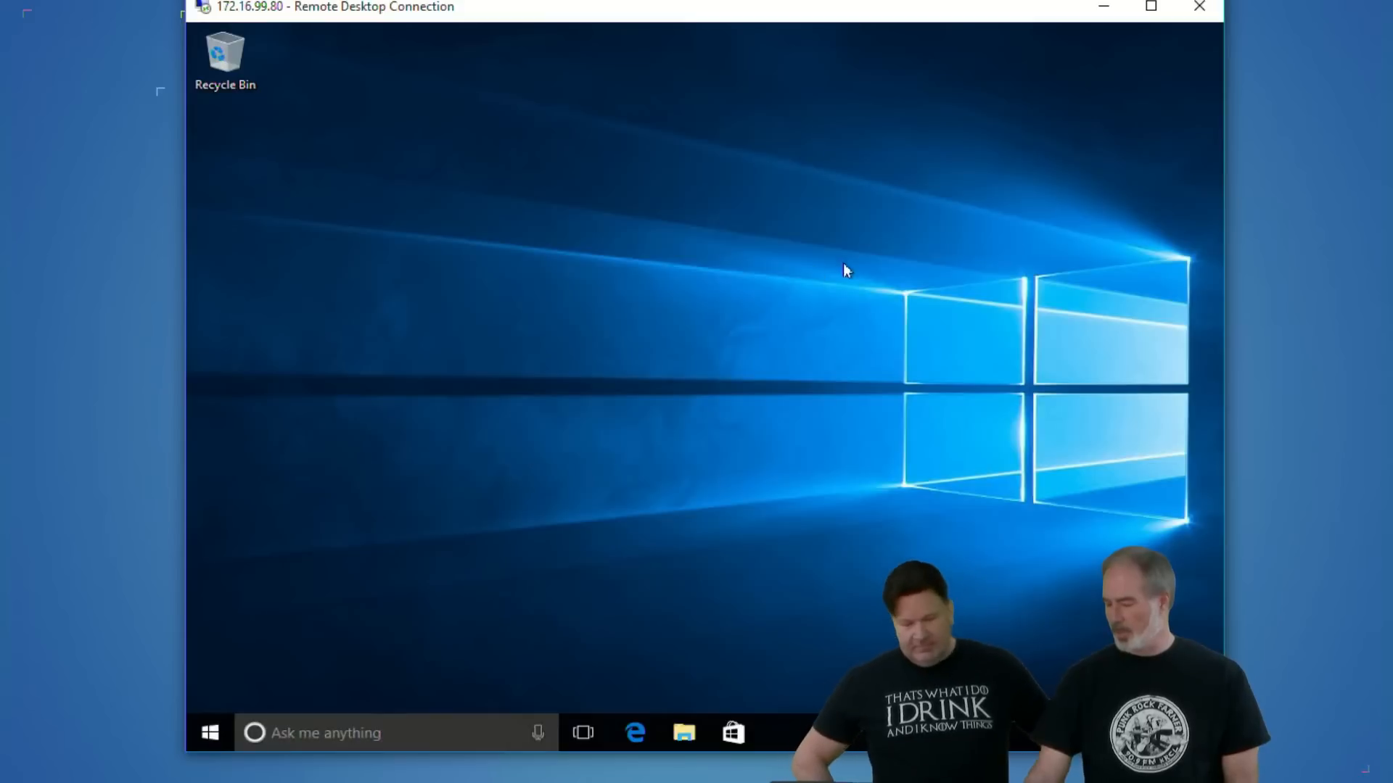
left_click(211, 733)
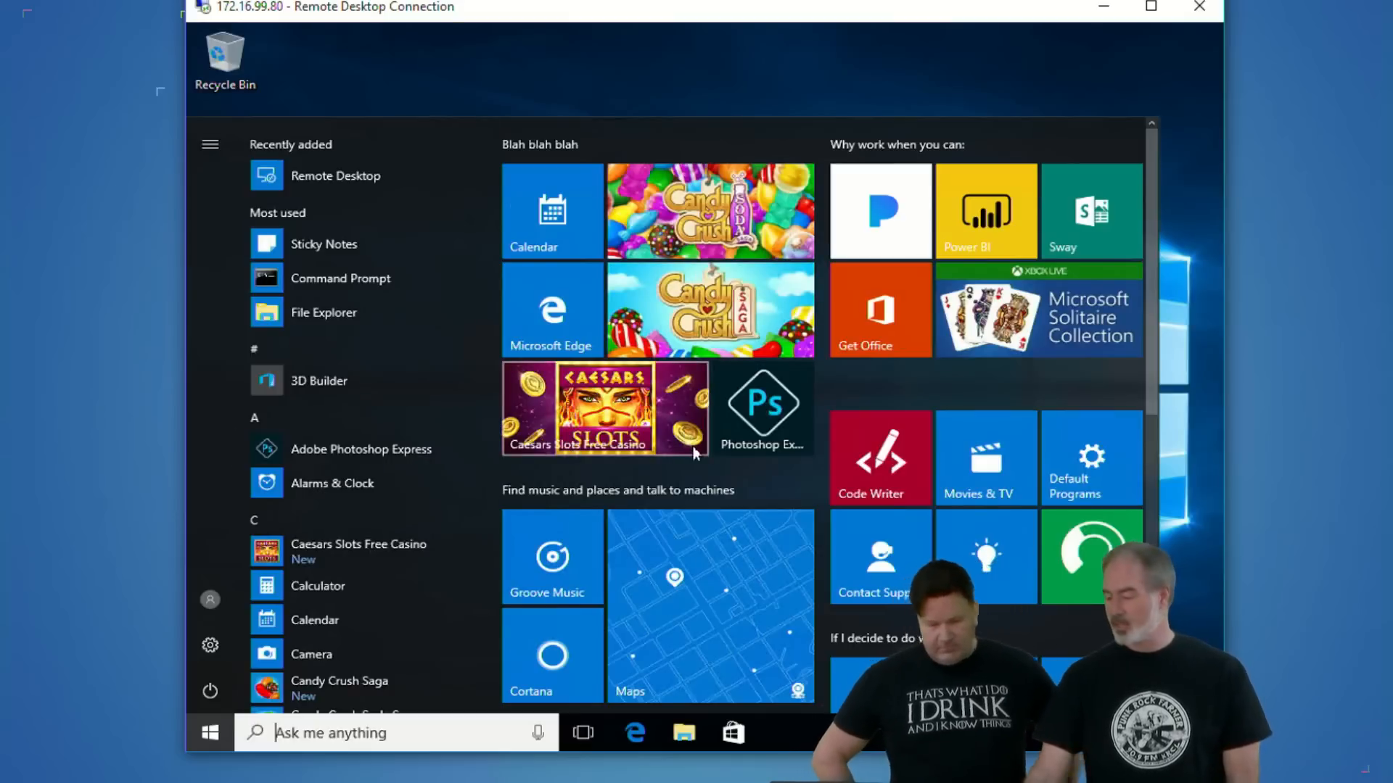
scroll(694, 446, "down", 6)
scroll(697, 428, "up", 6)
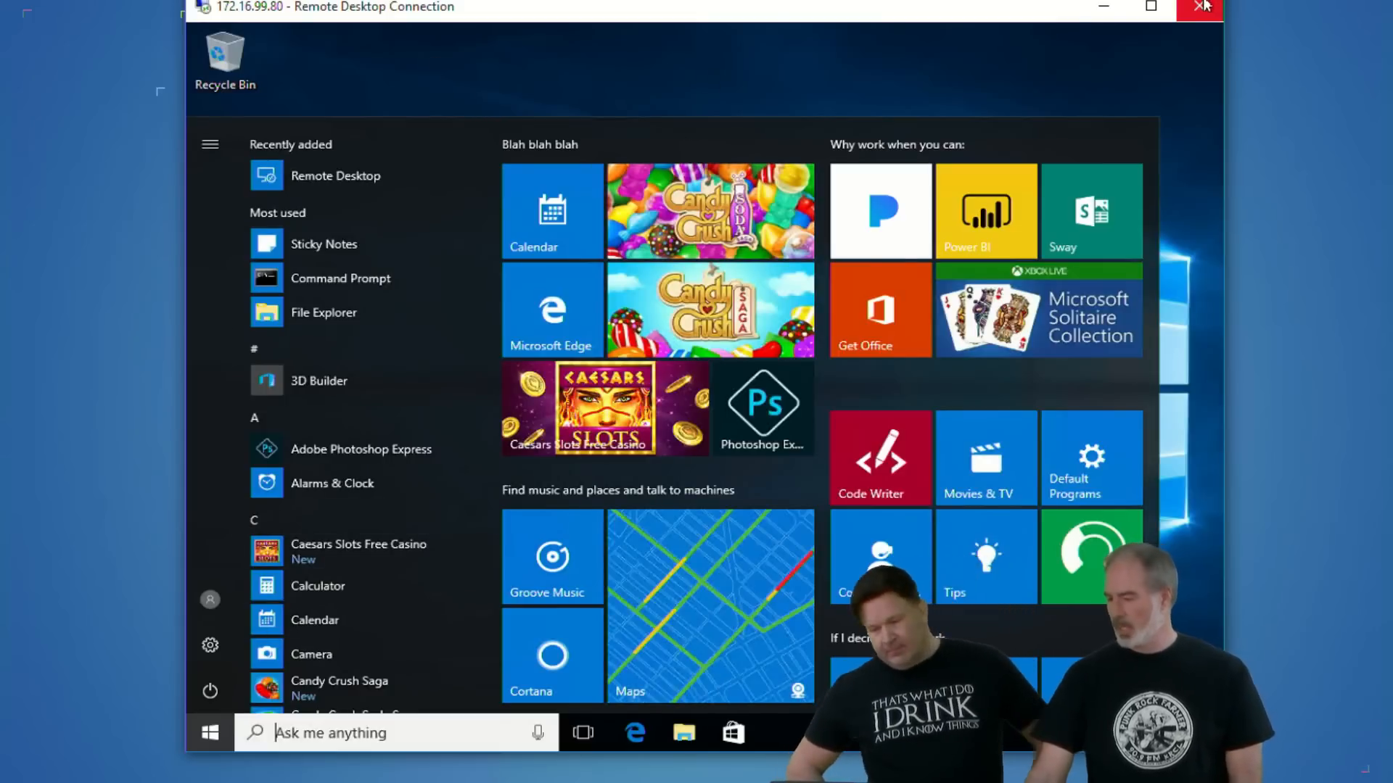
left_click(1103, 6)
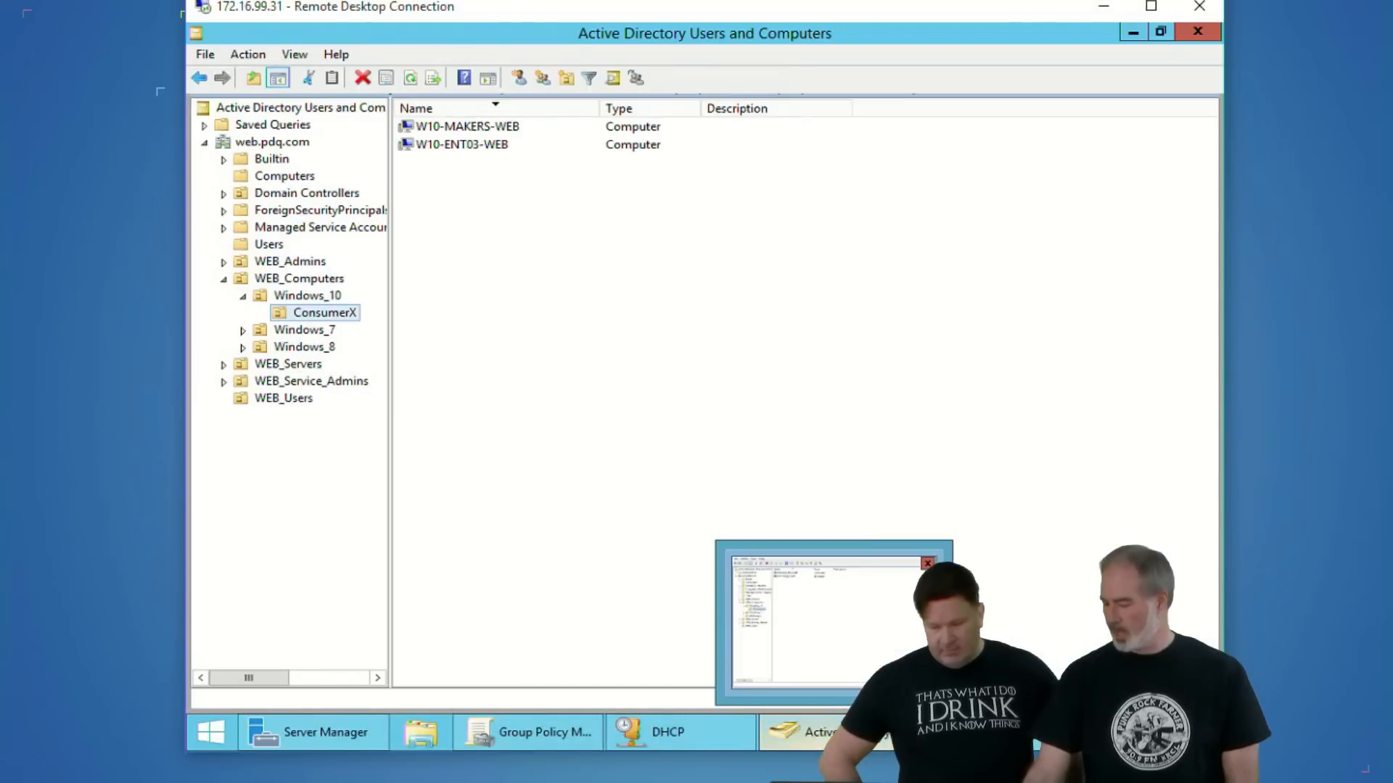
- Switch to the 172.16.99.81 remote session and examine the tiles in its Start menu
mouse_move(877, 782)
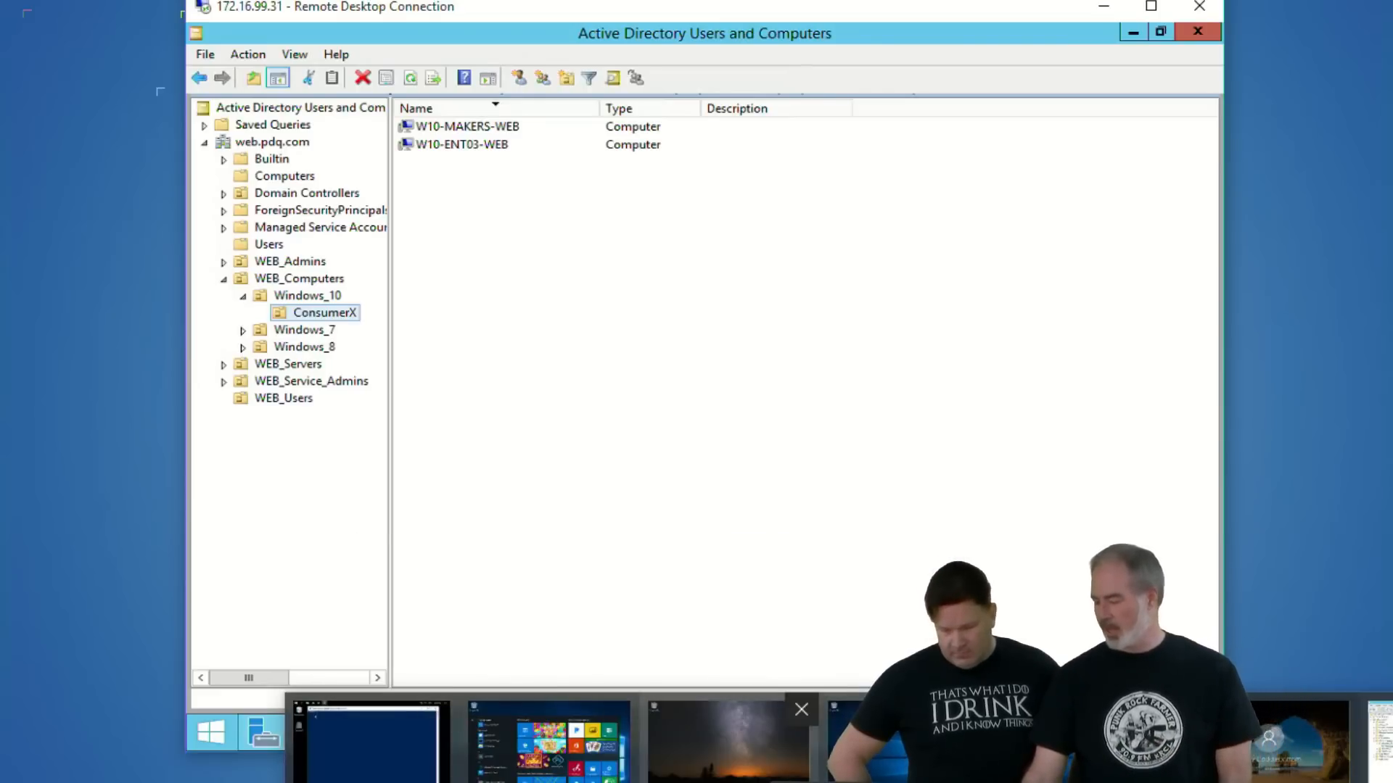
left_click(728, 744)
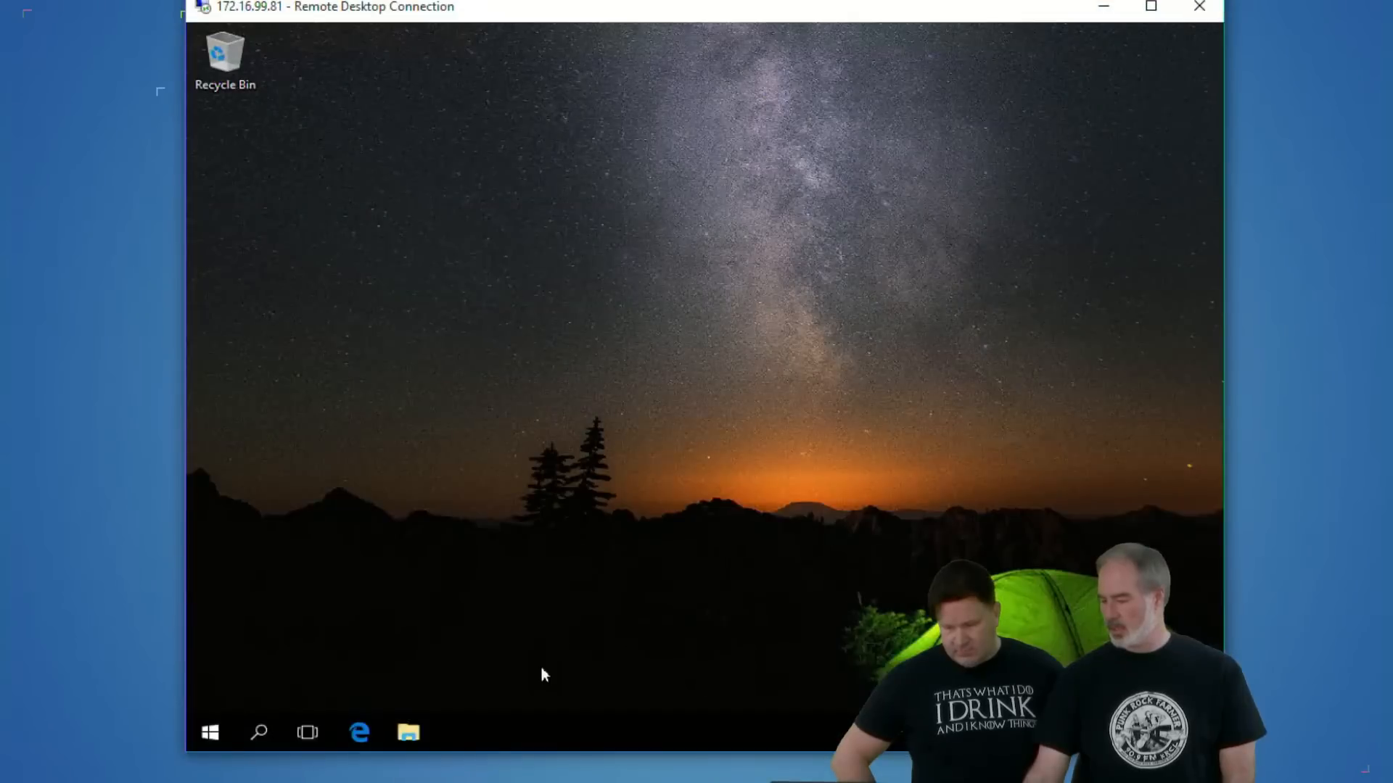
left_click(205, 730)
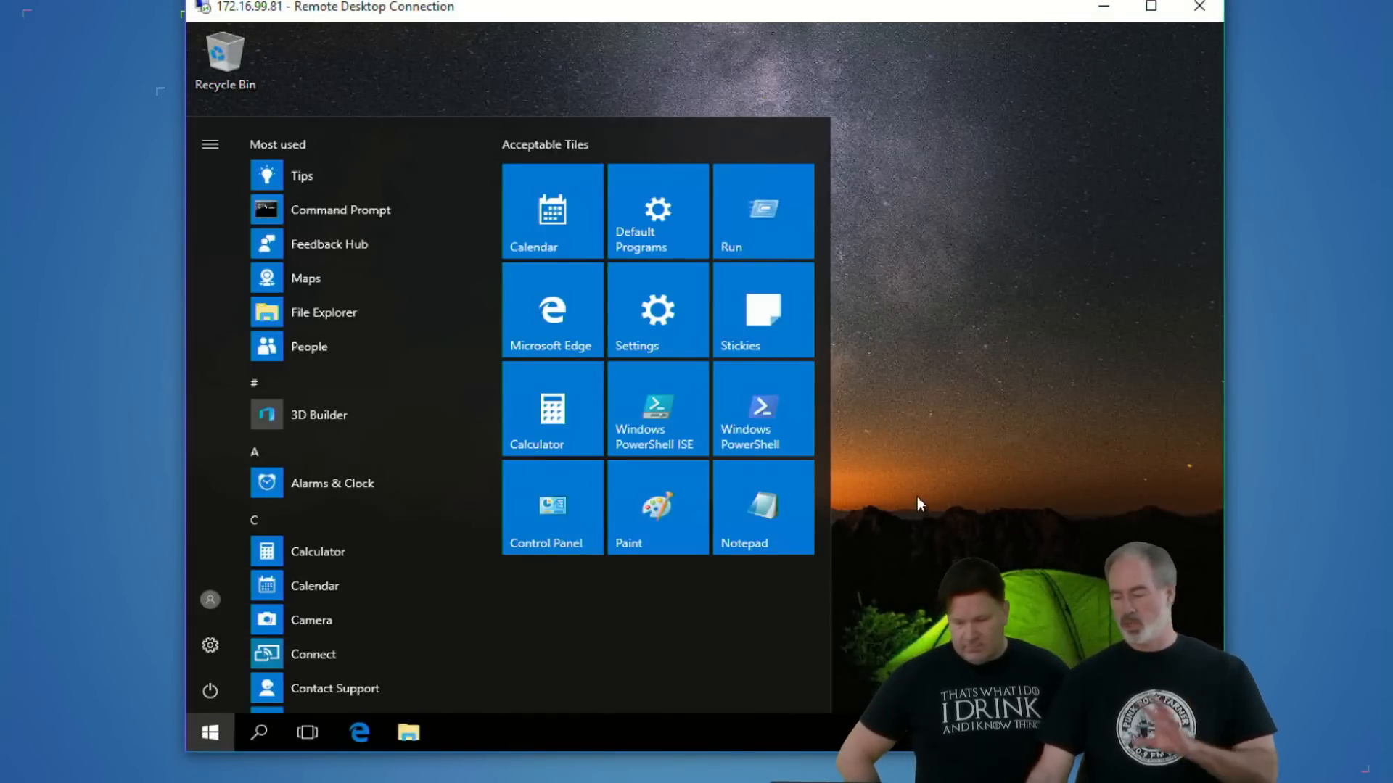
left_click(925, 339)
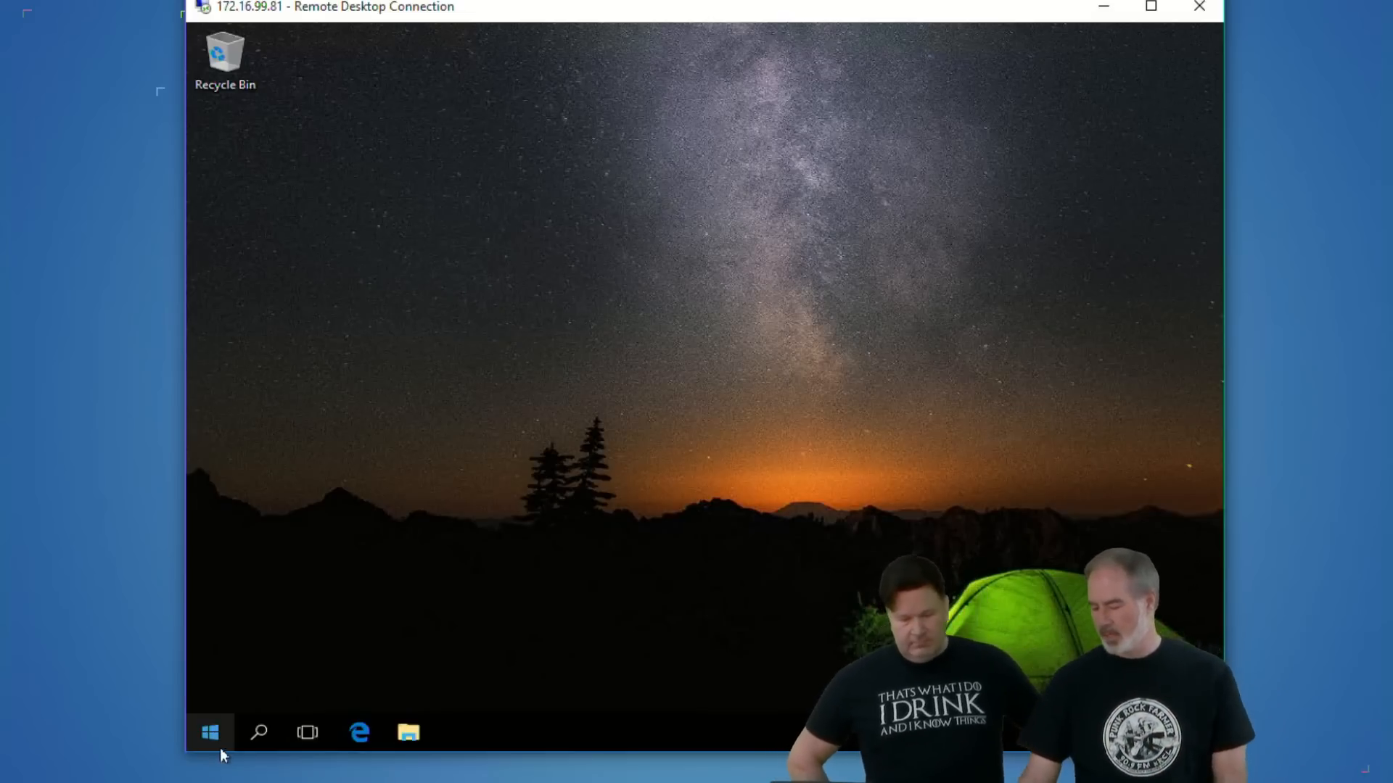
- Export the Start menu layout from Windows PowerShell with the command export-startlayout StartLayout.xml
left_click(211, 732)
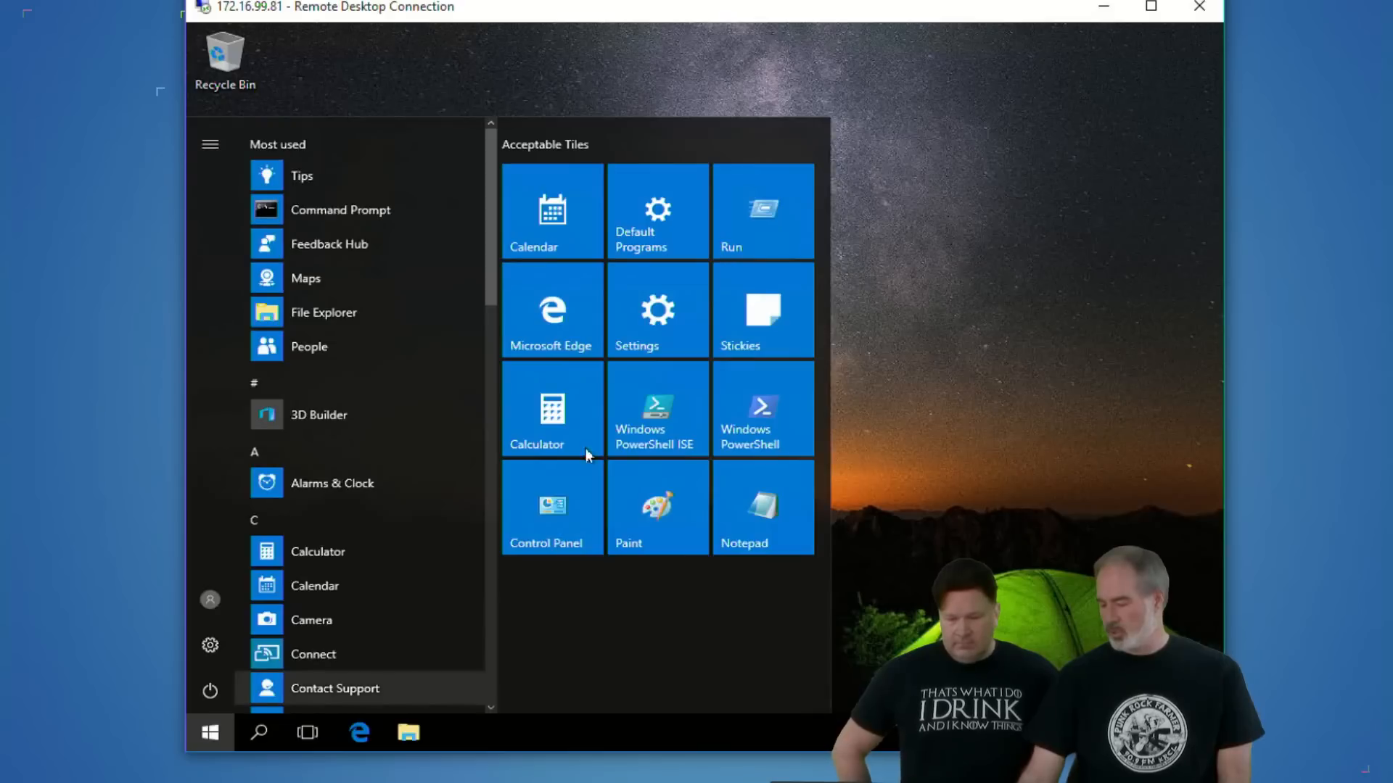
left_click(752, 410)
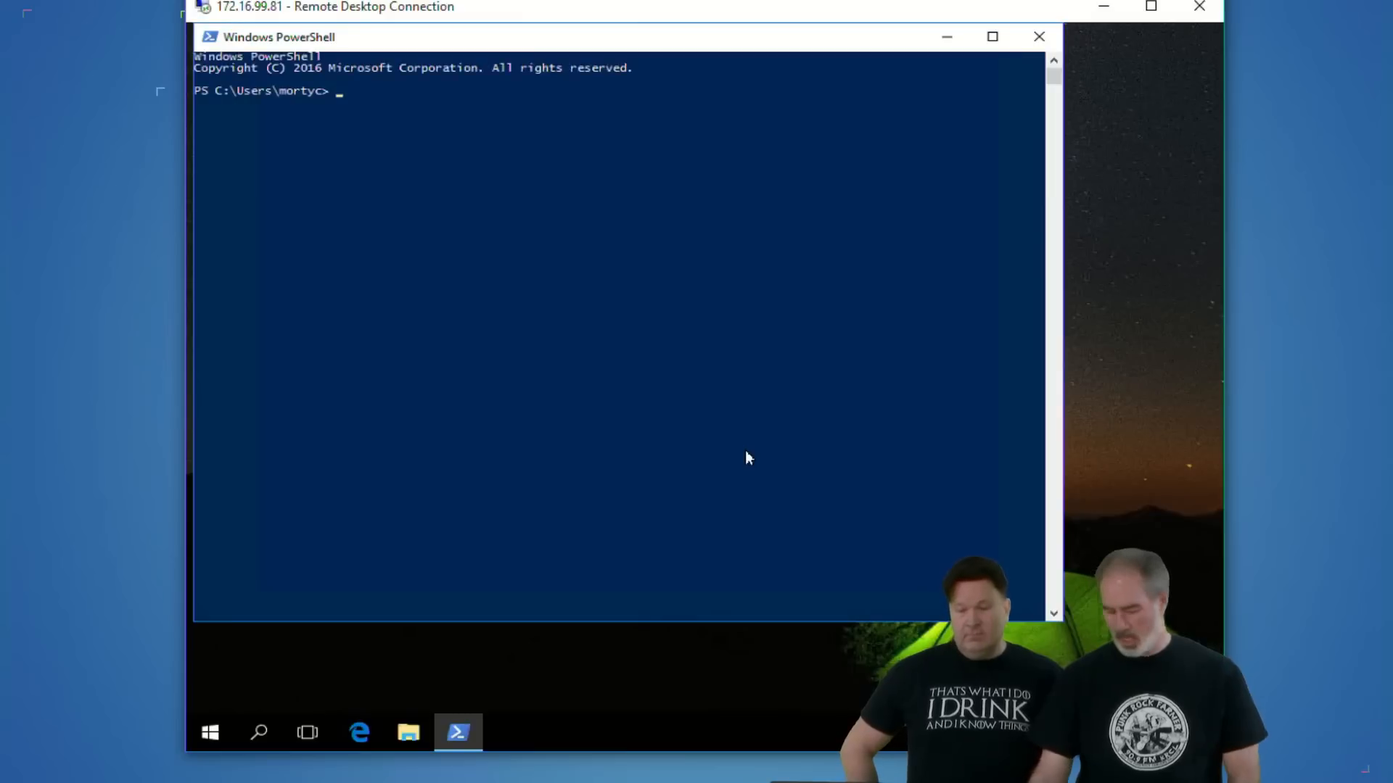
type("export-startlayout ")
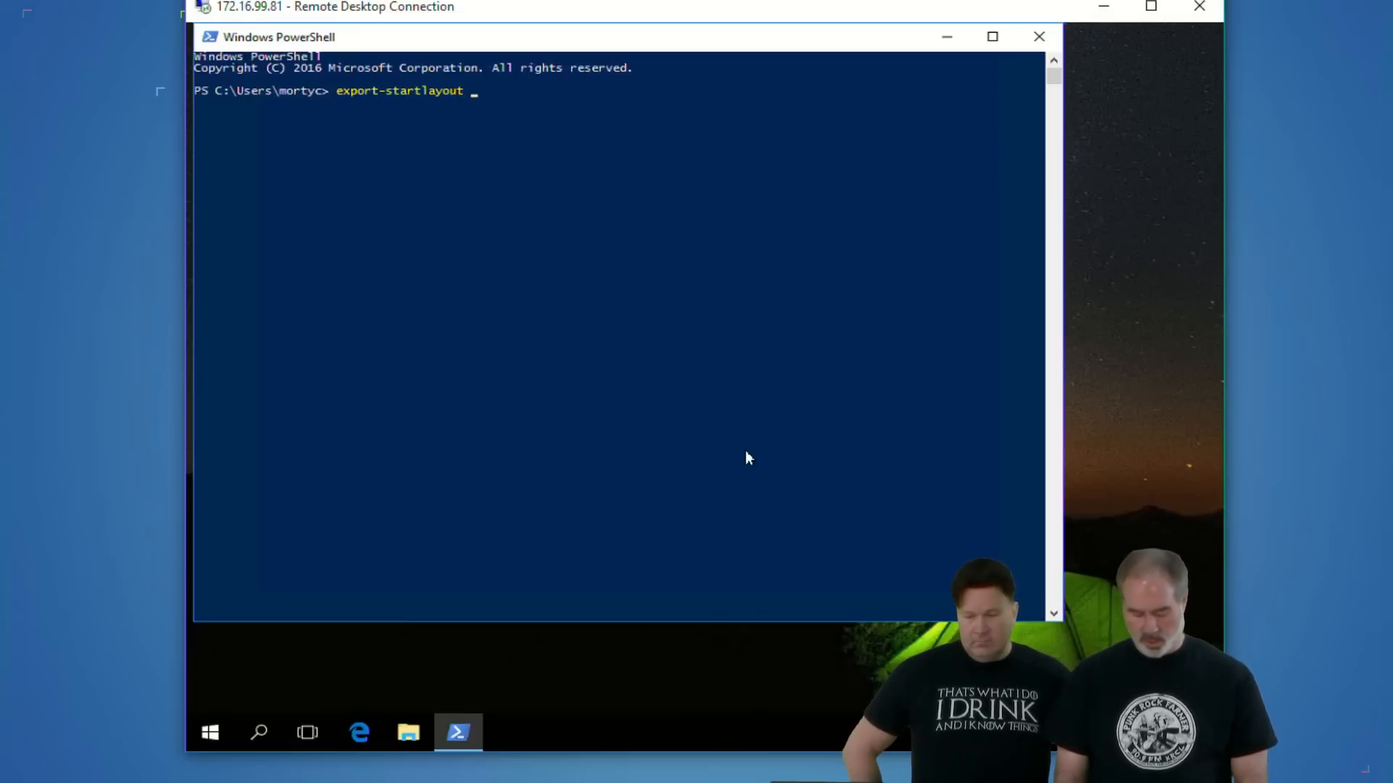
type("Star")
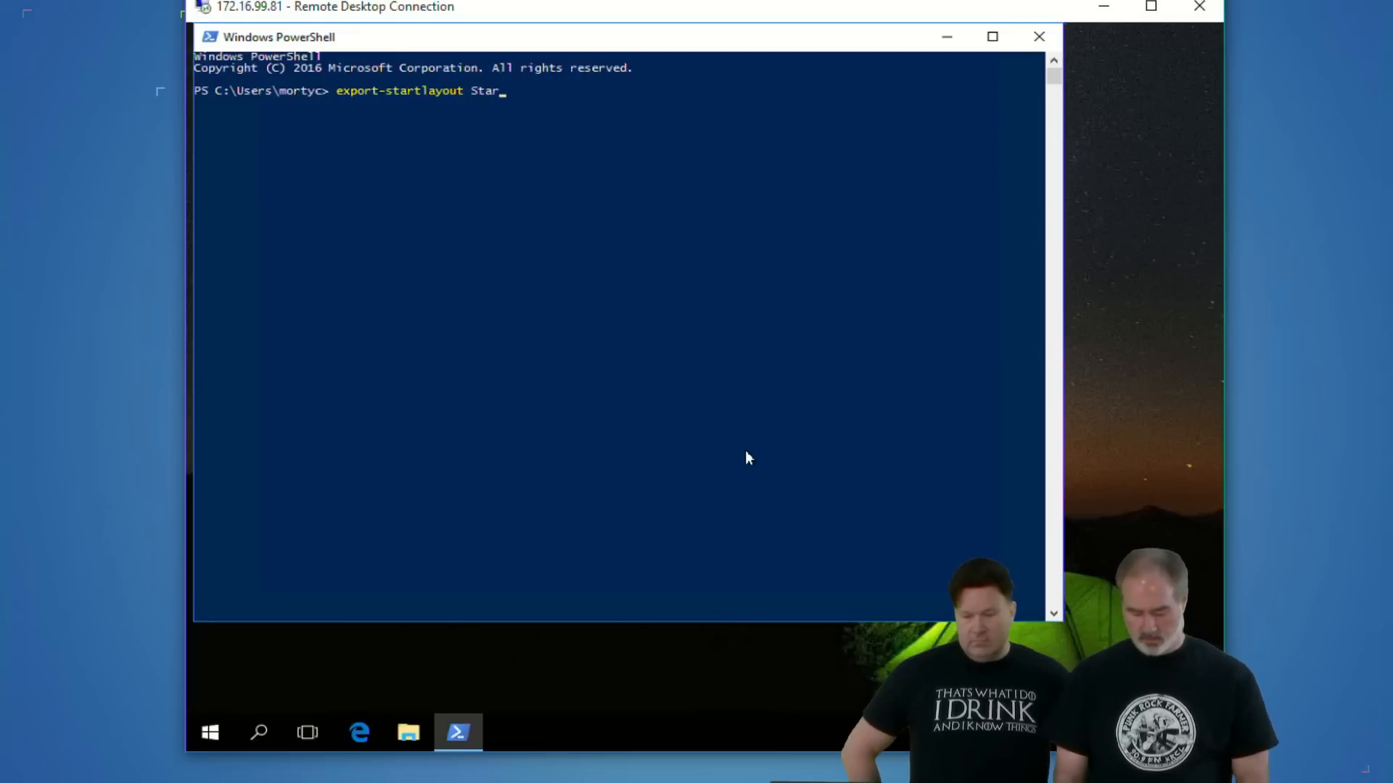
type("tLayout.")
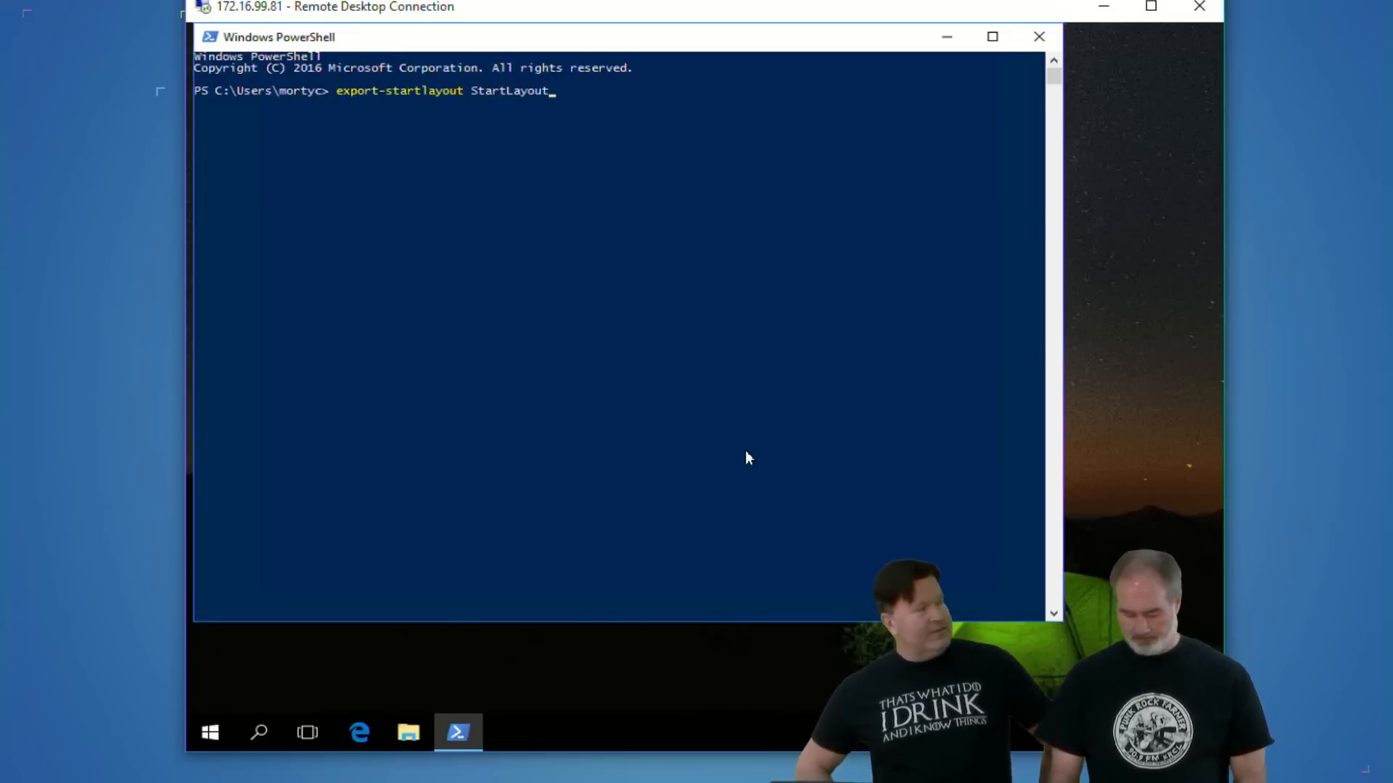
type("xml")
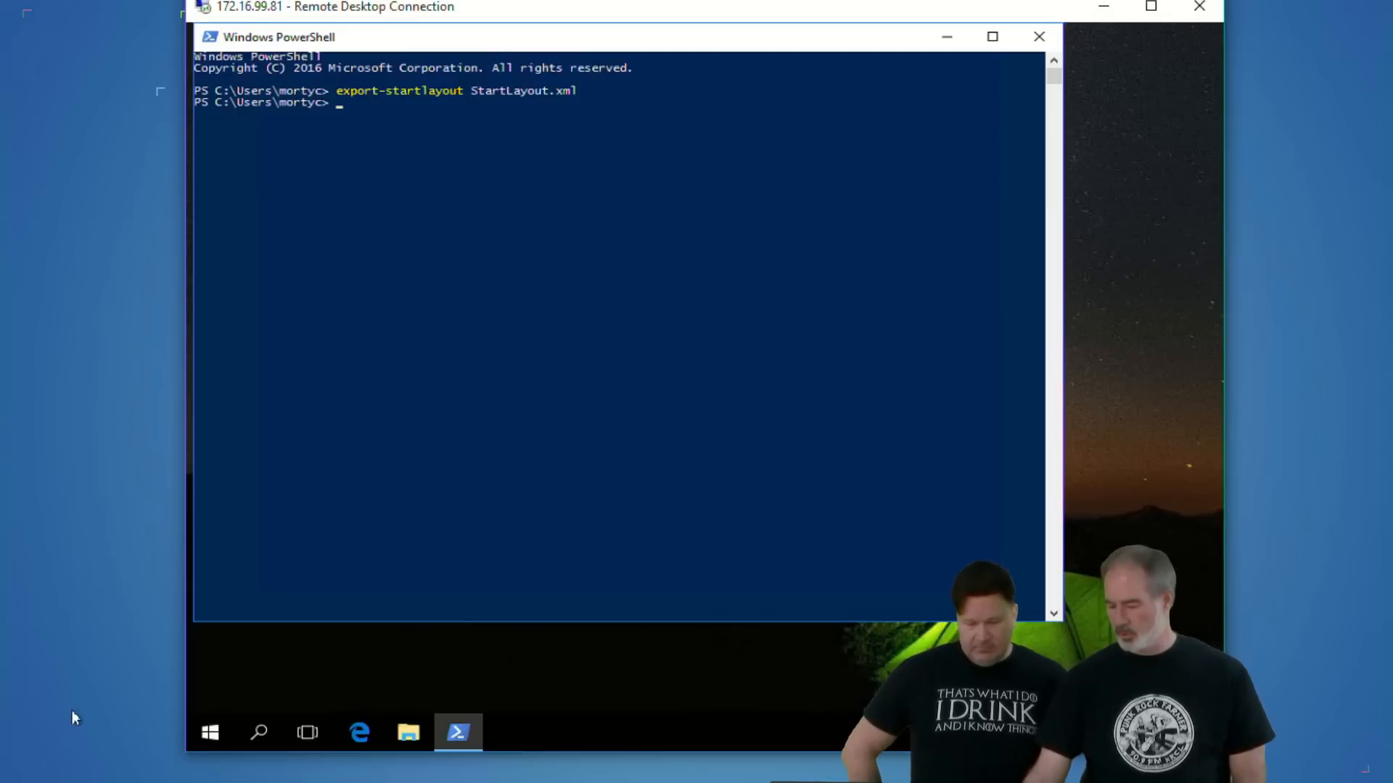
- Open the exported StartLayout file from the signed-in user's profile folder in Notepad, review its XML, and close the file and folder windows
left_click(408, 732)
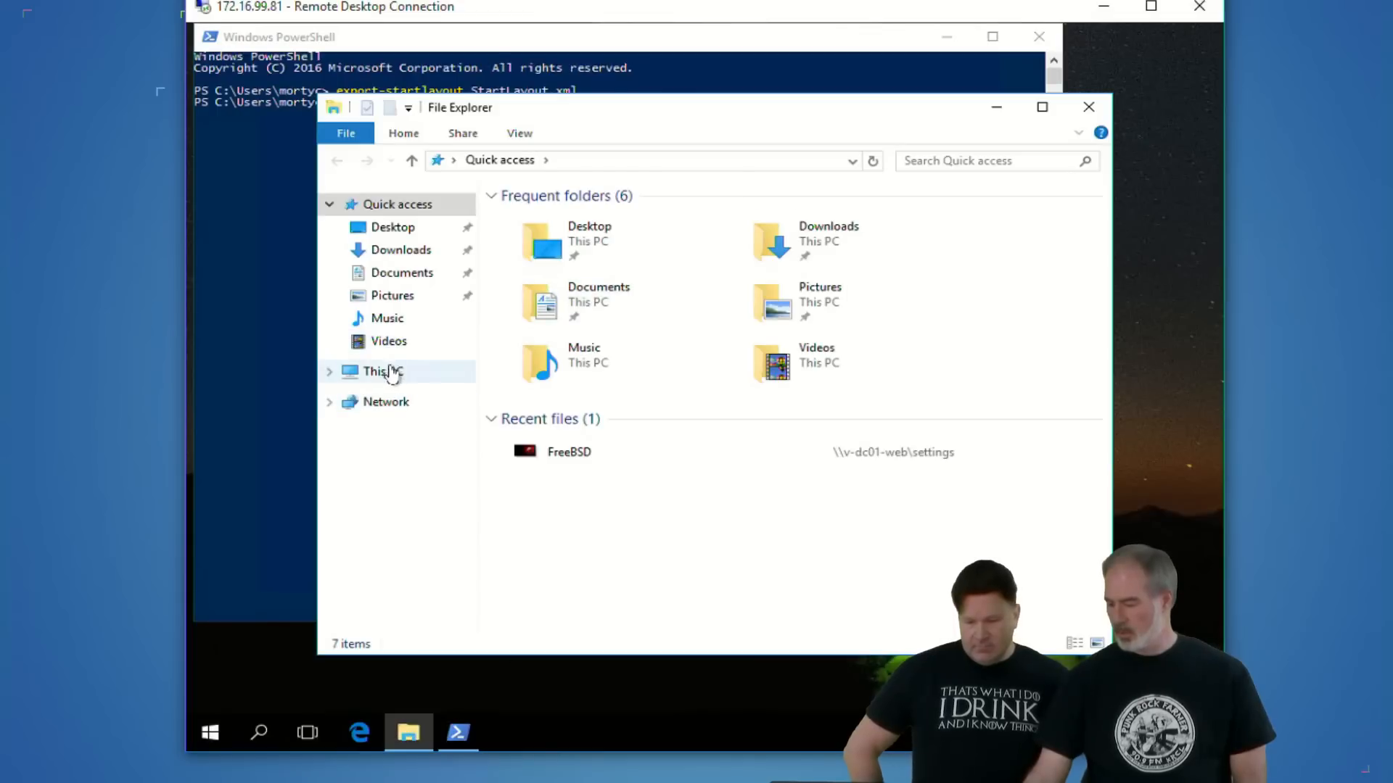
left_click(384, 372)
left_click(598, 413)
double_click(598, 414)
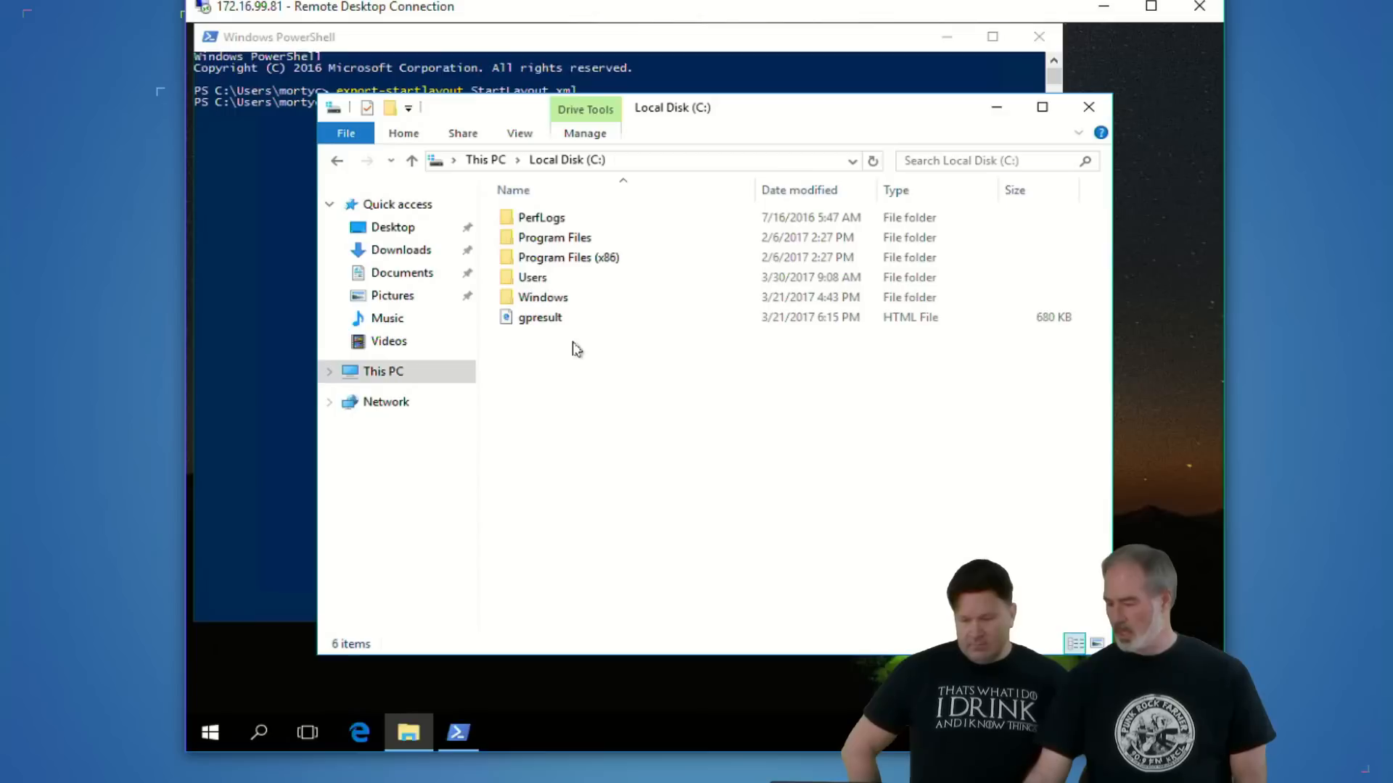
double_click(529, 277)
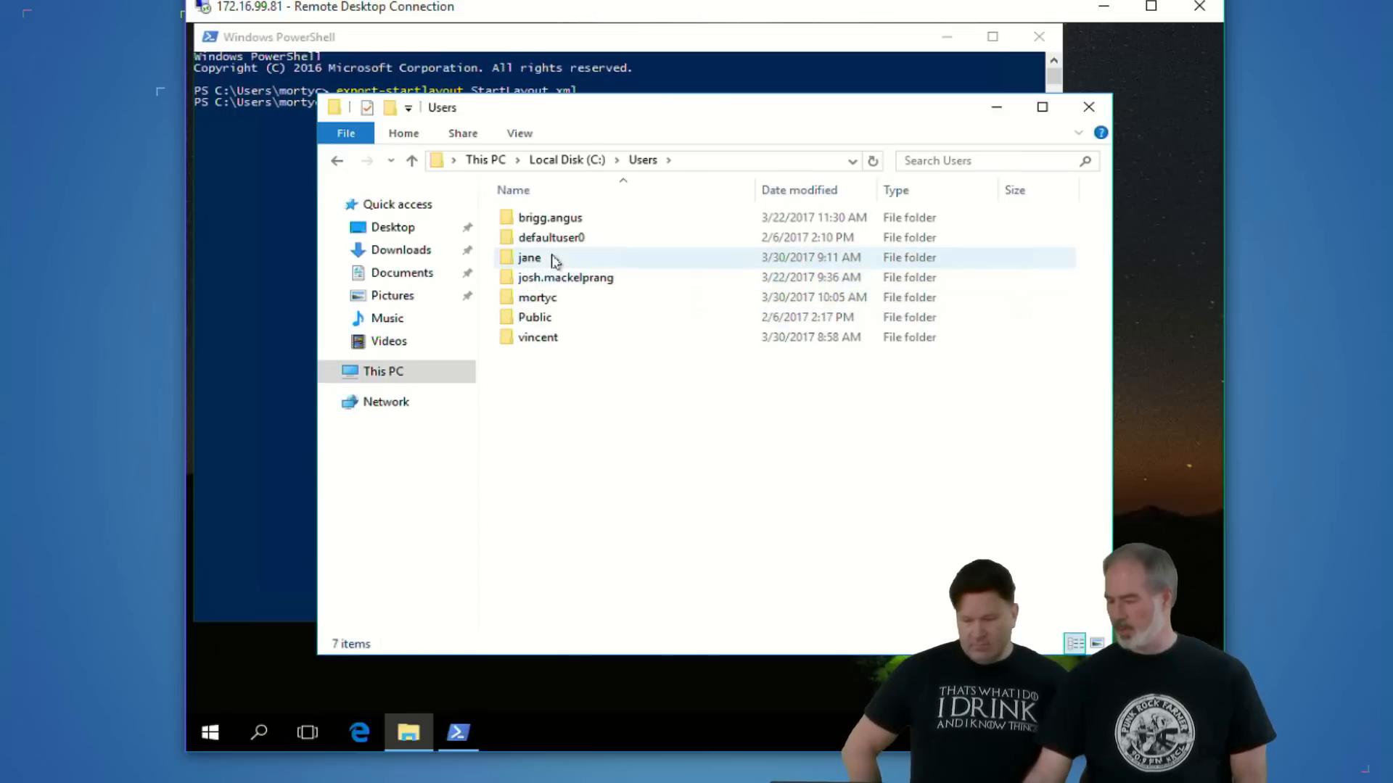
double_click(544, 297)
left_click(576, 459)
right_click(575, 459)
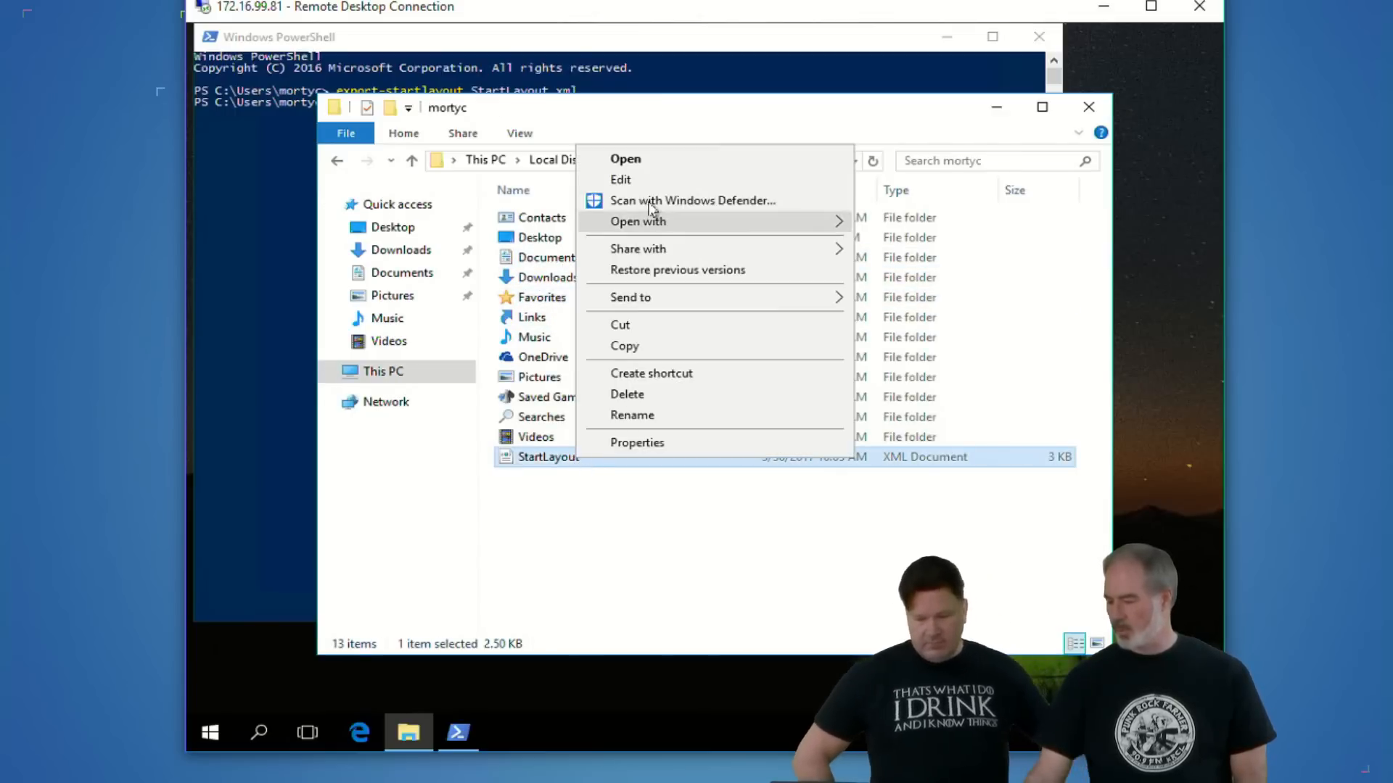
left_click(645, 178)
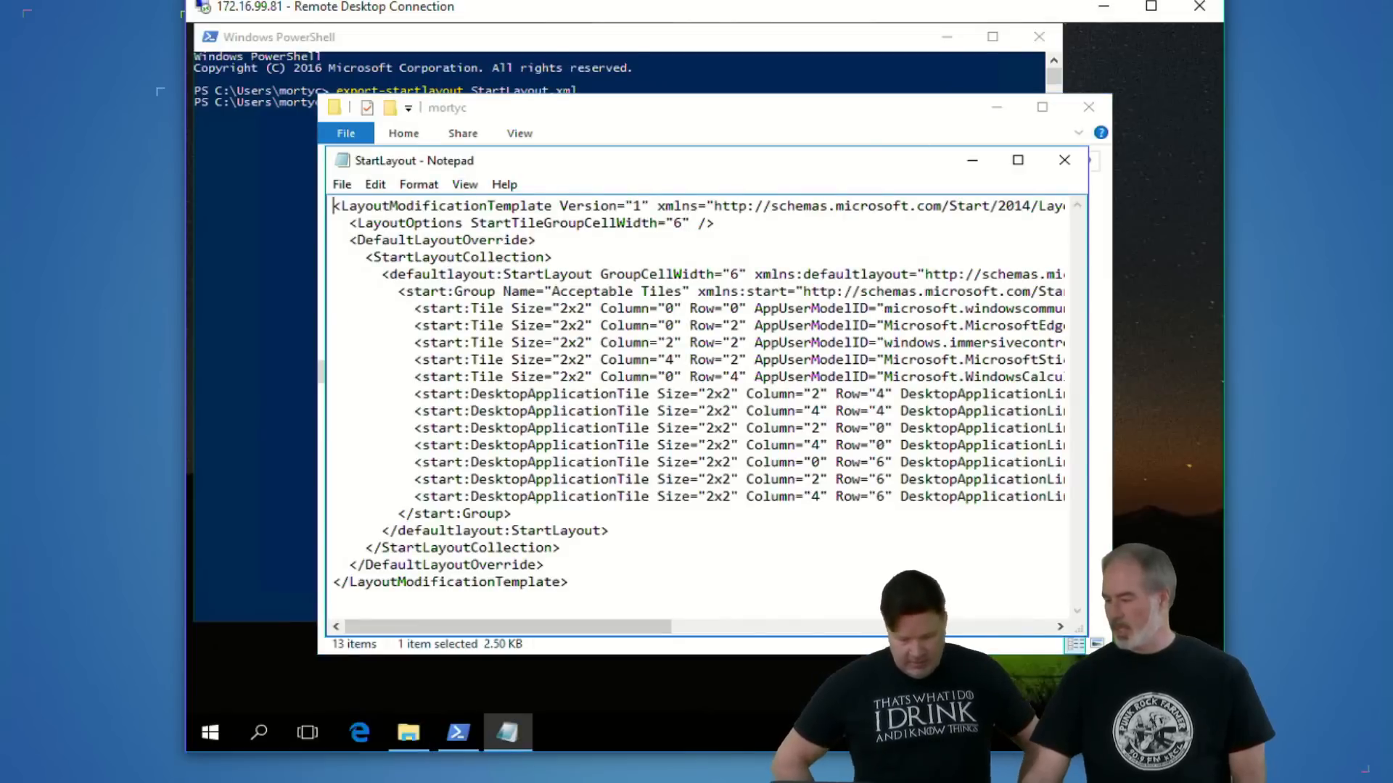
left_click(1086, 107)
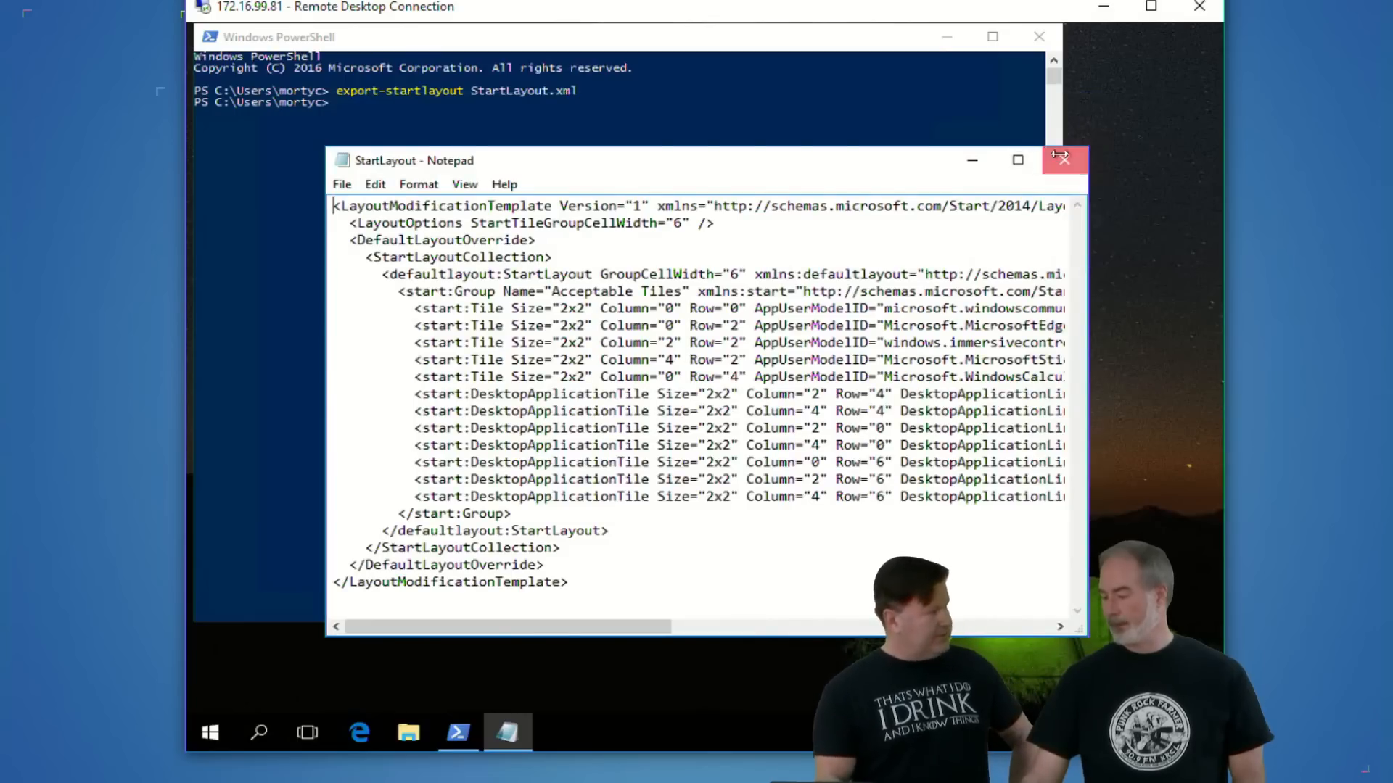
left_click(1062, 159)
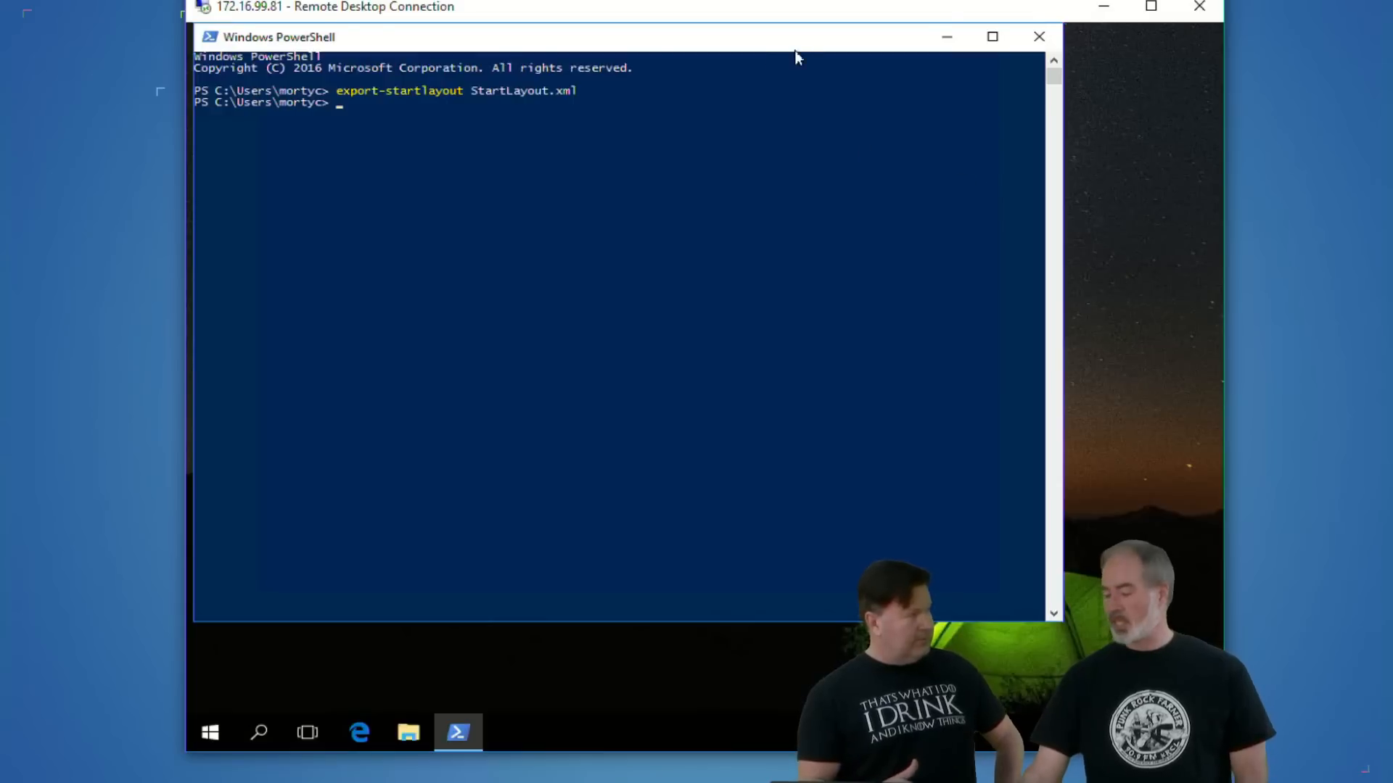
- Show the Acceptable Tiles group in the Start menu again and close the PowerShell window
left_click(212, 734)
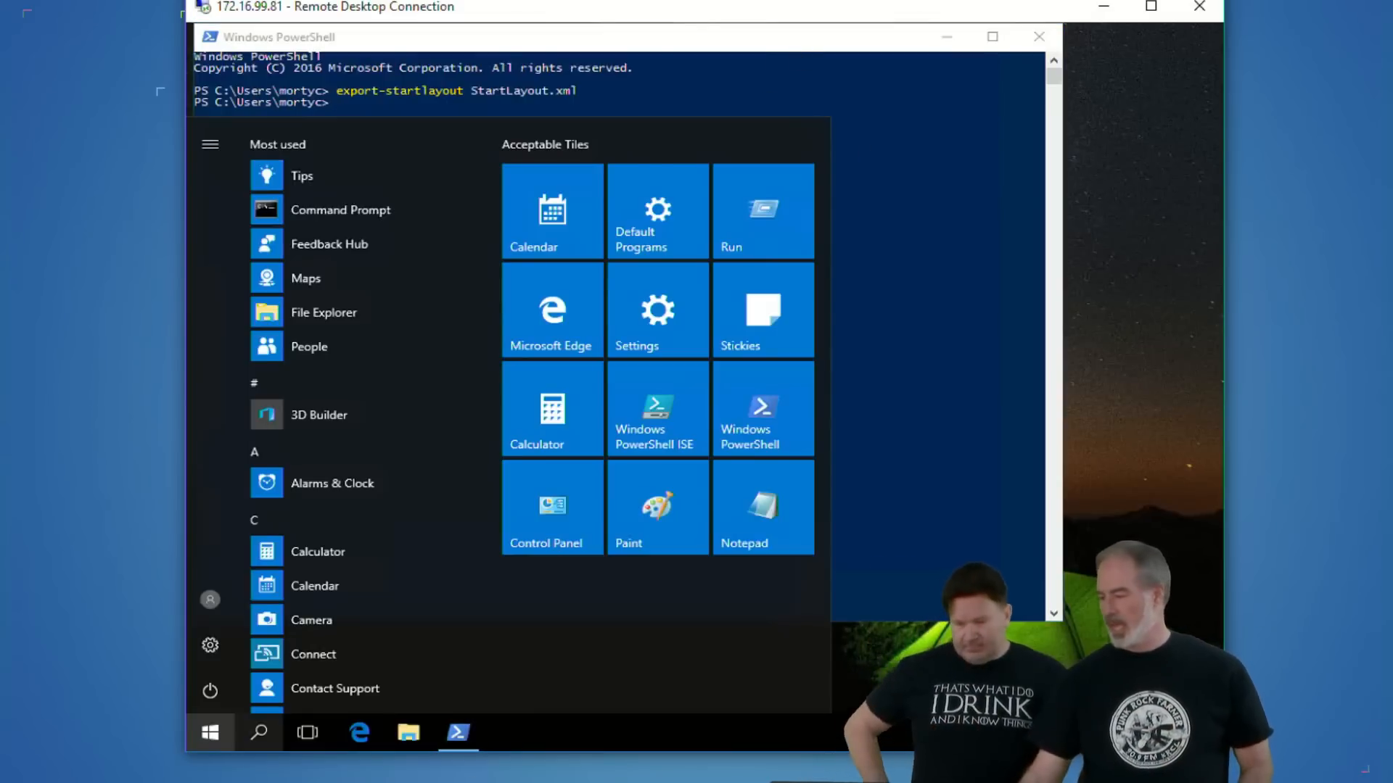
left_click(1046, 44)
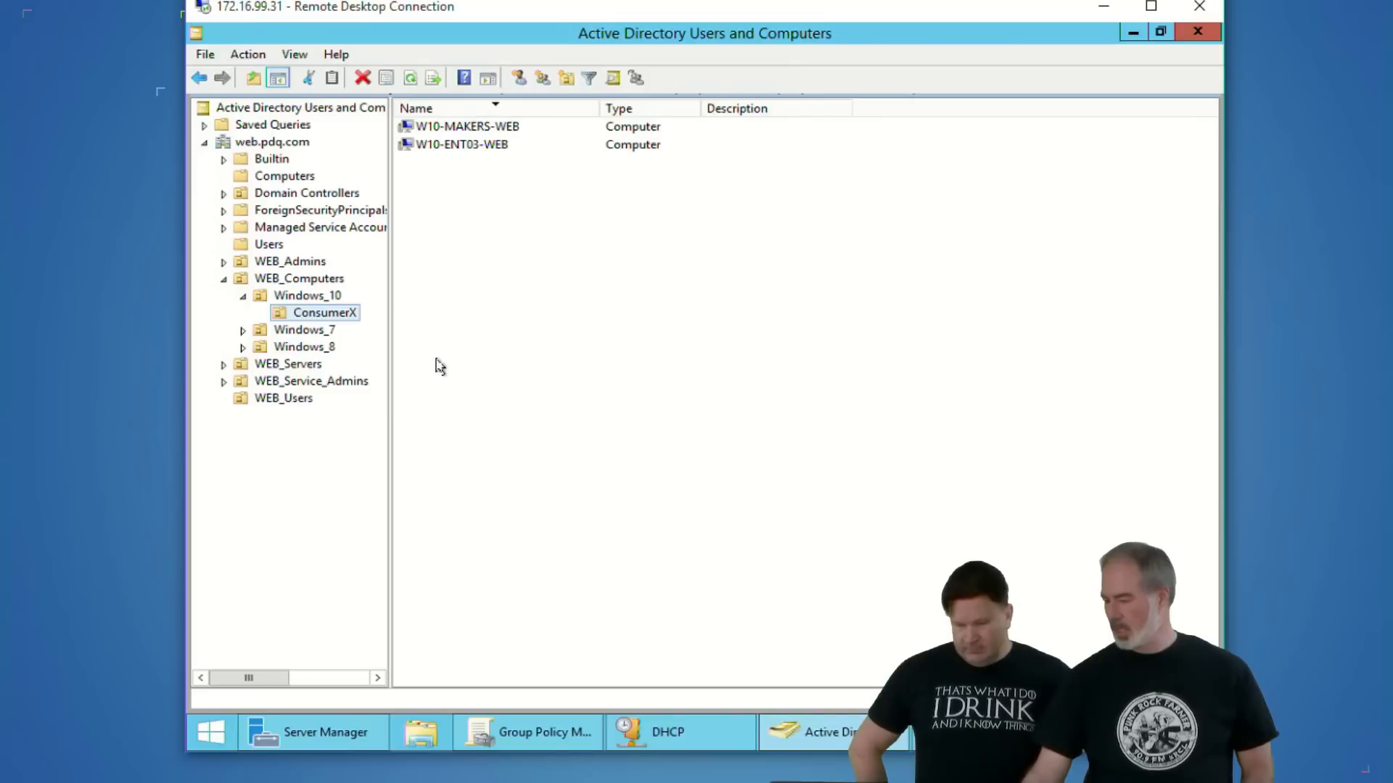
- Switch to Group Policy Management and review all defined settings of the Win10-StartupLayout policy
left_click(524, 734)
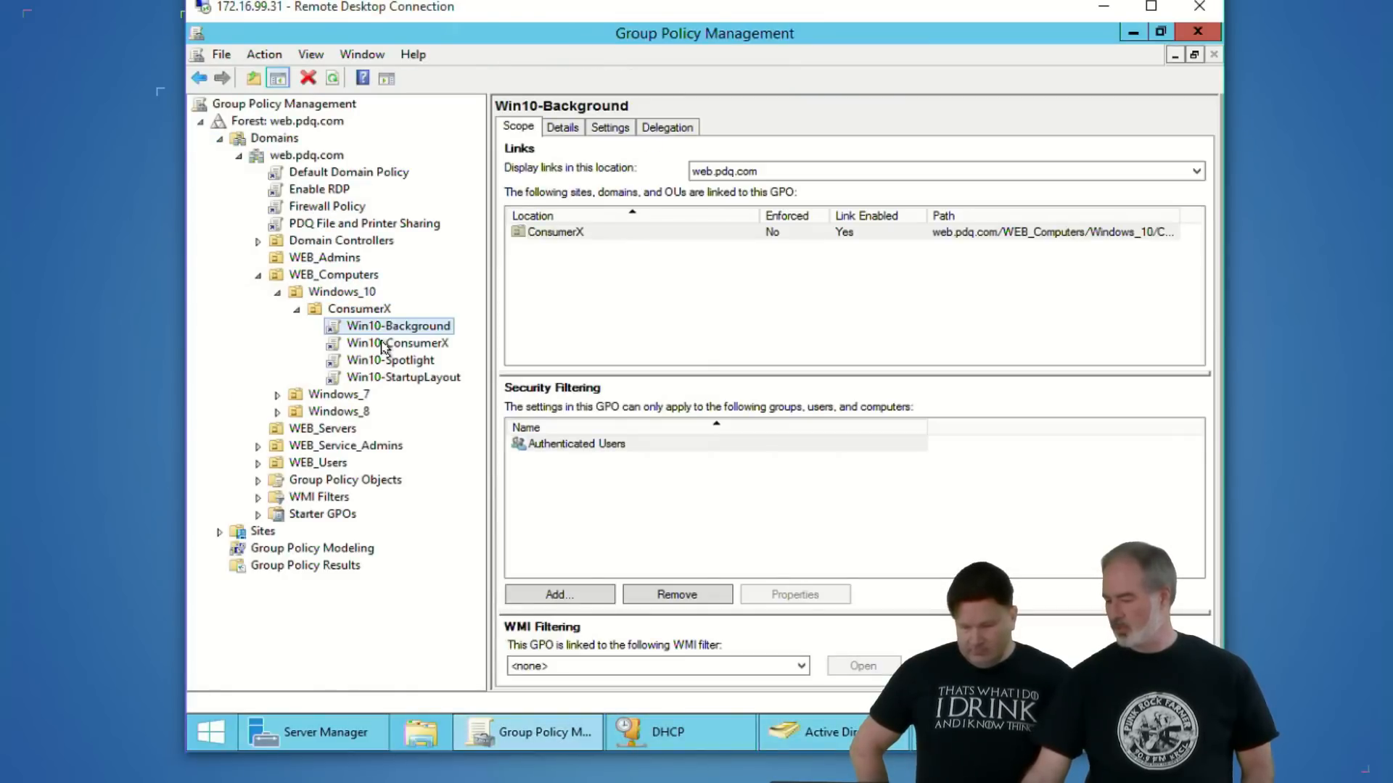
left_click(385, 380)
left_click(628, 129)
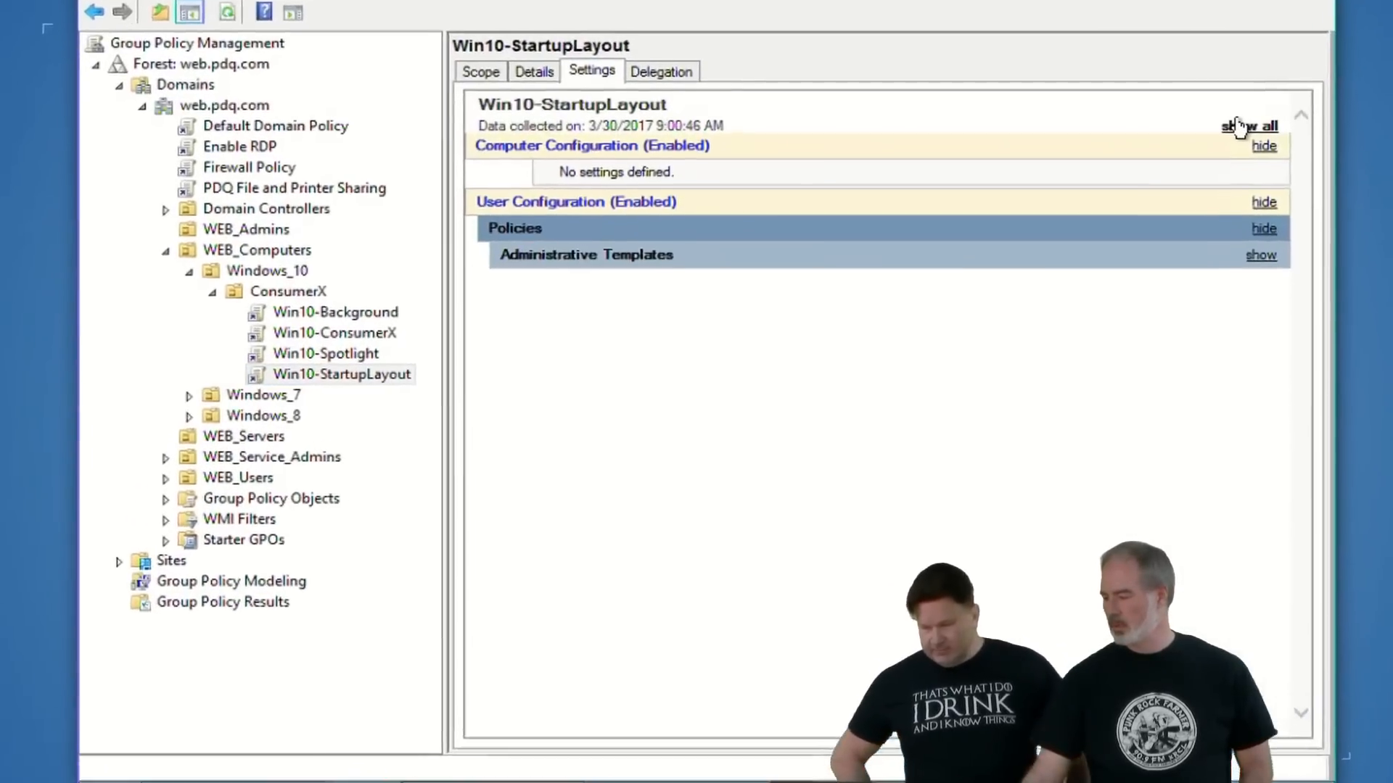
left_click(1239, 128)
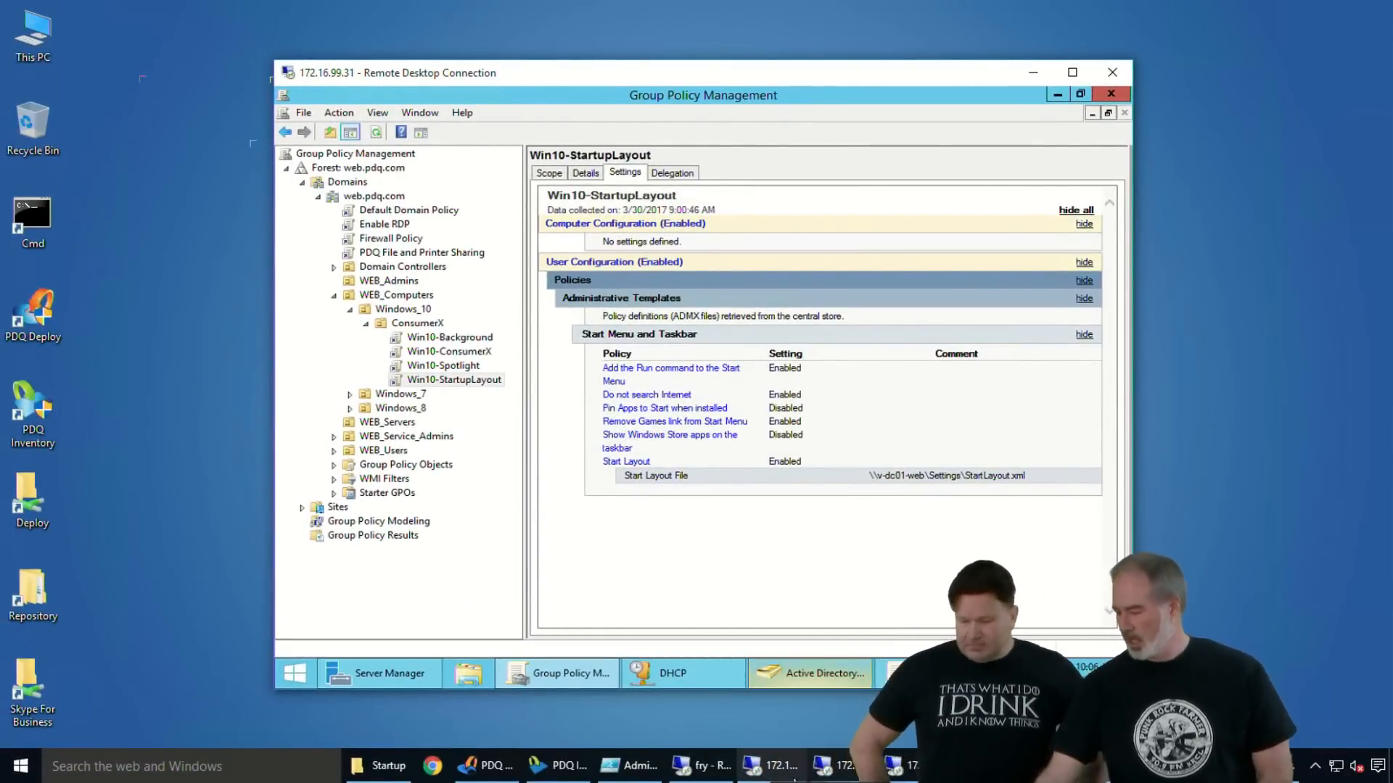
- View the Start menu in the 172.16.99.80 remote session and minimize that session window
left_click(697, 765)
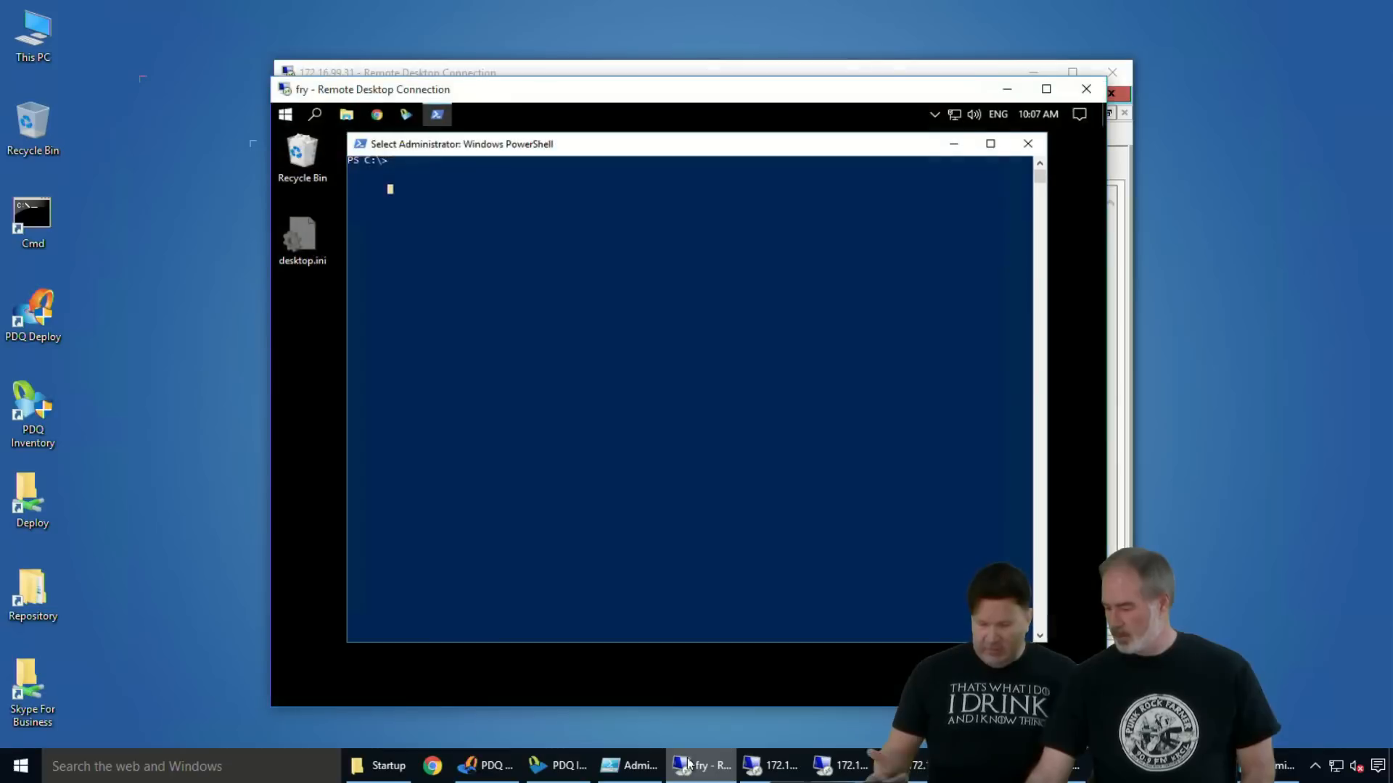
left_click(770, 765)
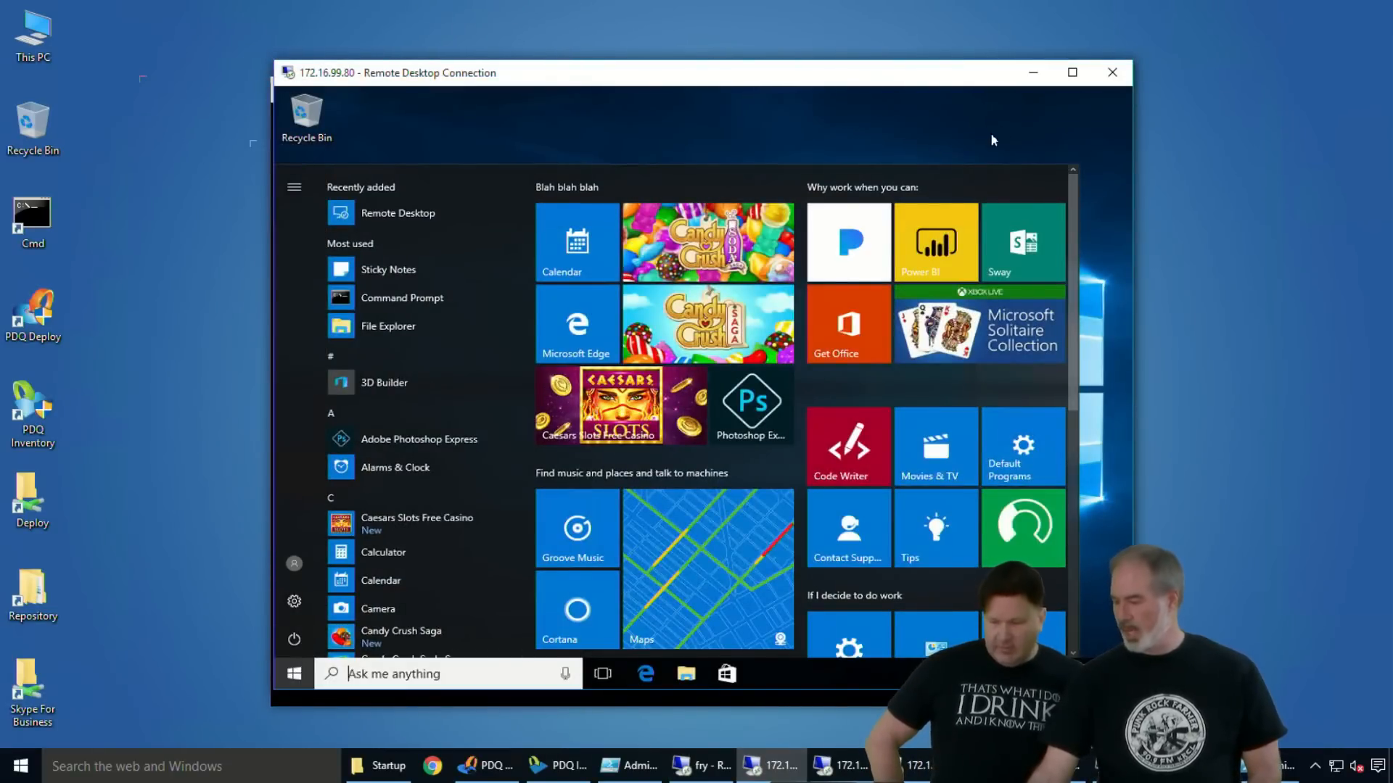
left_click(1035, 75)
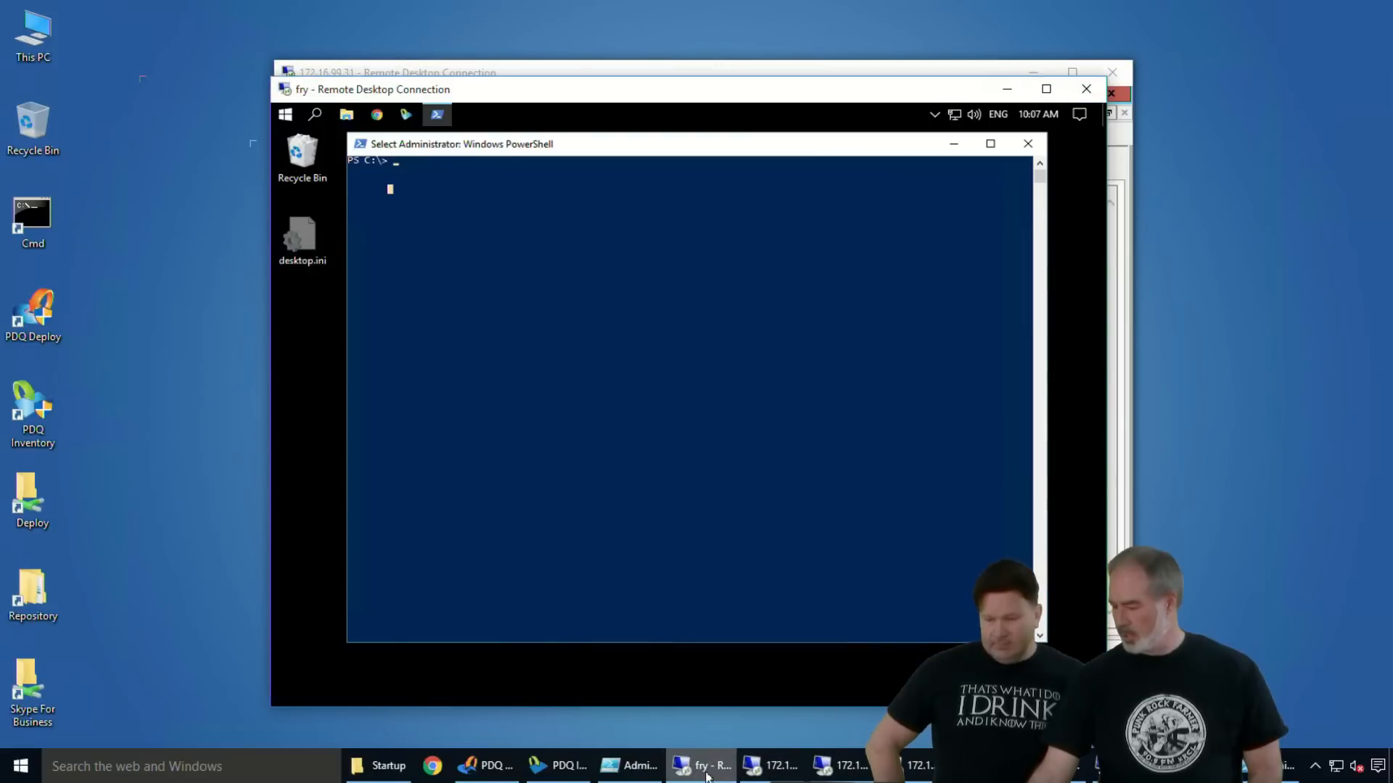
- In Active Directory Users and Computers on 172.16.99.31, move the second listed user from WEB_Users to the ConsumerX OU and open that OU
left_click(841, 765)
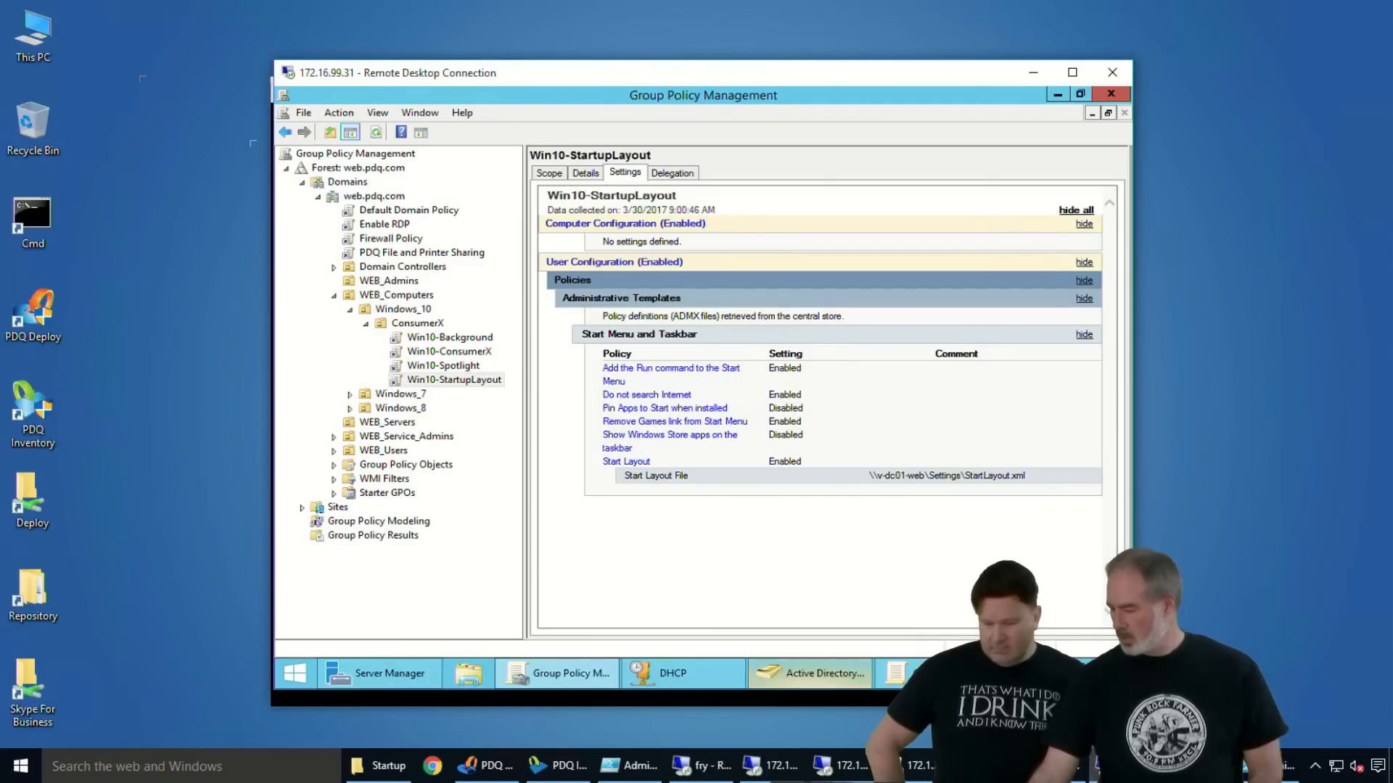
left_click(776, 671)
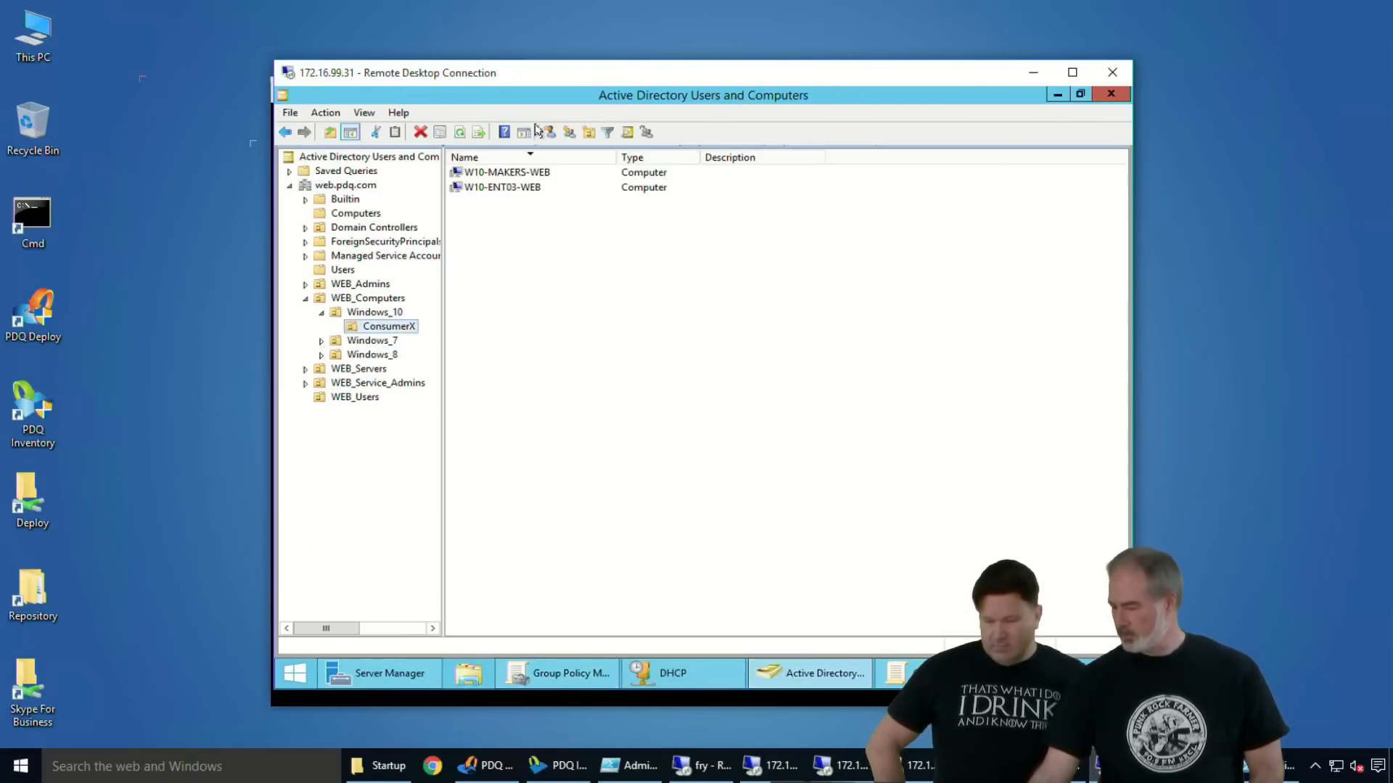
left_click(357, 396)
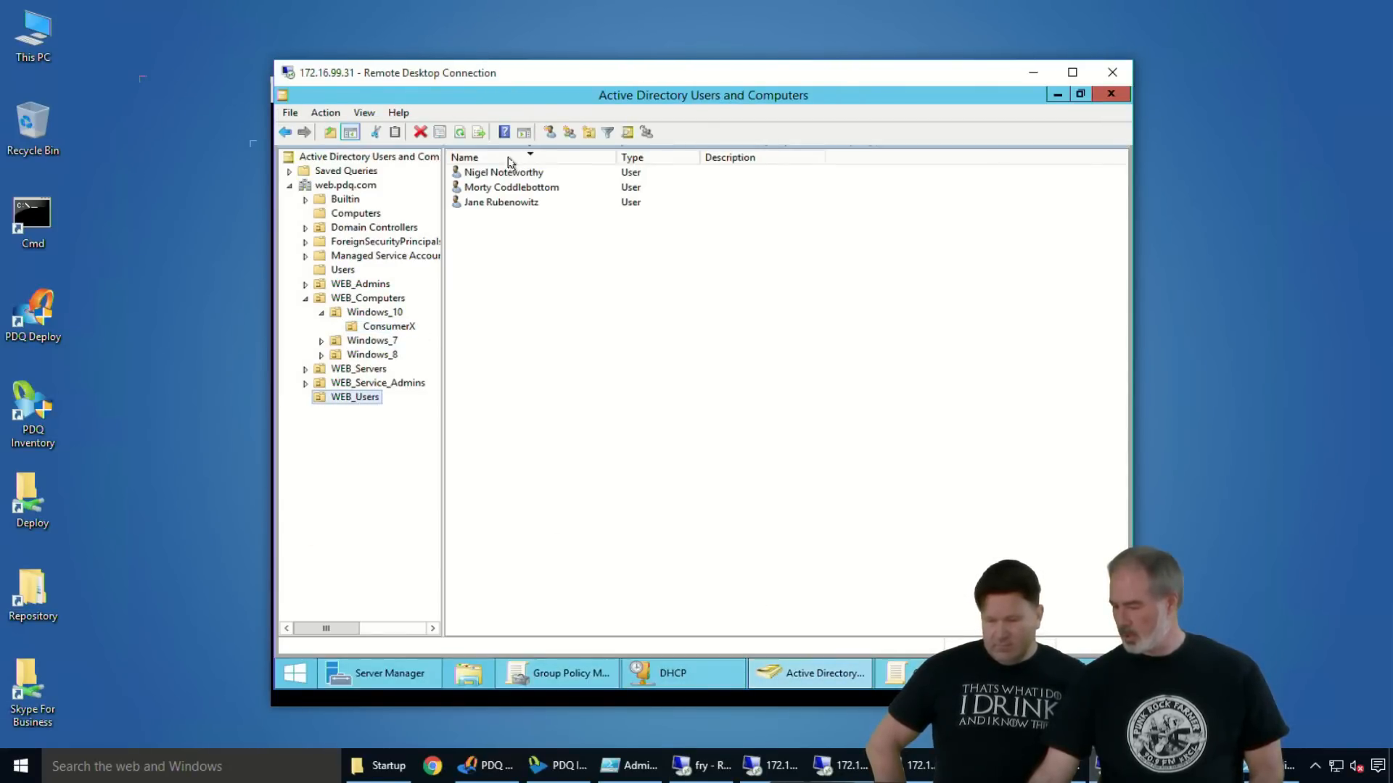
left_click_drag(501, 189, 392, 327)
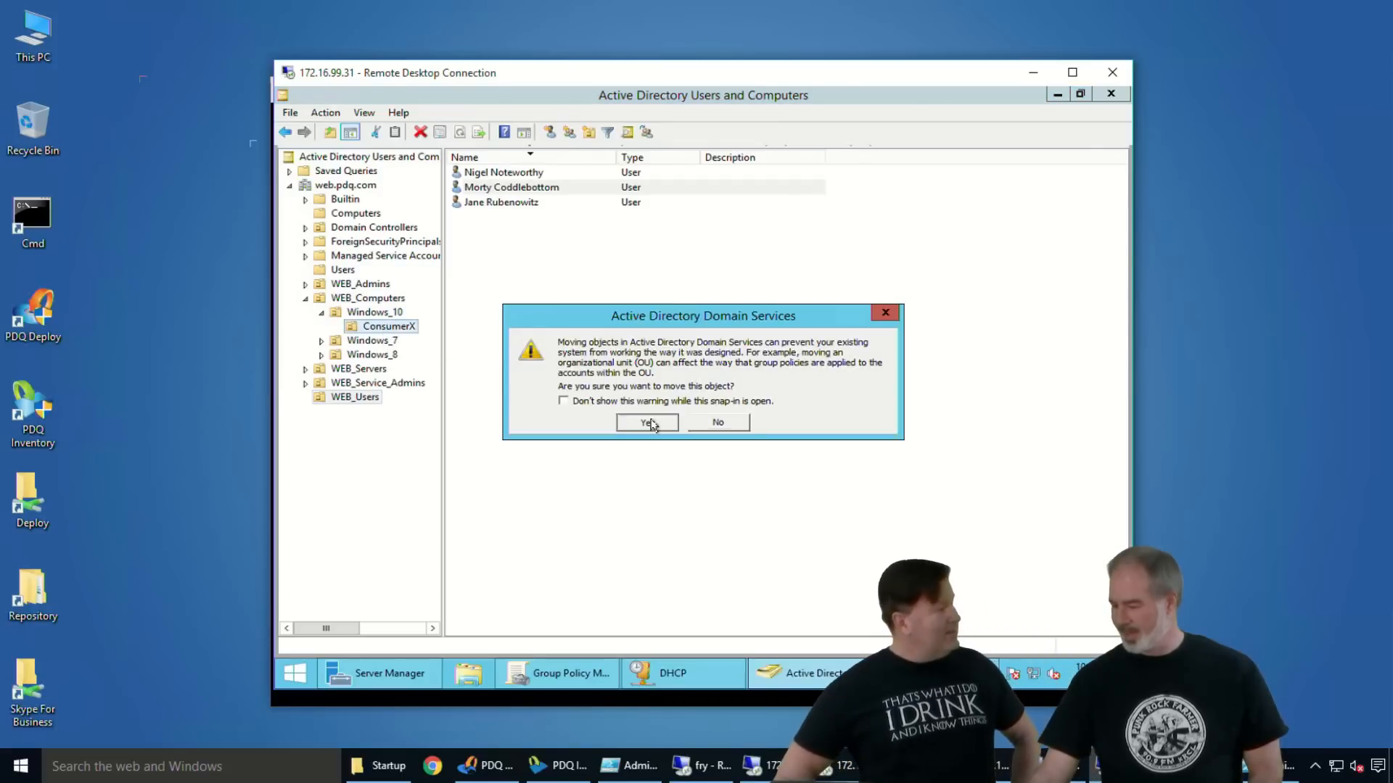
left_click(669, 422)
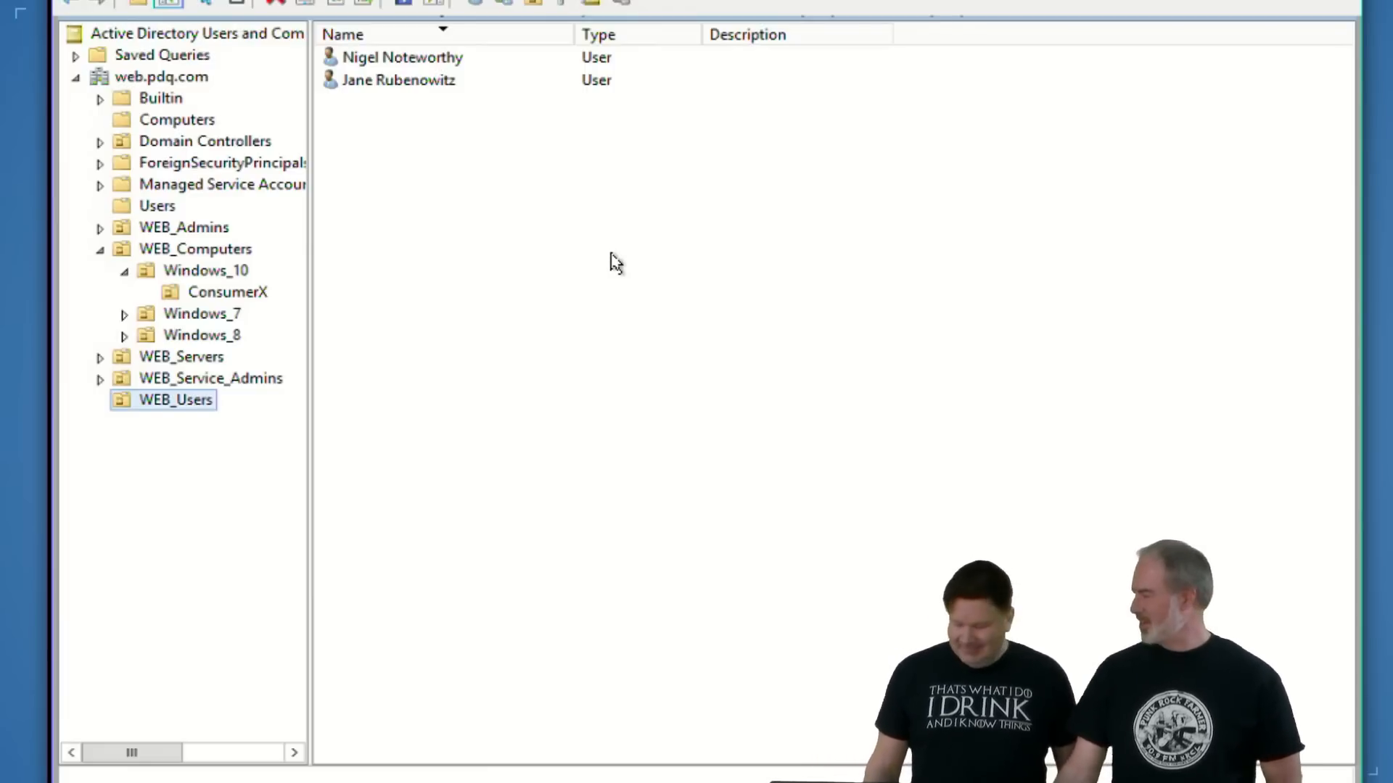
left_click(240, 292)
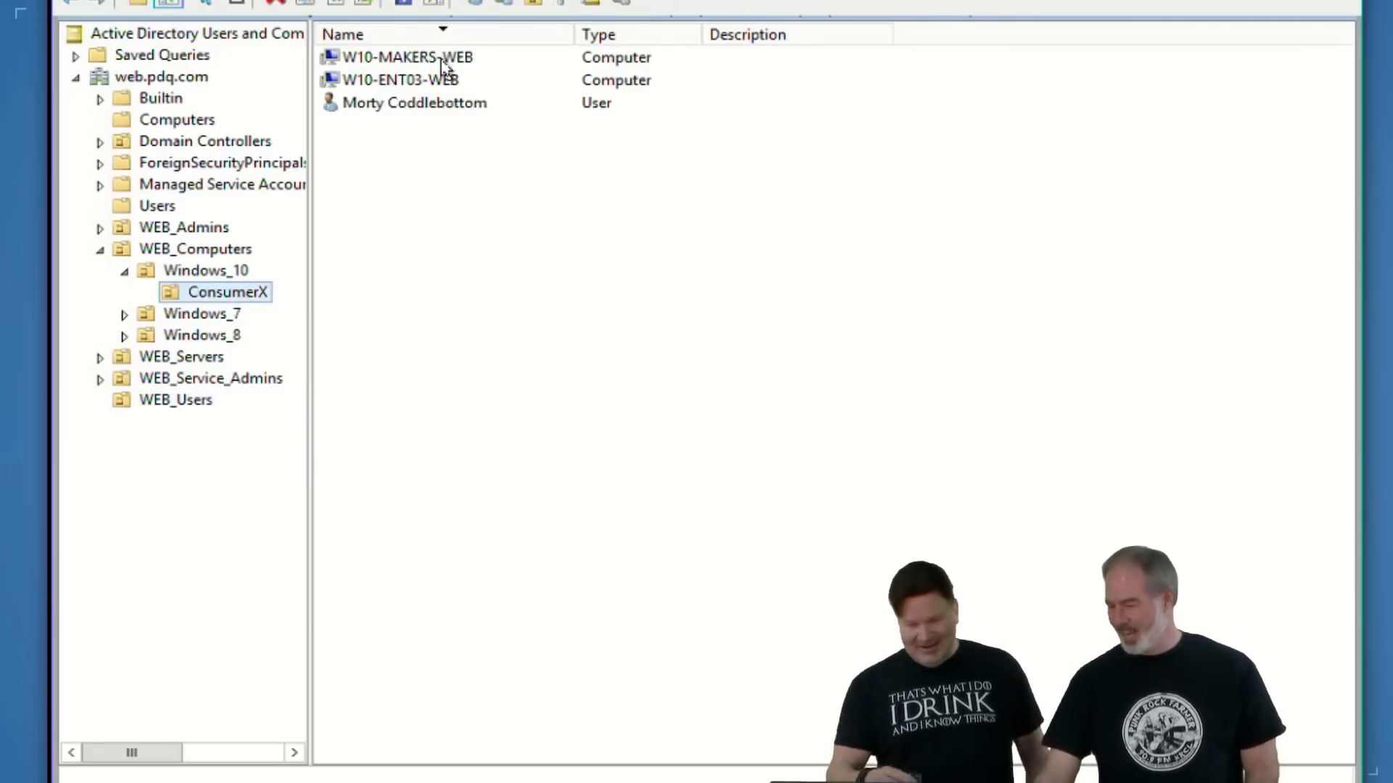
- Switch to the 172.16.99.80 remote session and sign its user out of Windows
mouse_move(484, 782)
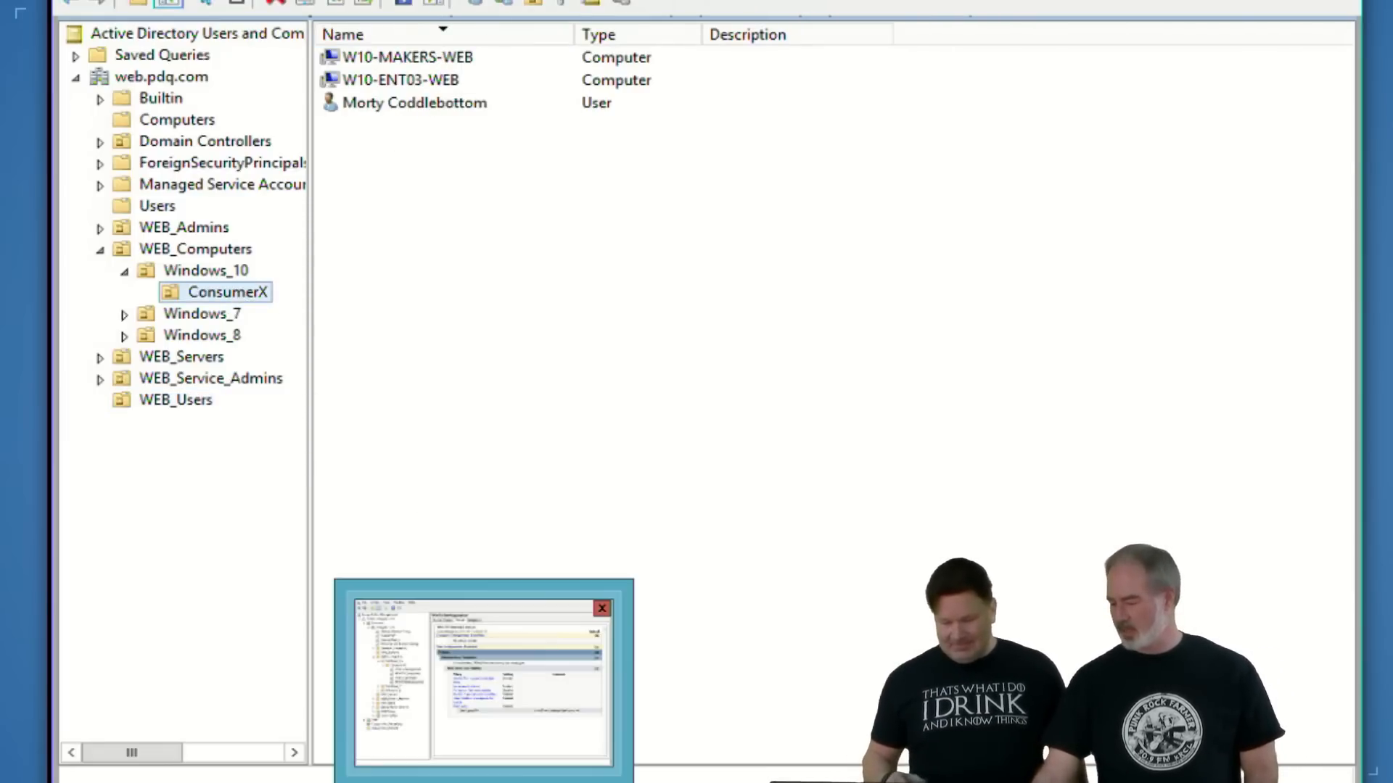
key("super")
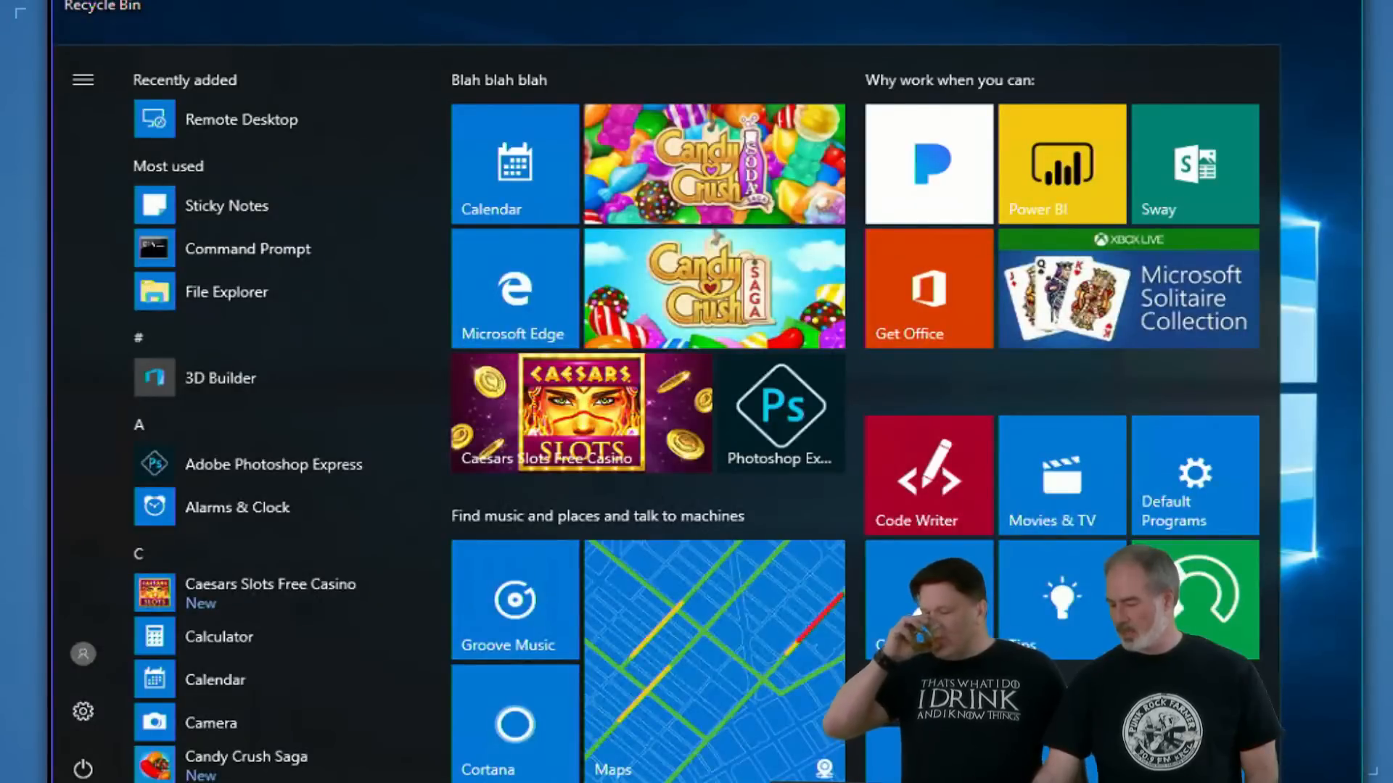
left_click(82, 654)
left_click(118, 589)
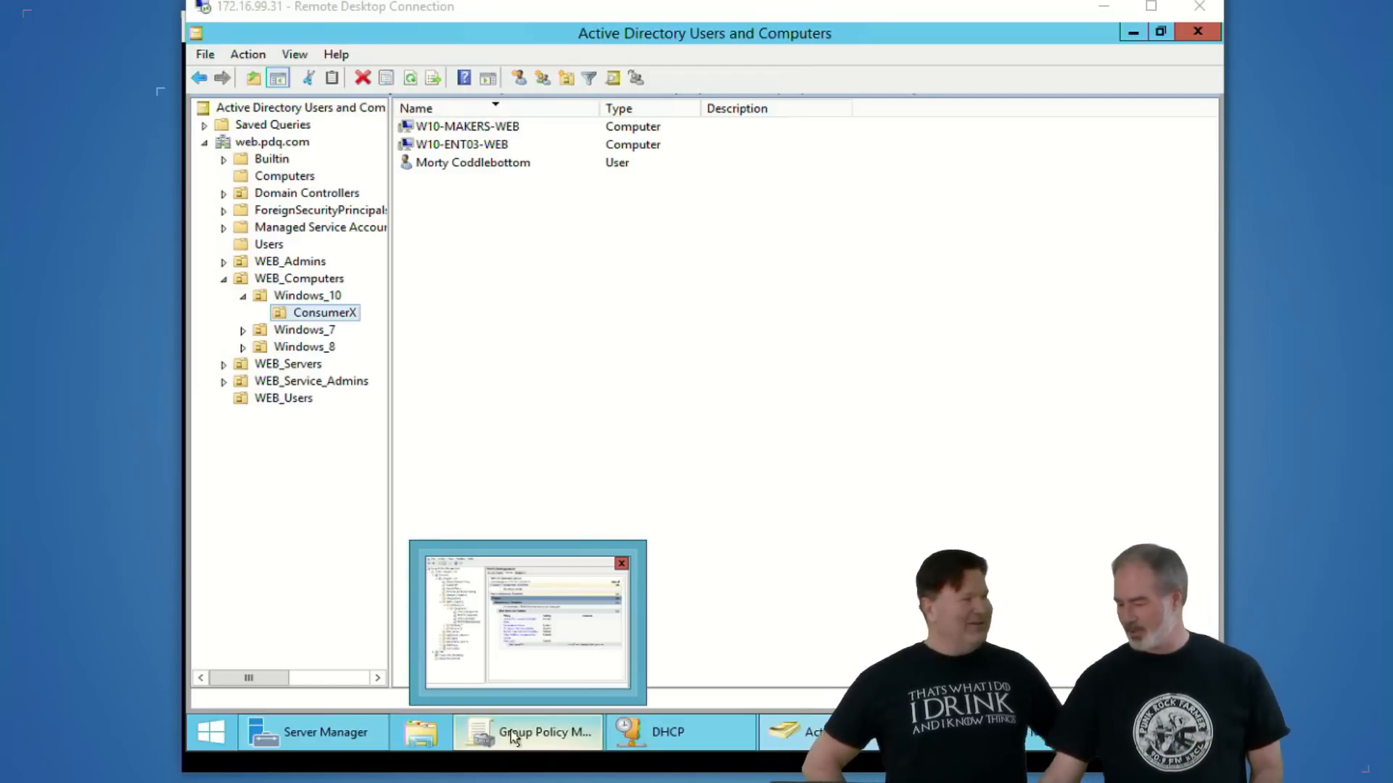
- Reconnect to 172.16.99.80 from the recent Remote Desktop connections, entering the account password and retrying it when prompted again
right_click(827, 782)
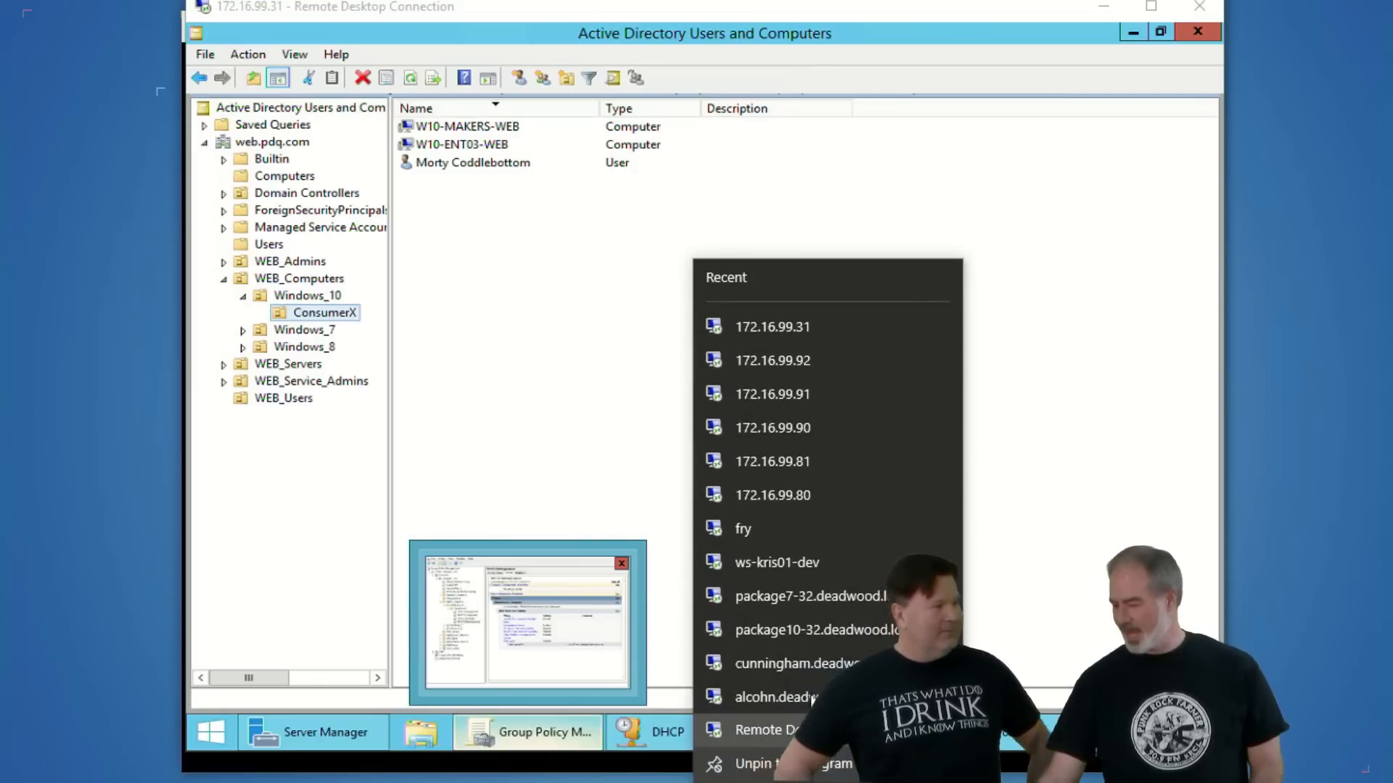
left_click(782, 505)
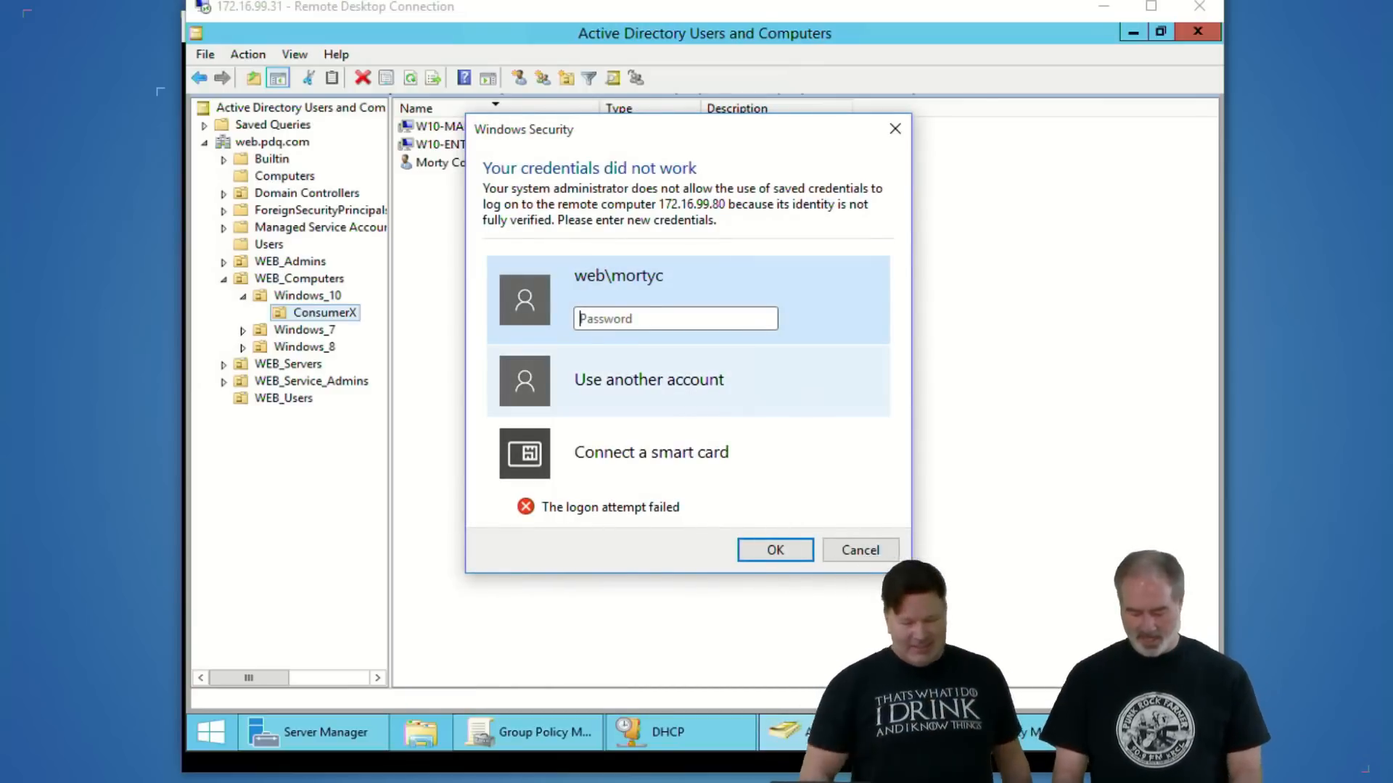
type("••••••••••")
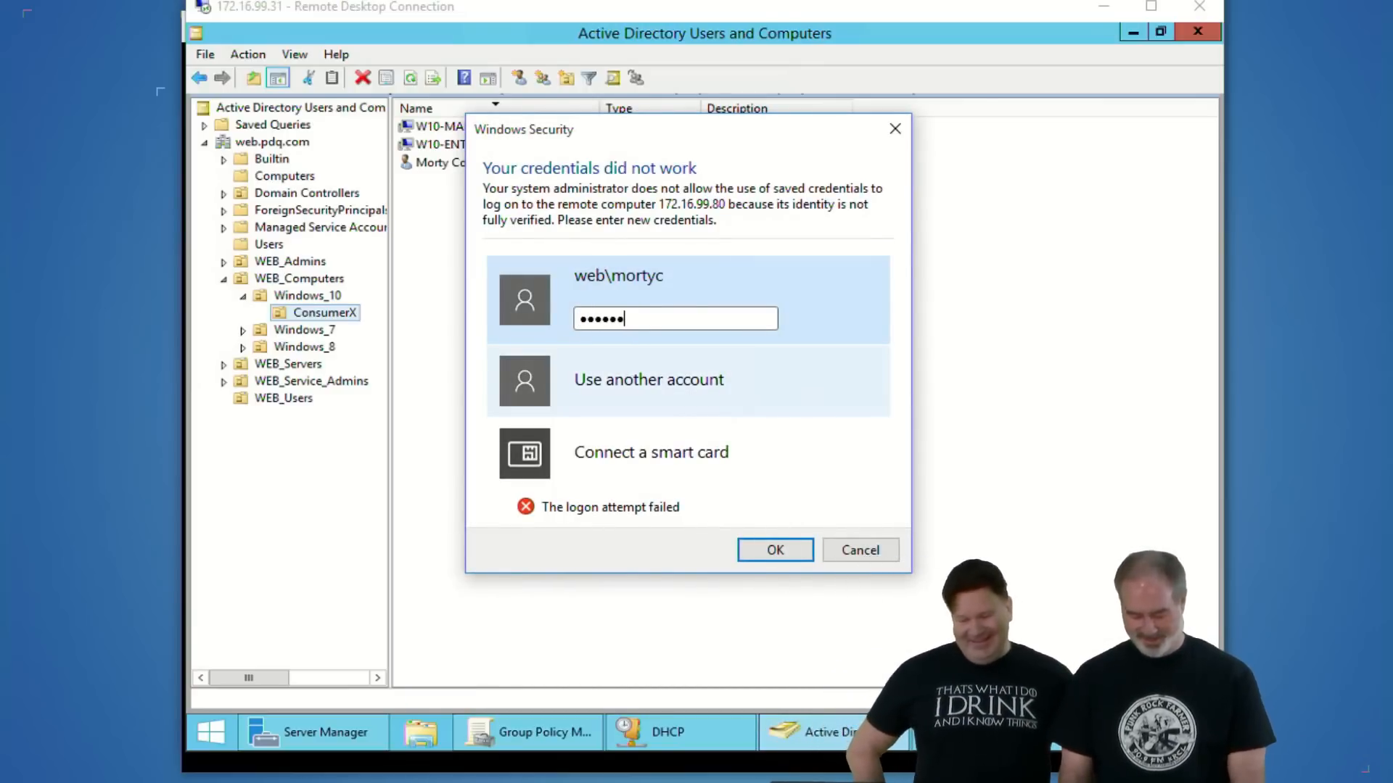
key("Return")
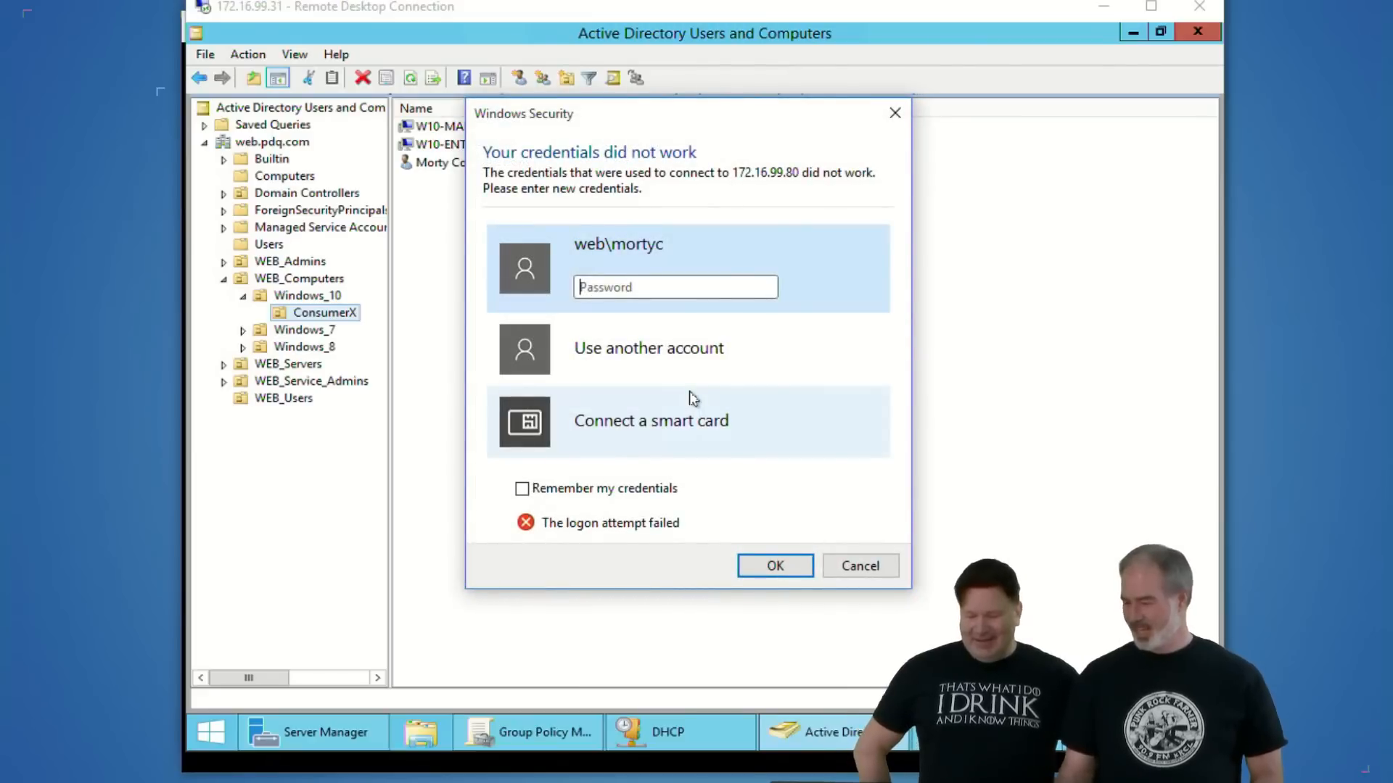
type("••••")
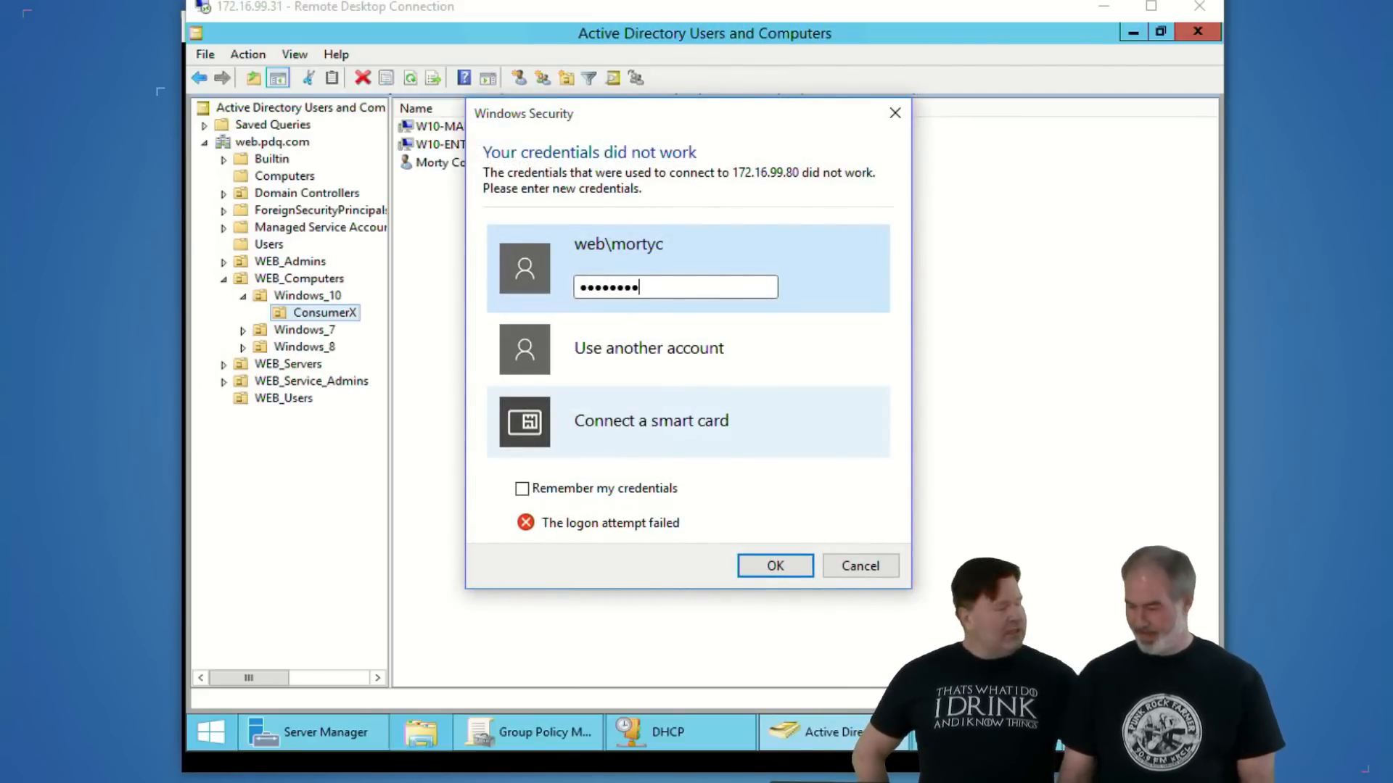
key("Return")
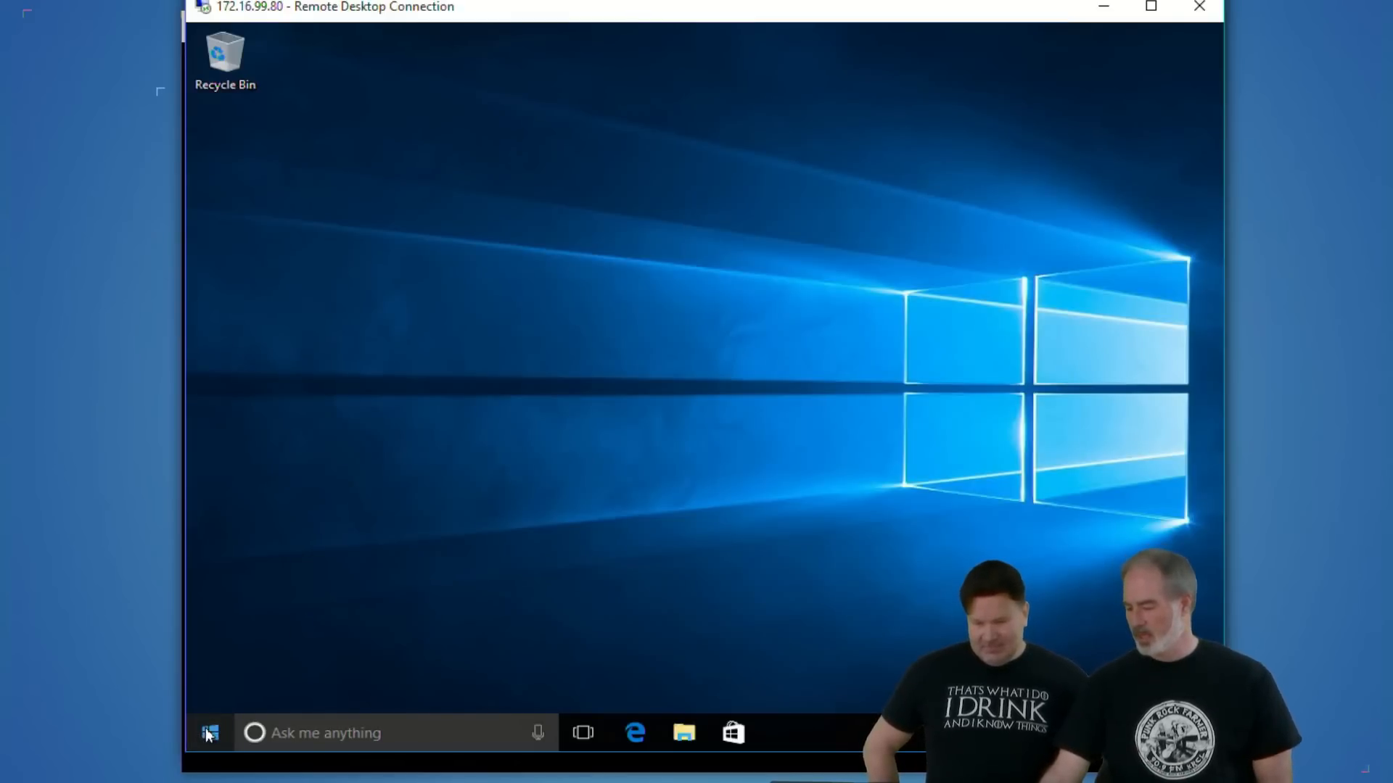
- Show the Start menu on 172.16.99.80 and restart the remote PC
left_click(208, 735)
left_click(209, 732)
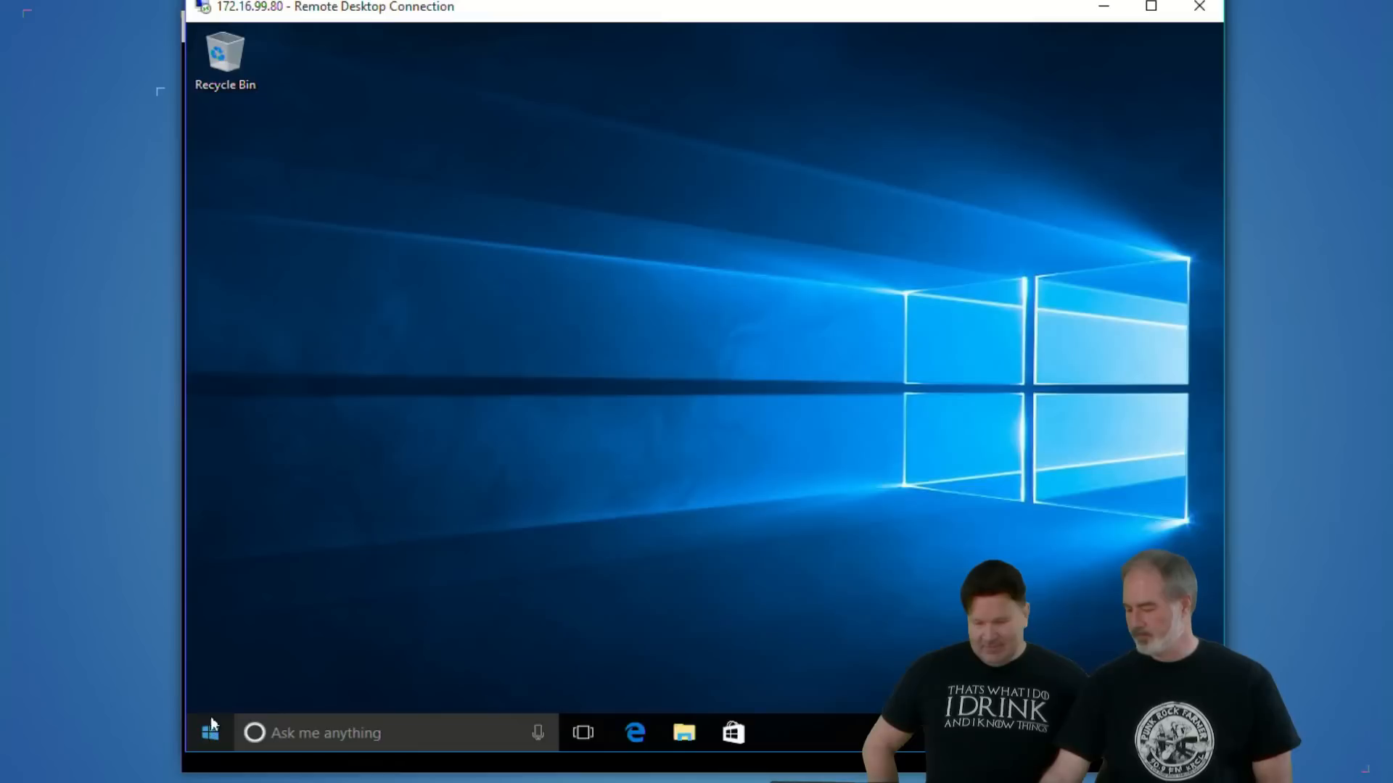
left_click(212, 727)
left_click(212, 689)
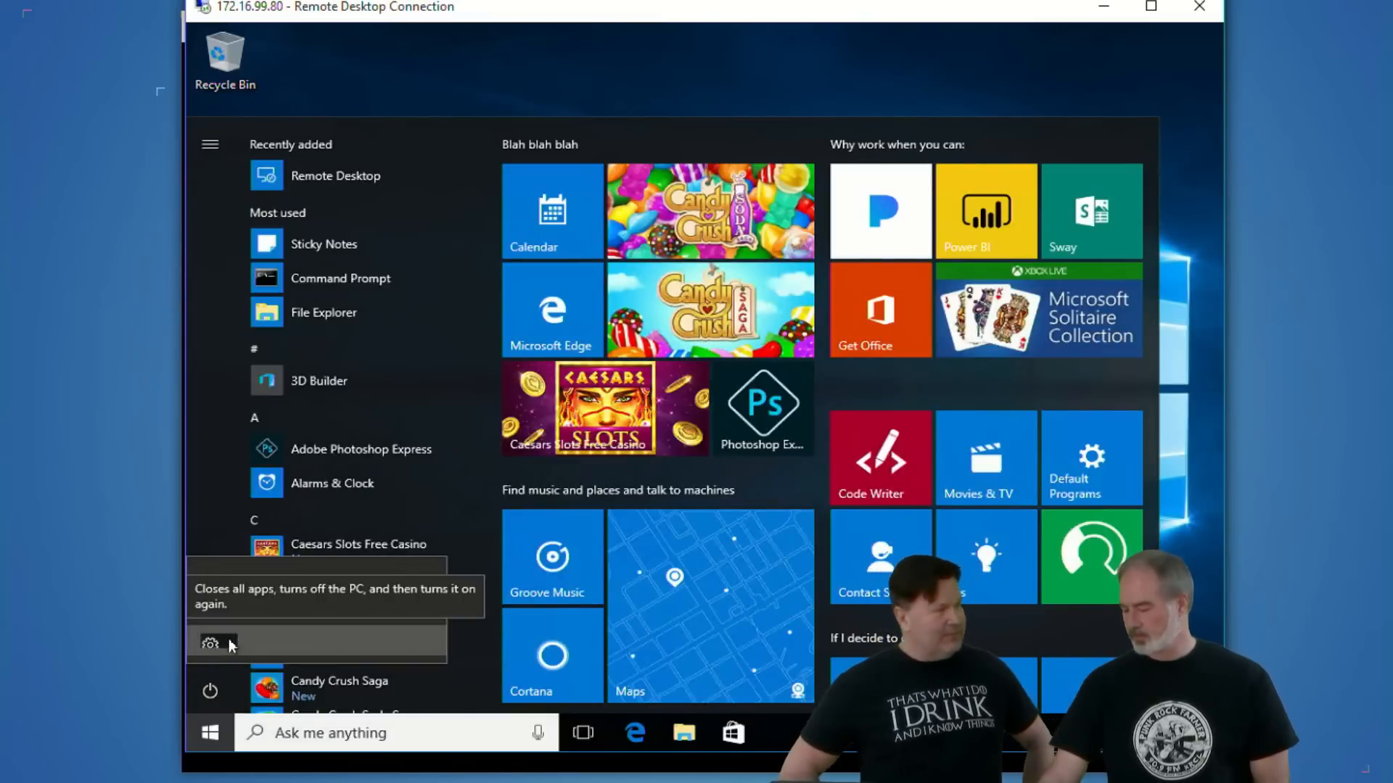
left_click(229, 642)
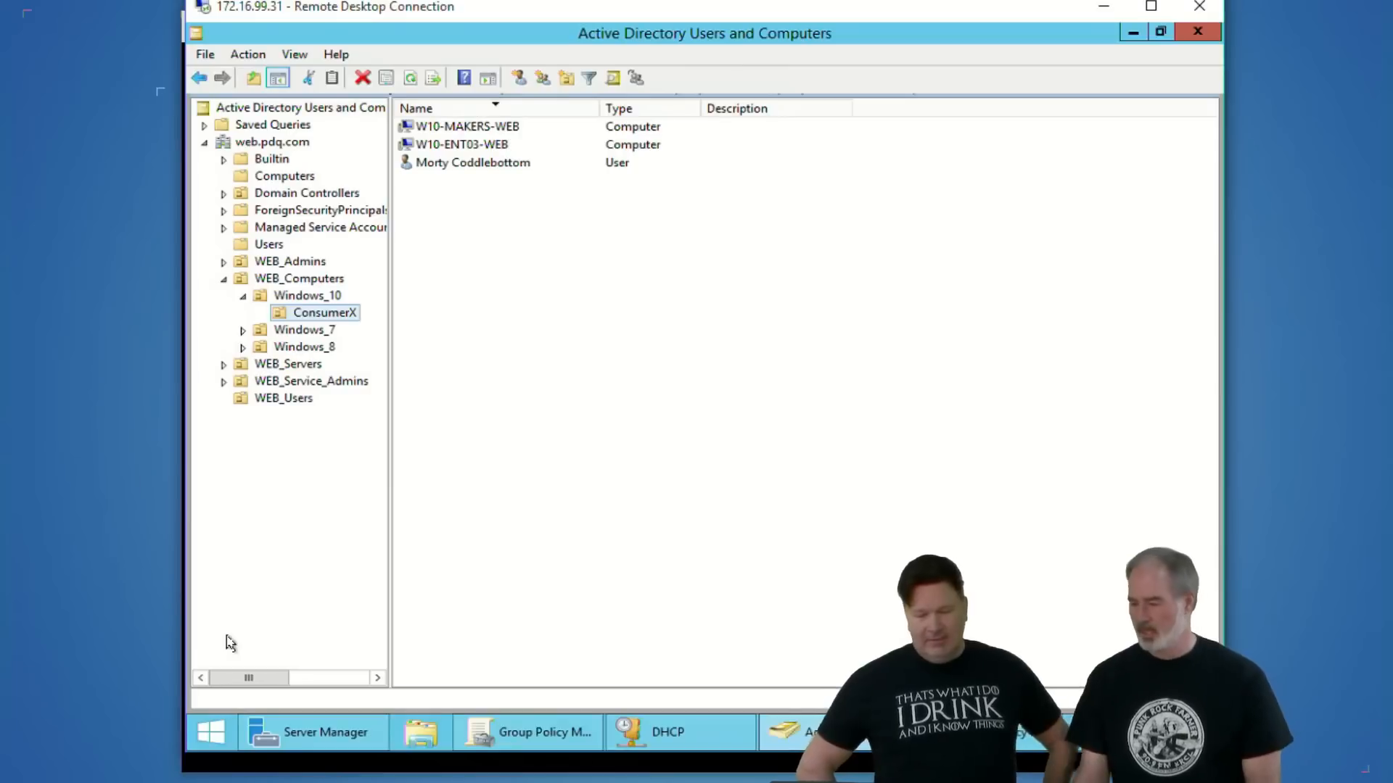
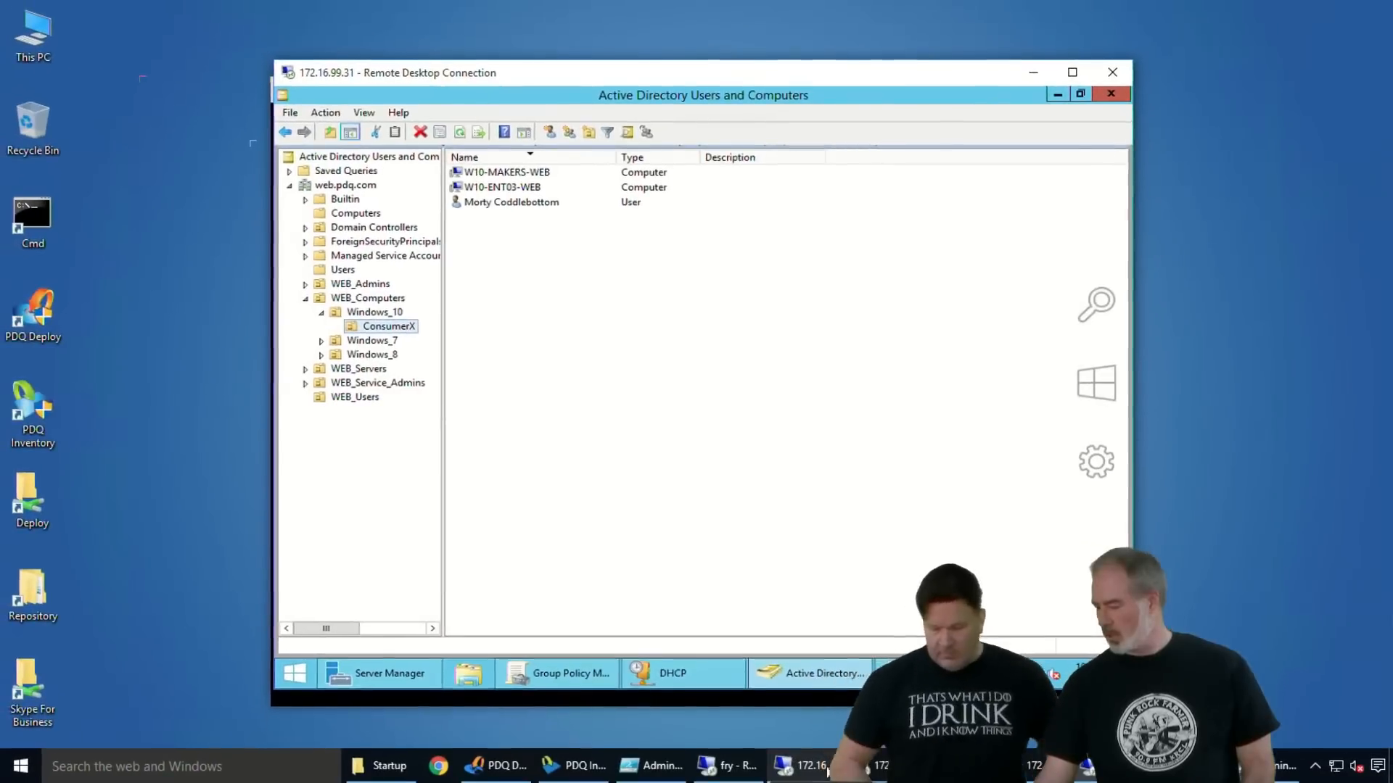
- Switch to the 172.16.99.81 remote session and show the tiles in its Start menu
left_click(293, 673)
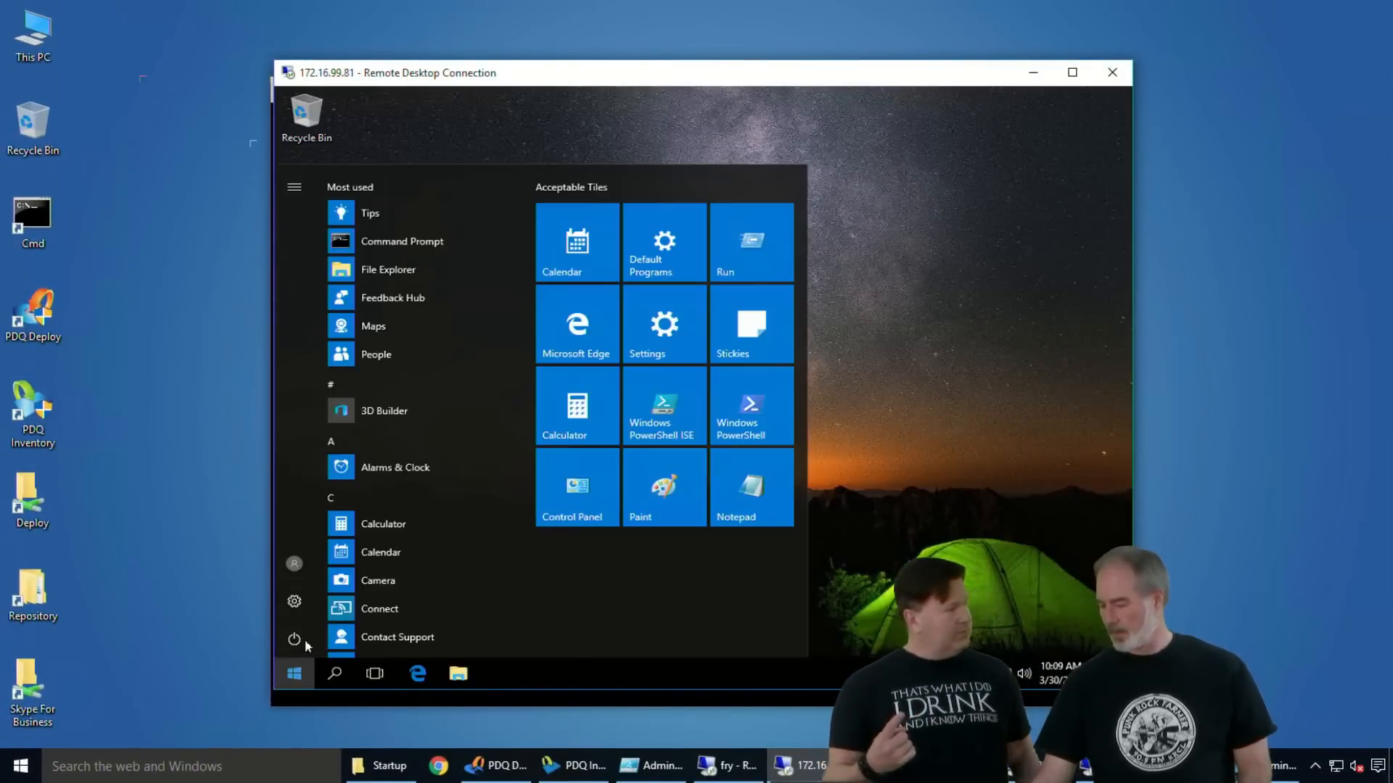
left_click(852, 259)
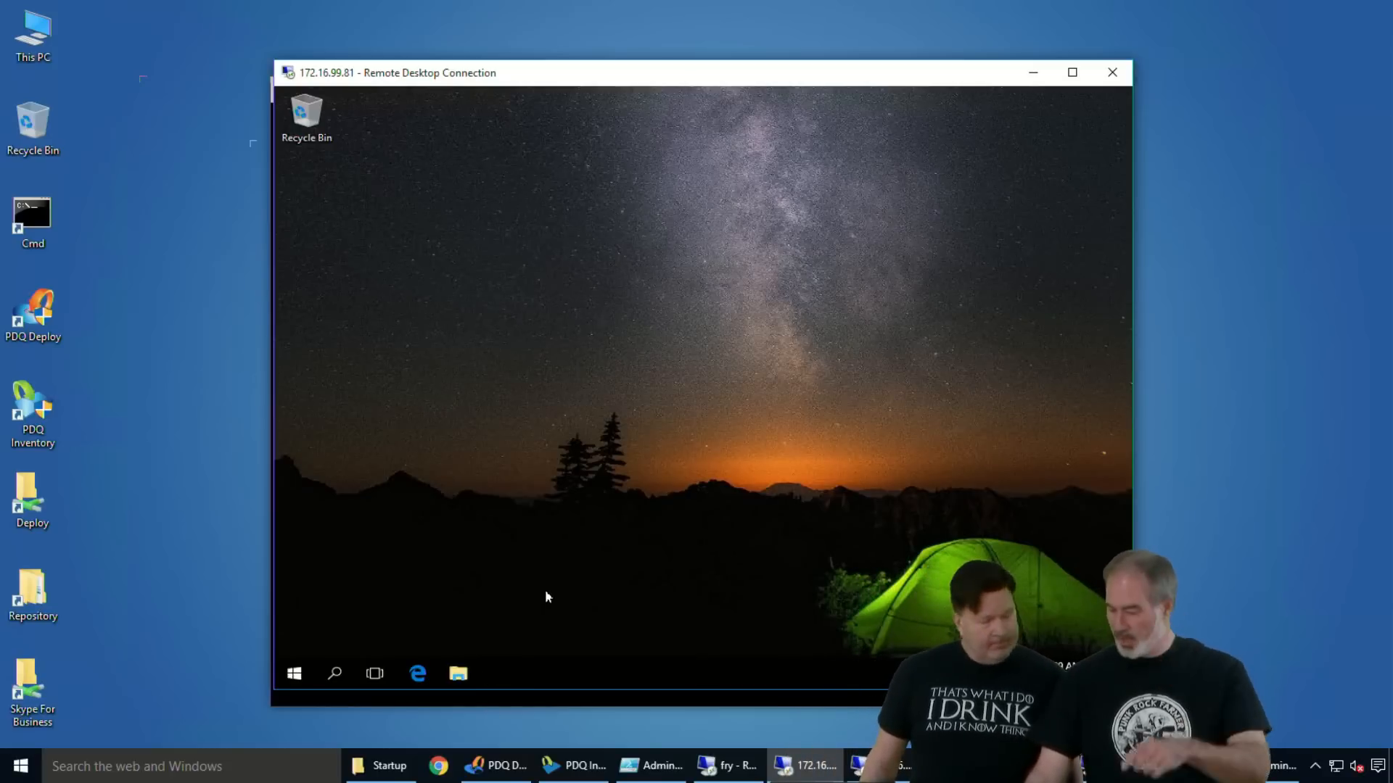
left_click(295, 674)
left_click(879, 356)
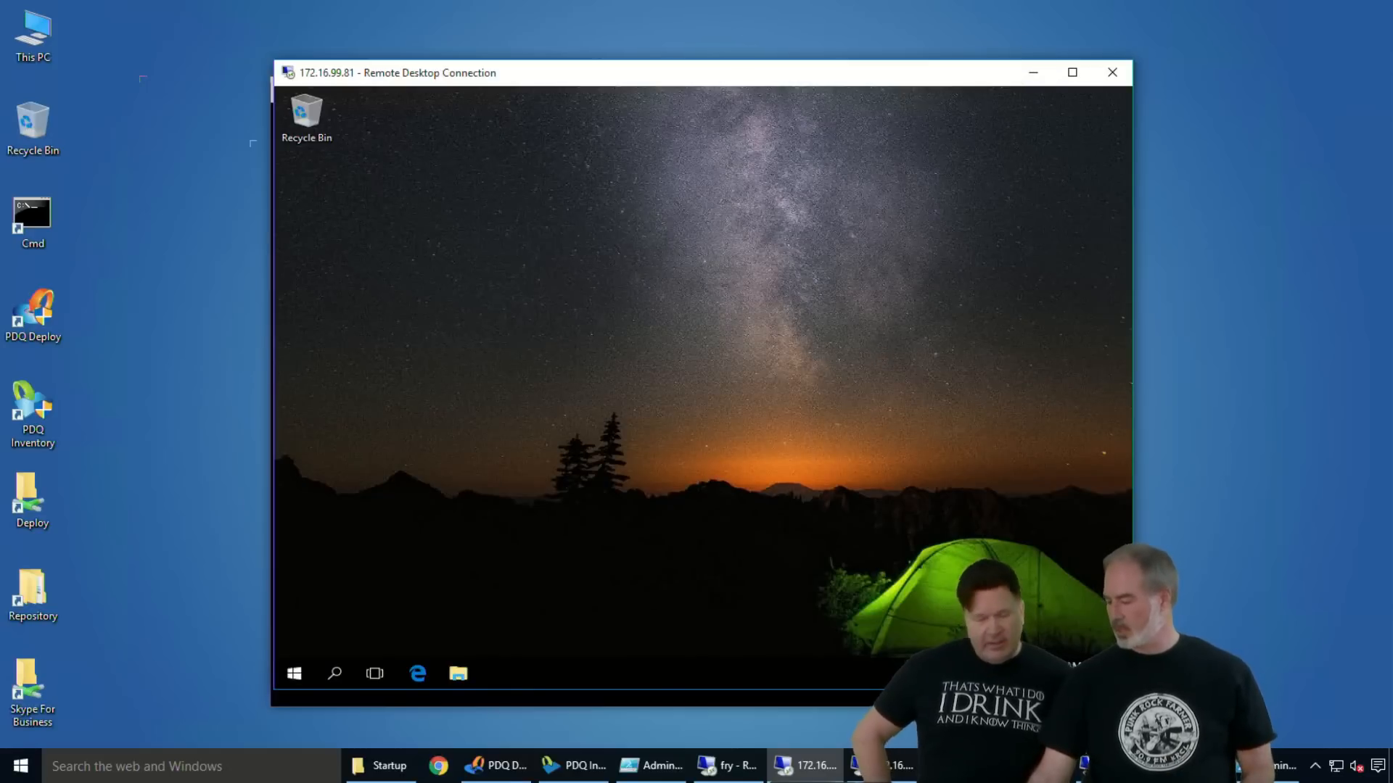
mouse_move(883, 766)
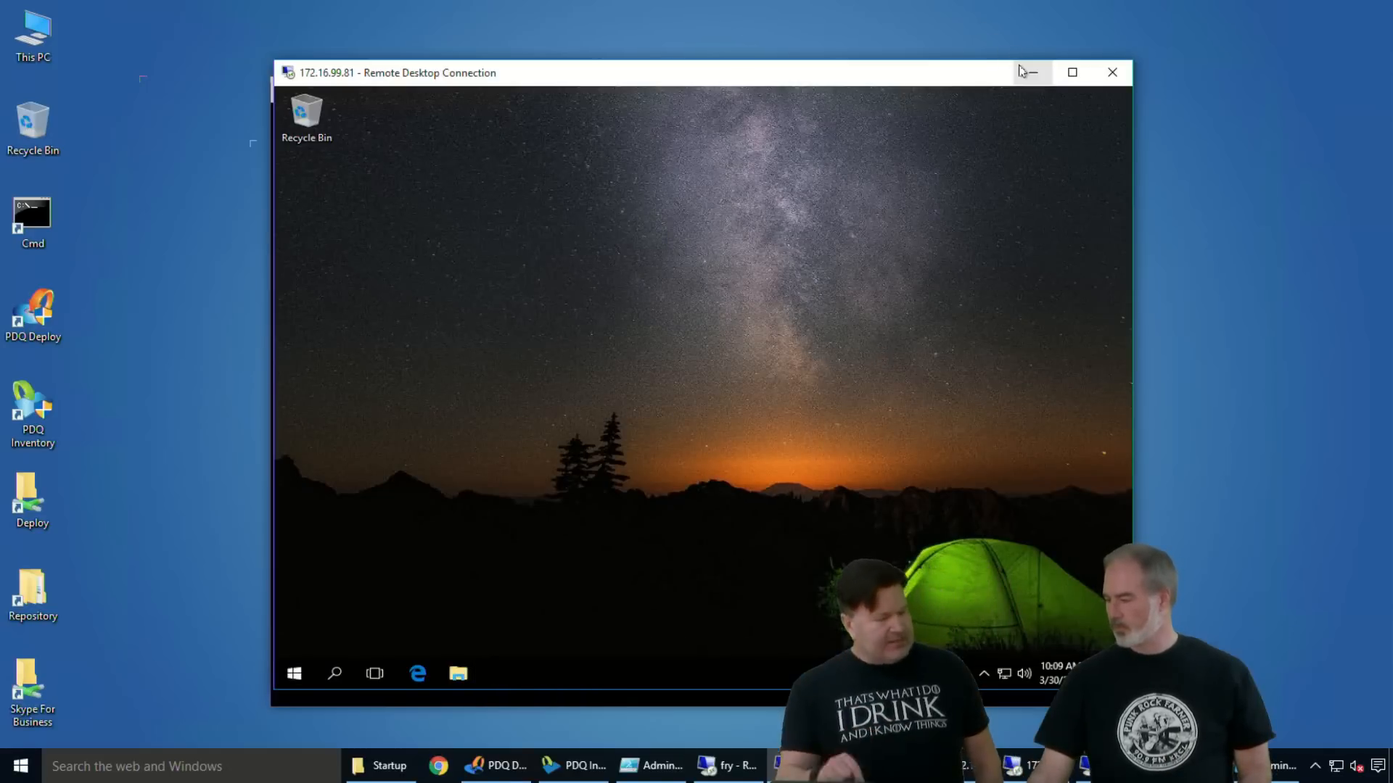
- Find and launch the Store app on 172.16.99.81 to check its access, then minimize its window
left_click(294, 674)
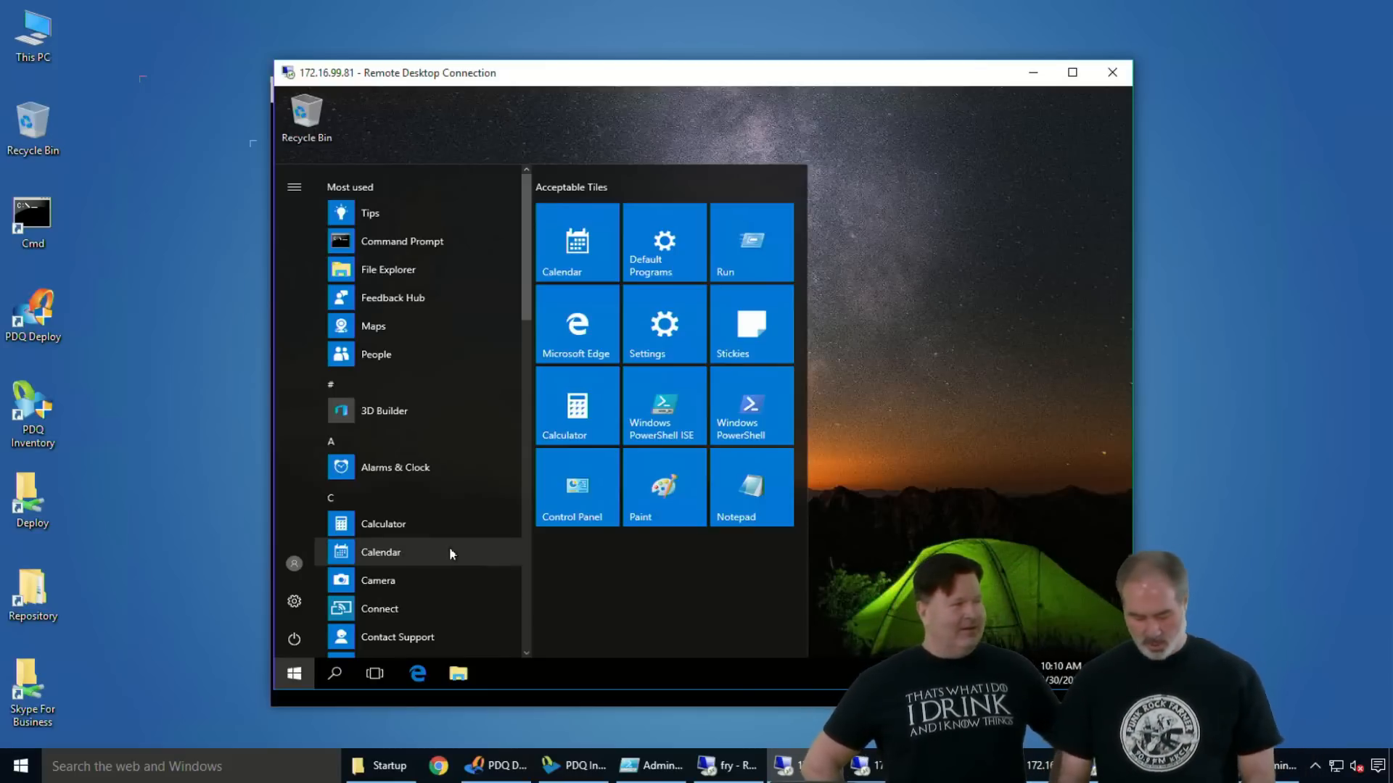
type("store")
key("Return")
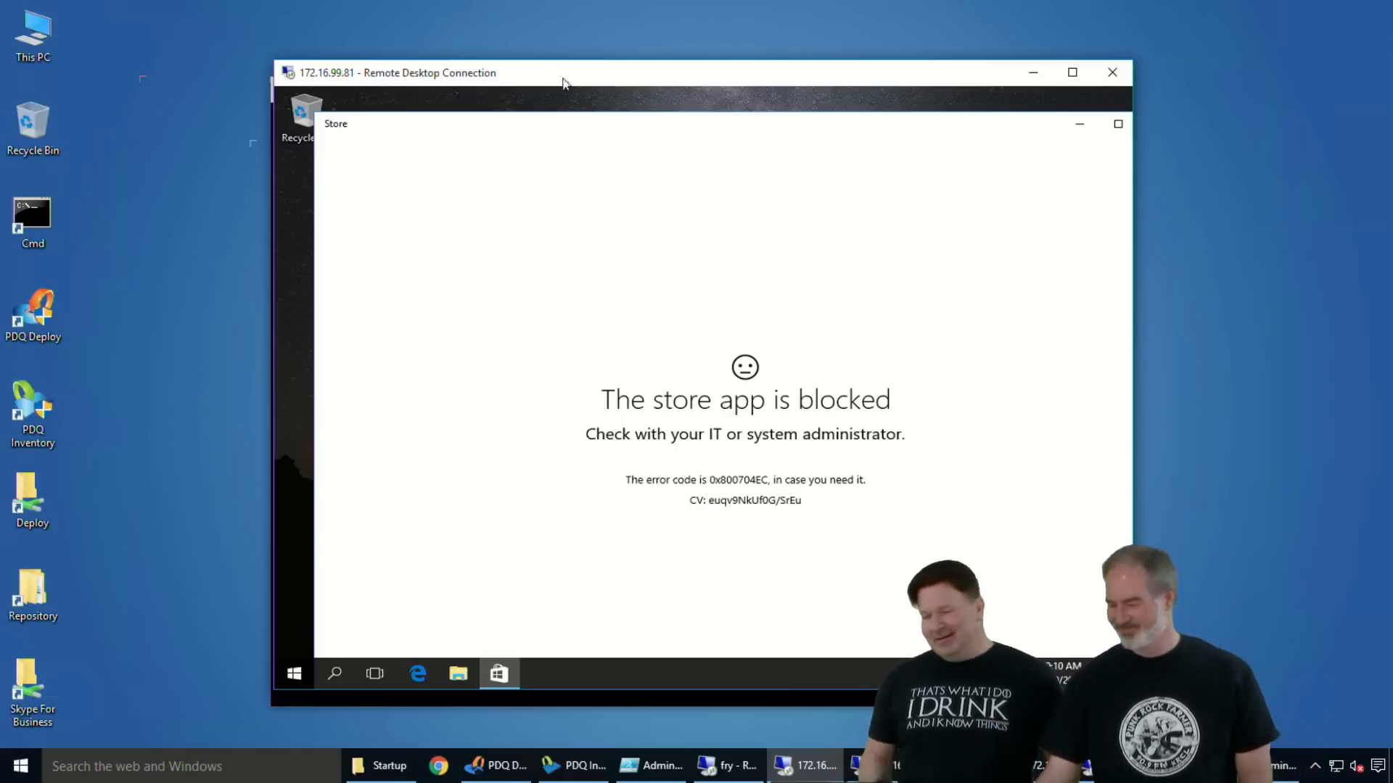
double_click(935, 129)
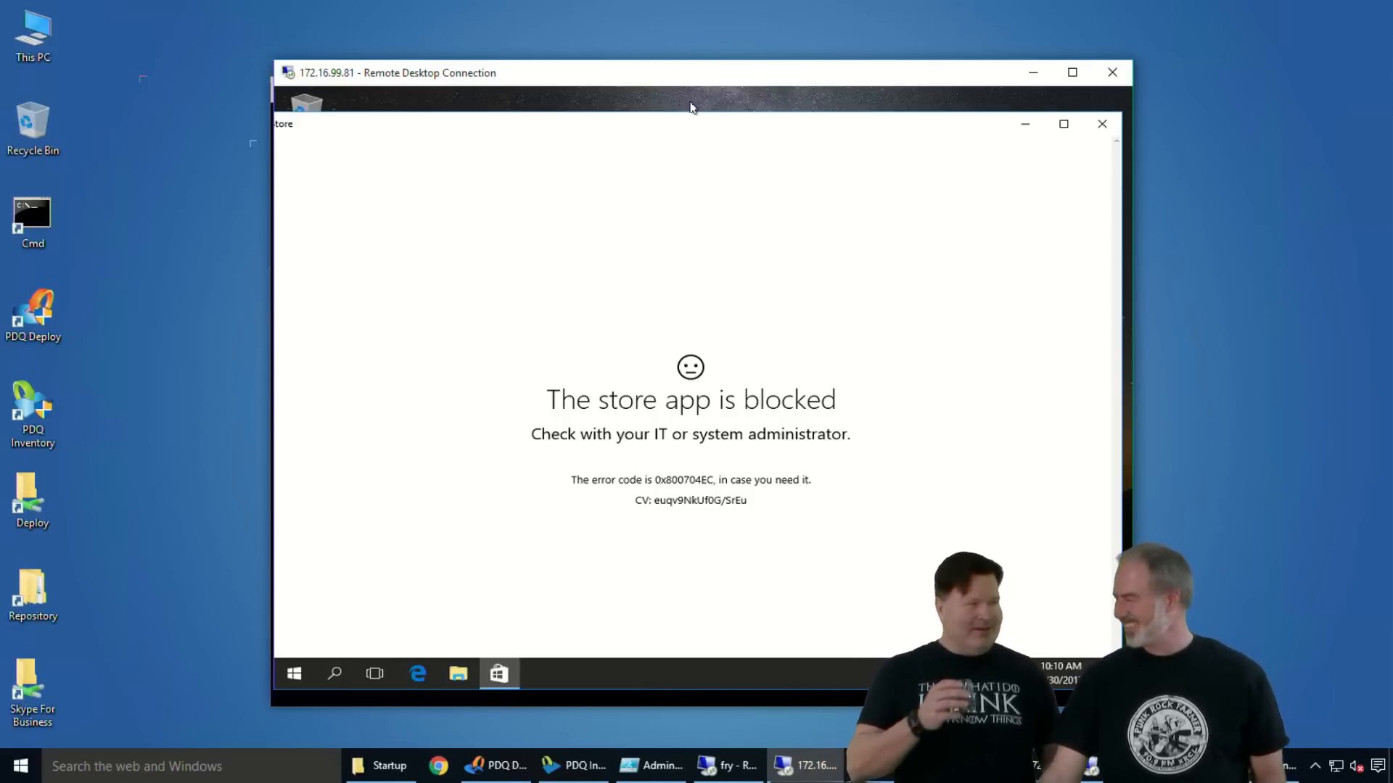
left_click(1024, 124)
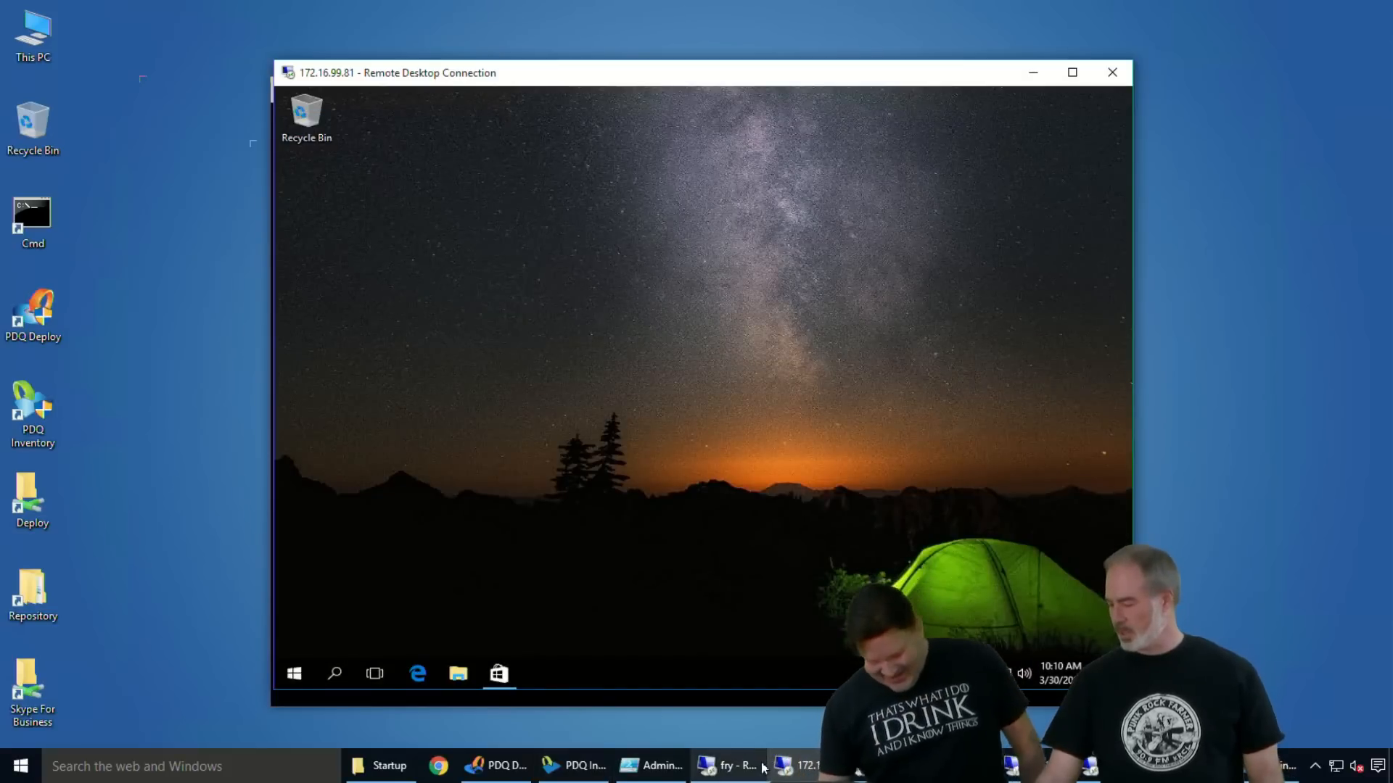
- Reconnect to 172.16.99.80 from the recent Remote Desktop connections, entering the account password and re-entering it at the second prompt
right_click(798, 765)
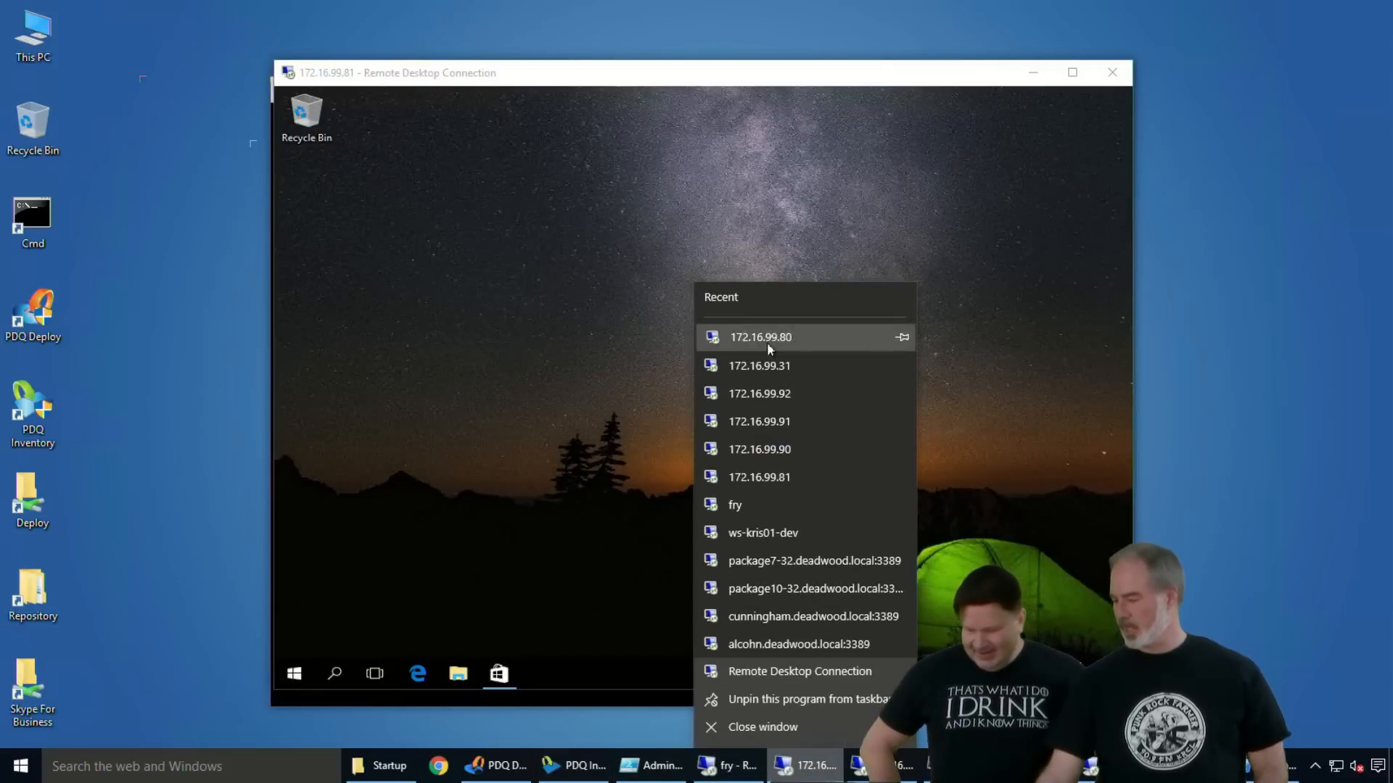
left_click(768, 346)
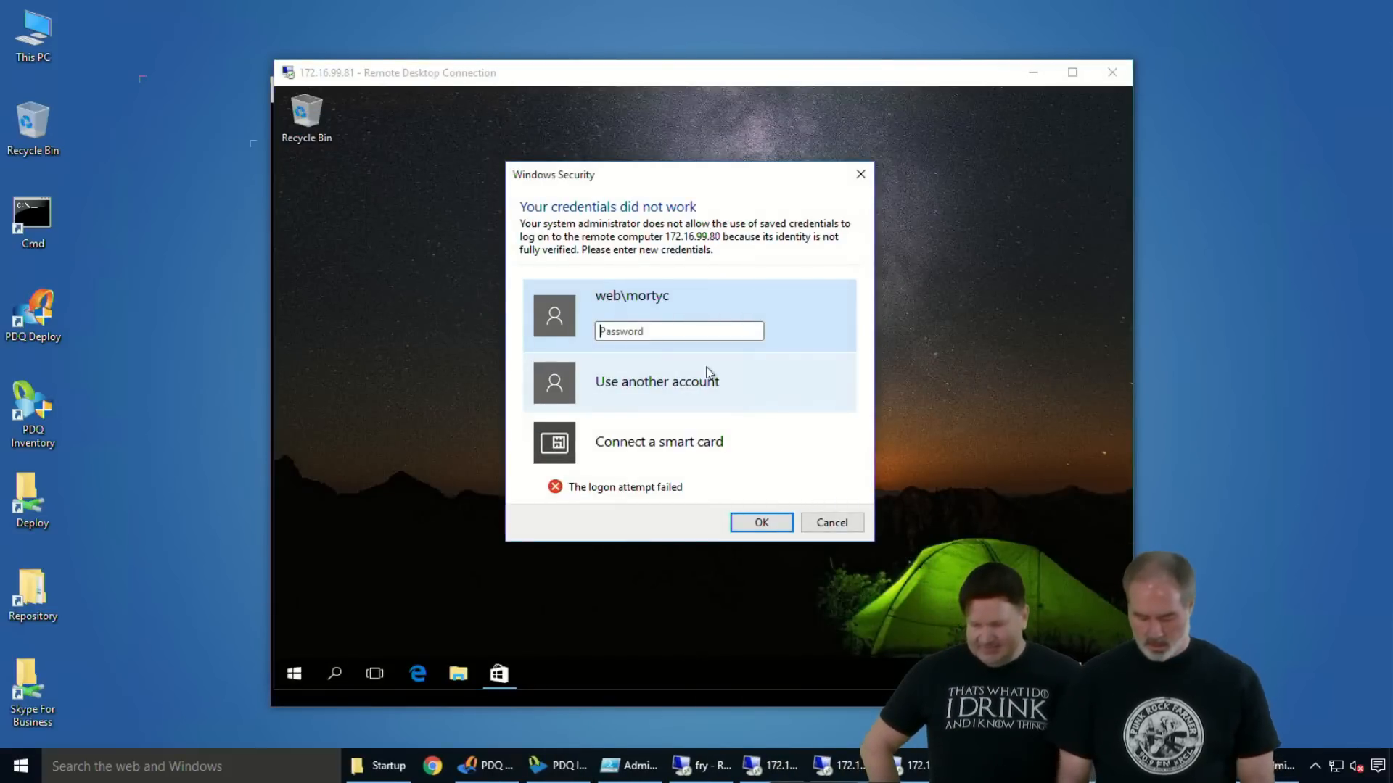
type("********")
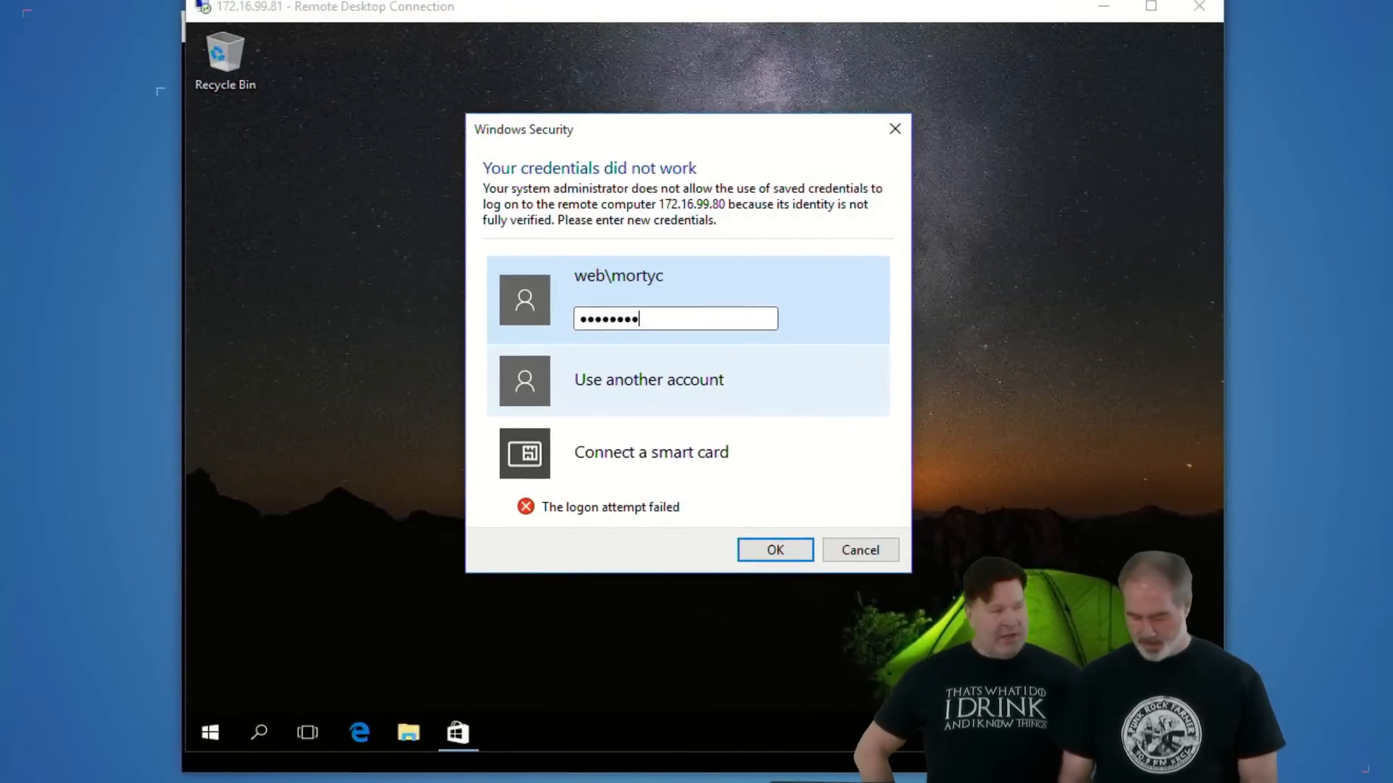
key("Return")
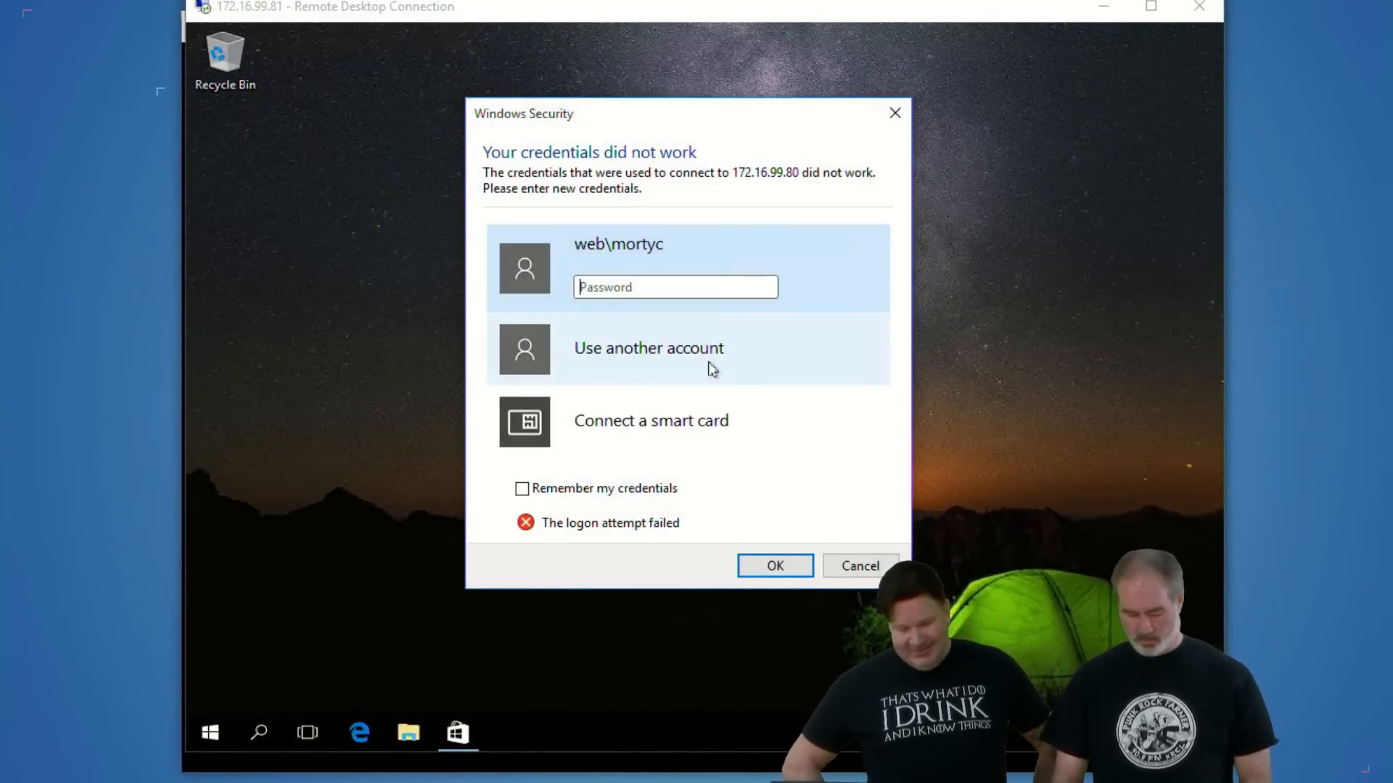
type("********")
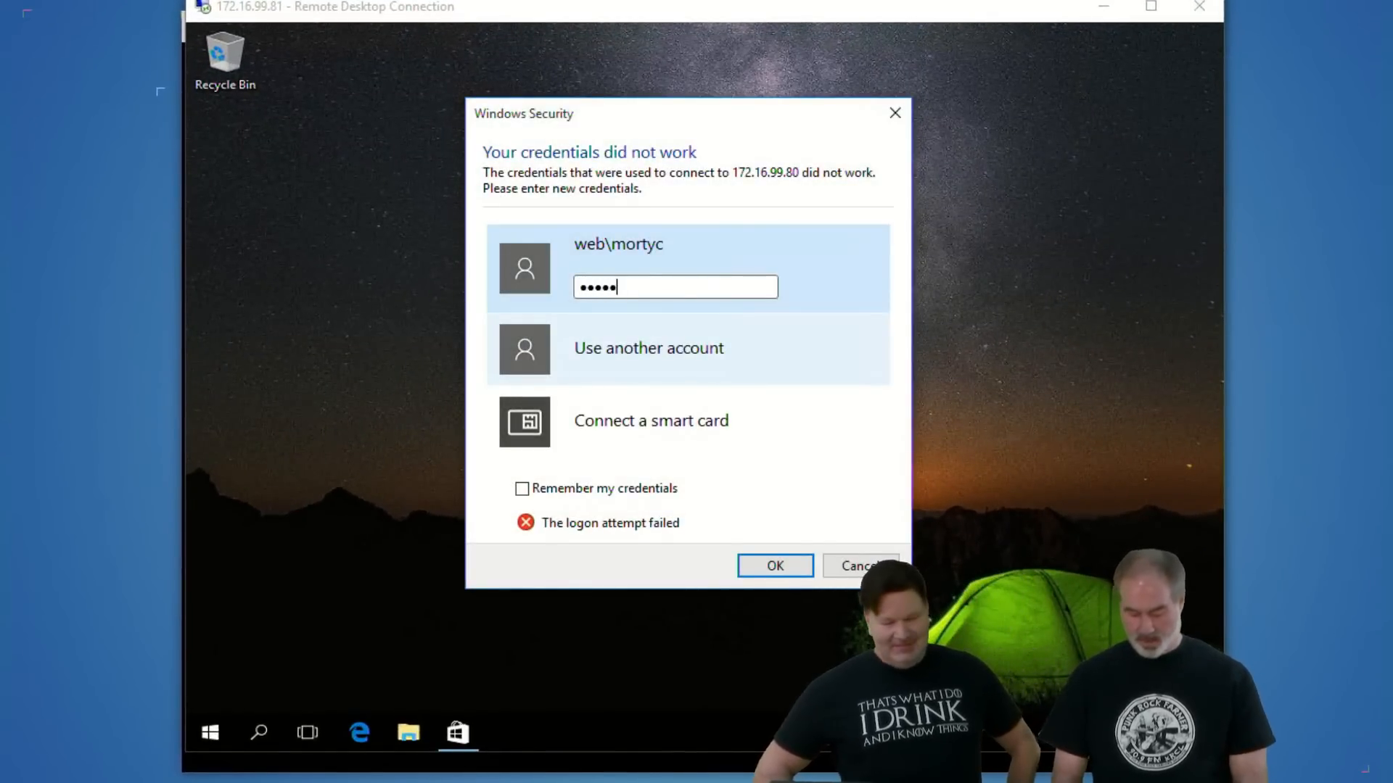
key("Return")
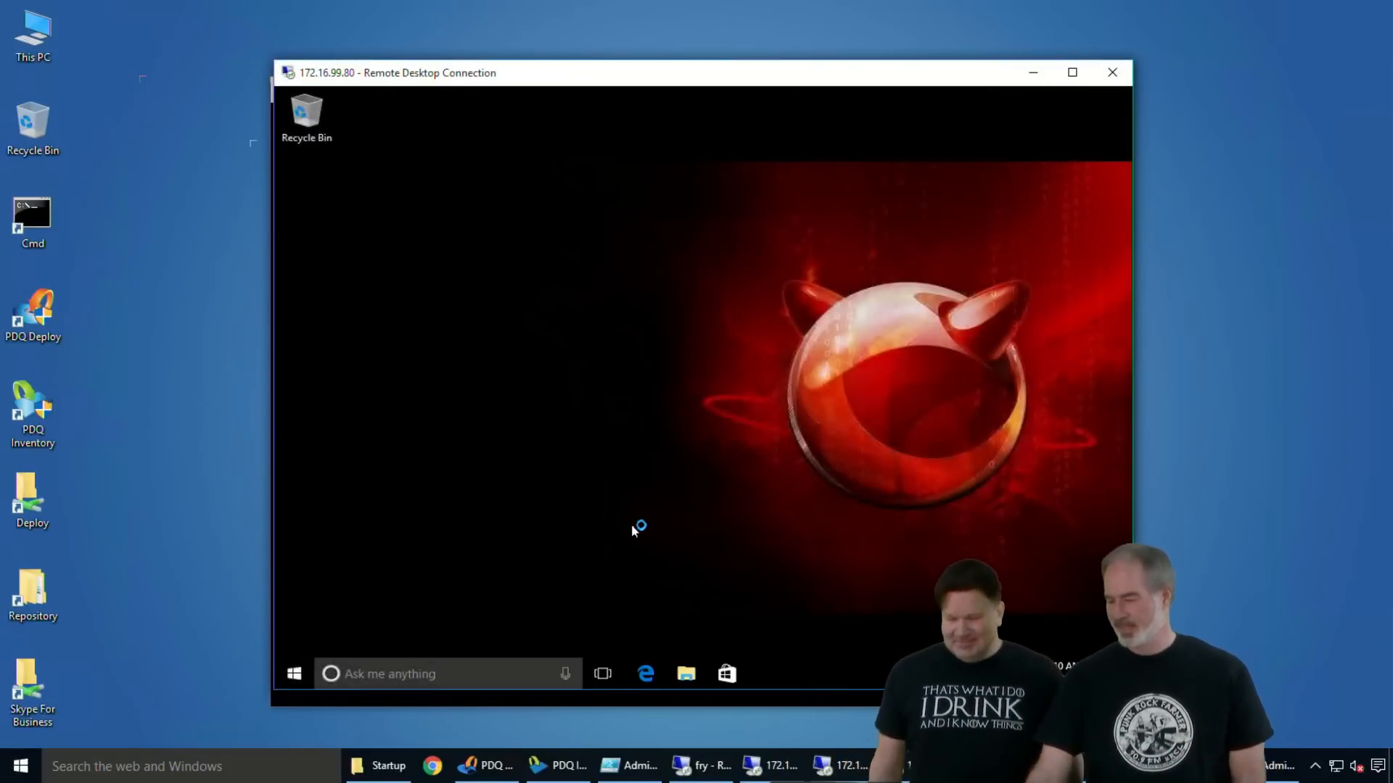
- Show the Start menu on 172.16.99.80, run gpupdate /force /boot in a Command Prompt, and close the prompt
left_click(295, 675)
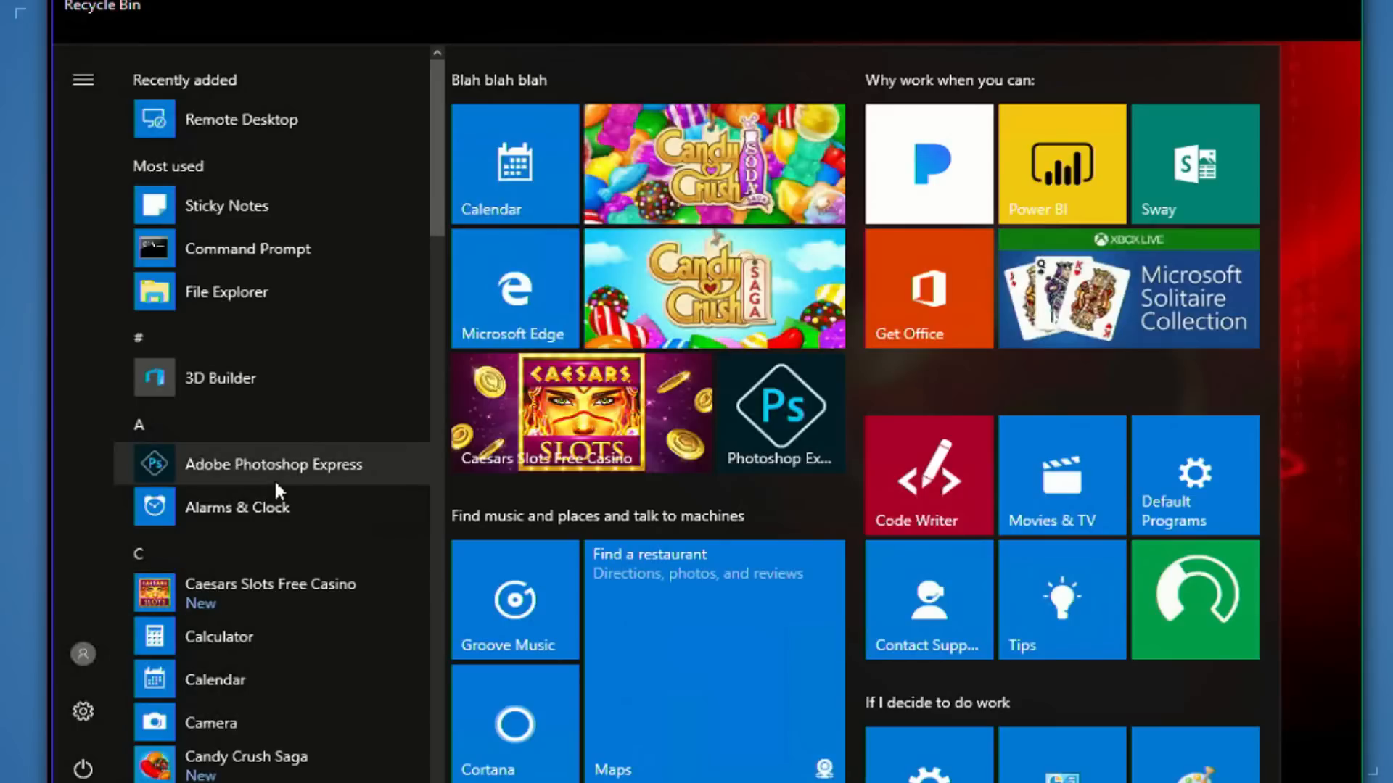
type("cmd")
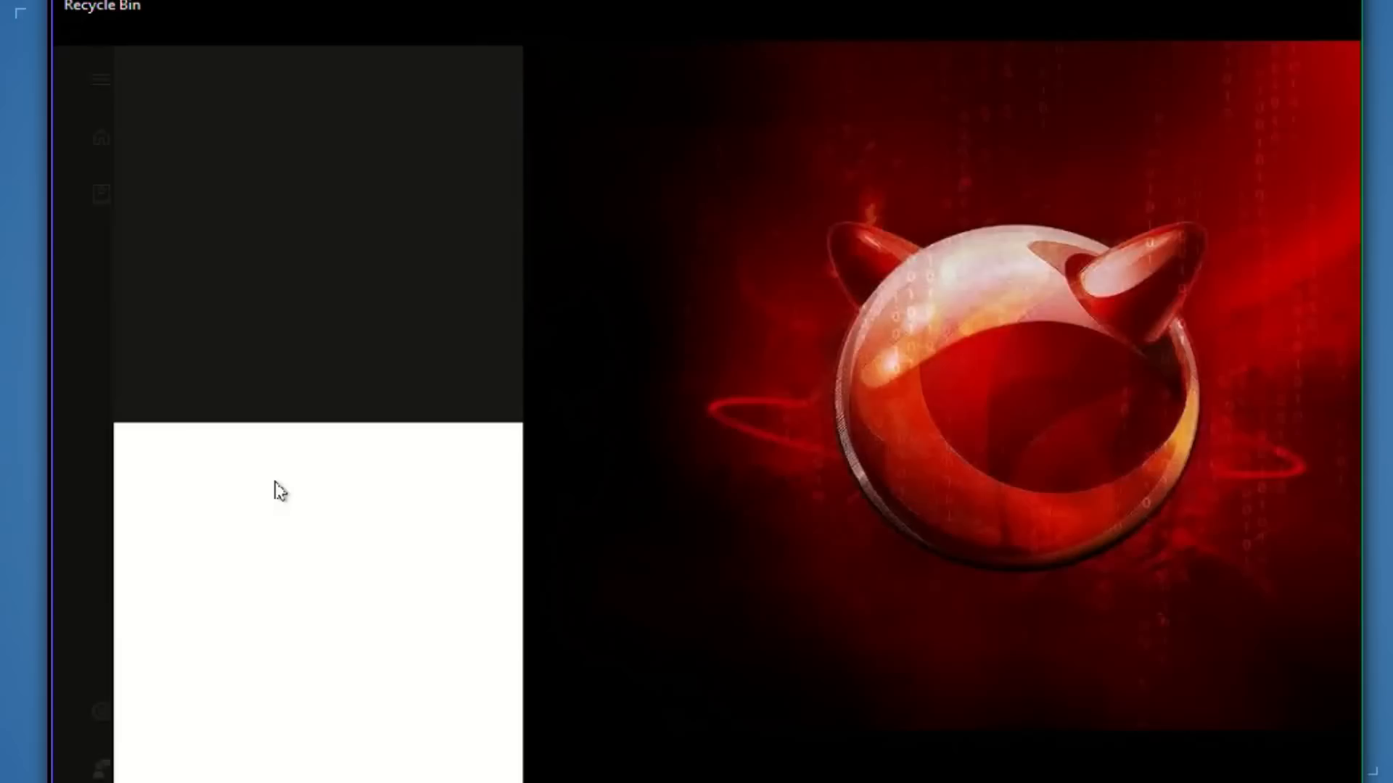
key("Return")
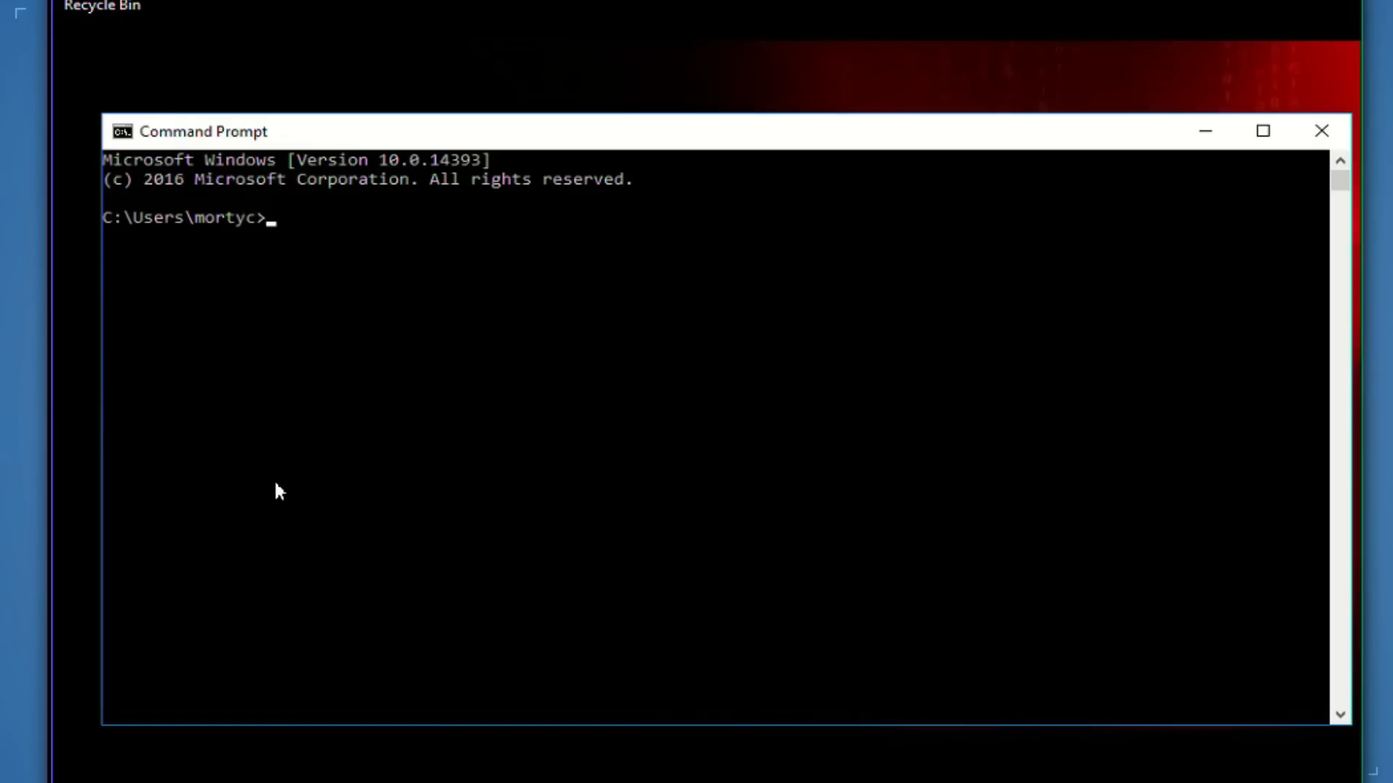
type("gpupdate")
type("/for")
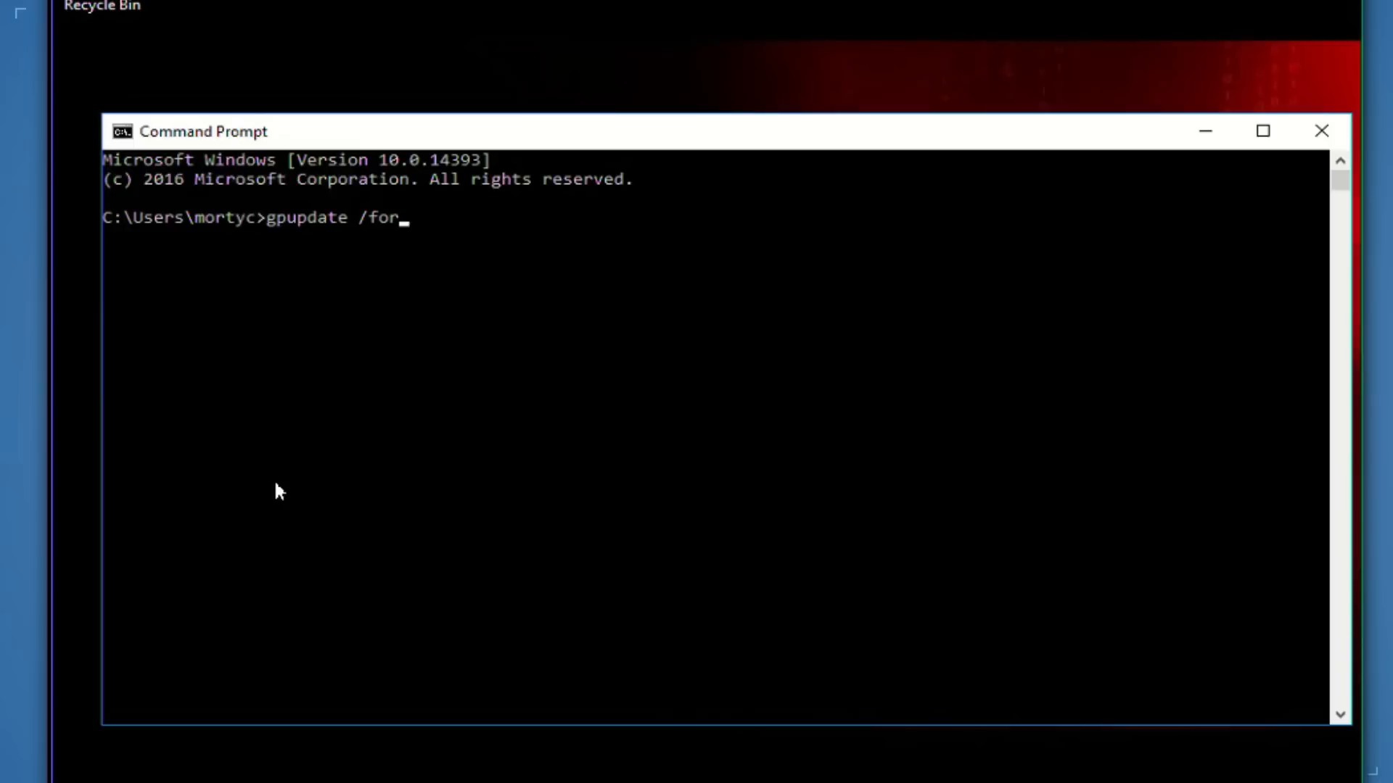
type("ce /boot")
key("Return")
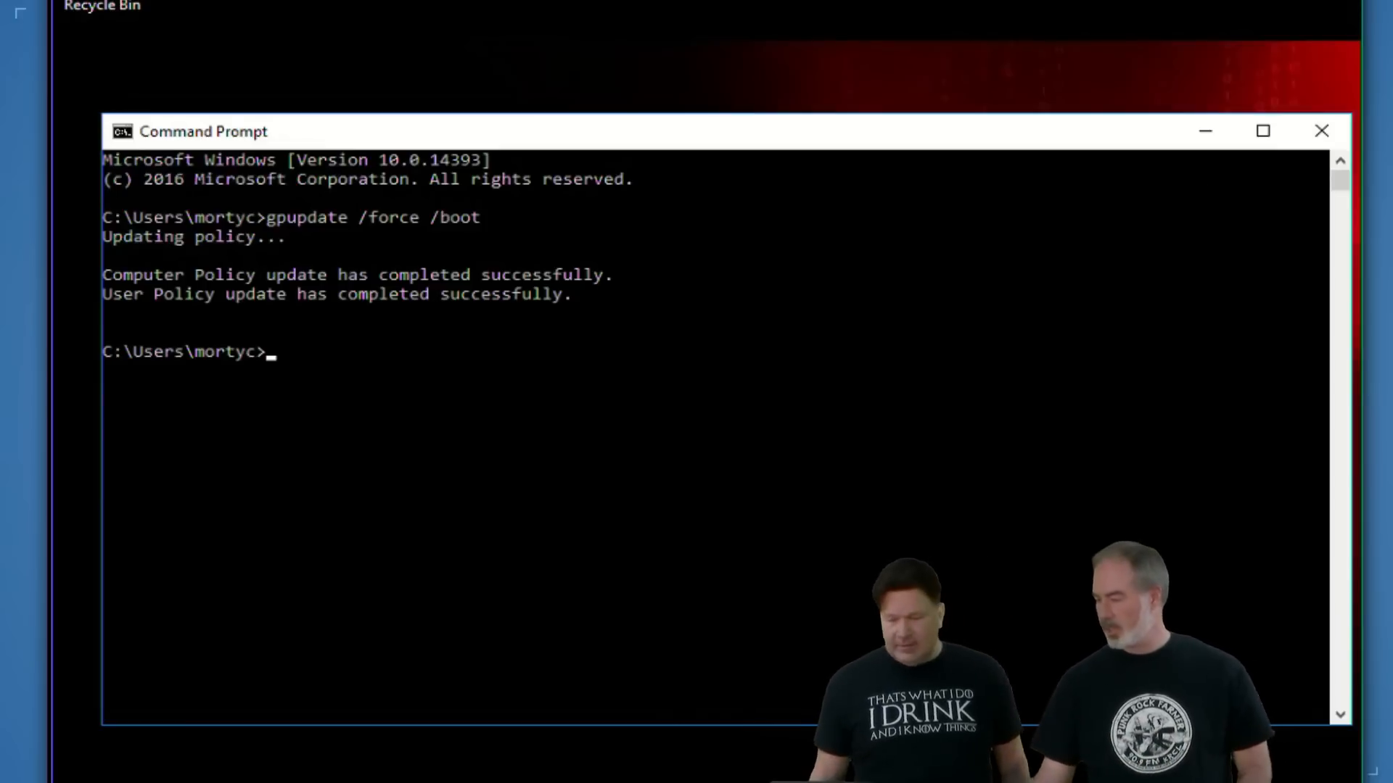
left_click(1317, 132)
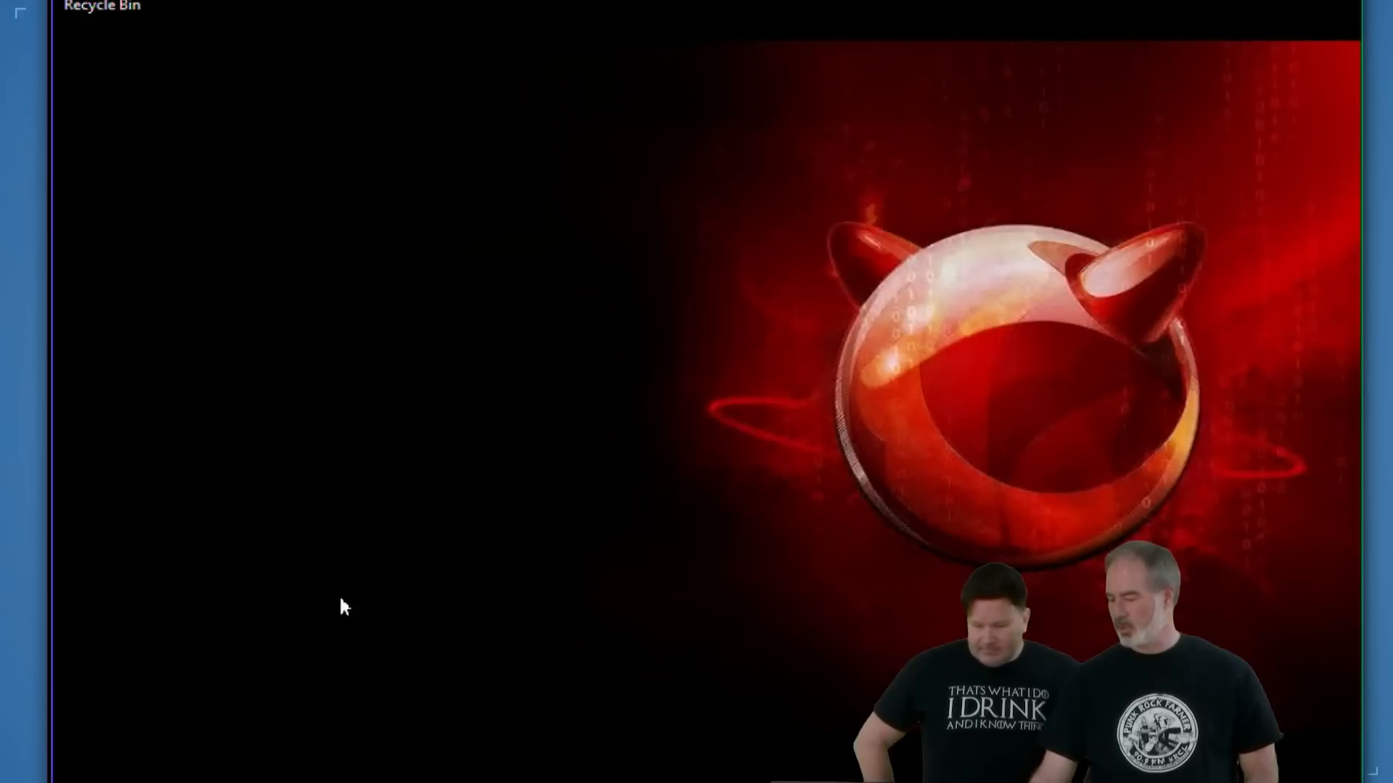
- Restart the remote PC 172.16.99.80
left_click(152, 768)
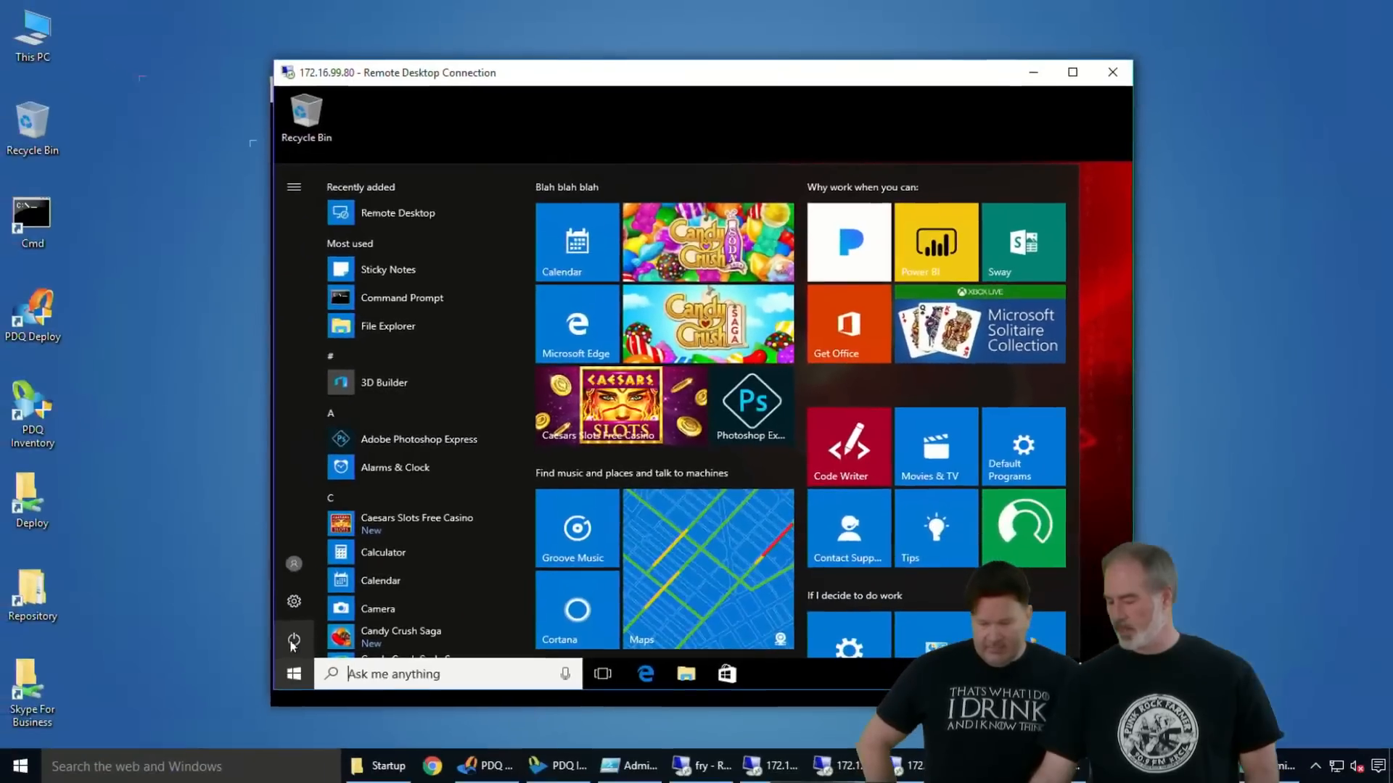
left_click(84, 769)
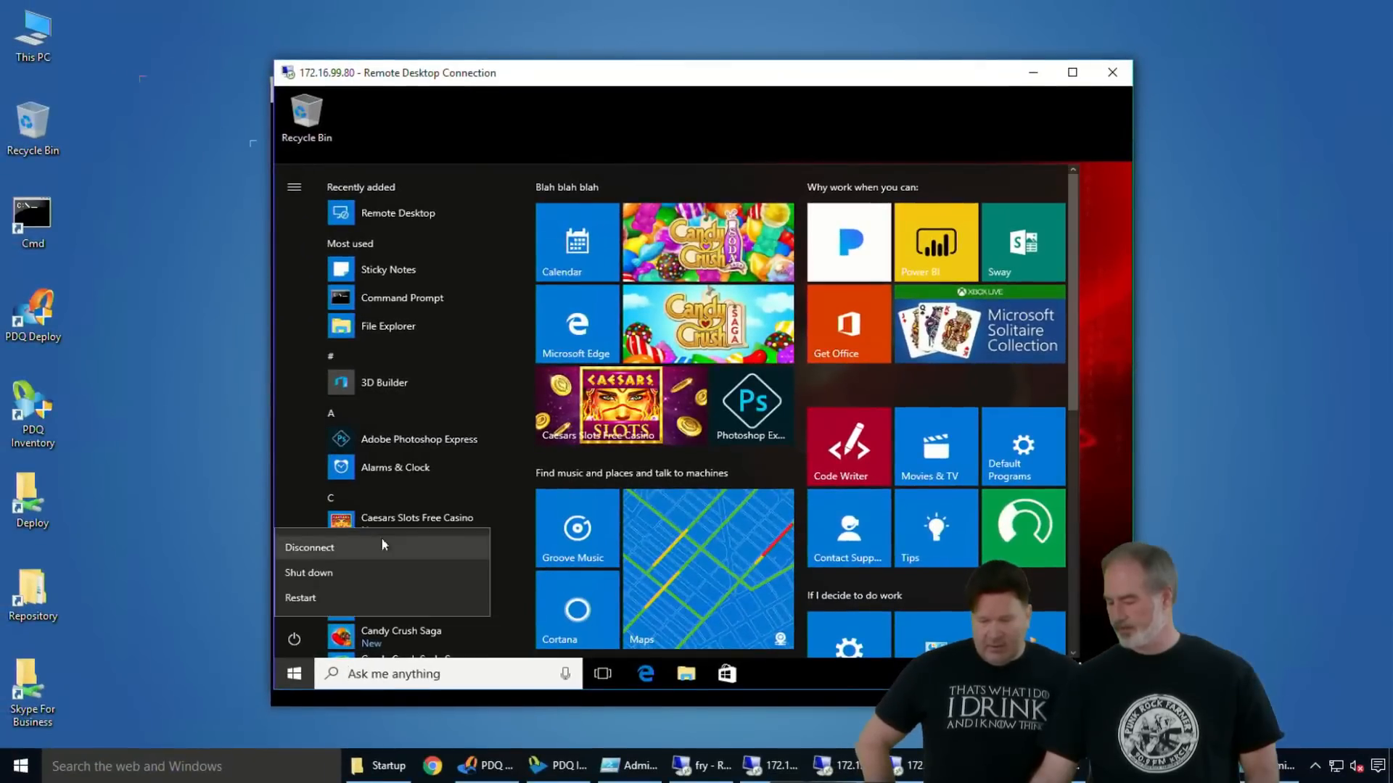
left_click(335, 596)
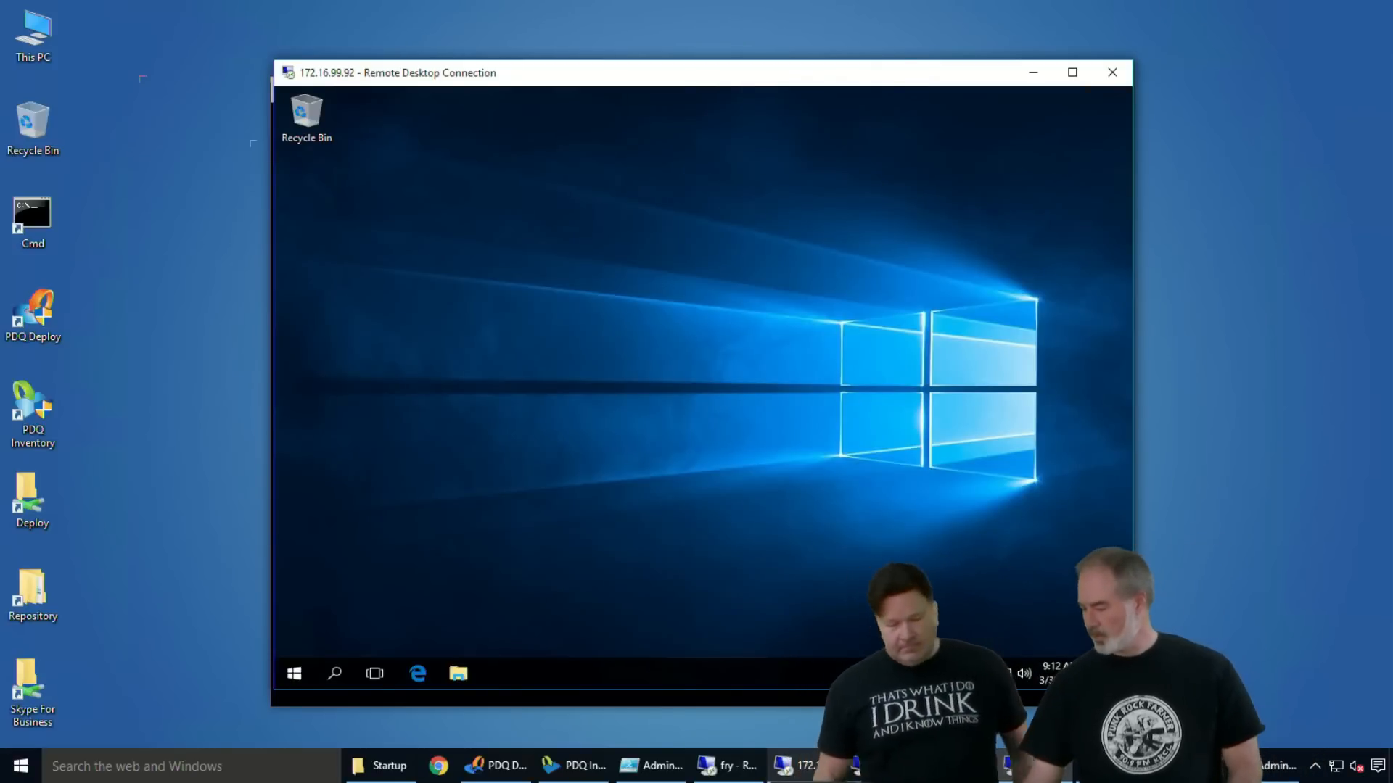
- Switch to the 172.16.99.31 remote session and check the DHCP address leases and the ConsumerX OU in Active Directory Users and Computers
left_click(959, 766)
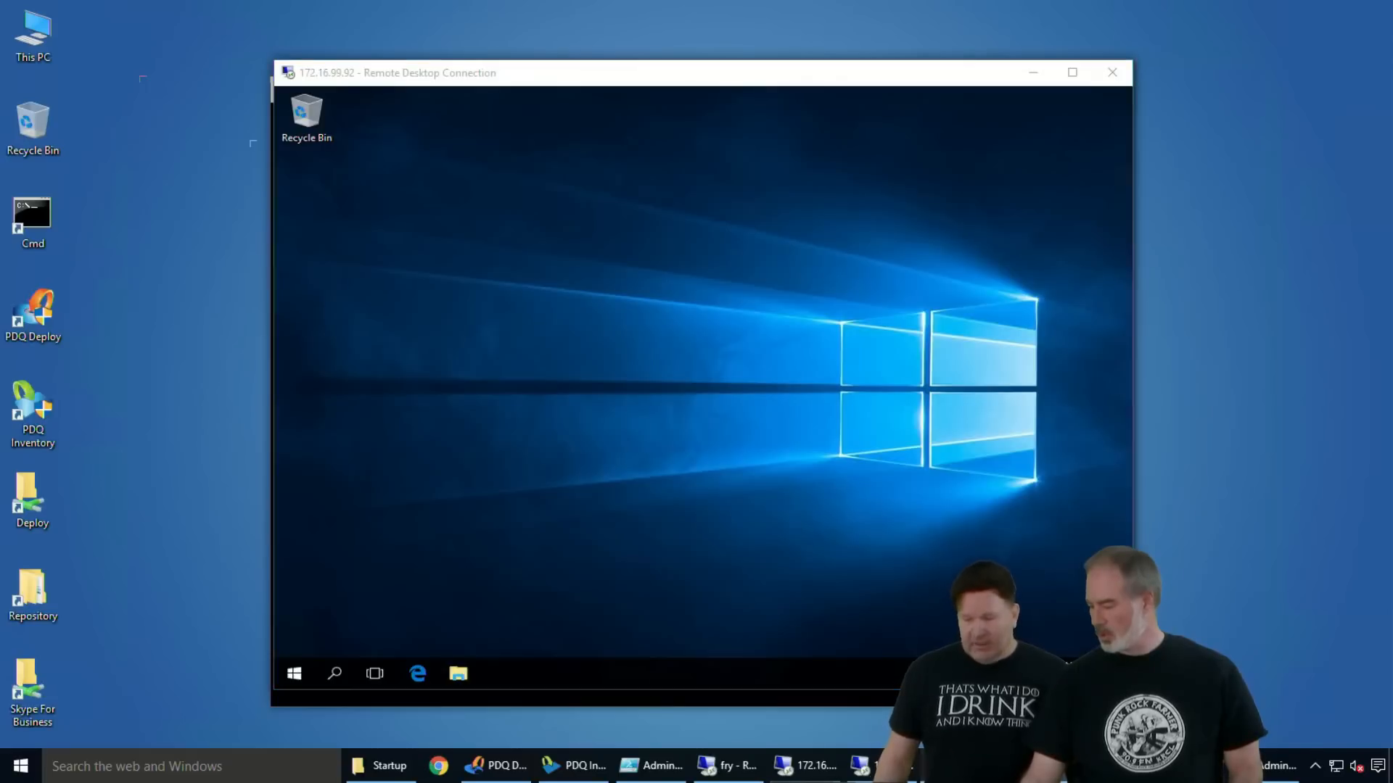
key("alt+Tab")
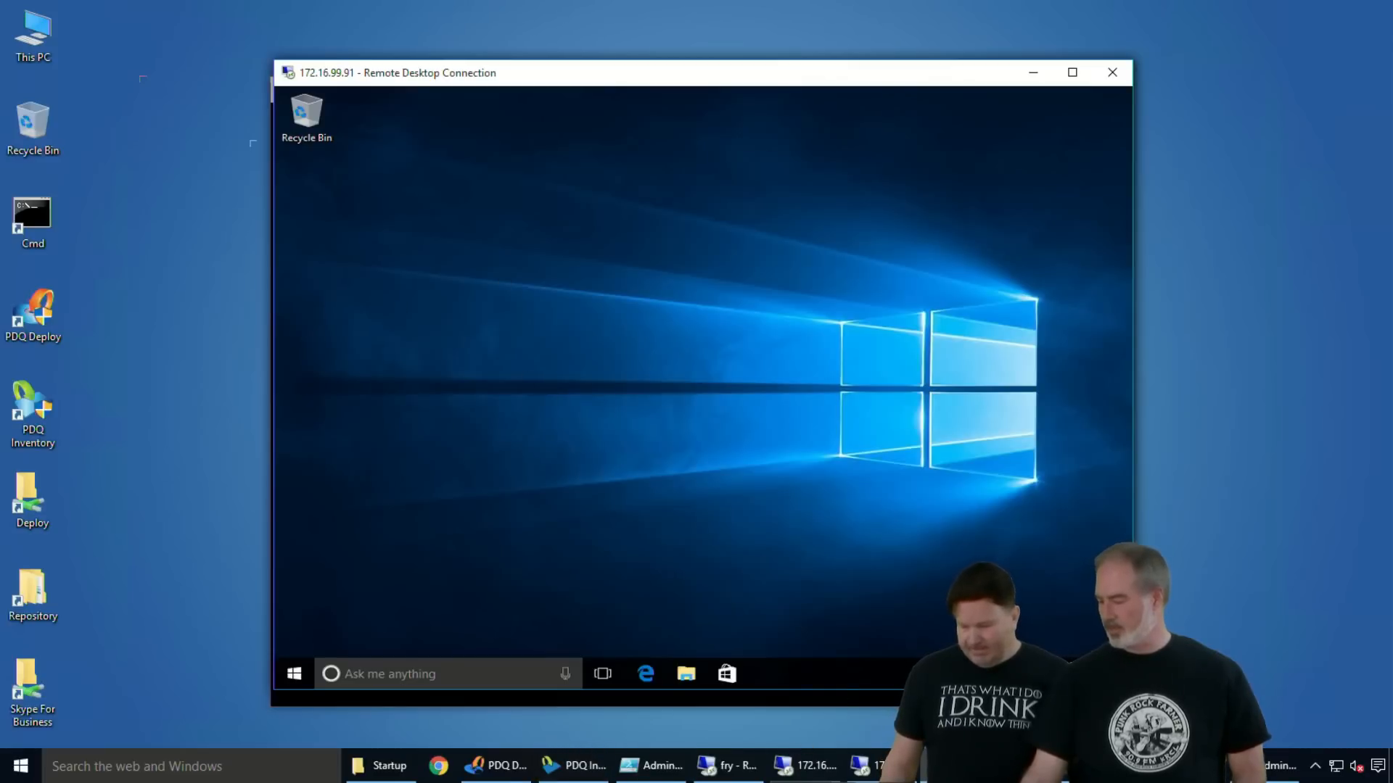
left_click(896, 766)
left_click(683, 664)
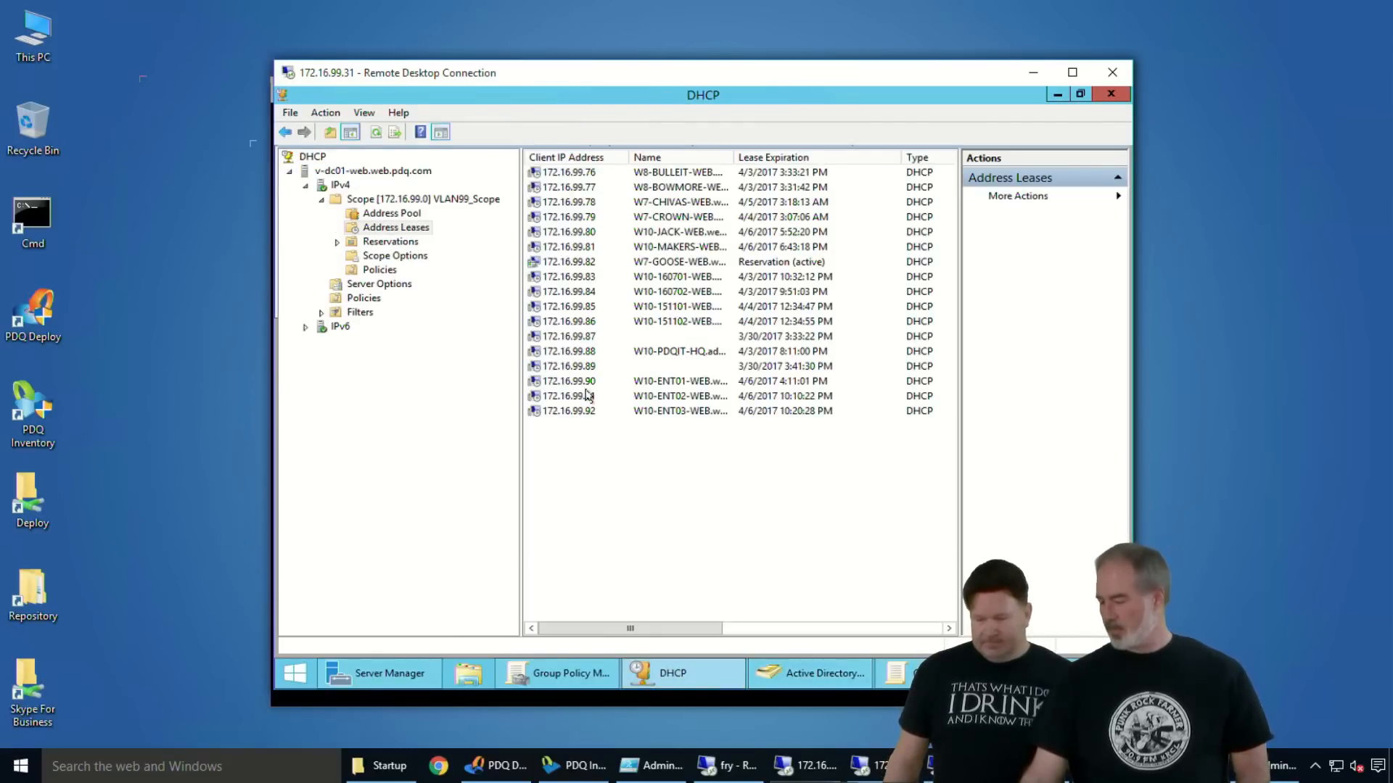
left_click(860, 666)
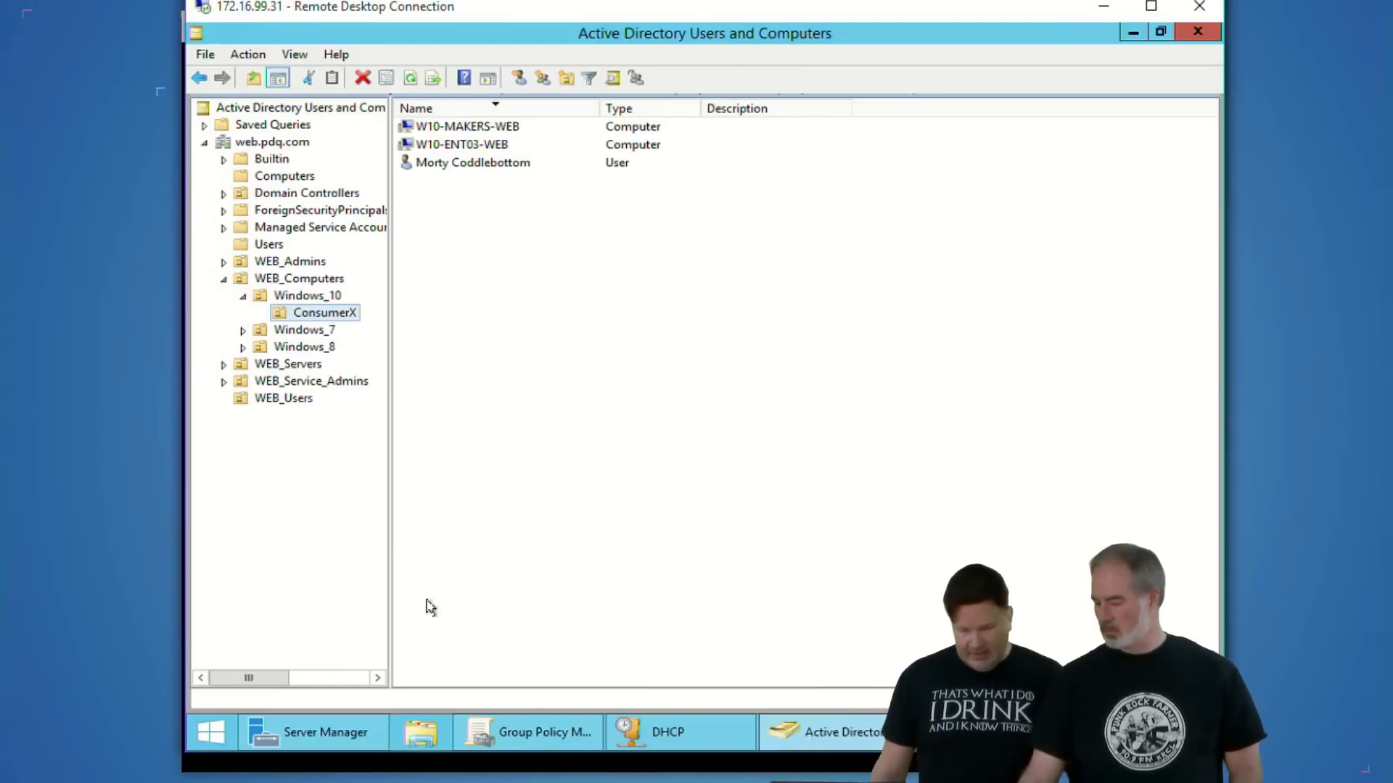
- In Group Policy Management, expand all settings of the Win10-ConsumerX policy, collapse App Privacy, and review the remaining Windows Components settings
left_click(513, 718)
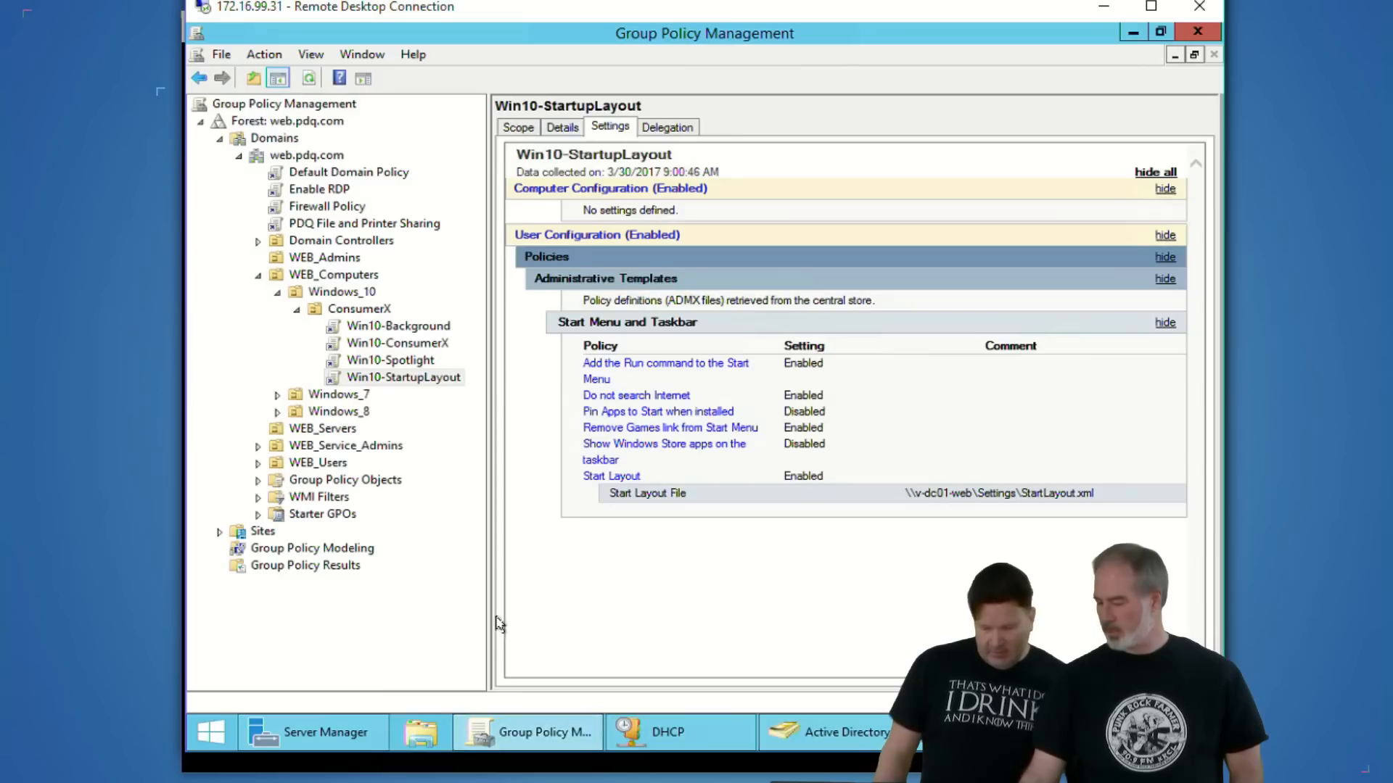
left_click(404, 347)
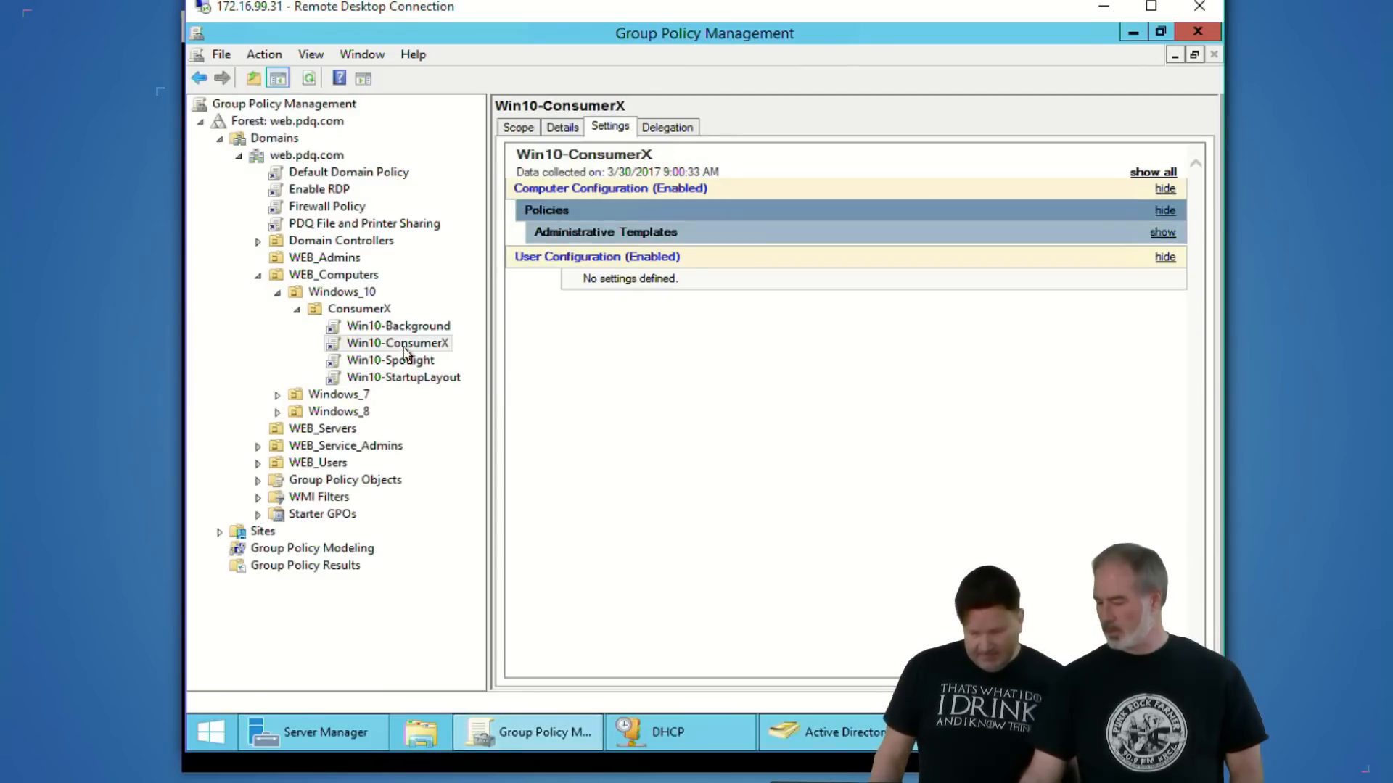
left_click(1145, 173)
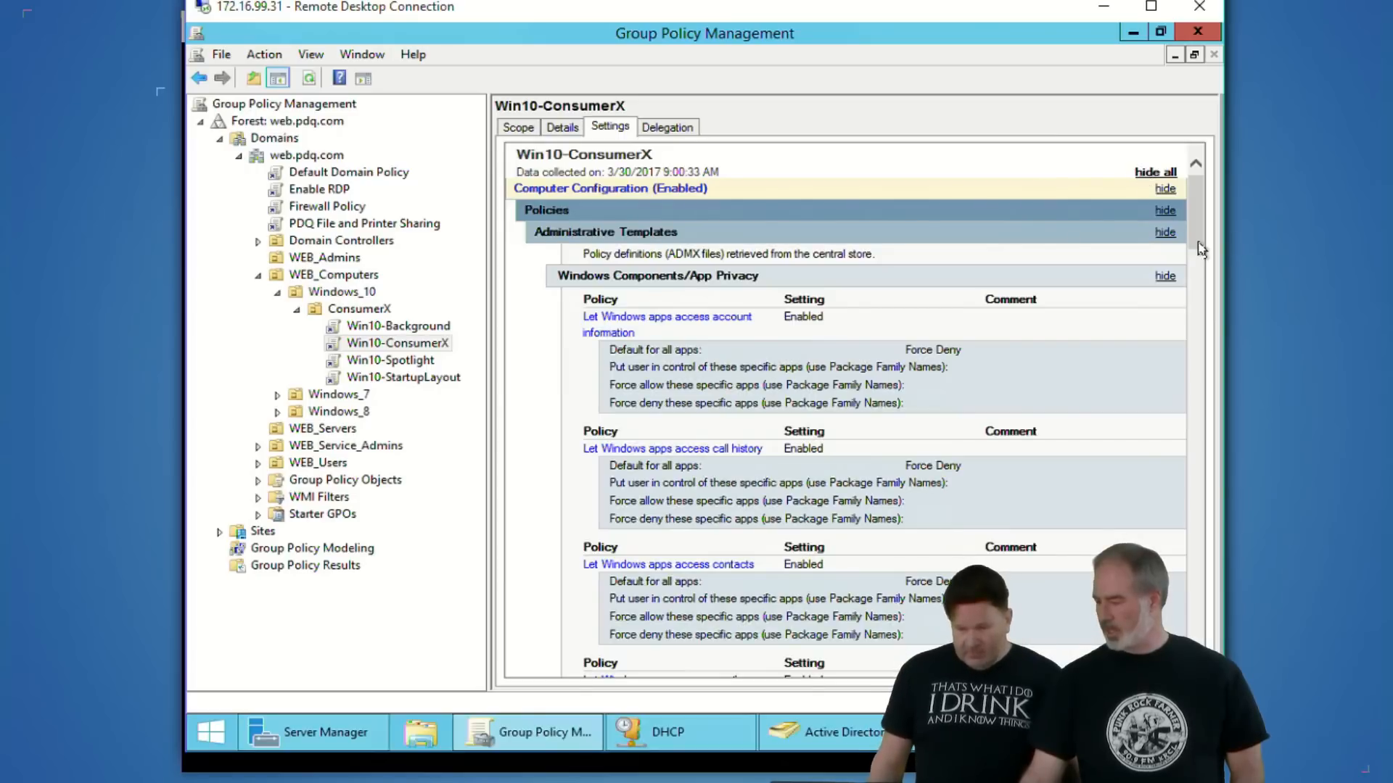
left_click(1164, 276)
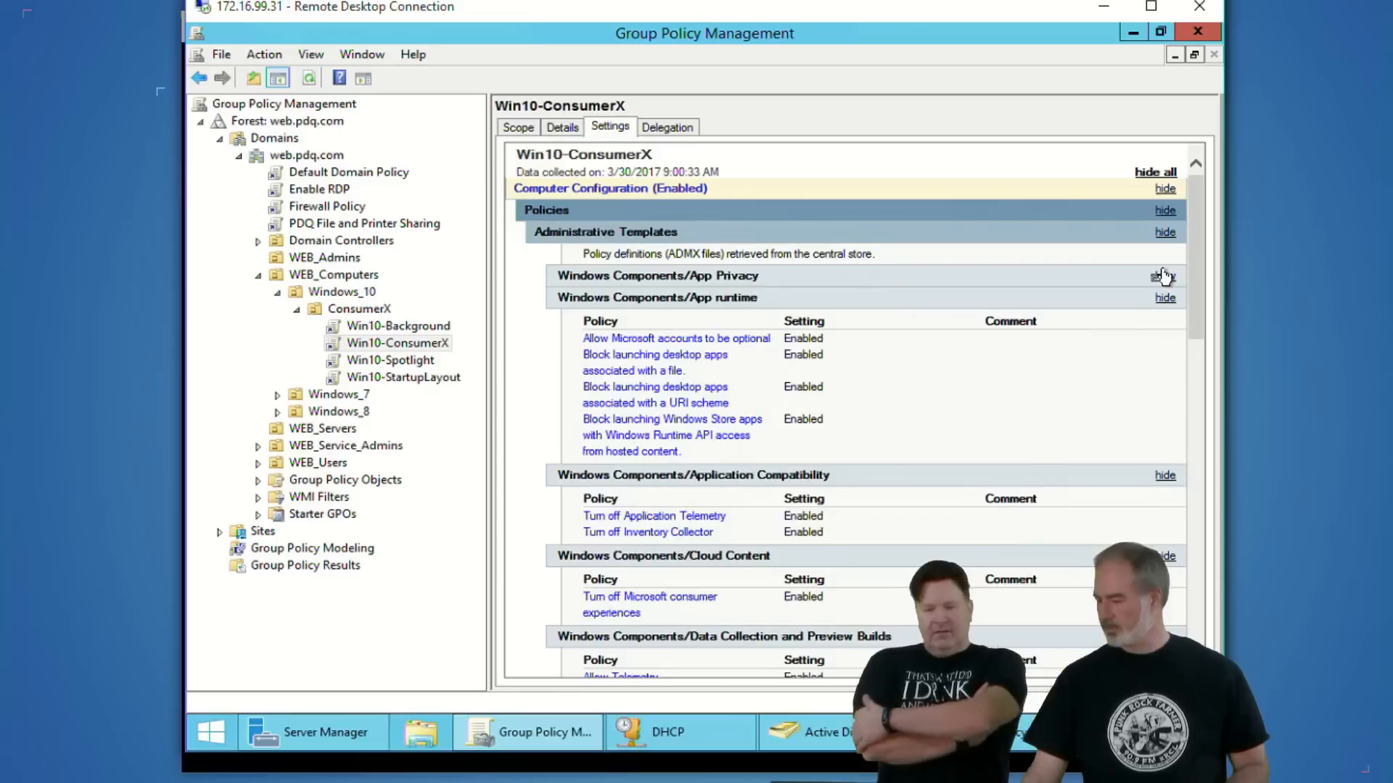
scroll(1050, 310, "down", 3)
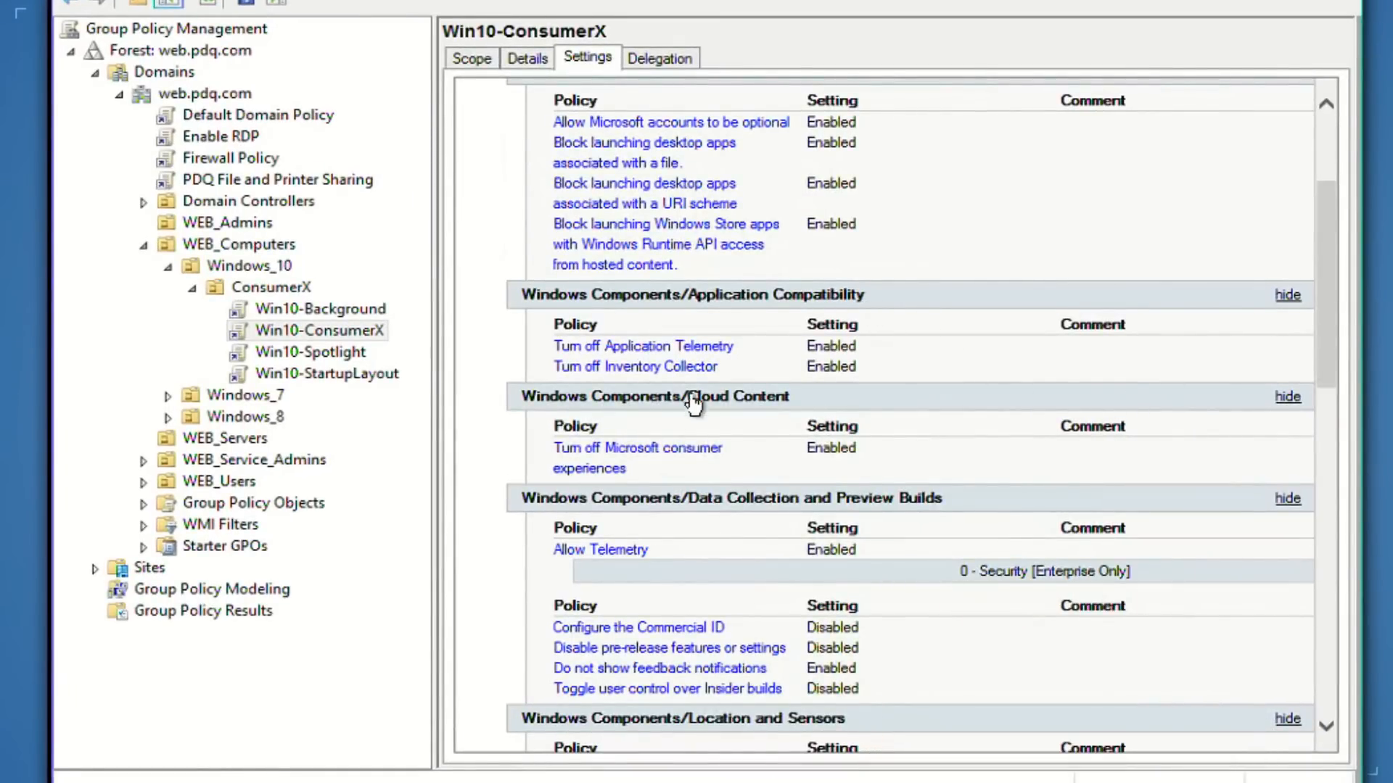
scroll(814, 488, "down", 10)
scroll(818, 495, "down", 5)
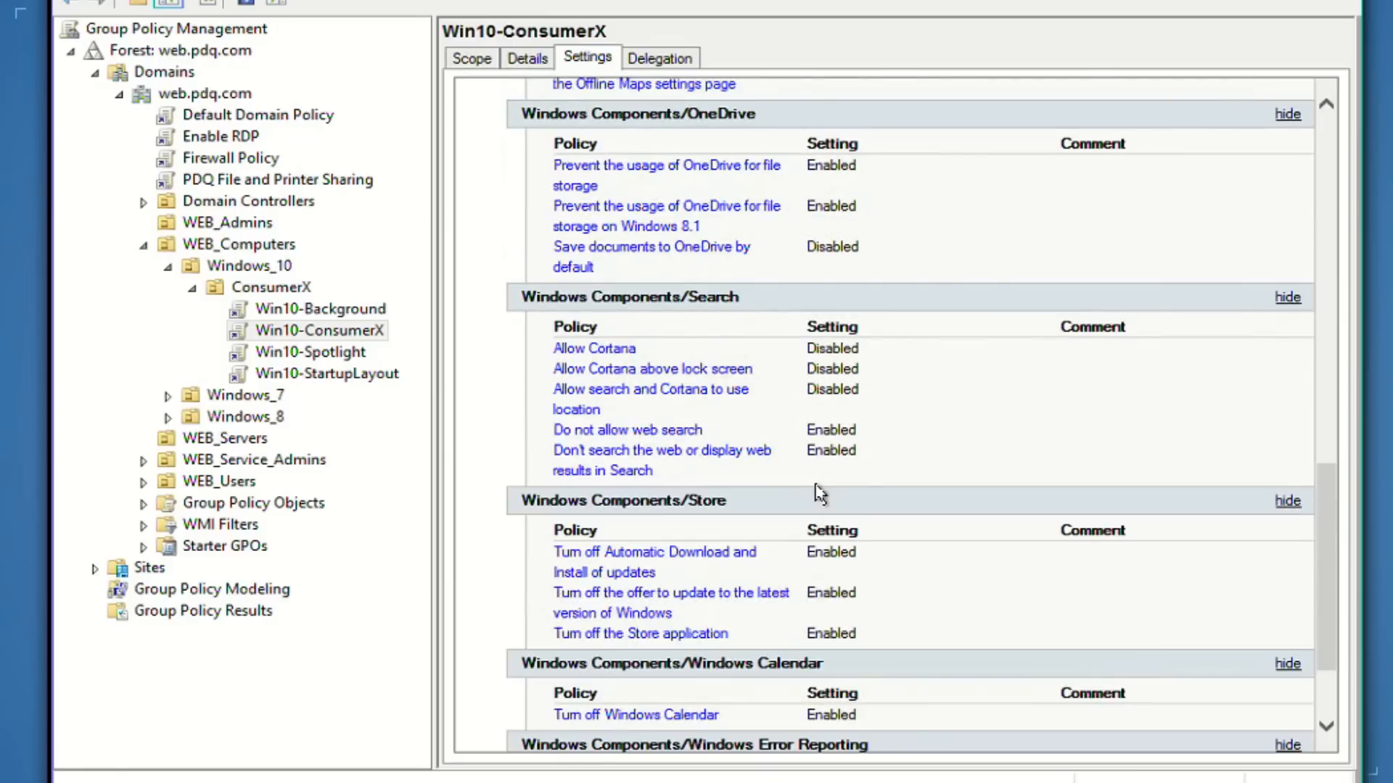
scroll(818, 499, "down", 3)
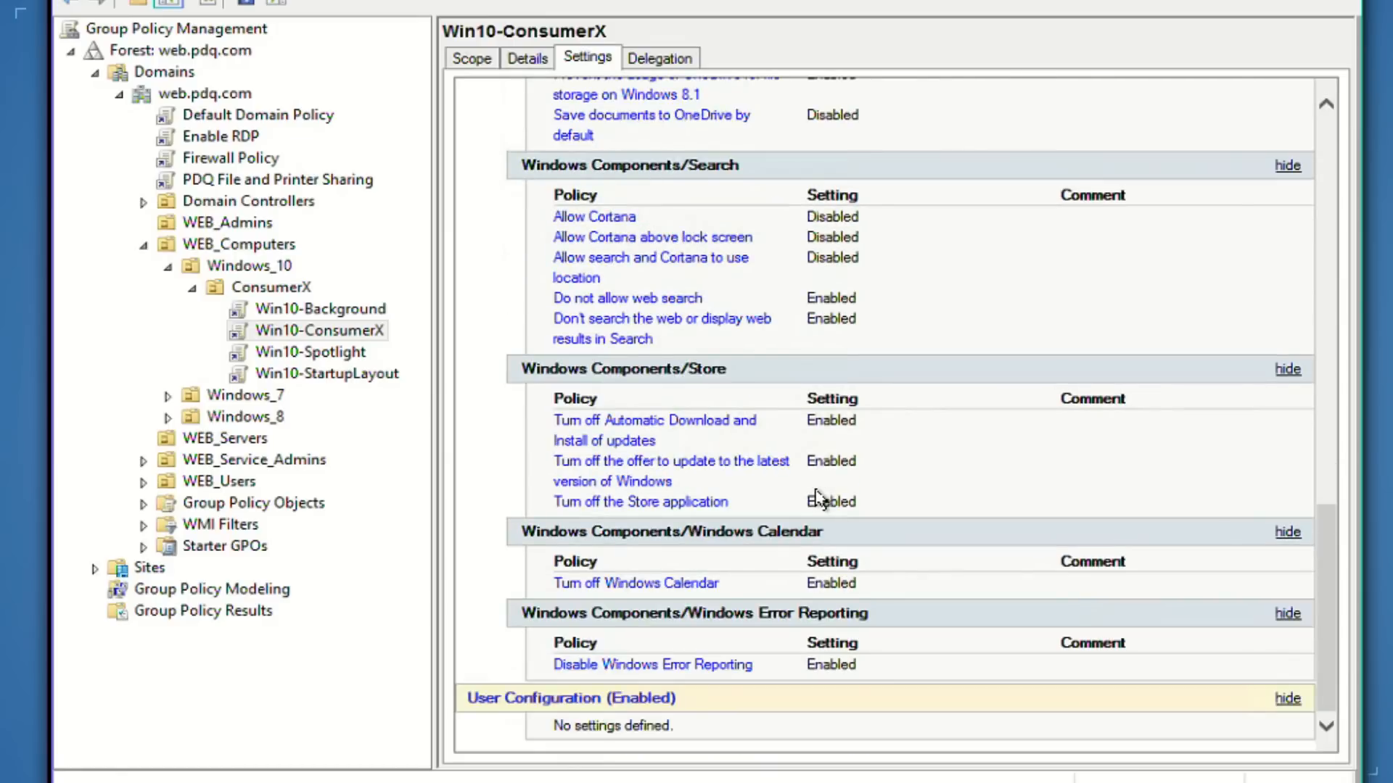
- Look at the Win10-Spotlight settings, then return to Win10-ConsumerX with all settings expanded and App Privacy collapsed
left_click(321, 353)
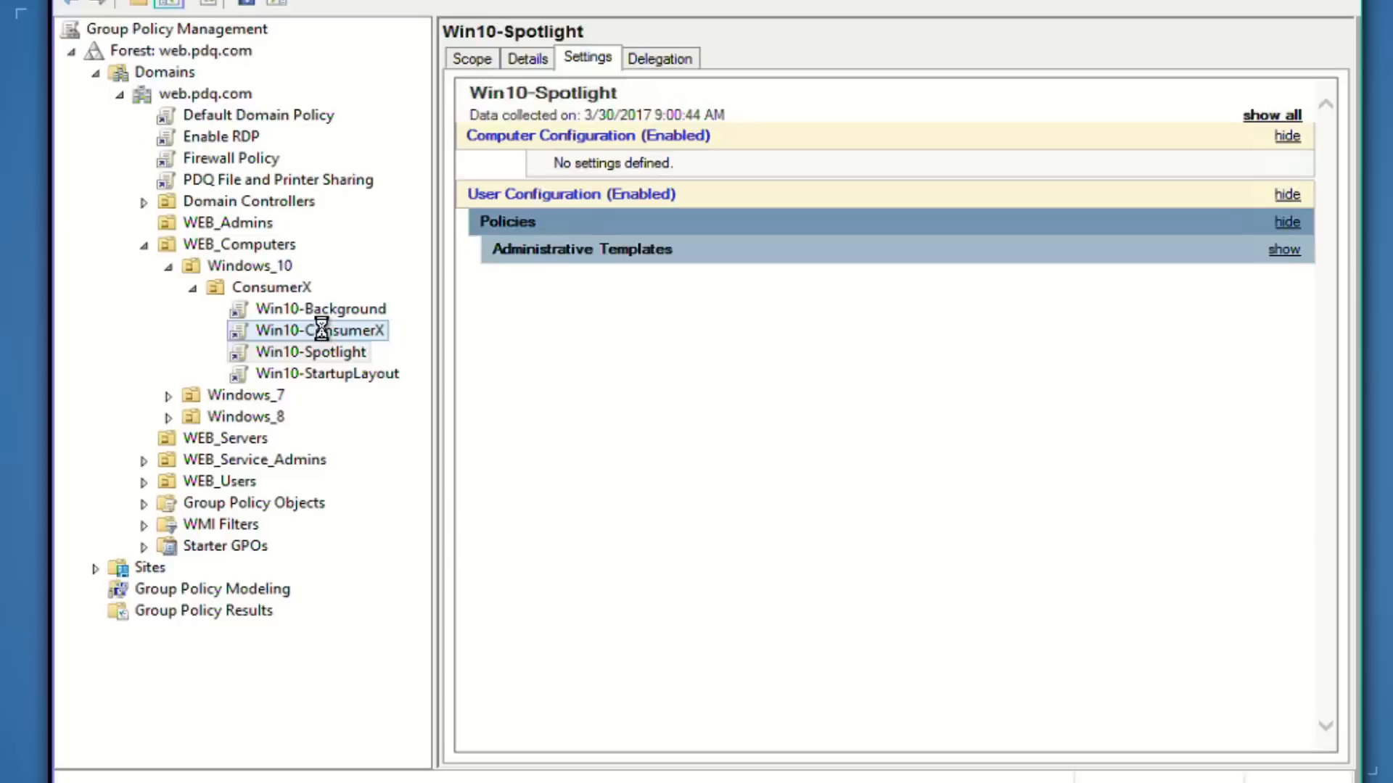
left_click(321, 335)
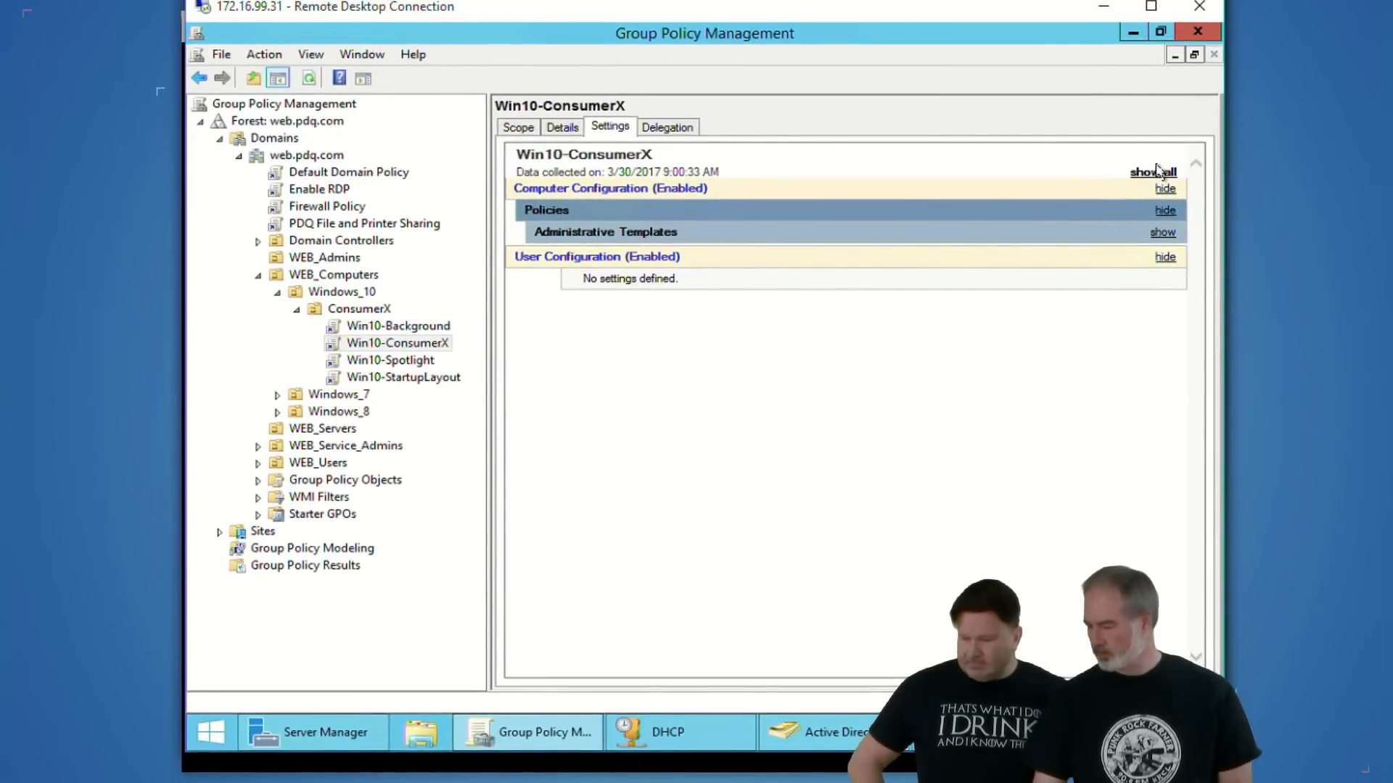
left_click(1154, 173)
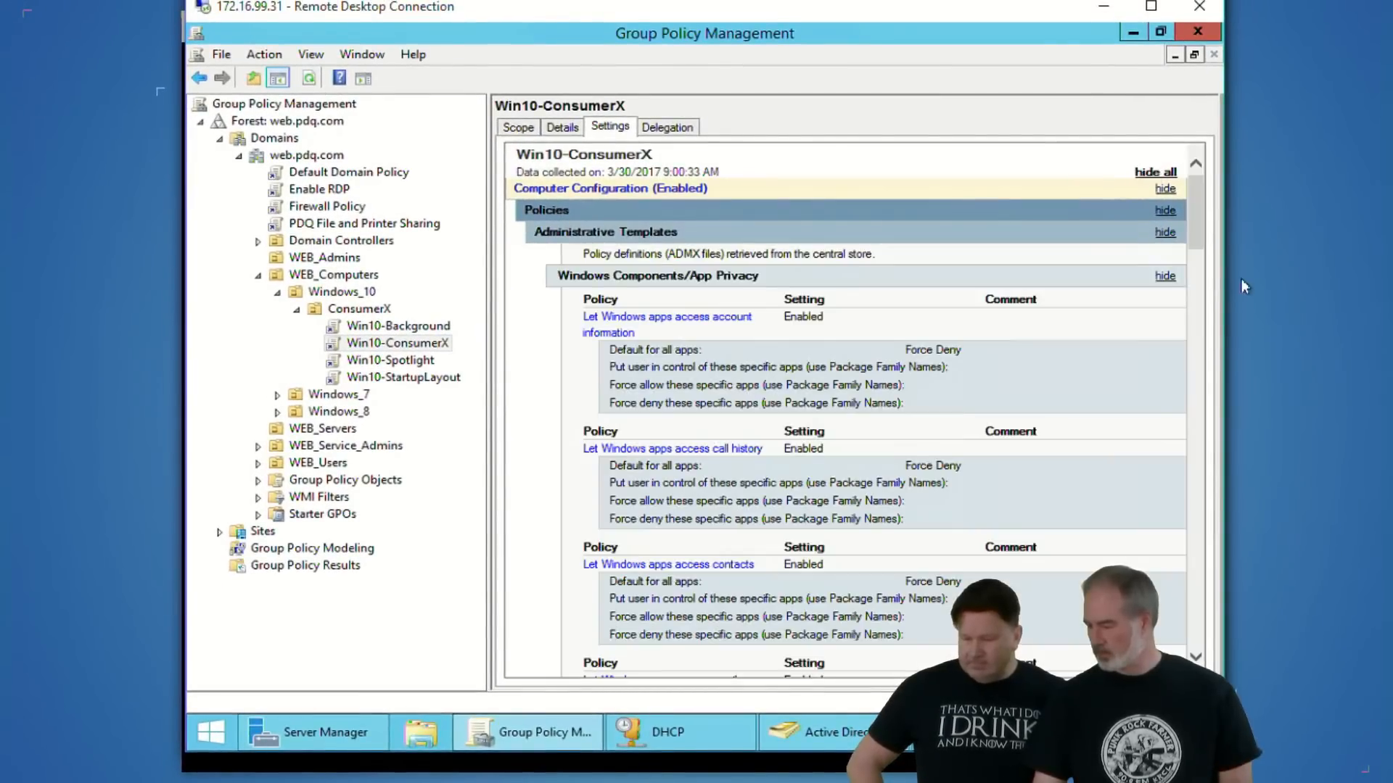
left_click(1164, 278)
- Review the remaining Windows Components settings of Win10-ConsumerX and read the explanation of Turn off the Store application
scroll(1117, 348, "down", 3)
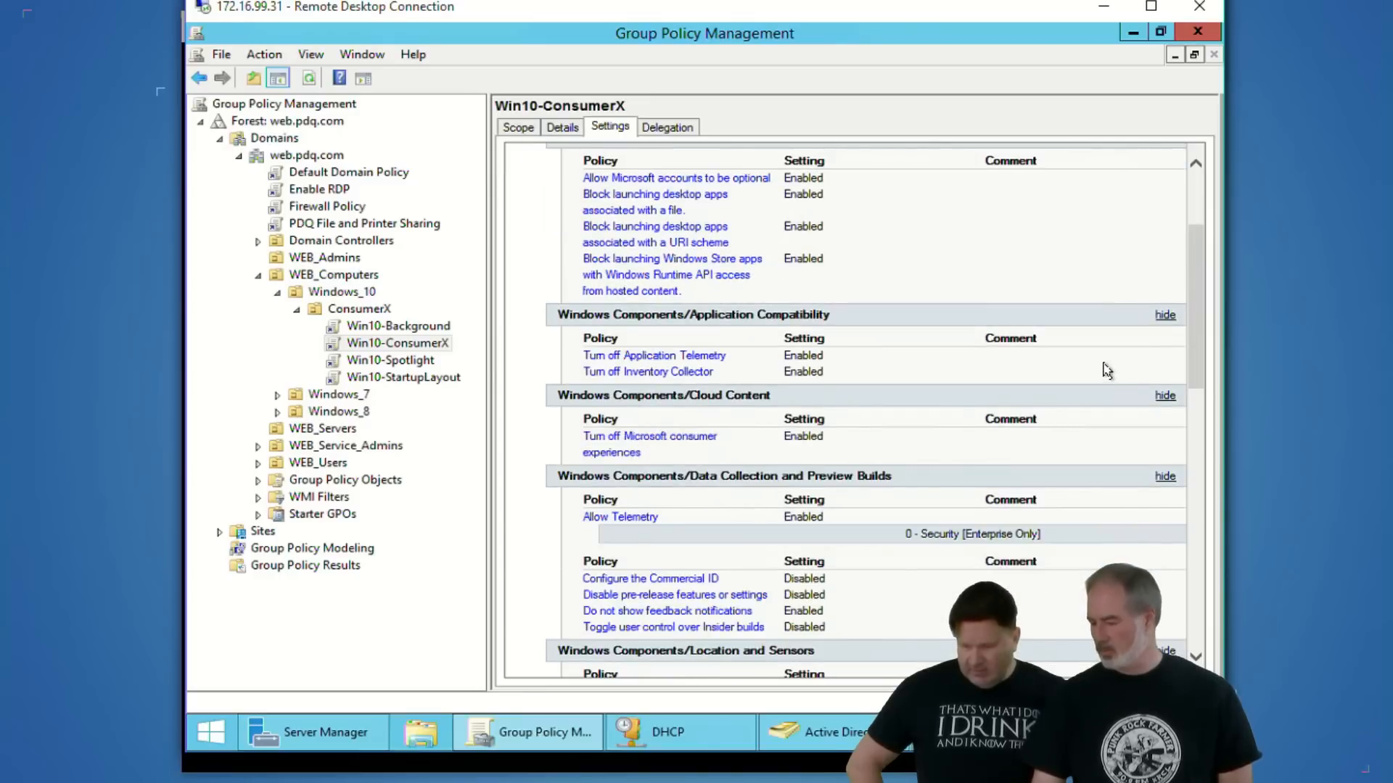
scroll(1106, 371, "down", 2)
scroll(1105, 377, "down", 6)
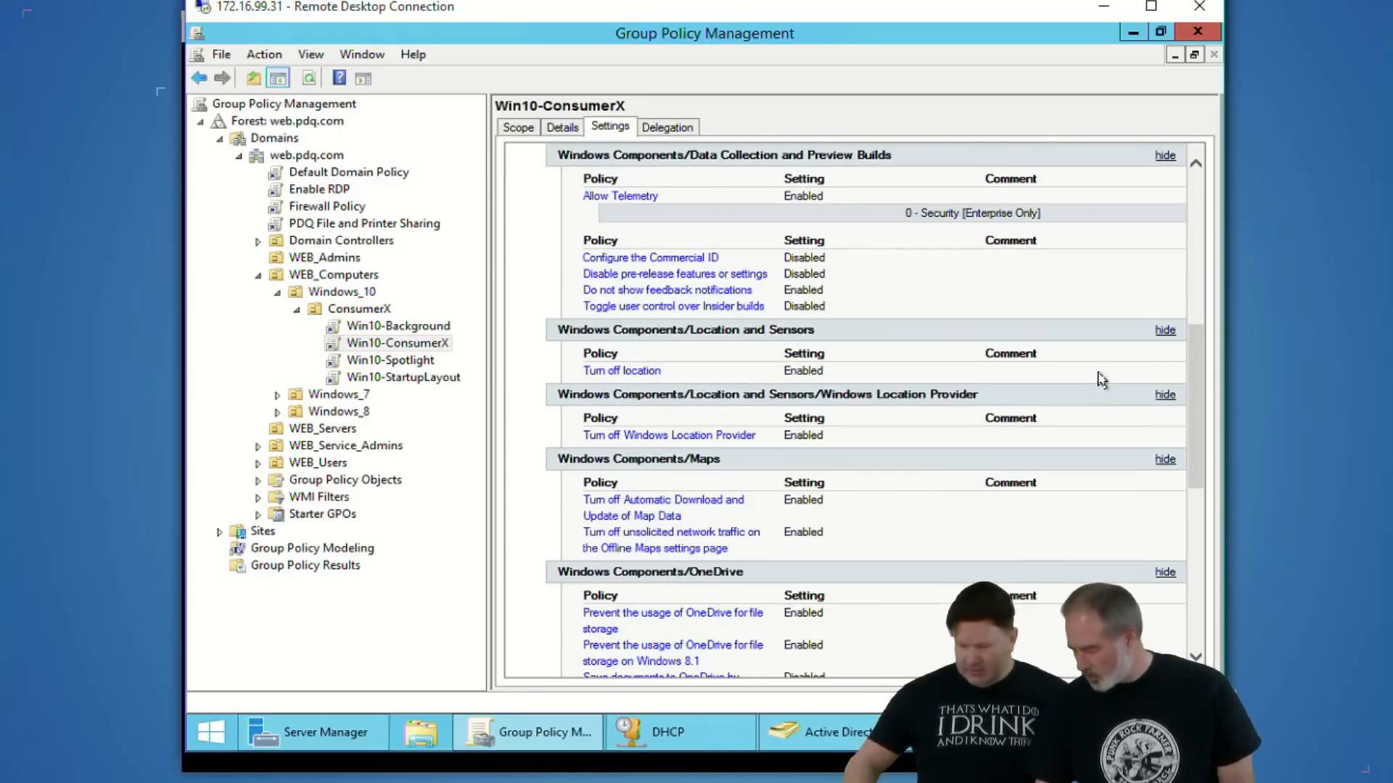
scroll(1102, 380, "down", 4)
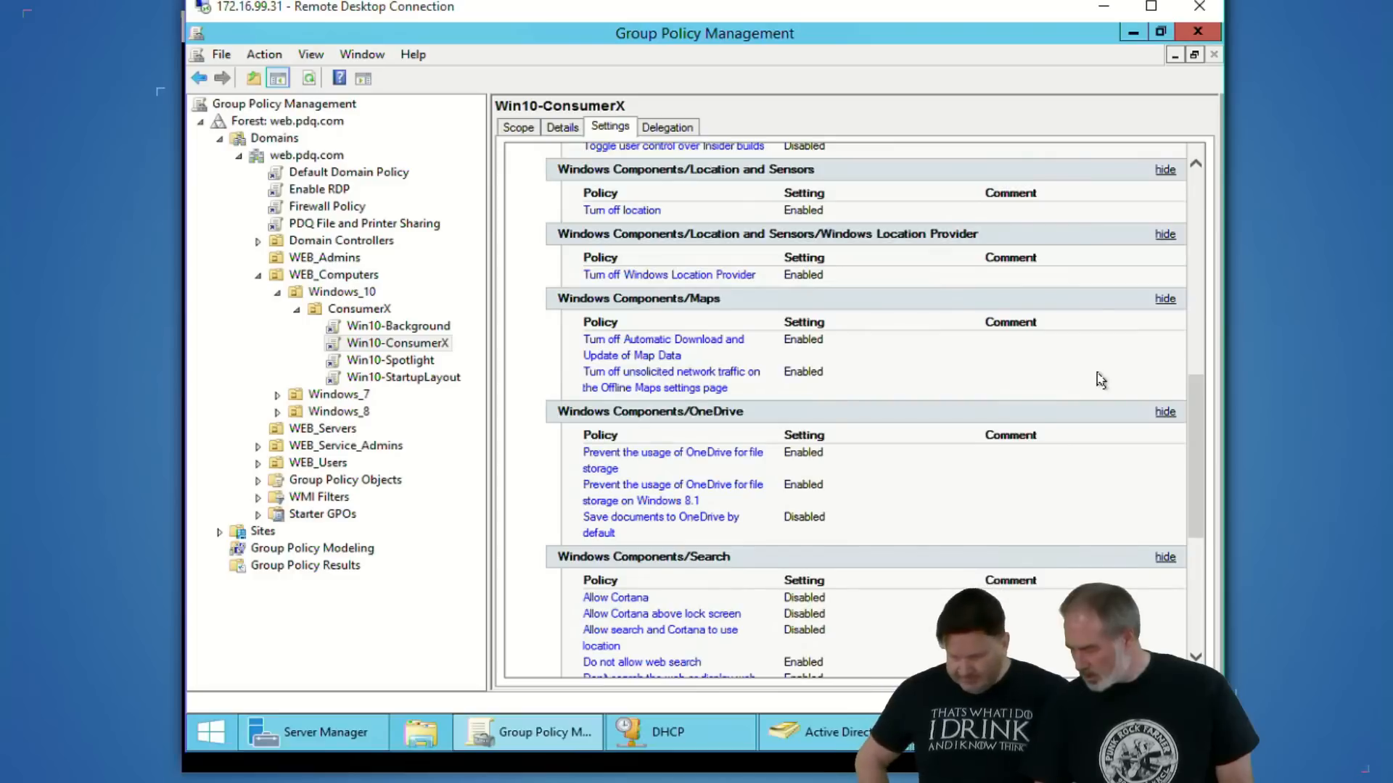
scroll(1101, 379, "down", 4)
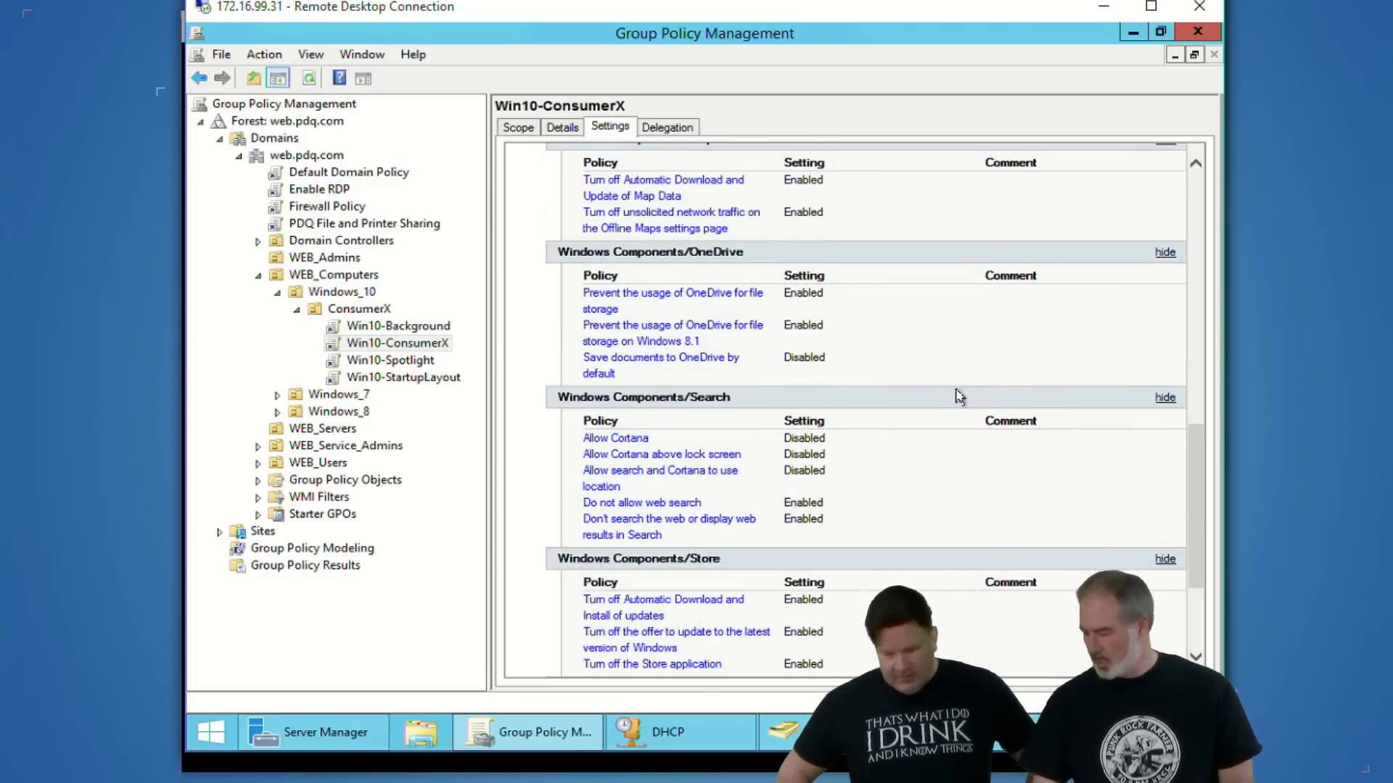
scroll(959, 395, "down", 4)
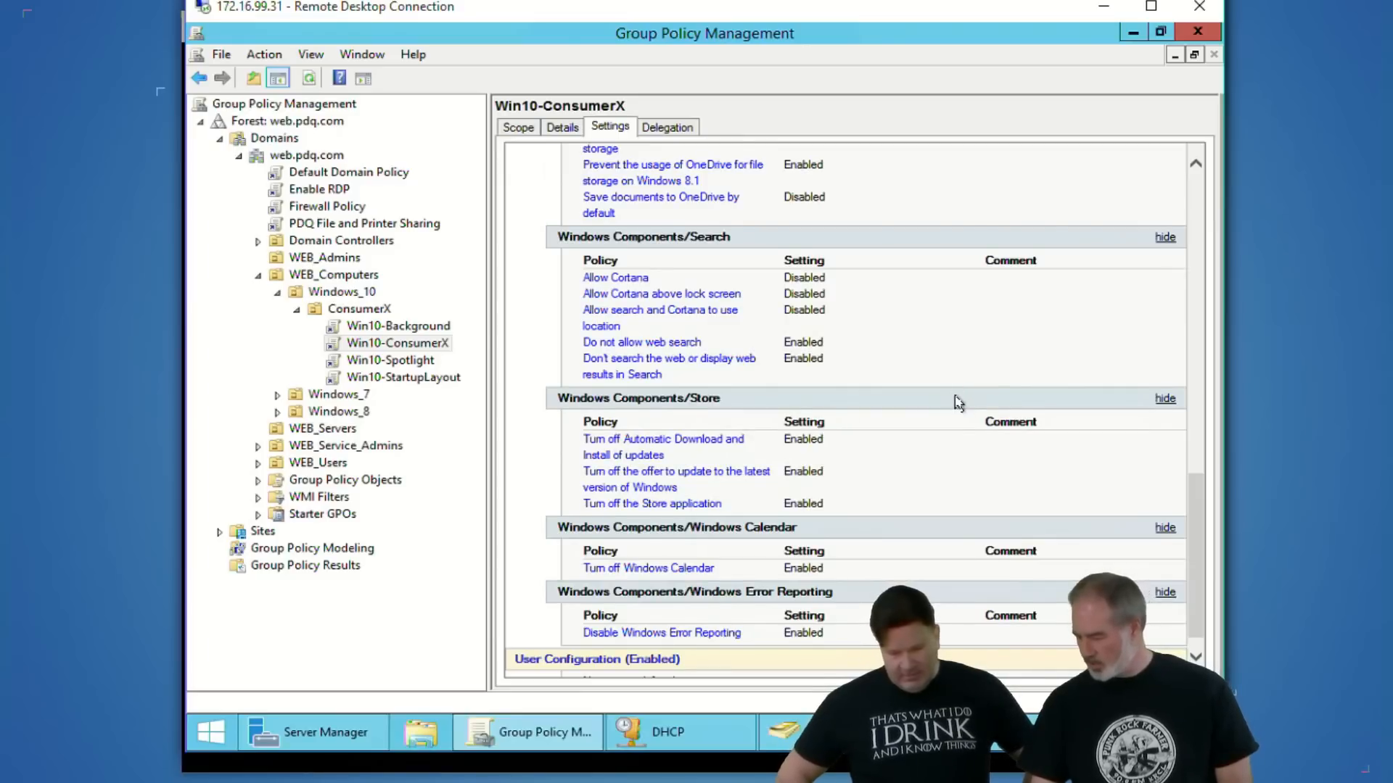
scroll(958, 399, "down", 1)
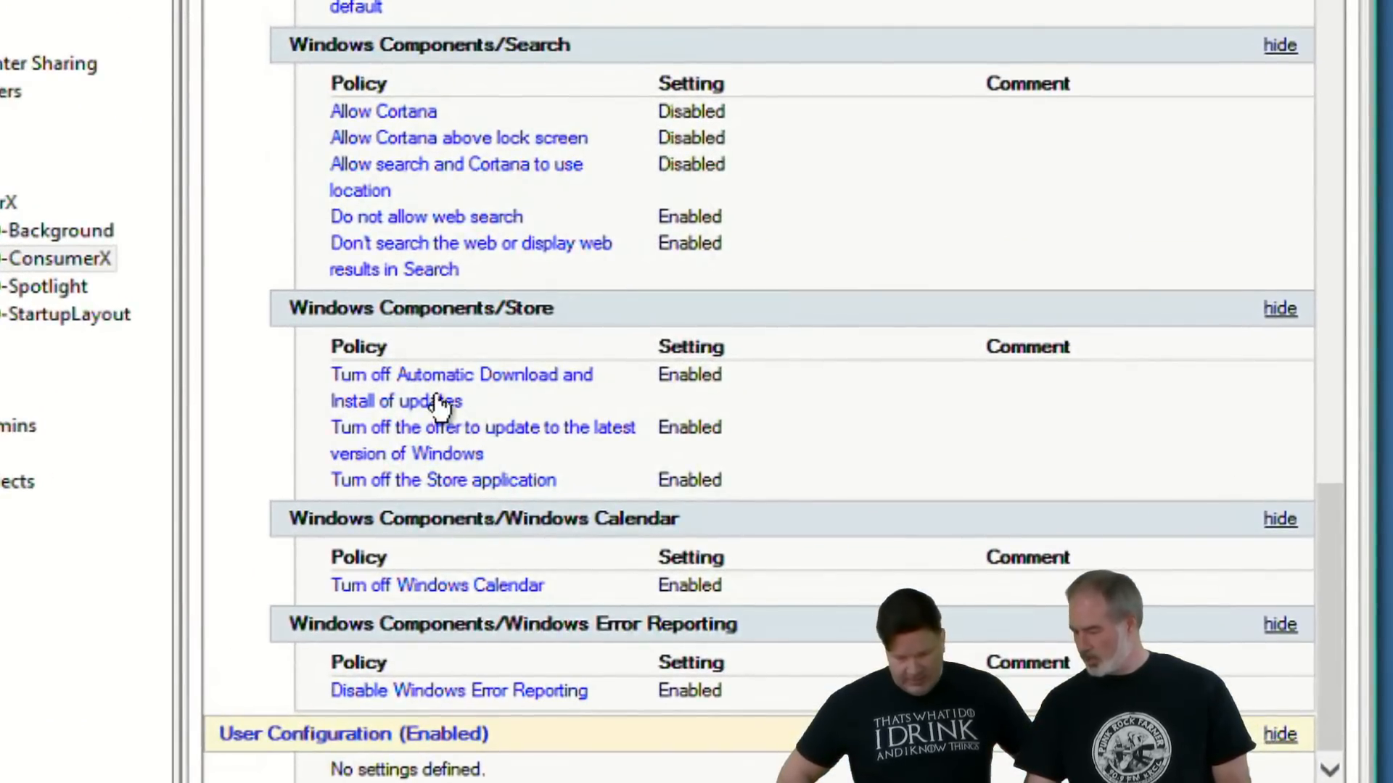
left_click(479, 482)
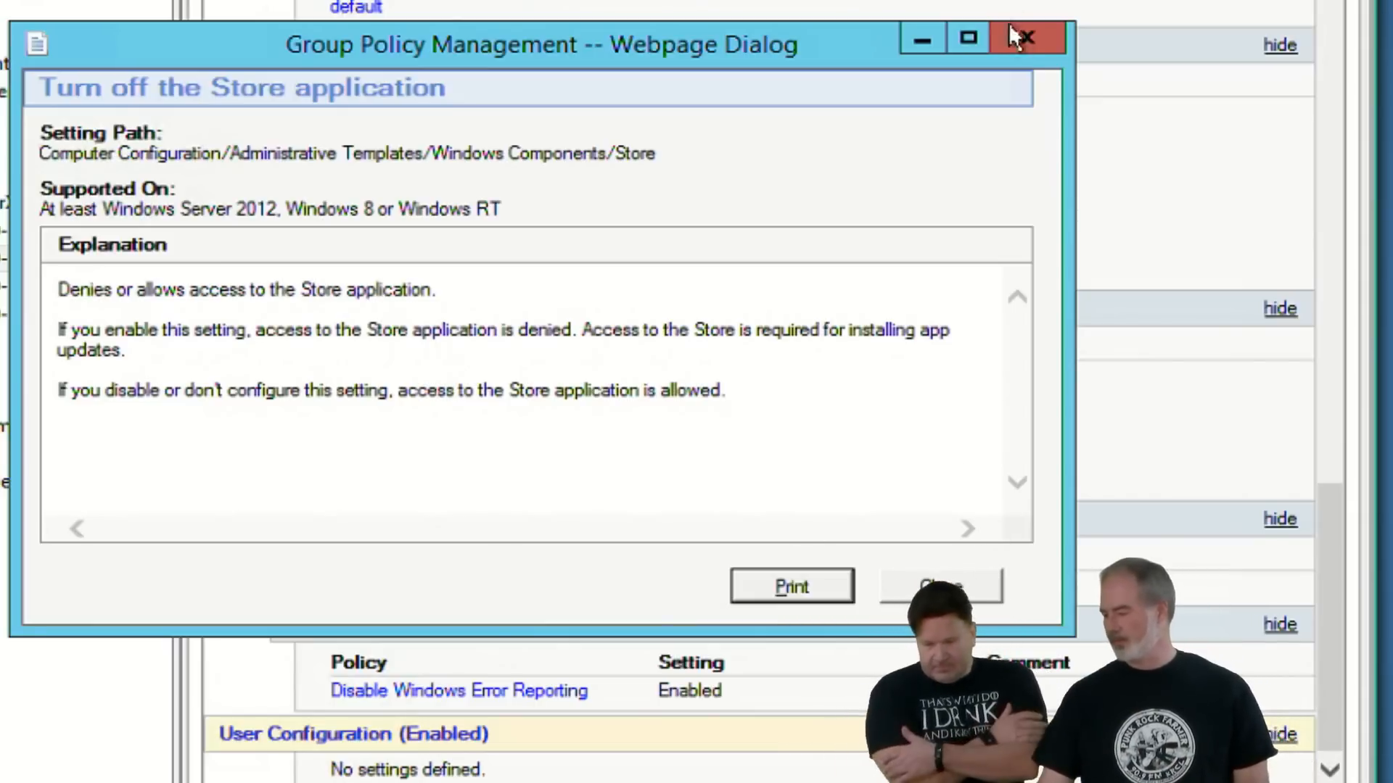
left_click(1022, 42)
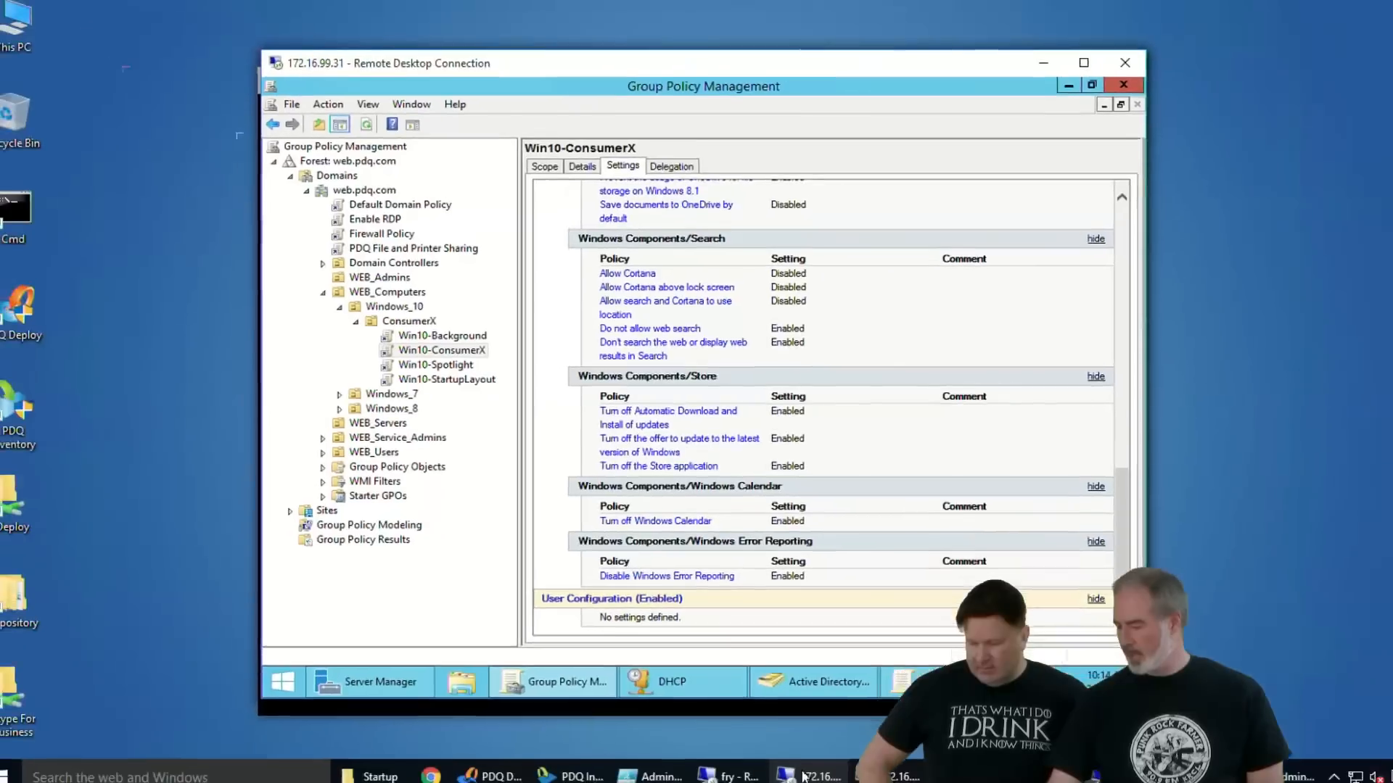
- Open a Remote Desktop connection to 172.16.99.80 and log on with the account password
right_click(805, 766)
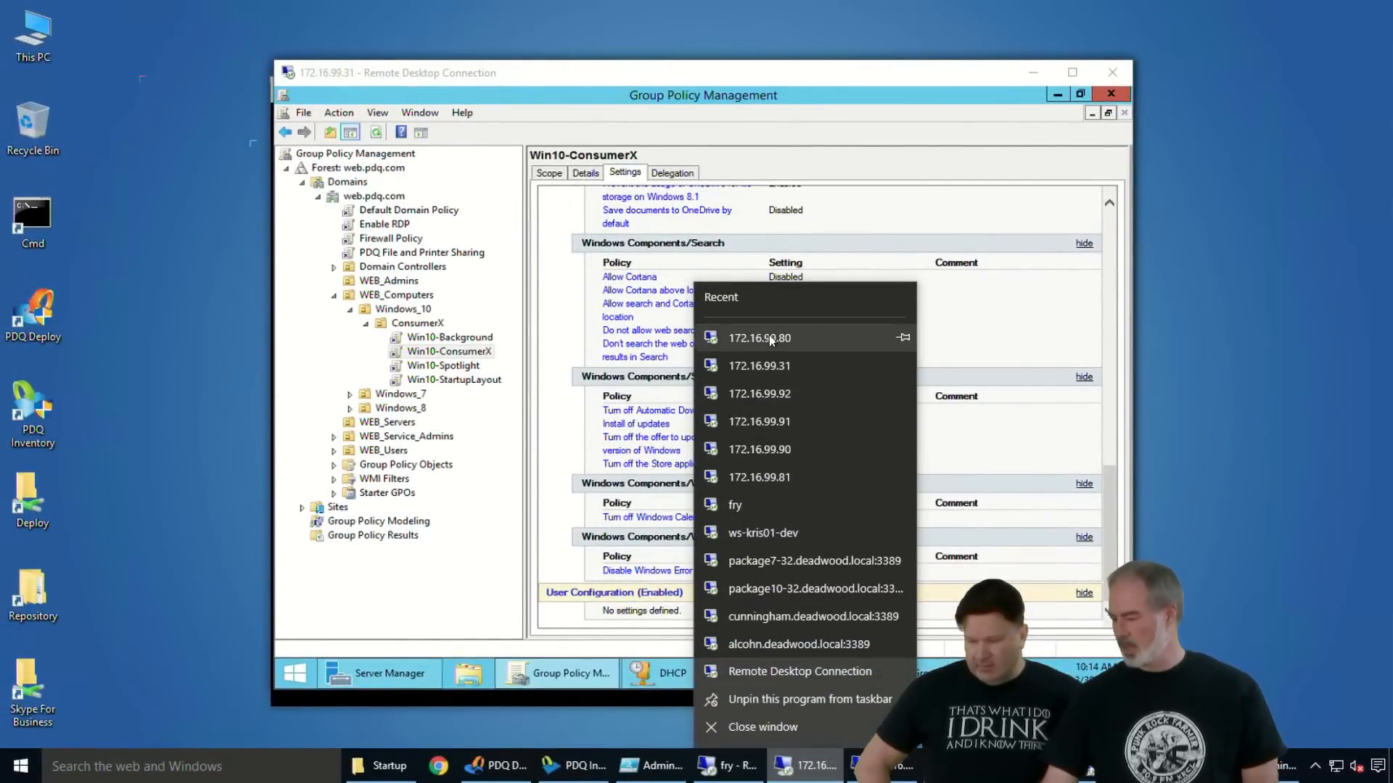
left_click(758, 353)
type("•")
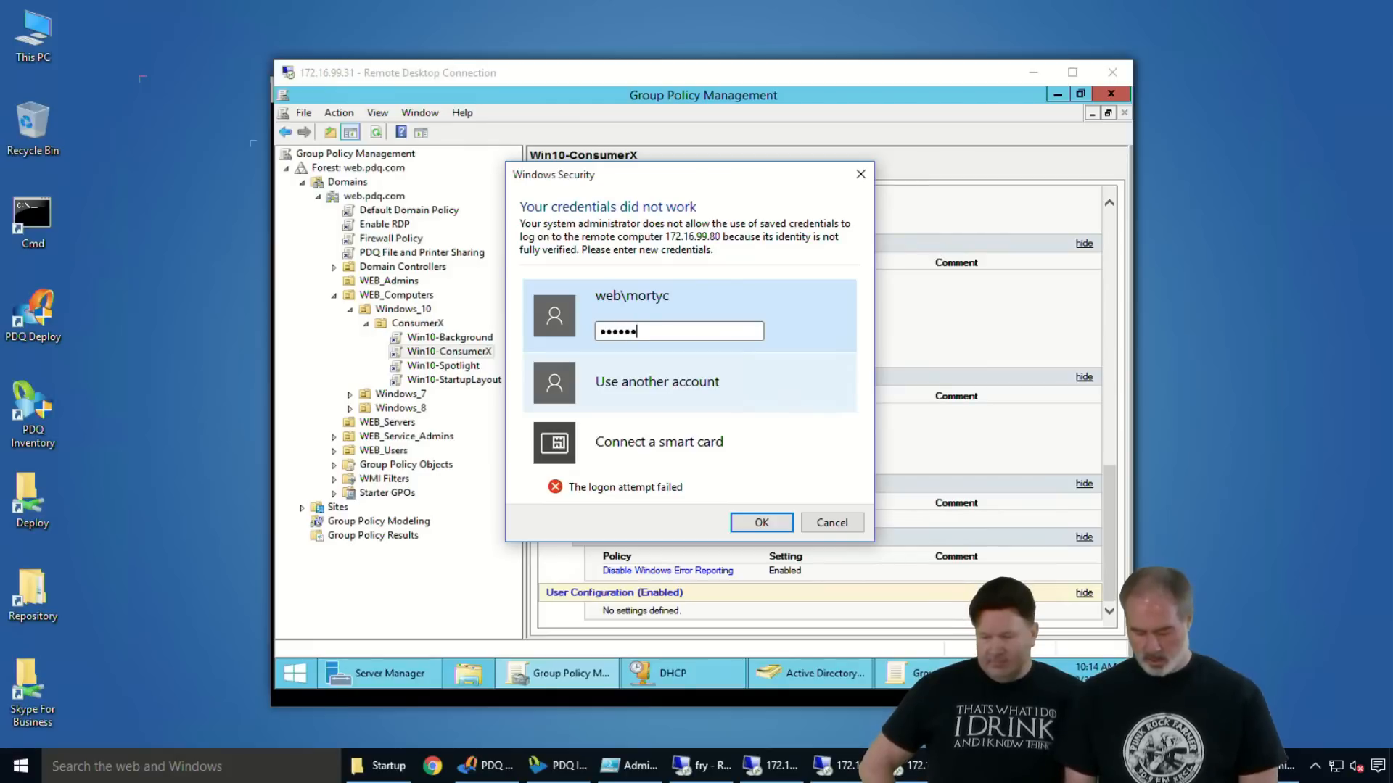
key("Return")
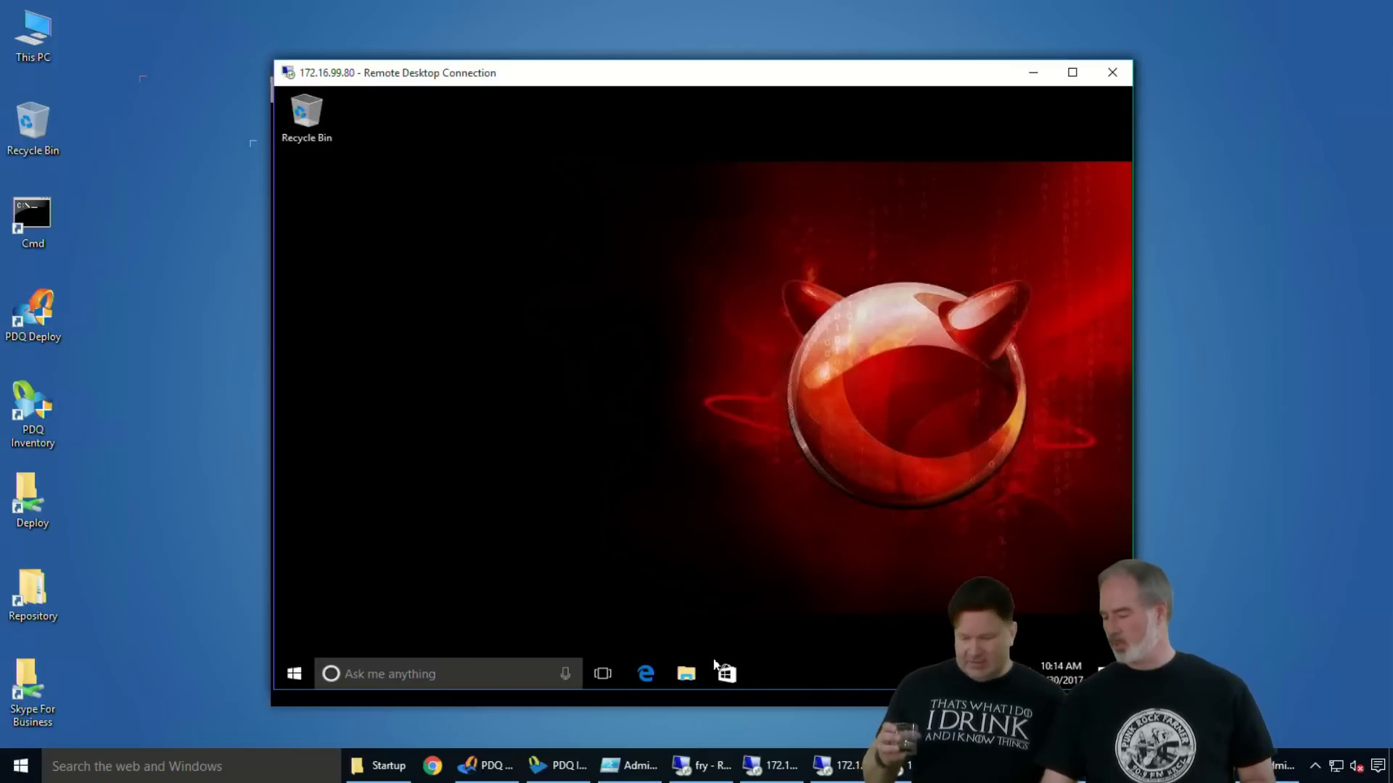
- Check the Start menu tiles on 172.16.99.80 and restart that remote PC
left_click(290, 680)
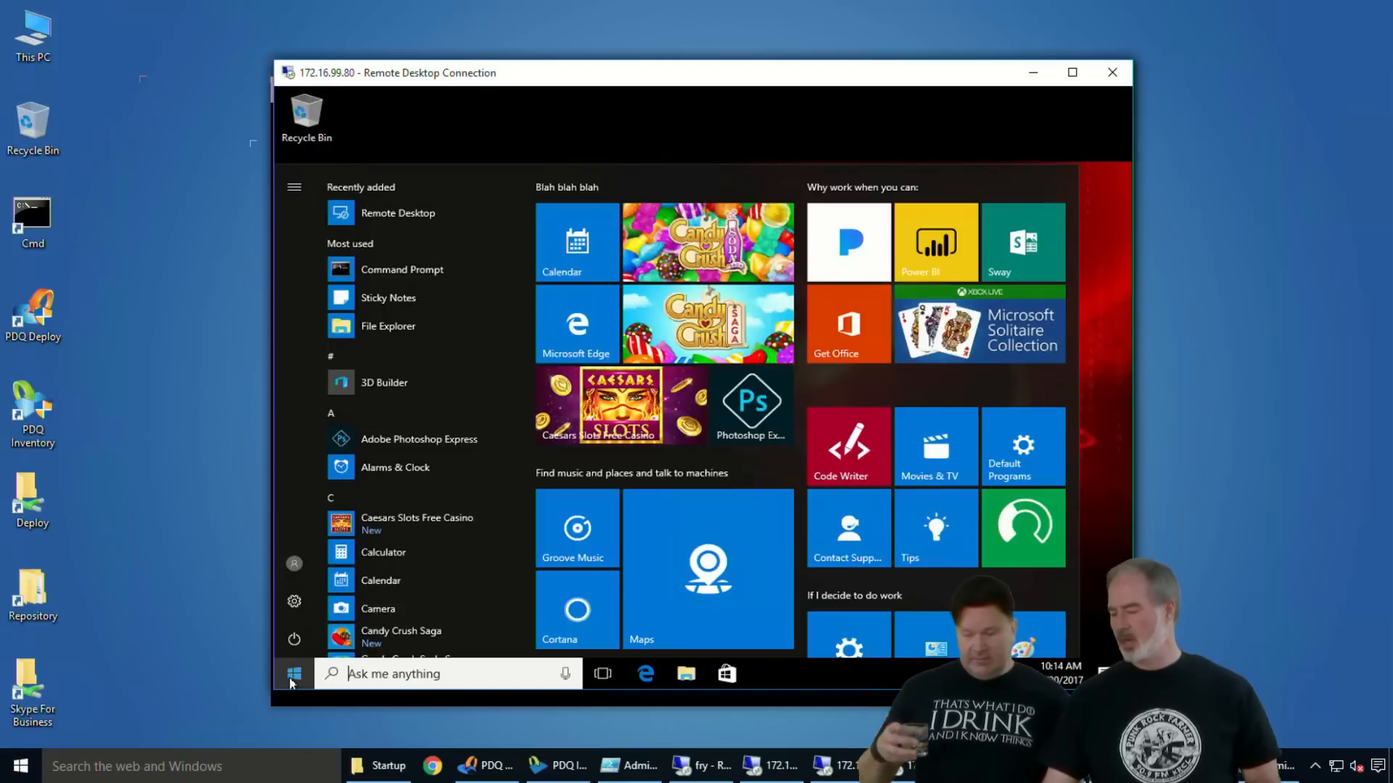
left_click(292, 676)
left_click(292, 676)
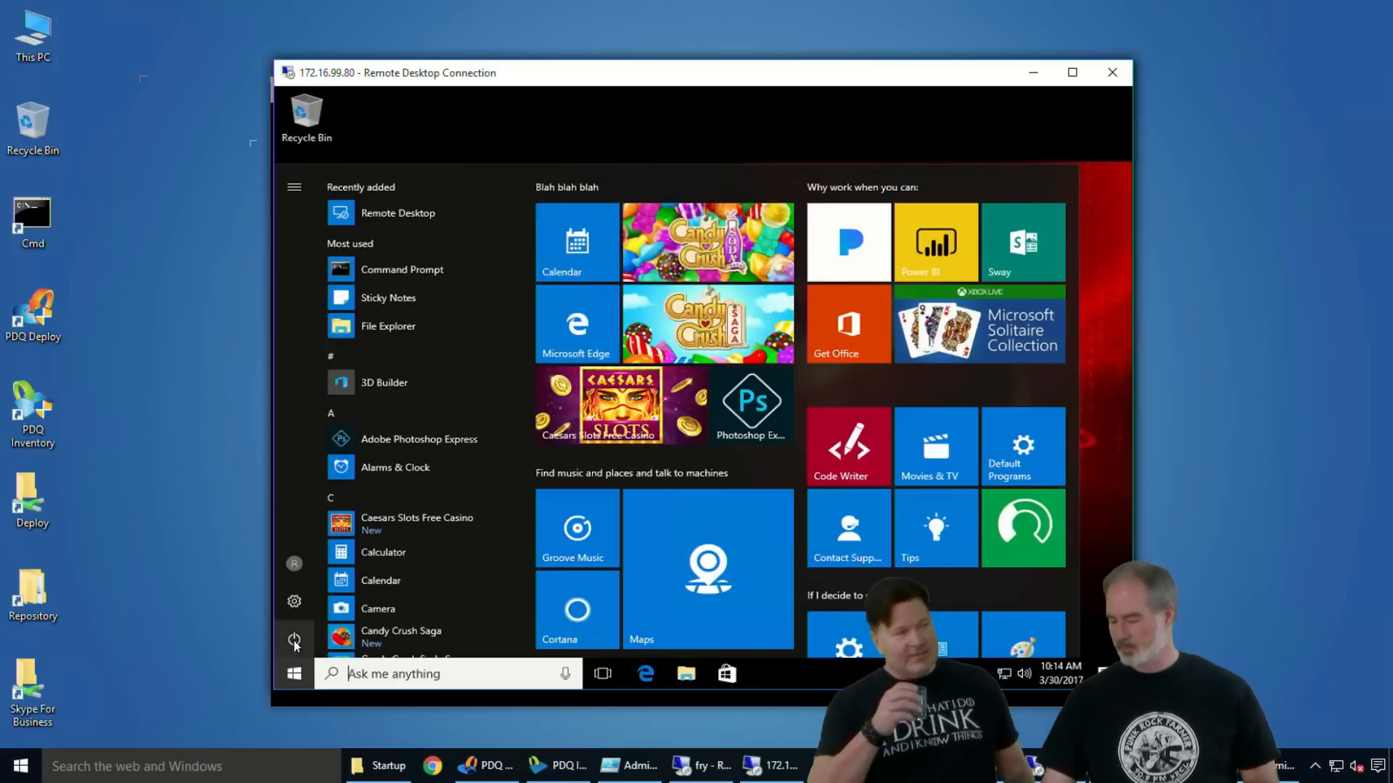
left_click(294, 638)
left_click(340, 601)
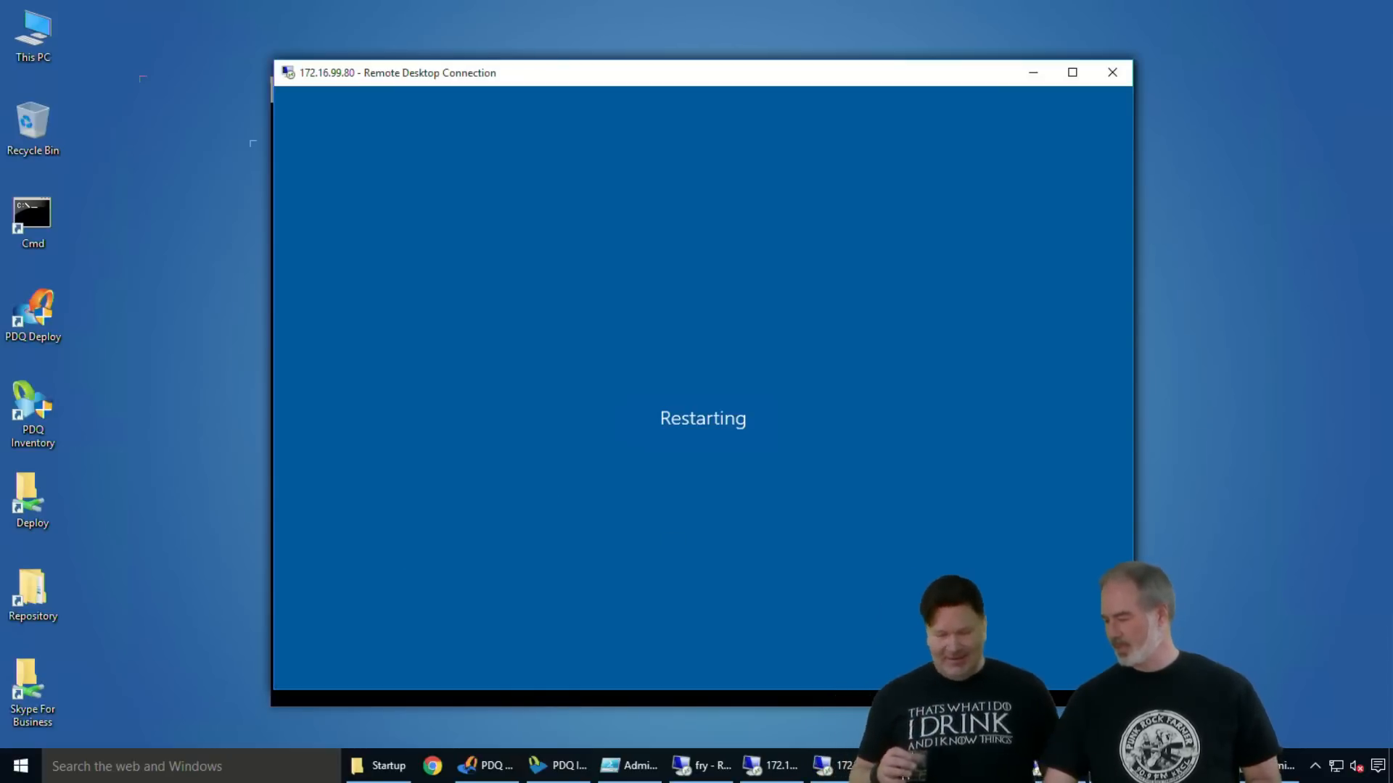
- Bring the 172.16.99.31 remote session with Group Policy Management to the front
left_click(1121, 766)
left_click(1121, 766)
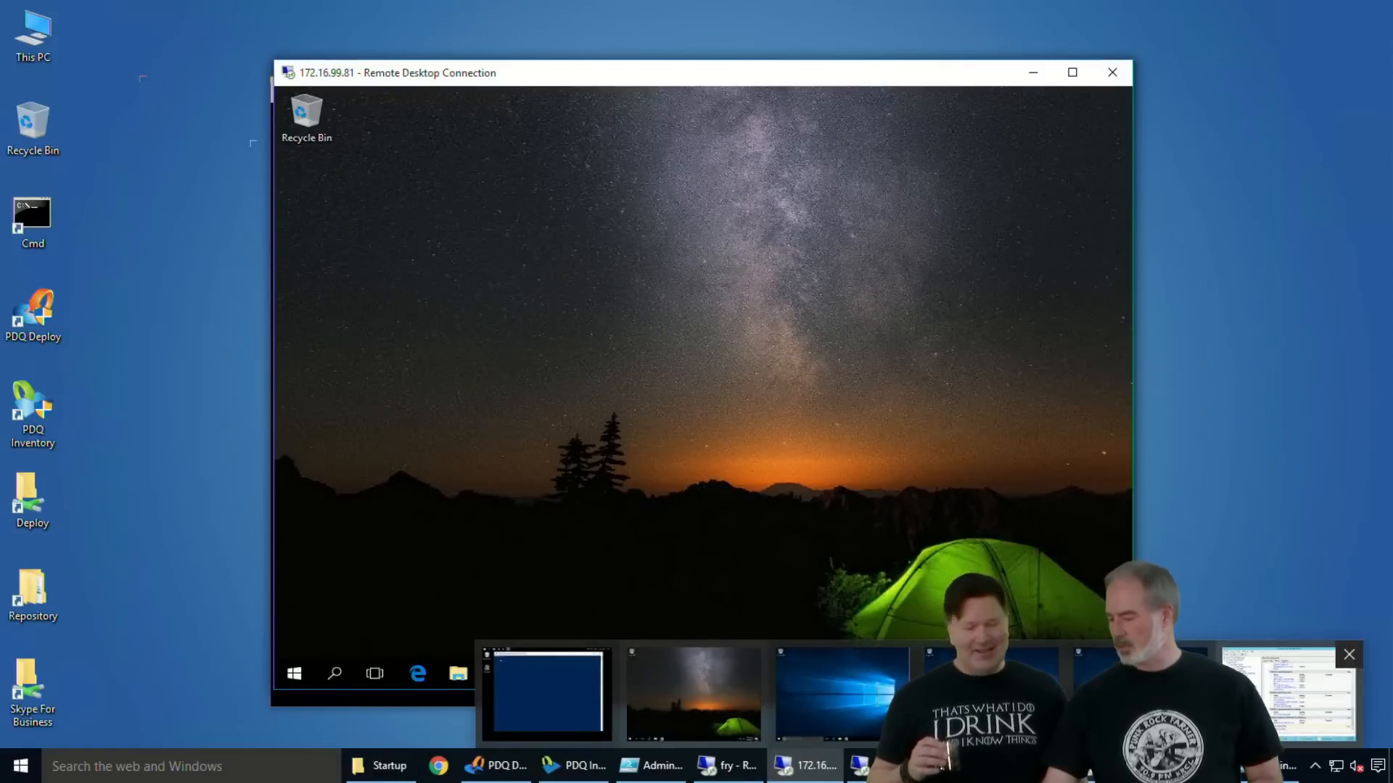
left_click(1275, 698)
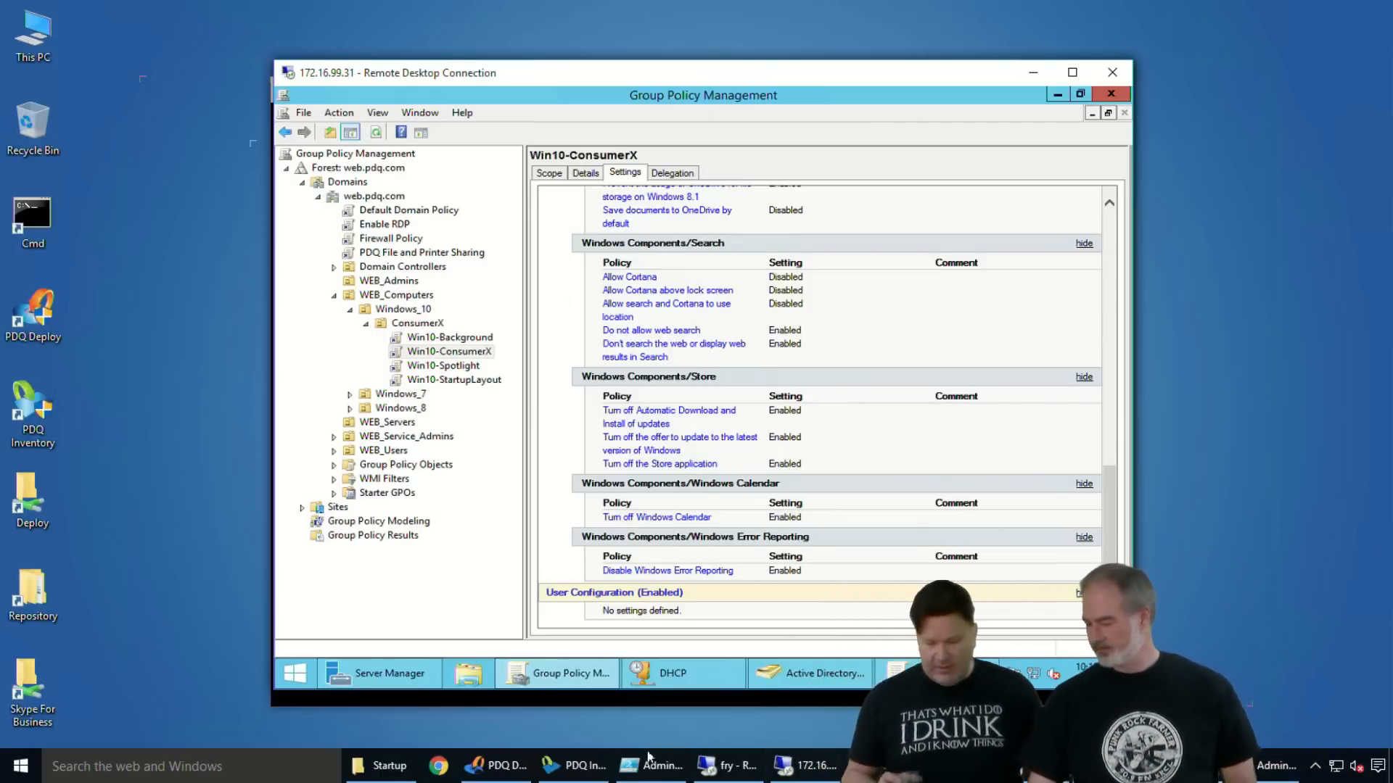
- Switch to the 172.16.99.81 remote session, show its Start menu, and launch a Command Prompt there
left_click(785, 767)
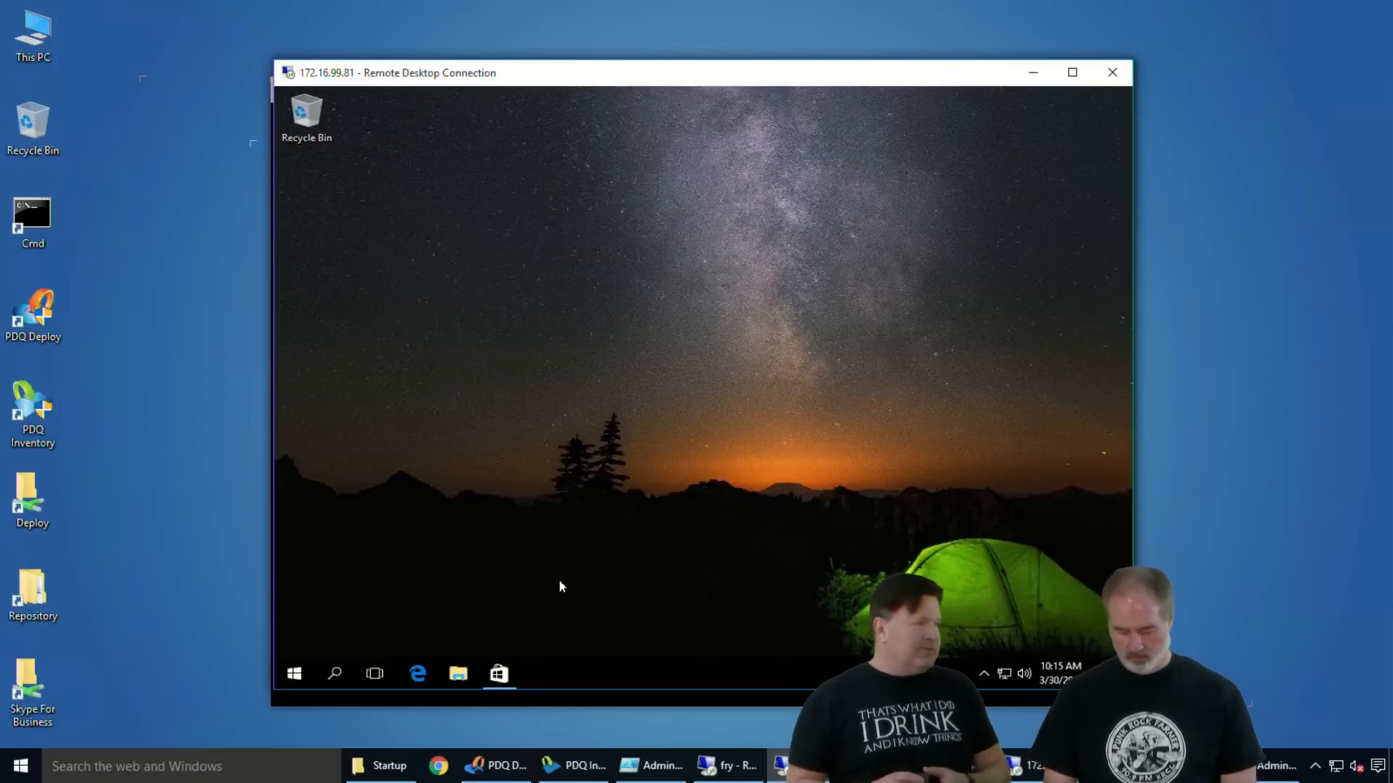
left_click(420, 632)
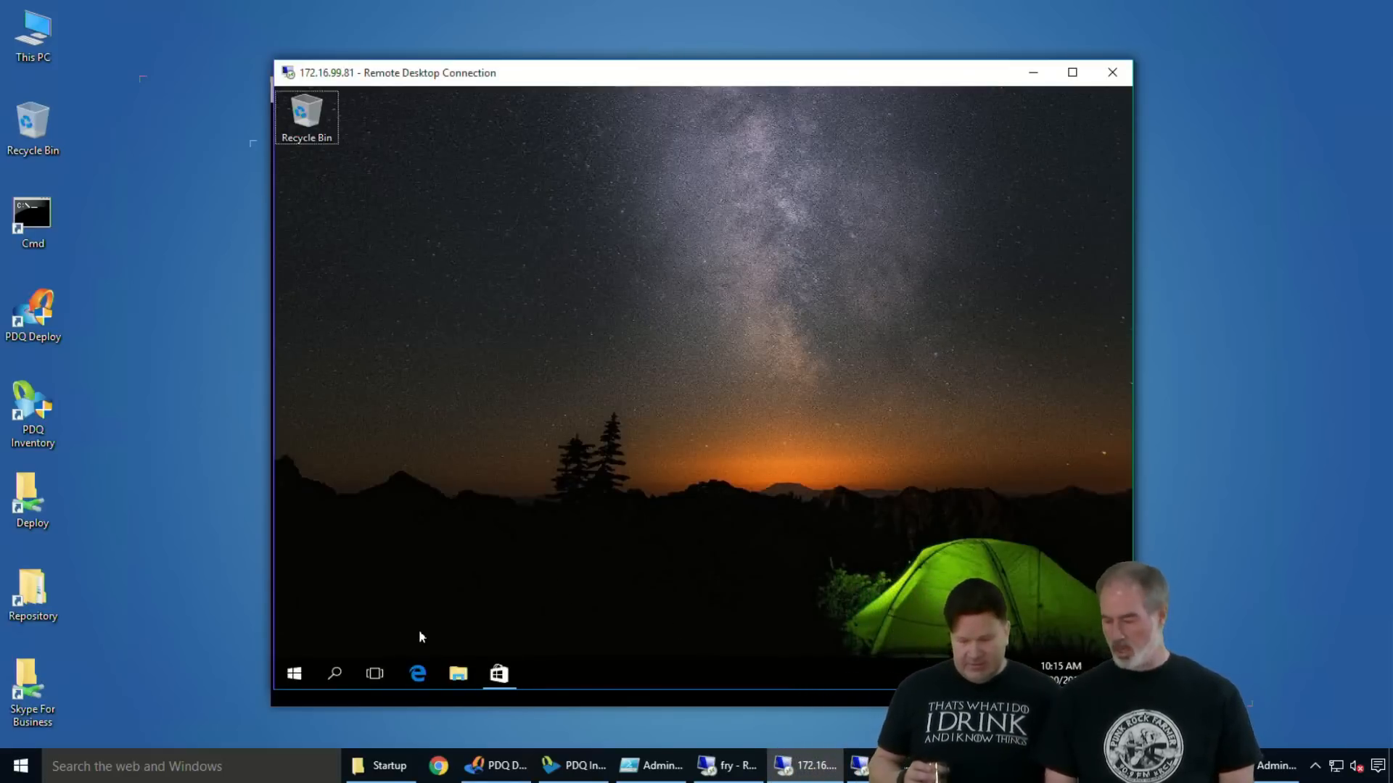
left_click(292, 673)
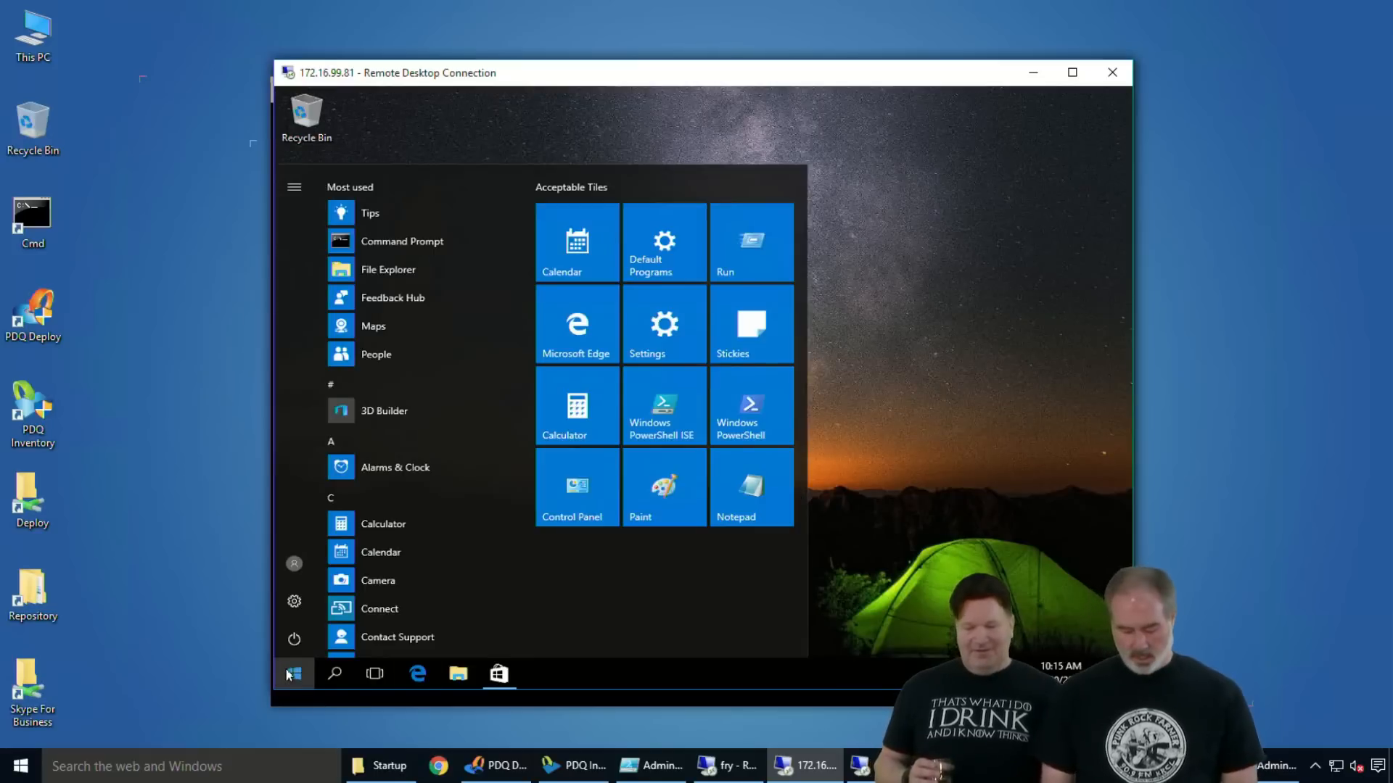
type("cmd")
key("Return")
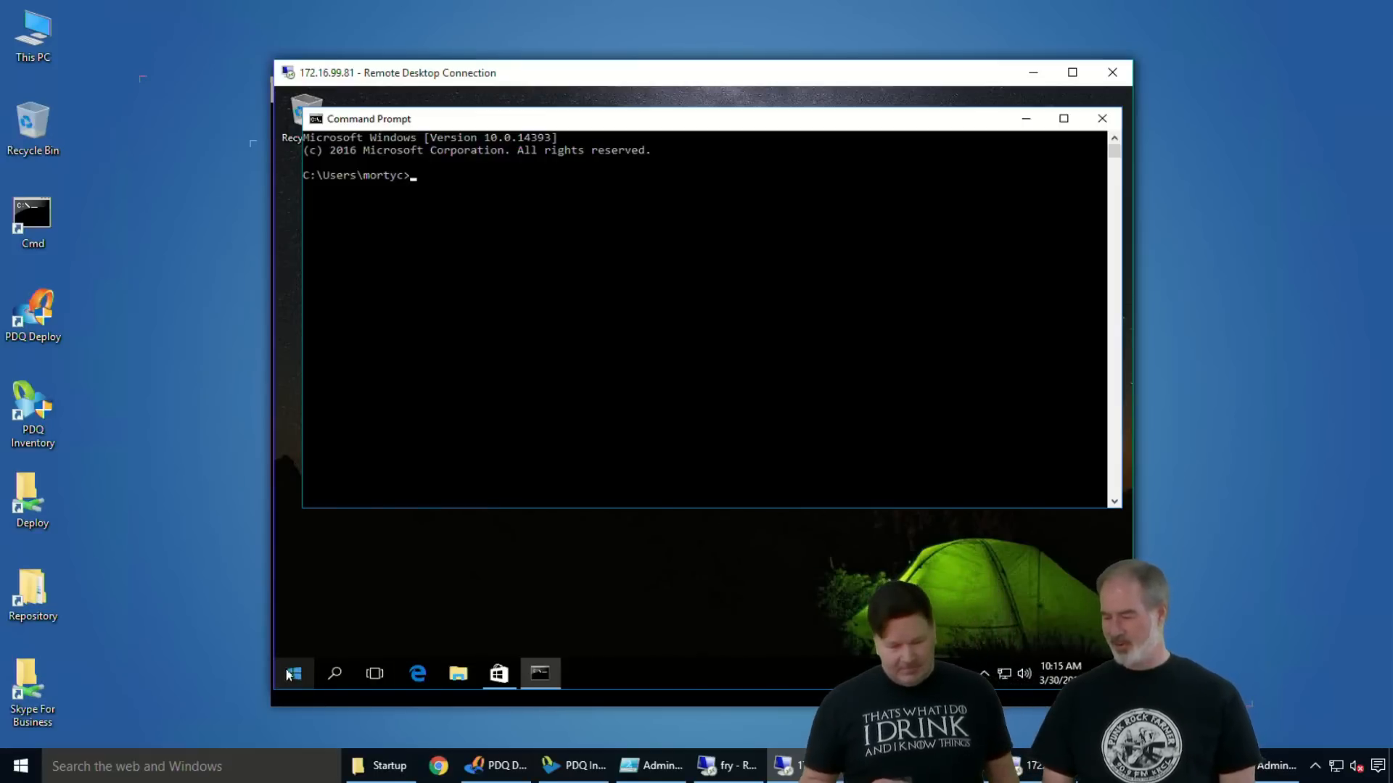
- Change to the Desktop folder and generate a Group Policy report with gpresult /h gpresult.html
type("cd d")
key("Tab")
key("Return")
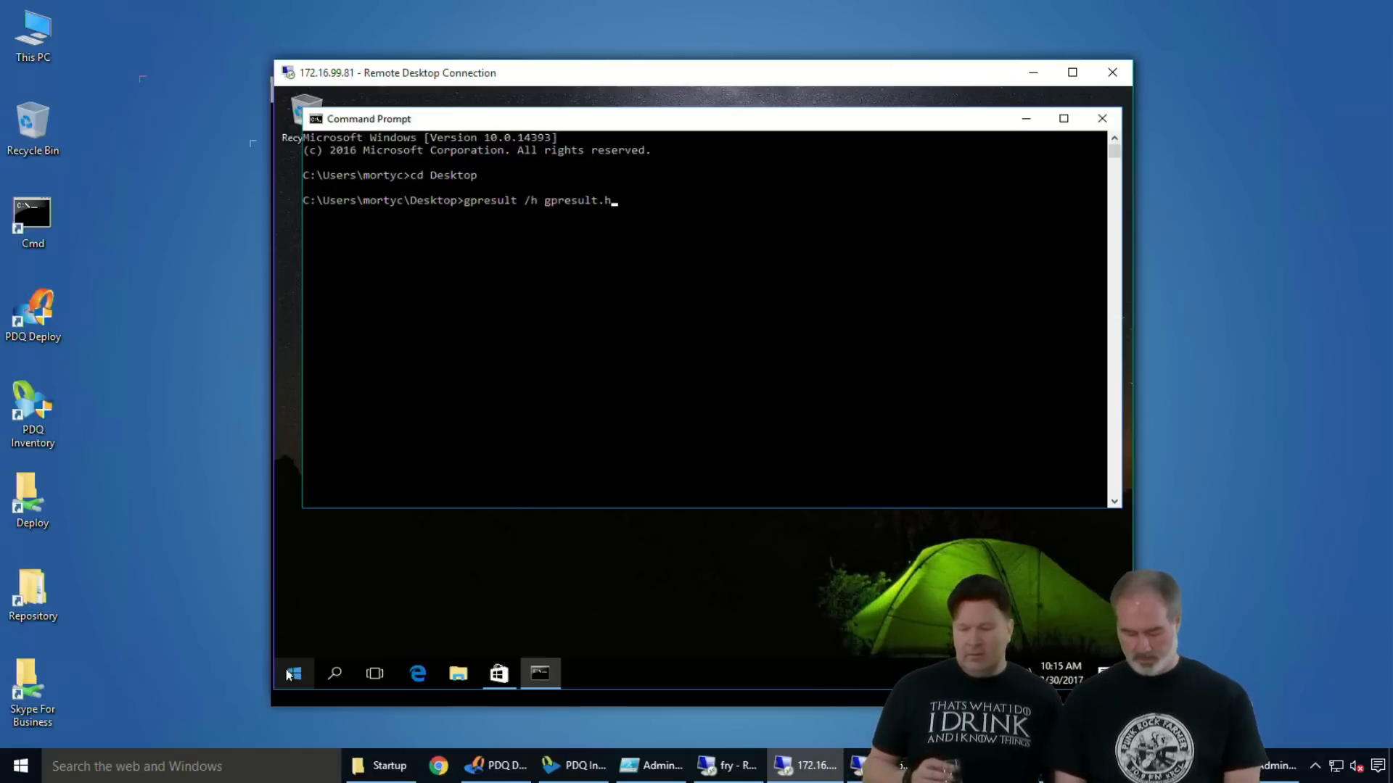
key("Return")
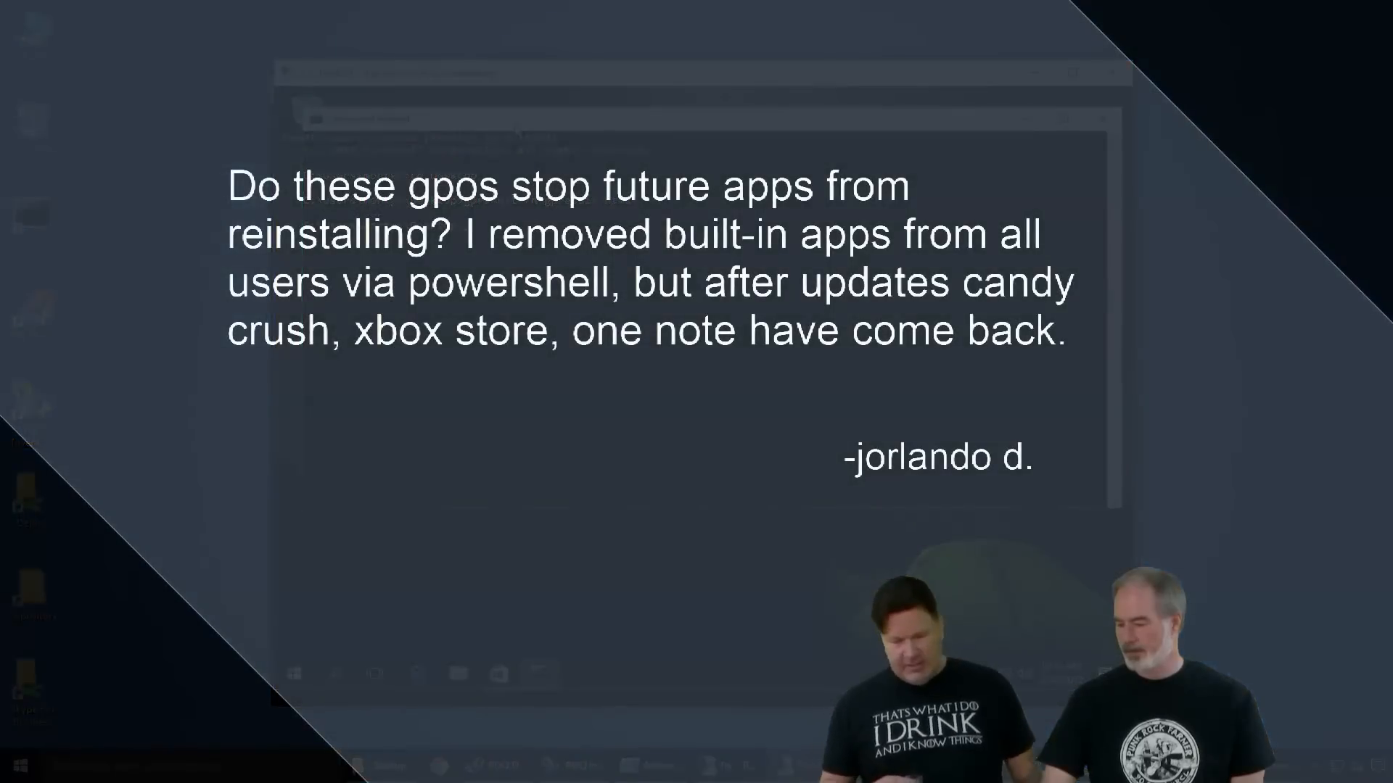
- Minimize the Command Prompt, open the gpresult report from the desktop, expand all its sections, and examine the applied and denied GPOs
left_click(1037, 118)
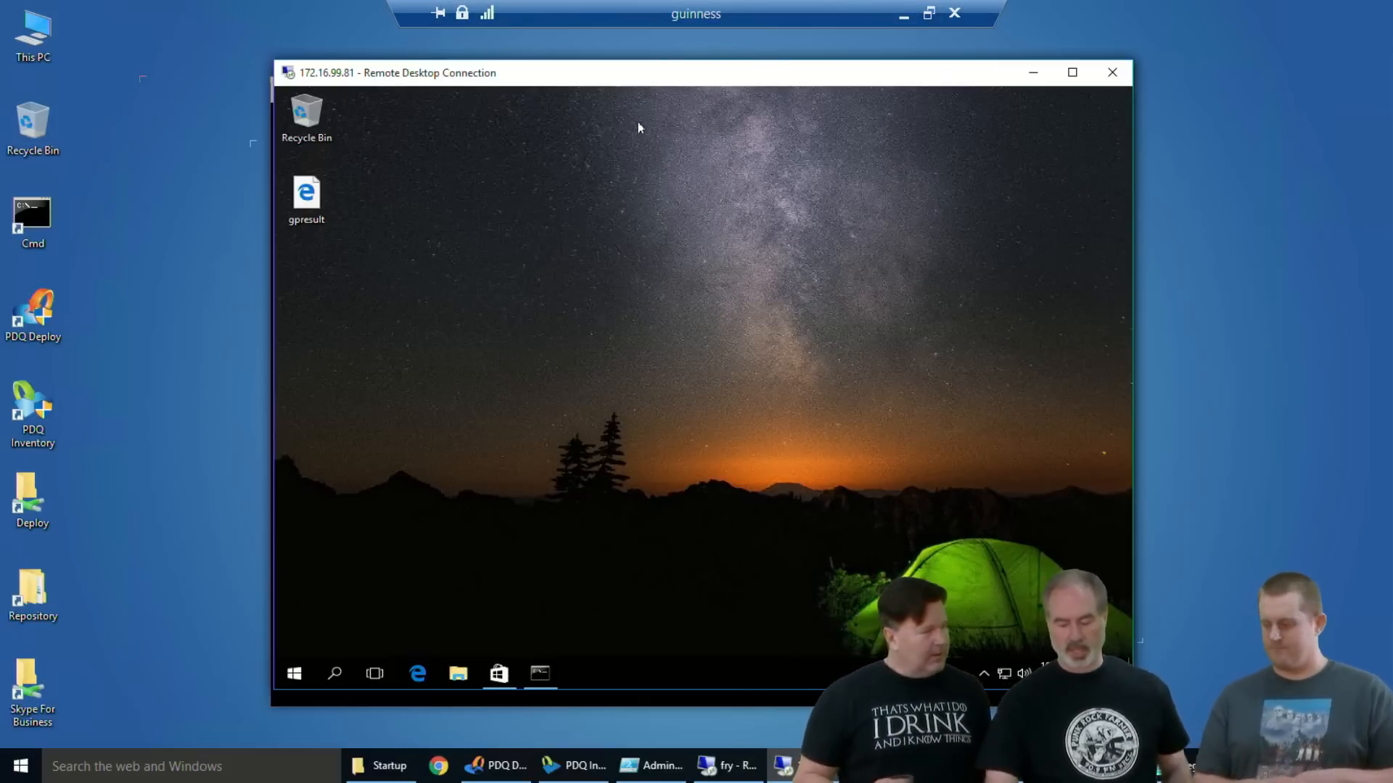
double_click(305, 201)
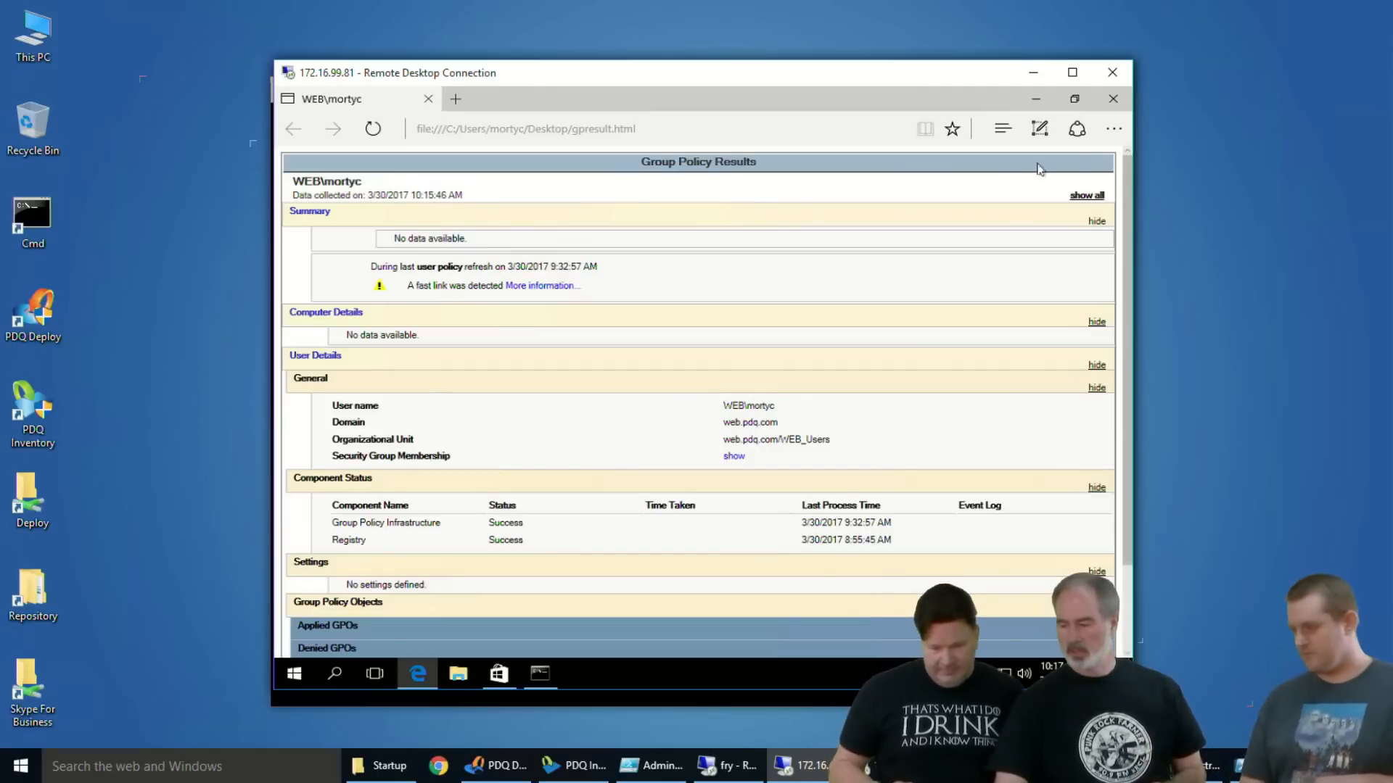
left_click(1087, 194)
scroll(970, 247, "down", 3)
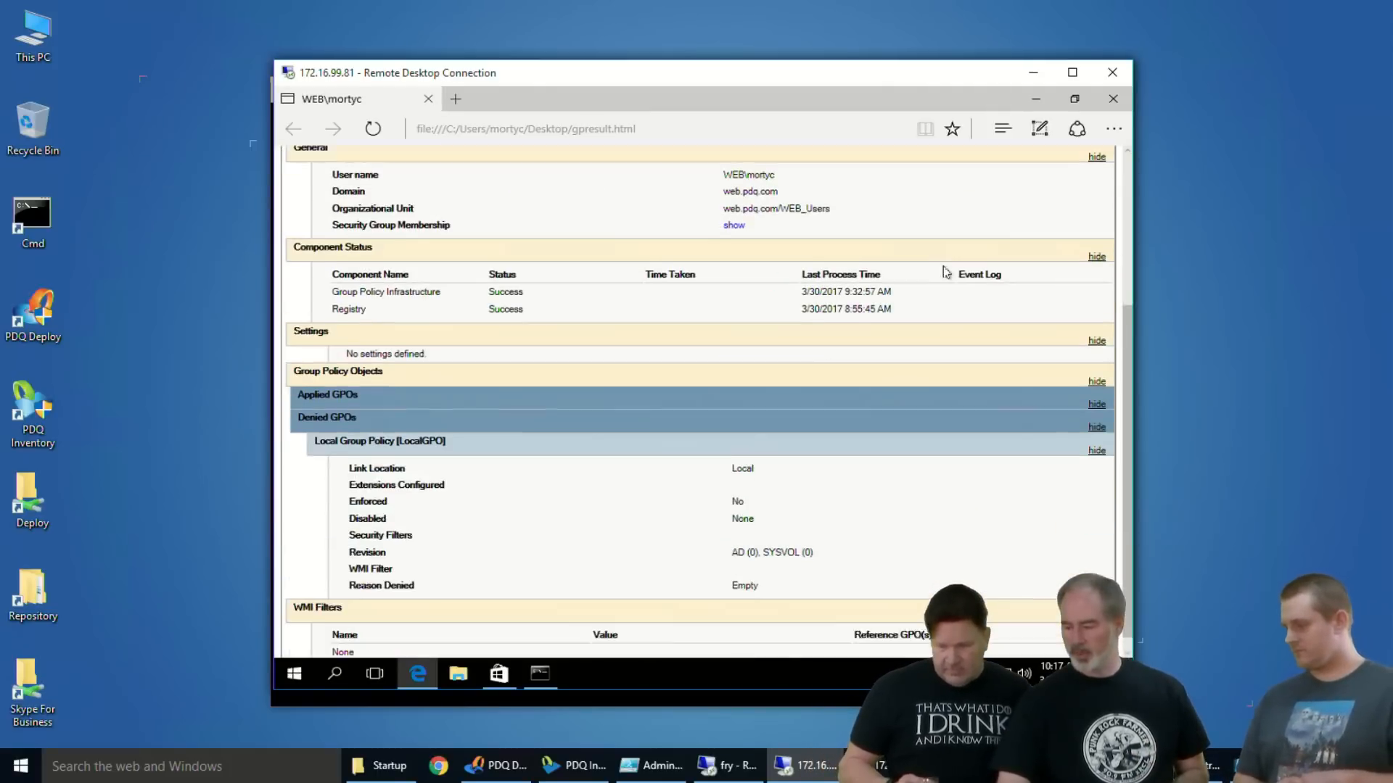
scroll(943, 280, "up", 3)
scroll(949, 285, "down", 3)
scroll(949, 286, "up", 3)
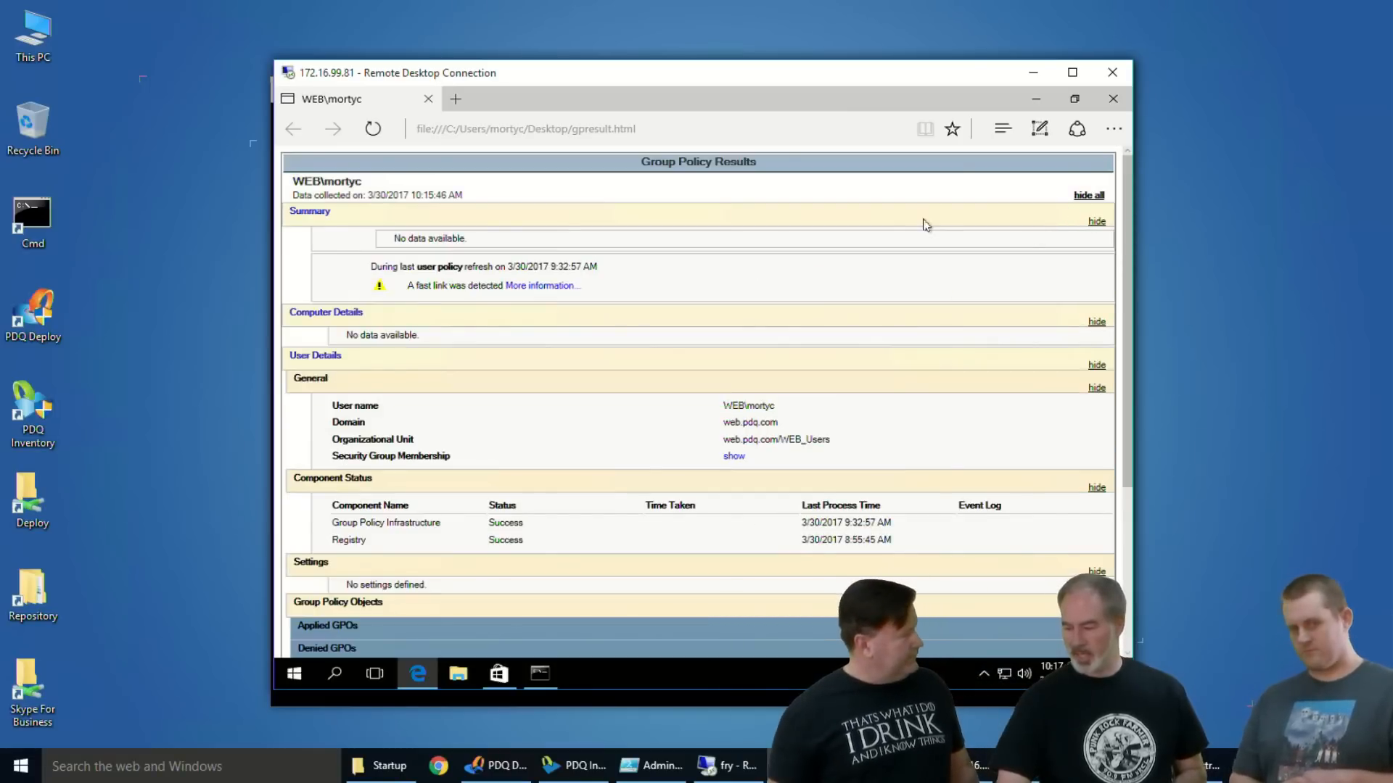
scroll(927, 239, "down", 3)
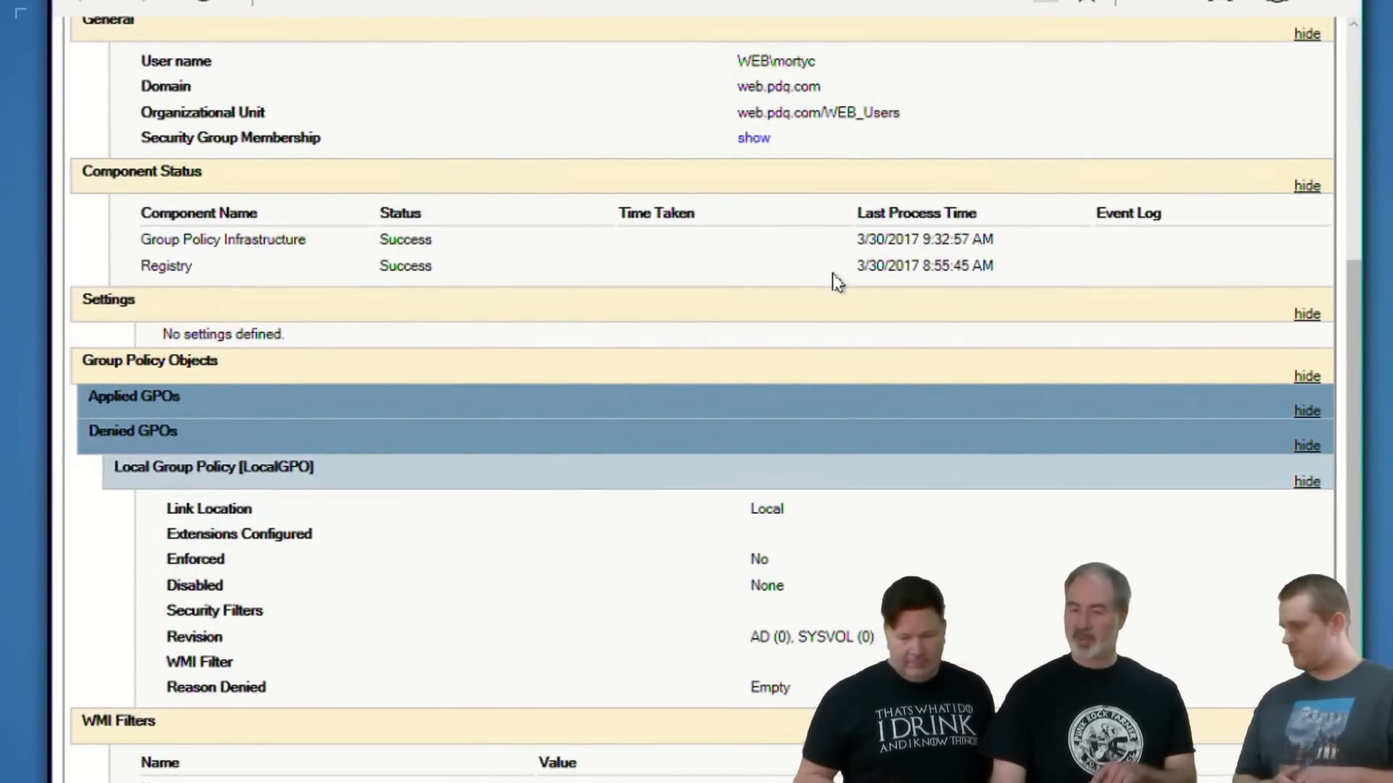
scroll(839, 319, "down", 1)
scroll(839, 320, "up", 3)
scroll(838, 321, "up", 2)
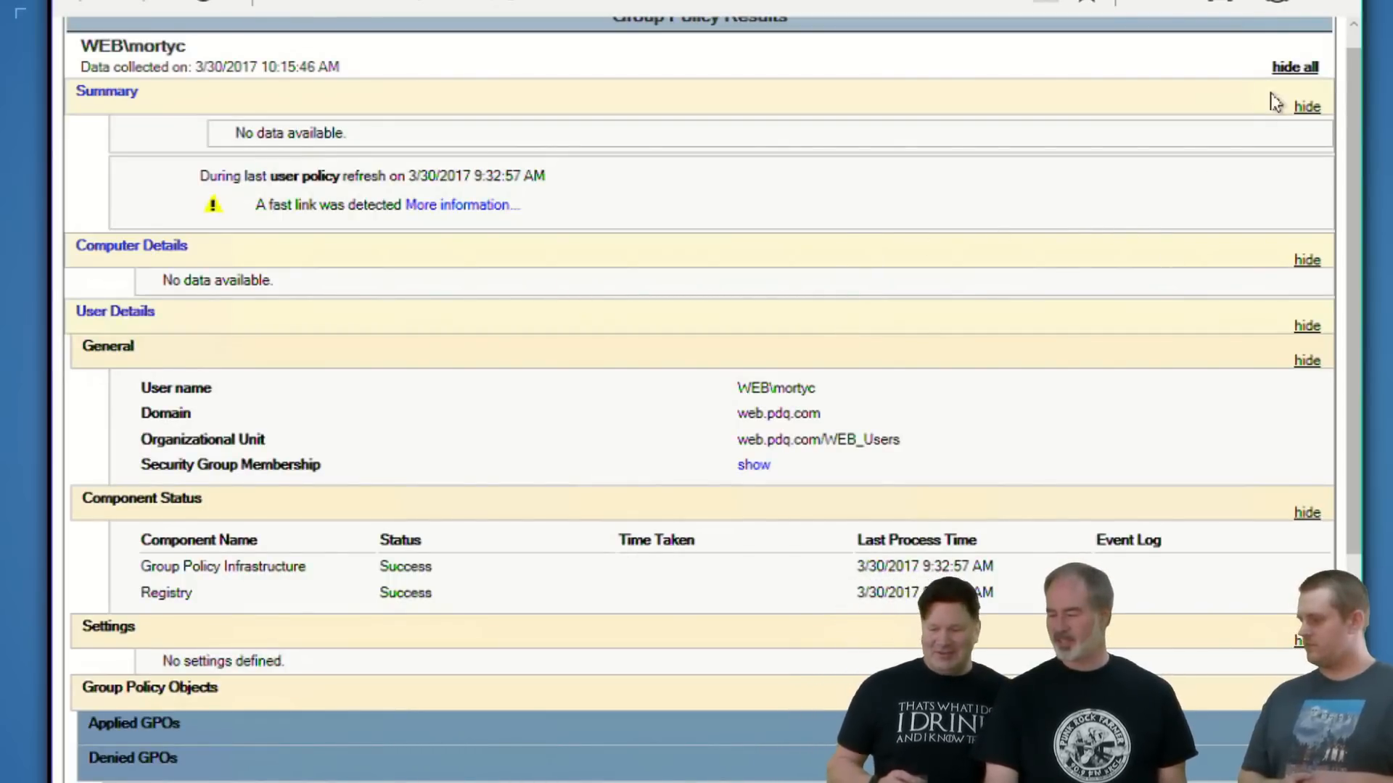
scroll(1266, 102, "up", 1)
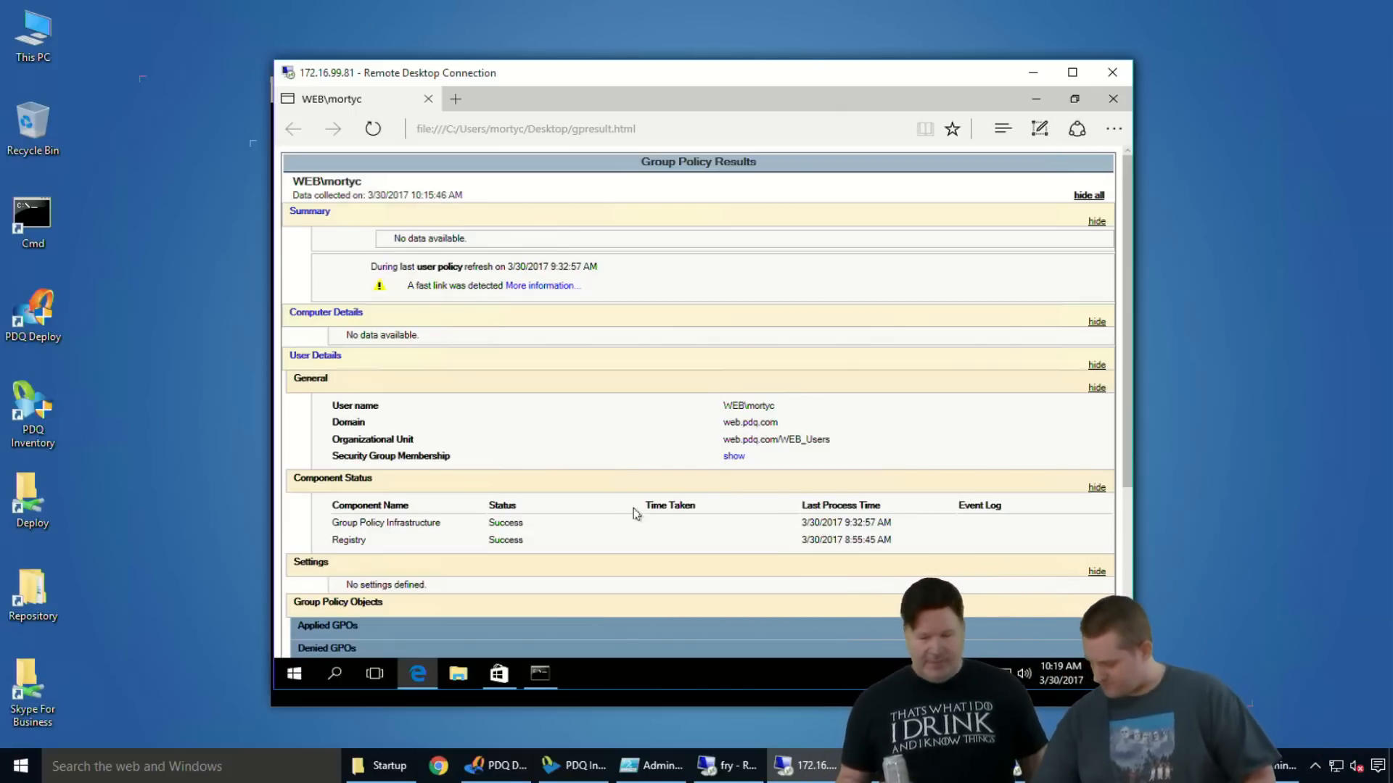
- Minimize the 172.16.99.81 and 172.16.99.92 sessions and show the Start menu in the fry remote session
left_click(1032, 72)
left_click(1030, 73)
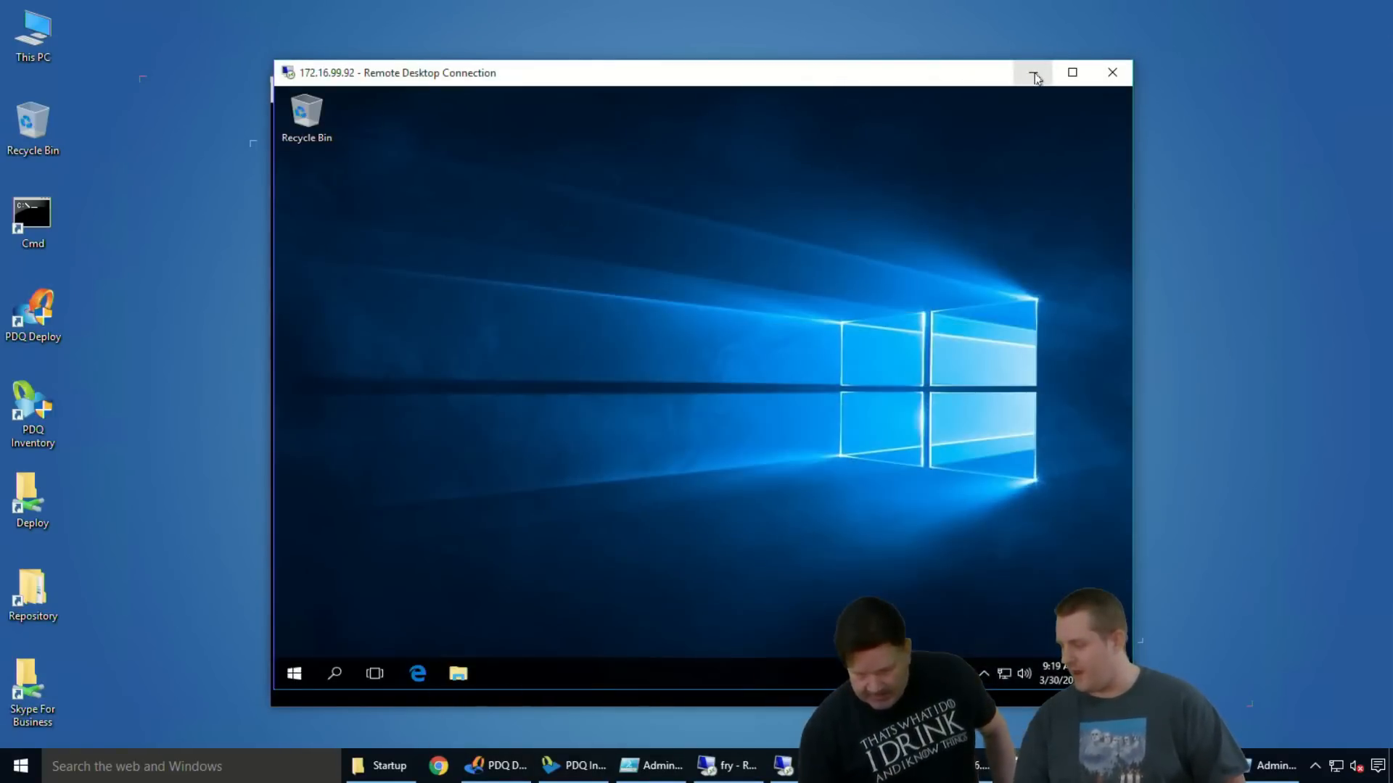
left_click(1031, 73)
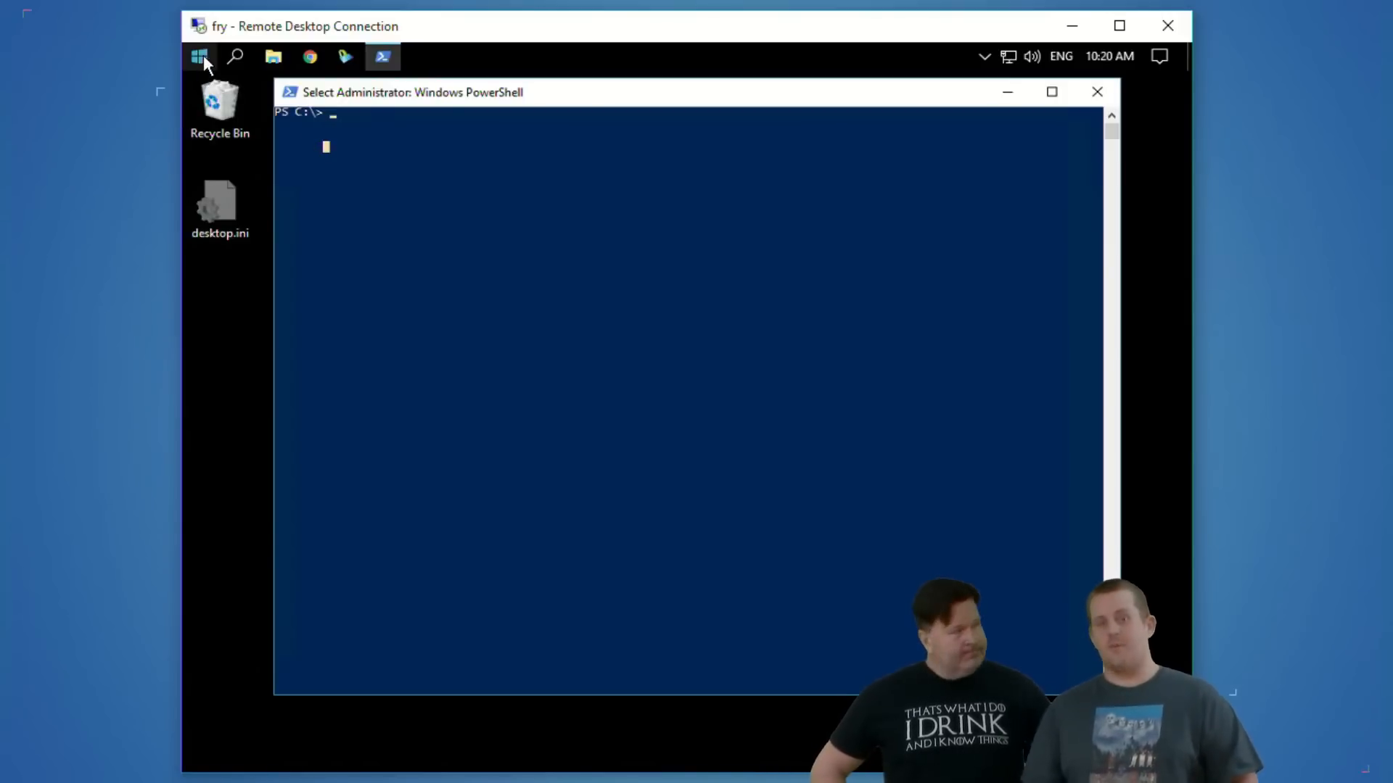
left_click(198, 58)
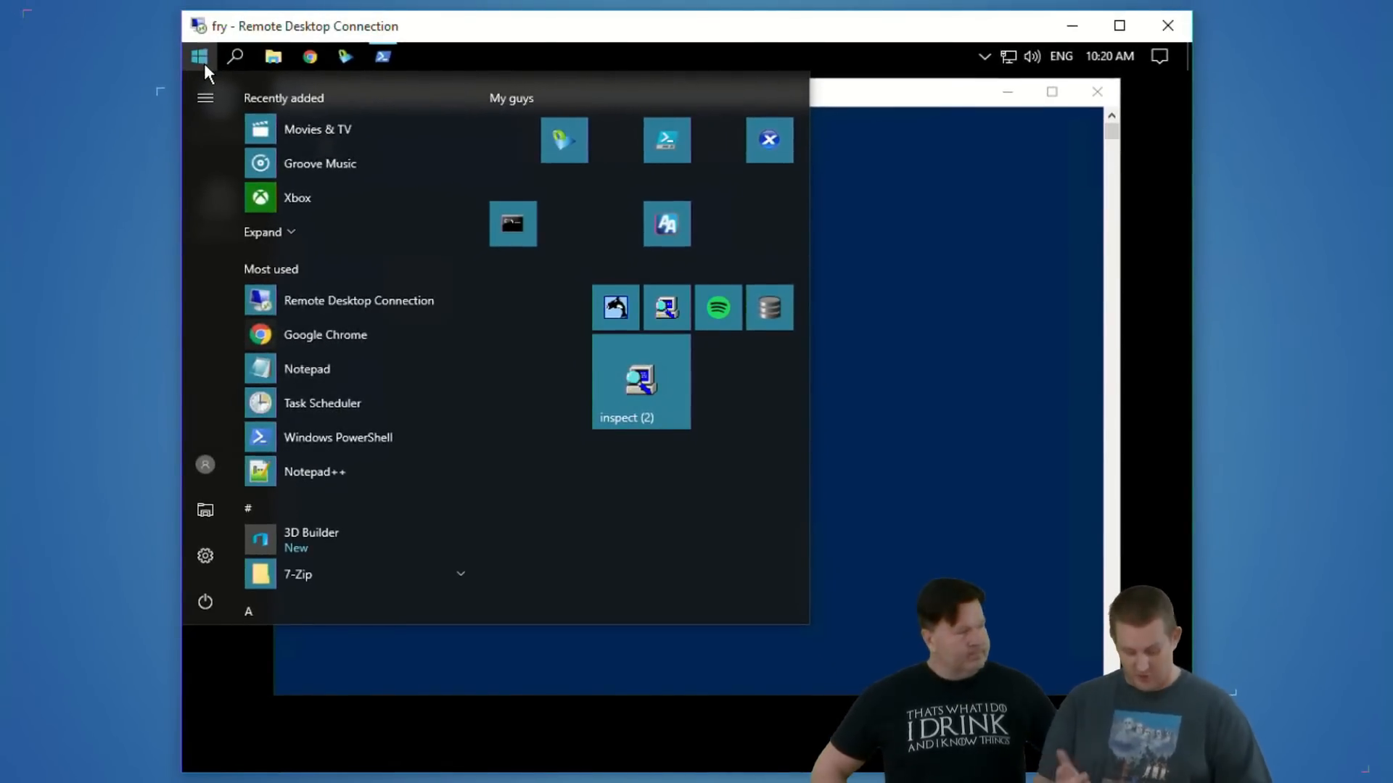
- Search the fry PC's Start menu for xbox, people and video in turn, clear the search and close the menu
type("xbox")
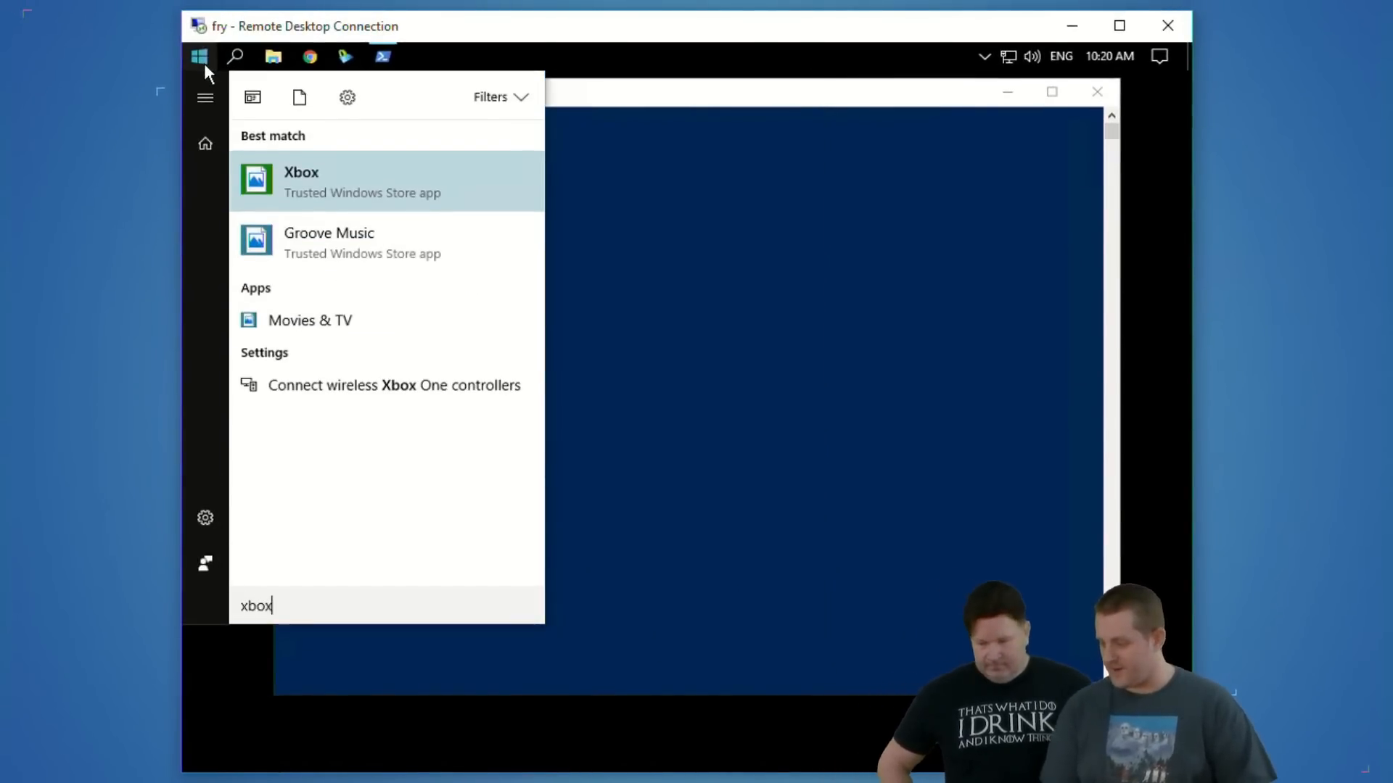
left_click_drag(247, 187, 451, 202)
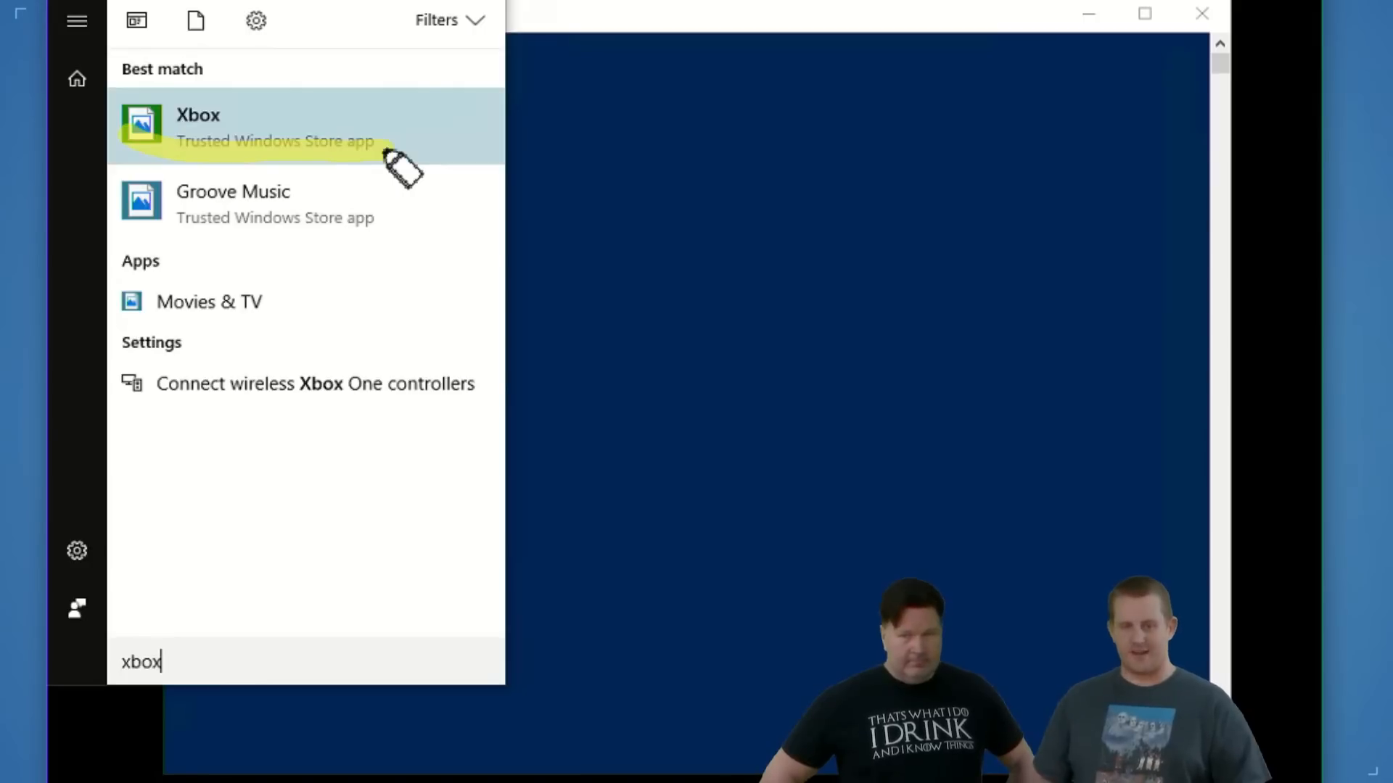
key("ctrl+z")
key("Escape")
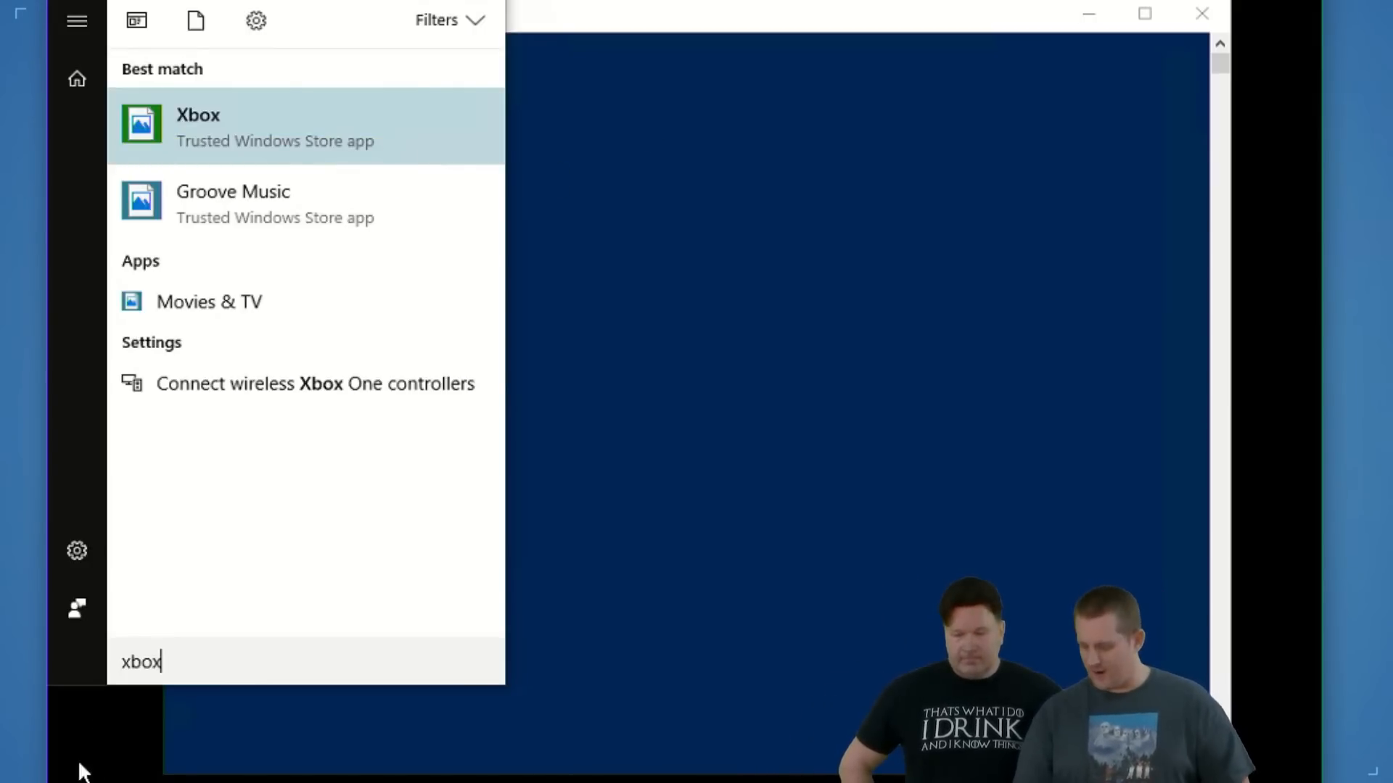
key("ctrl+a")
key("BackSpace")
type("people")
key("ctrl+a")
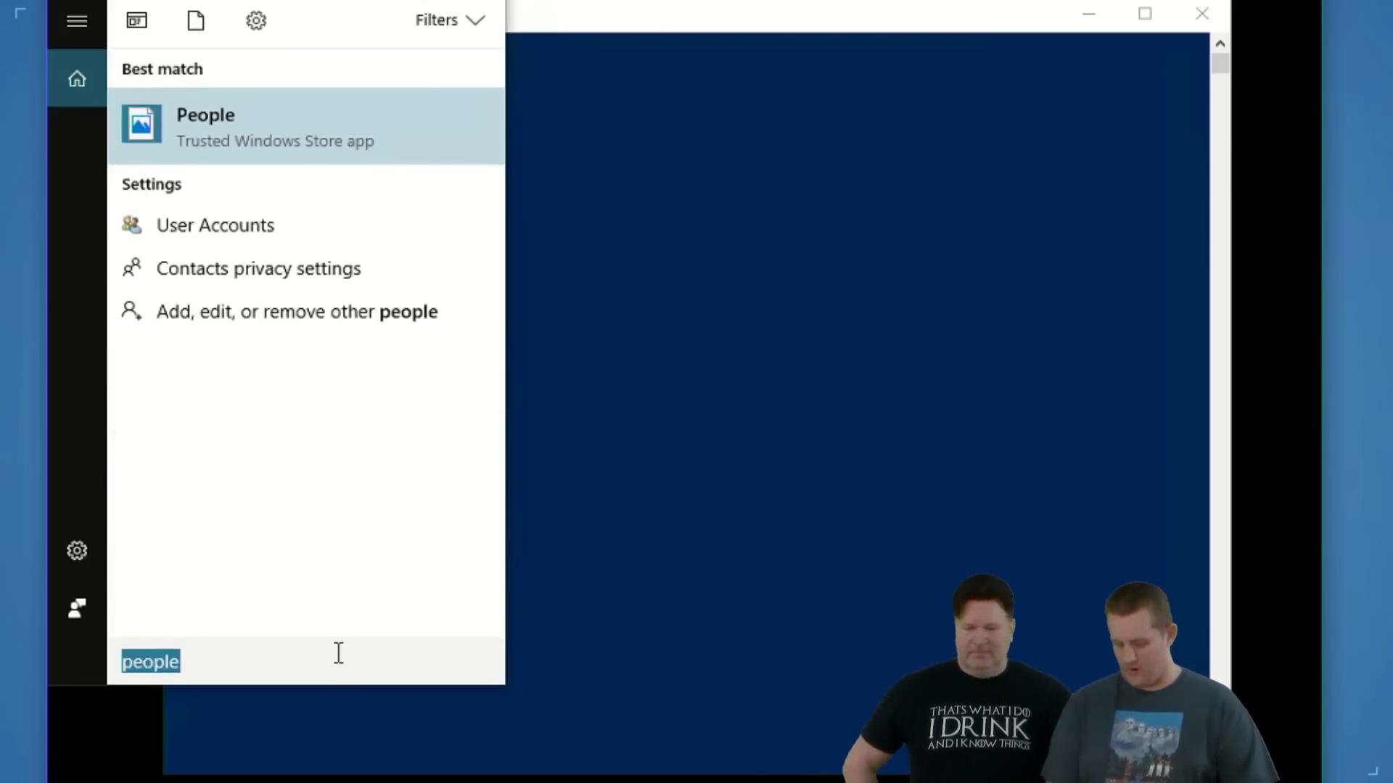
type("video")
key("ctrl+a")
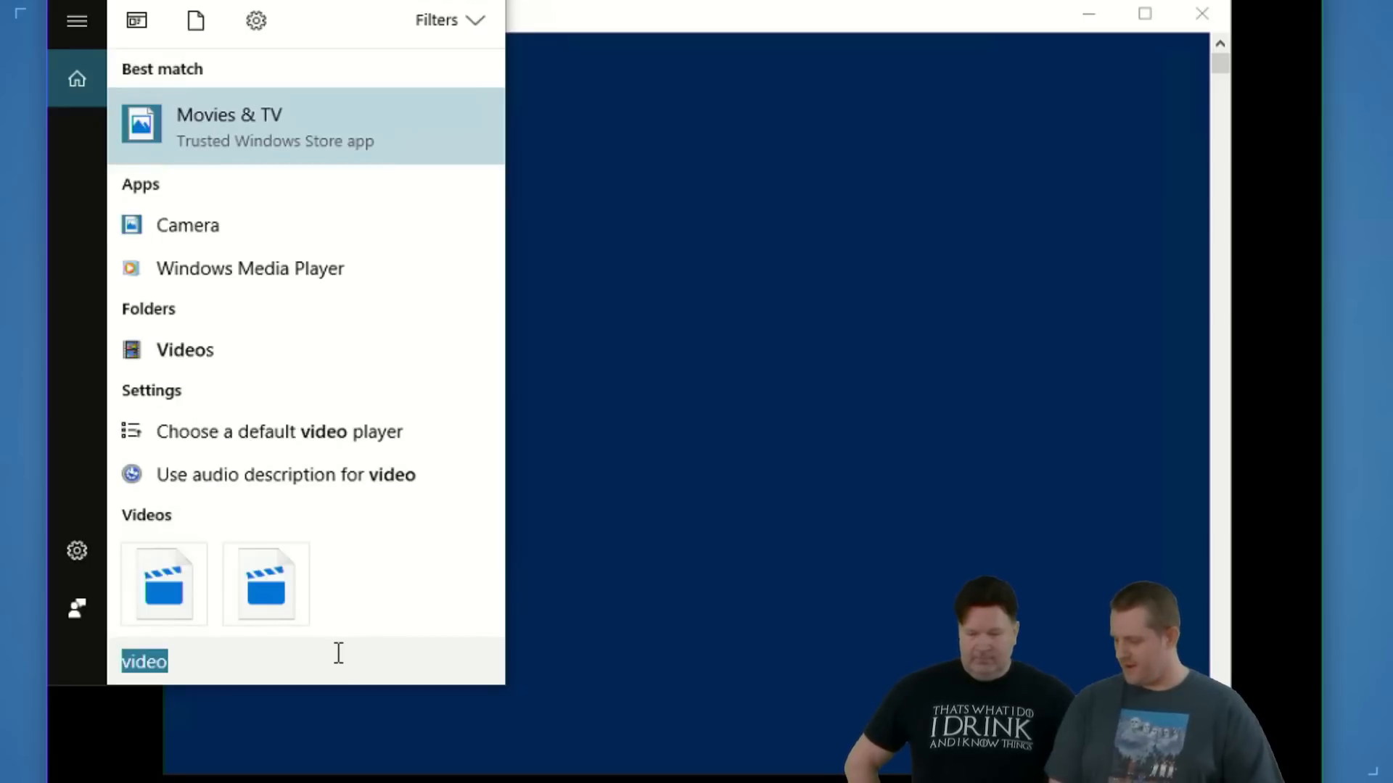
key("BackSpace")
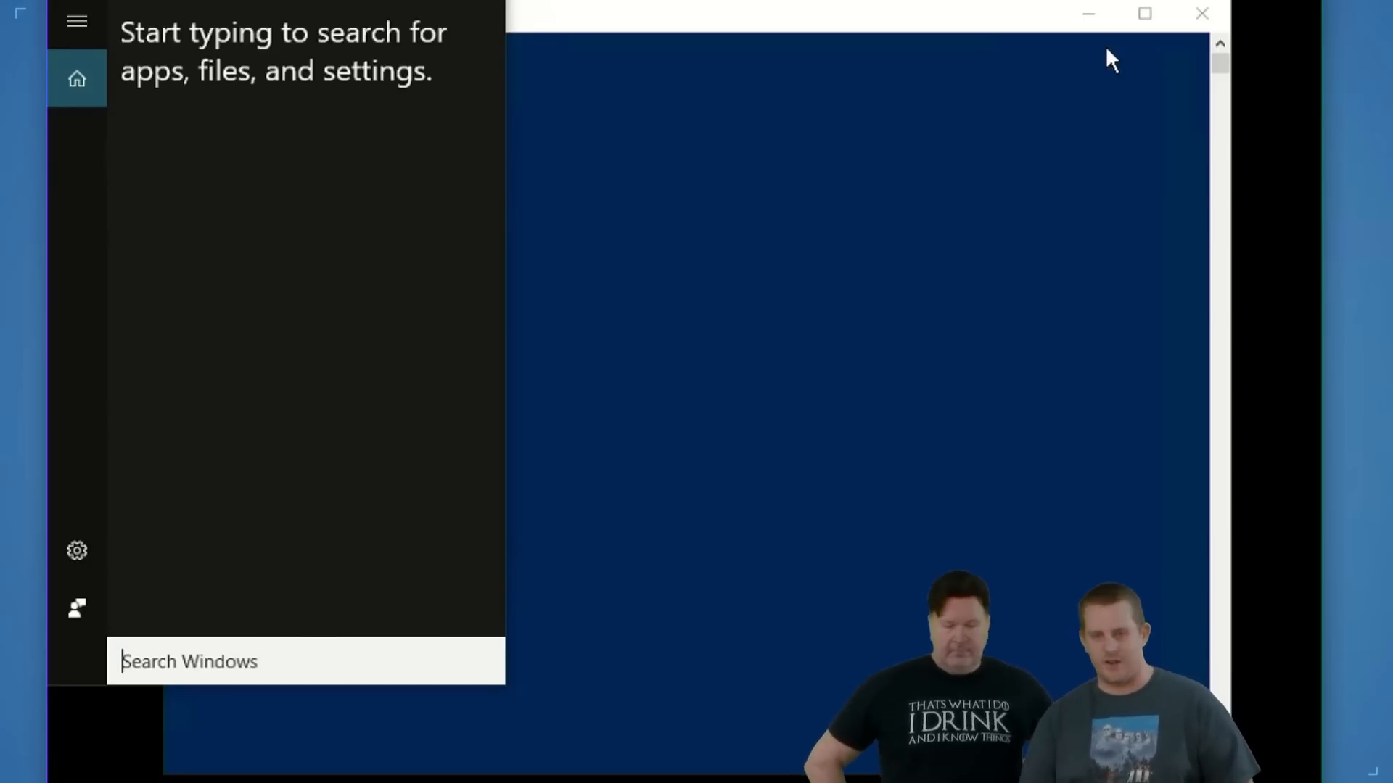
left_click(960, 190)
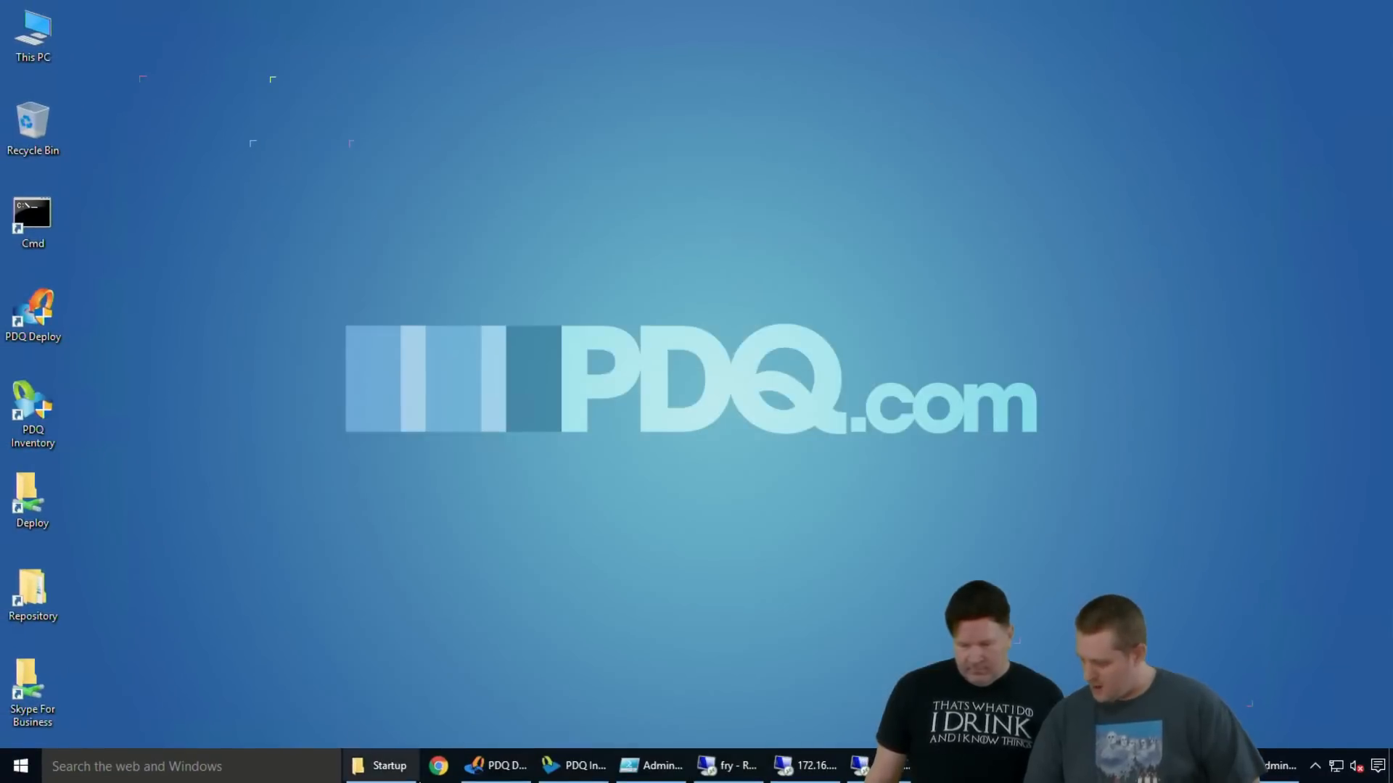
- Switch to PDQ Deploy, open the Get-AppxPackage - All Apps package, examine its Select Name, PackageFullName command, and close it
left_click(497, 765)
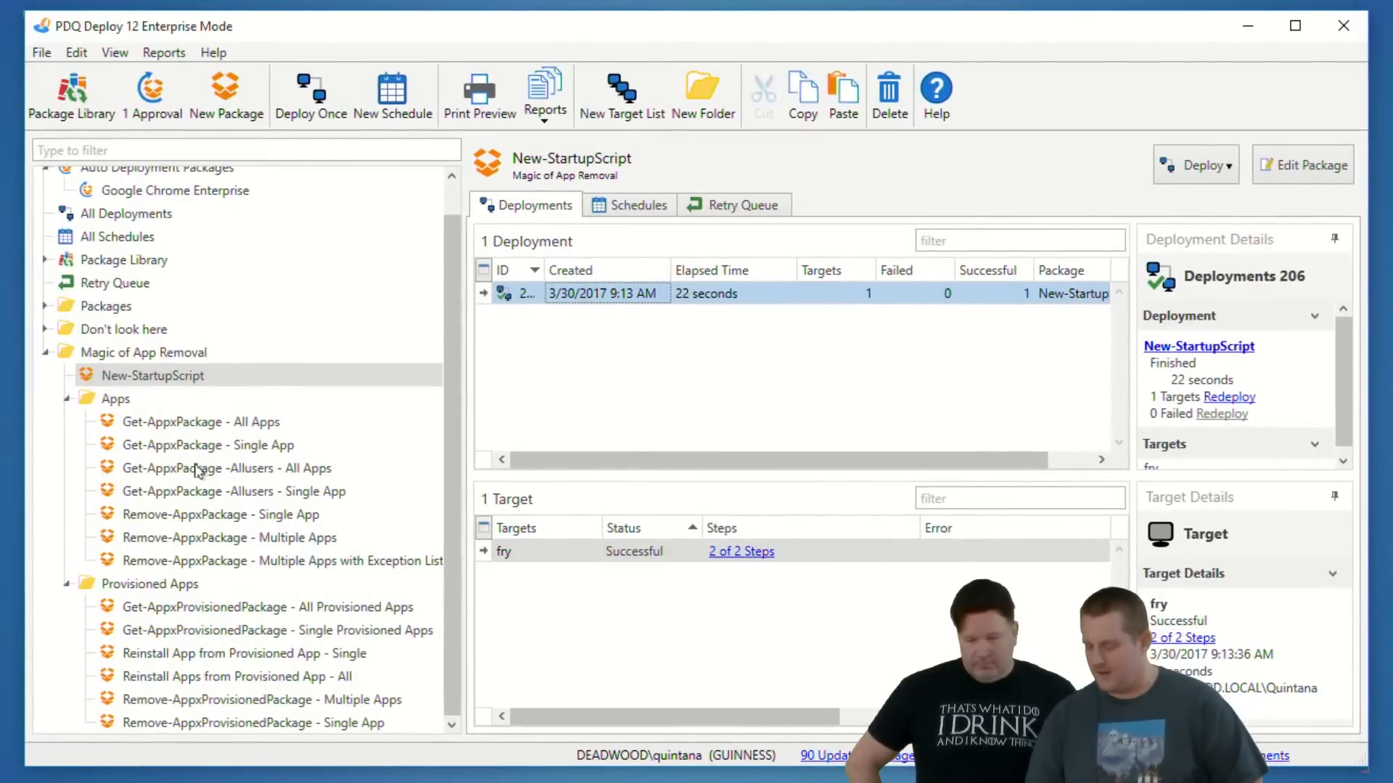
left_click(193, 422)
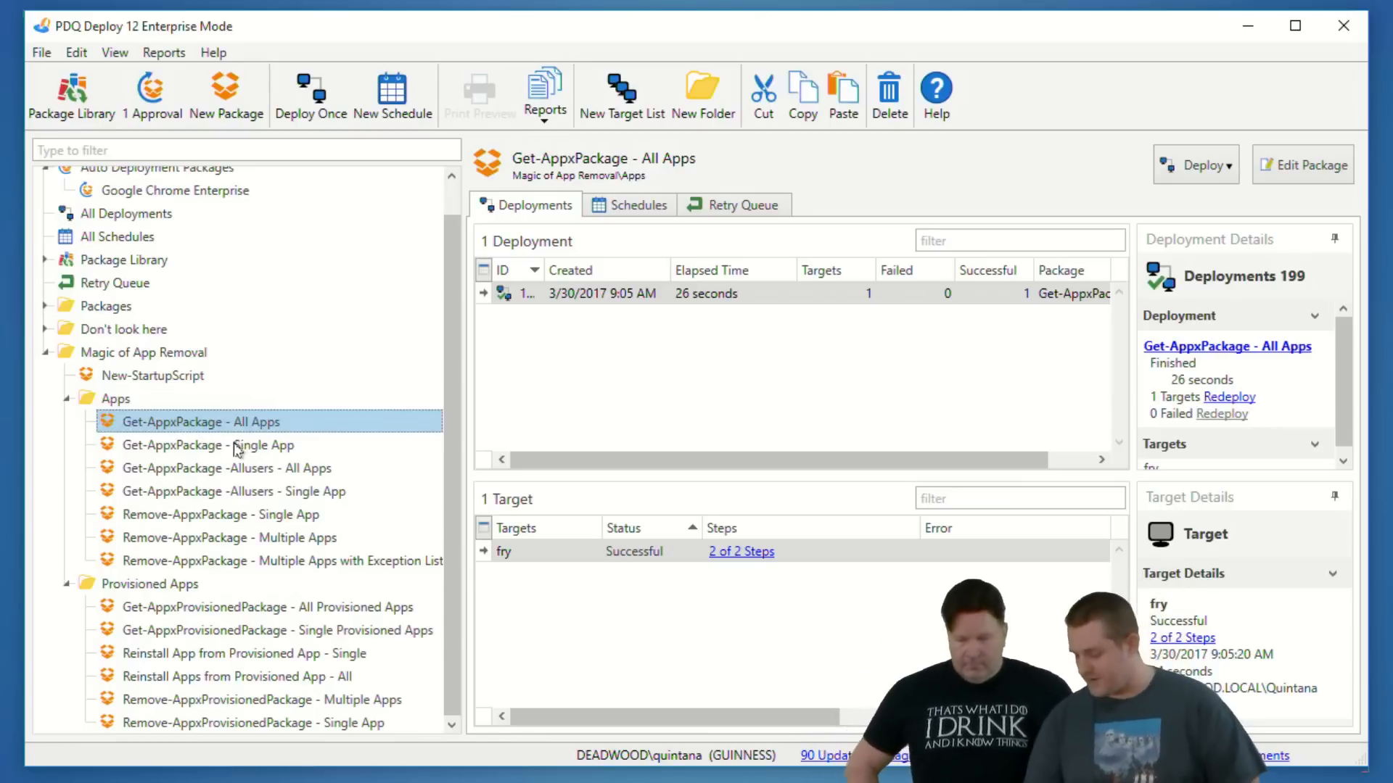
left_click(190, 444)
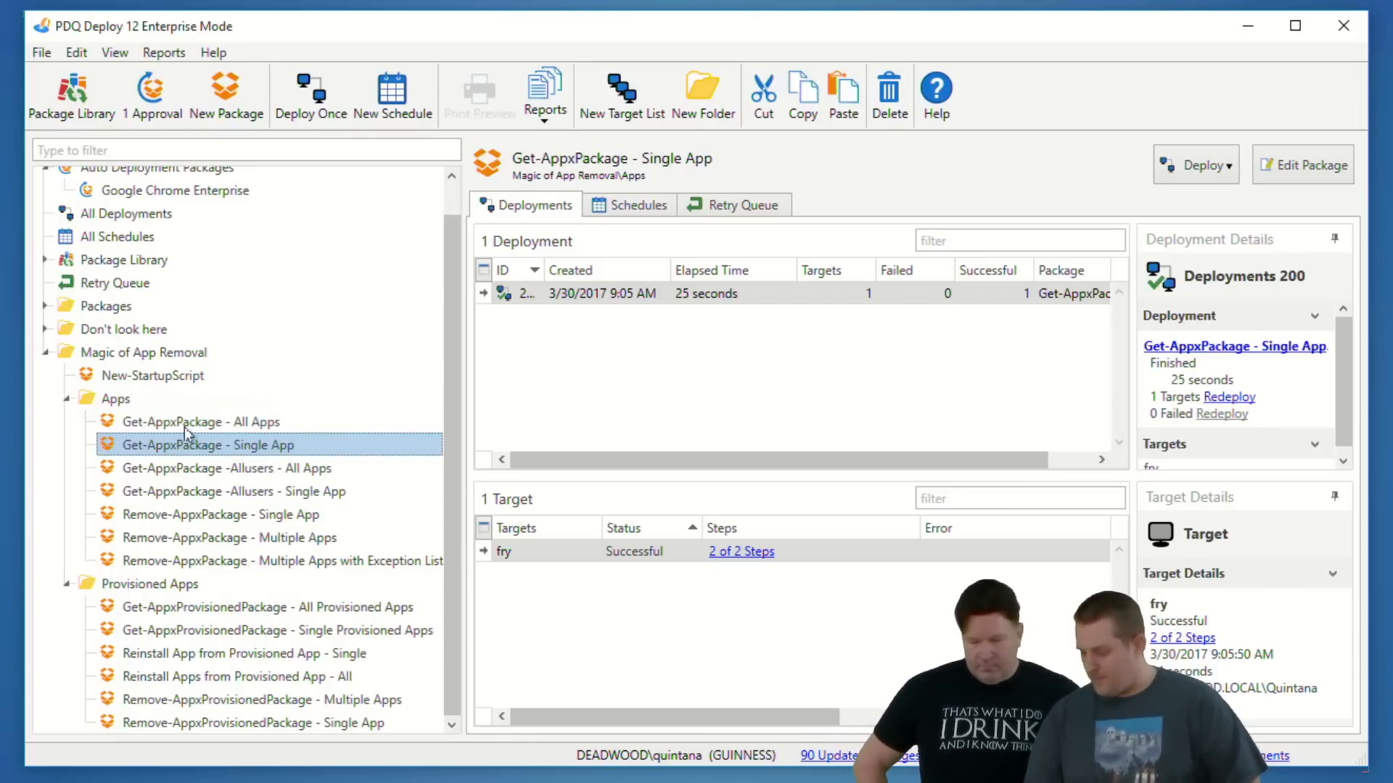
left_click(187, 422)
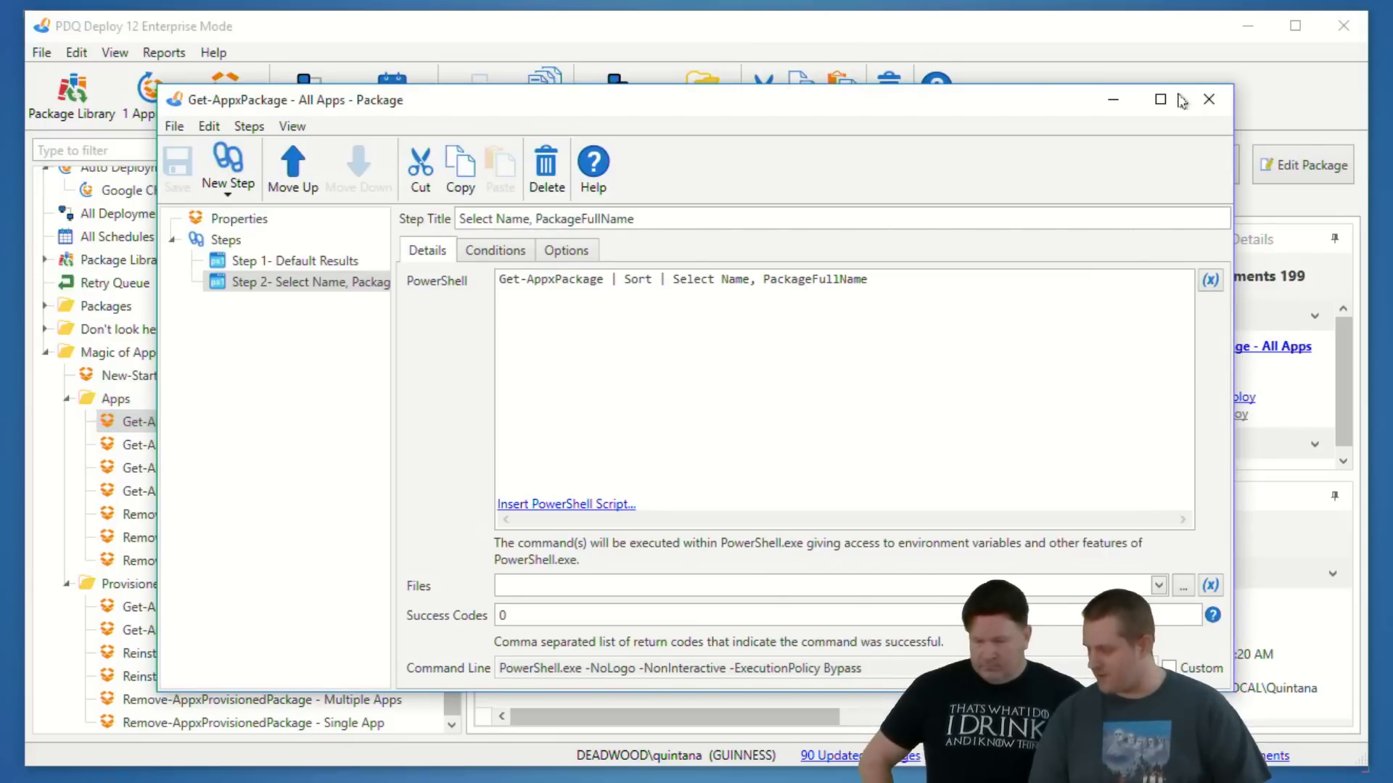
left_click(1209, 101)
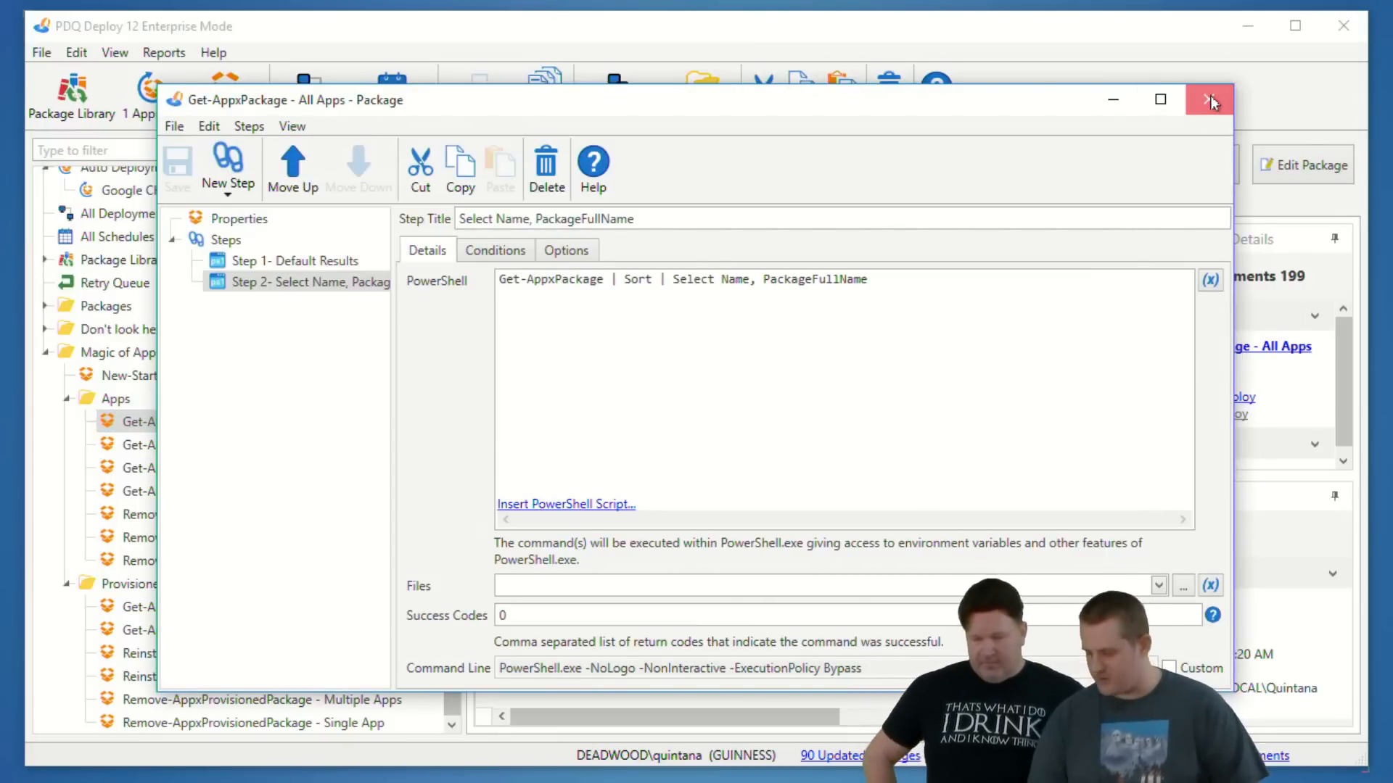
- Deploy the Get-AppxPackage - All Apps package once to fry and open the deployment's step results
key("ctrl+d")
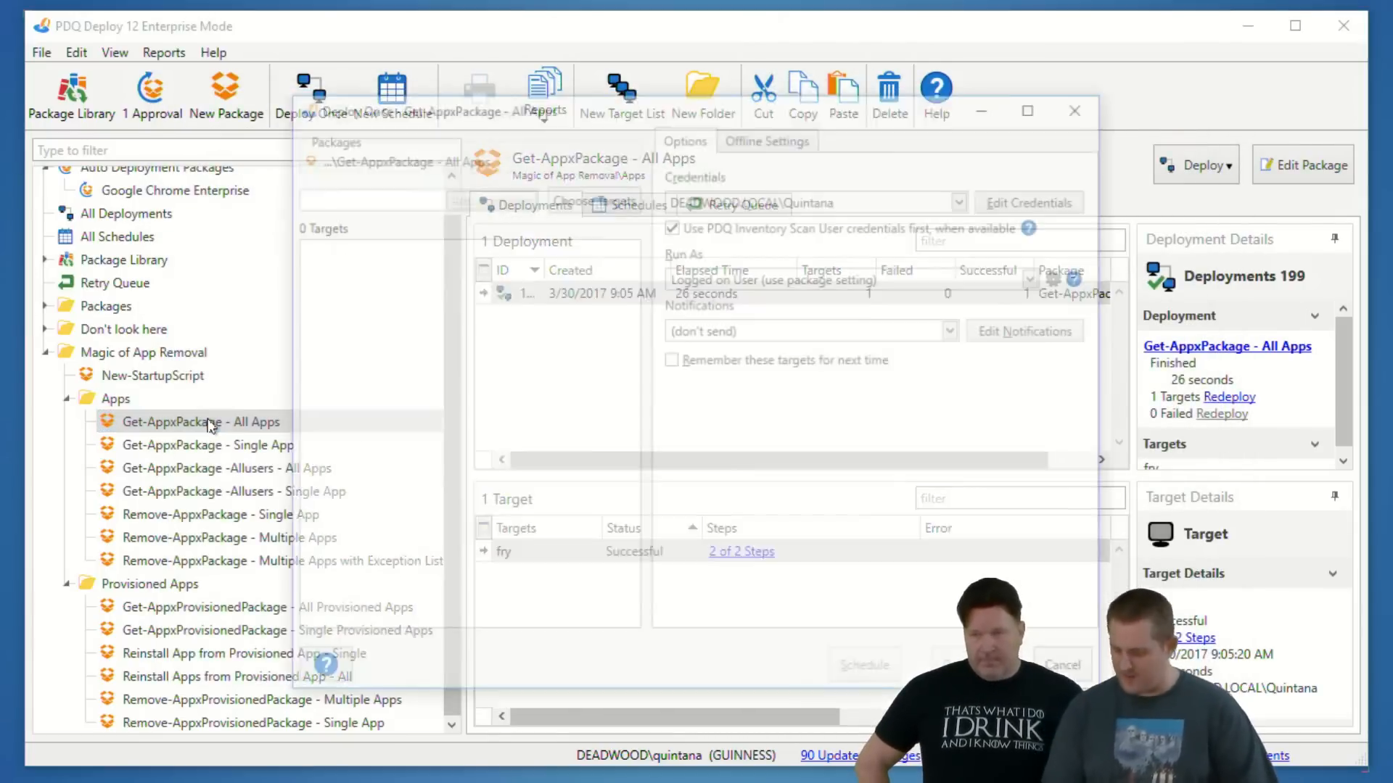
type("fry")
key("Return")
key("Return")
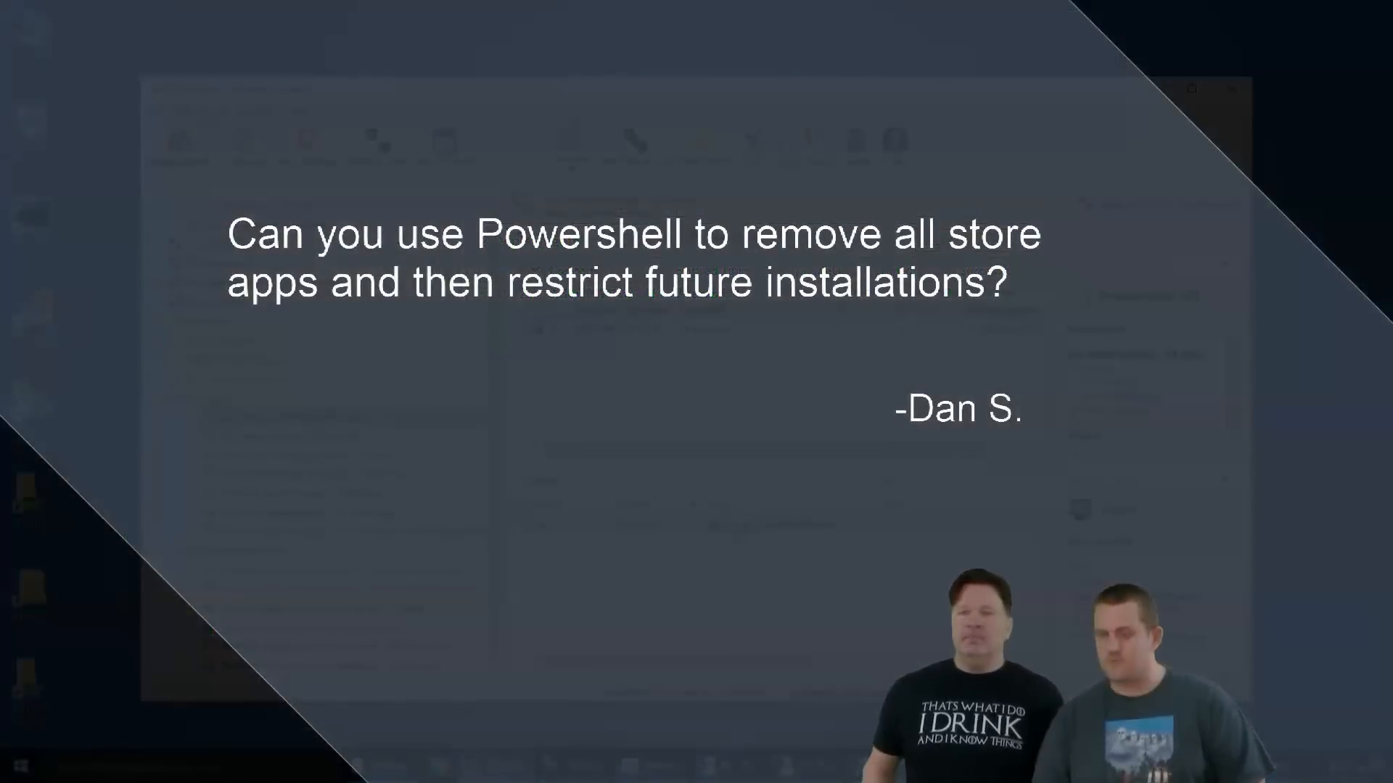
left_click(738, 527)
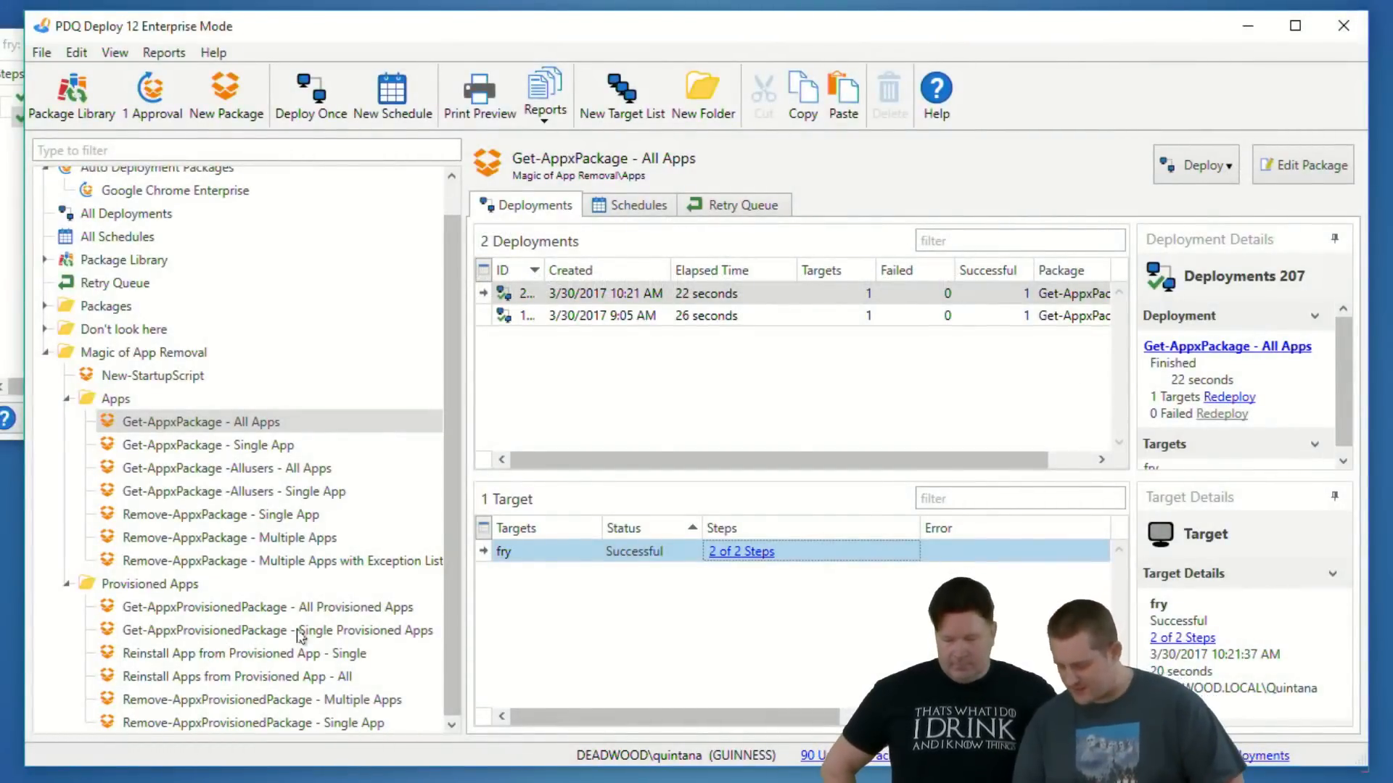
- Deploy the Get-AppxProvisionedPackage - All Provisioned Apps package once to fry
left_click(260, 611)
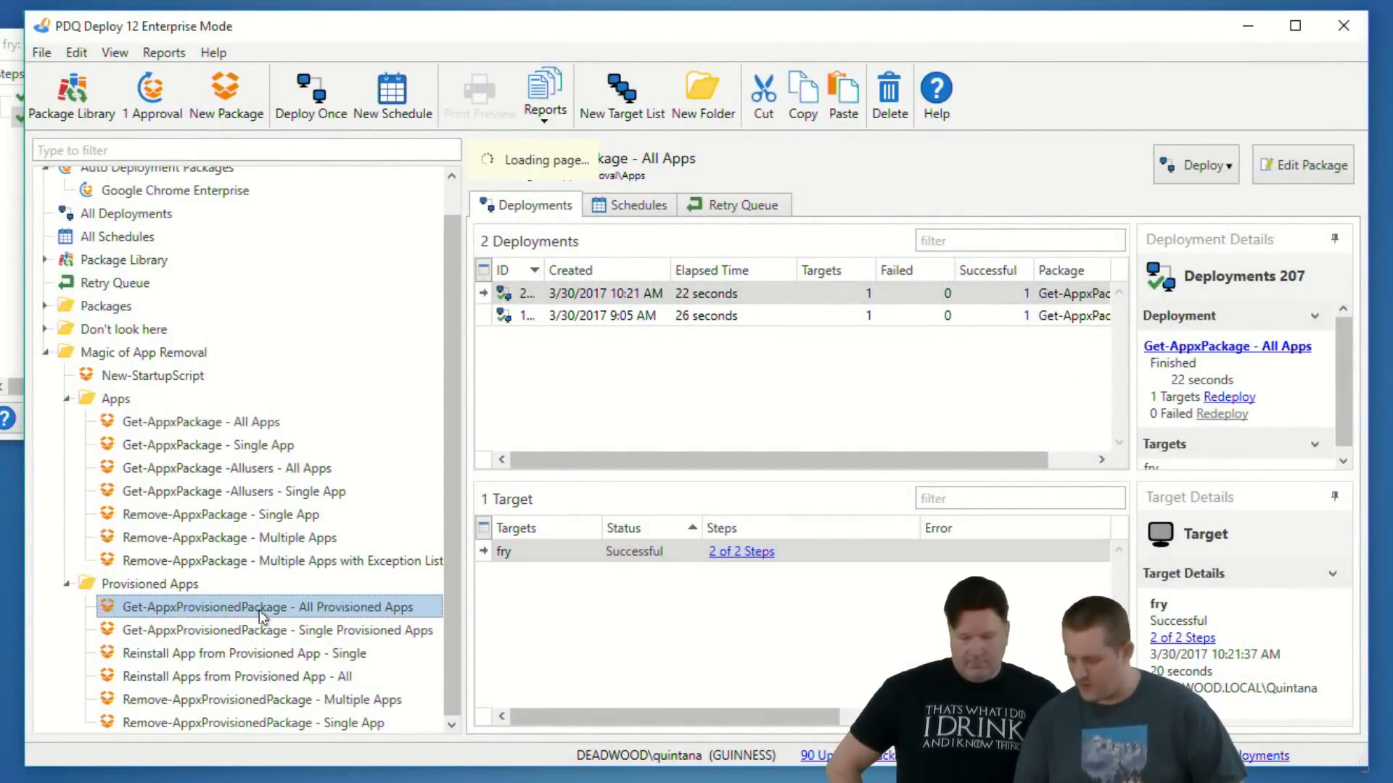
key("ctrl+d")
type("fry")
key("Return")
key("Return")
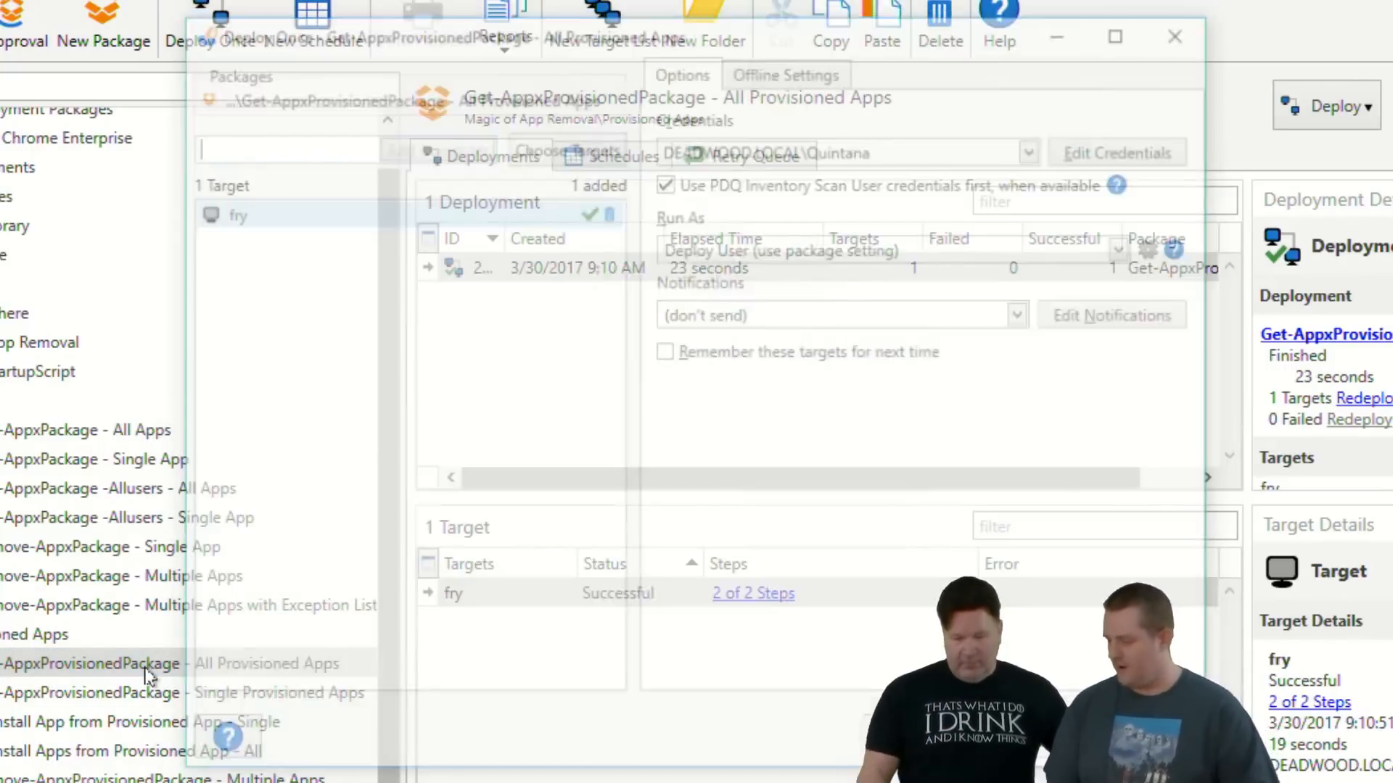
- Open the All Provisioned Apps package, examine the PowerShell command of its Only DisplayName step, and close the package
double_click(166, 675)
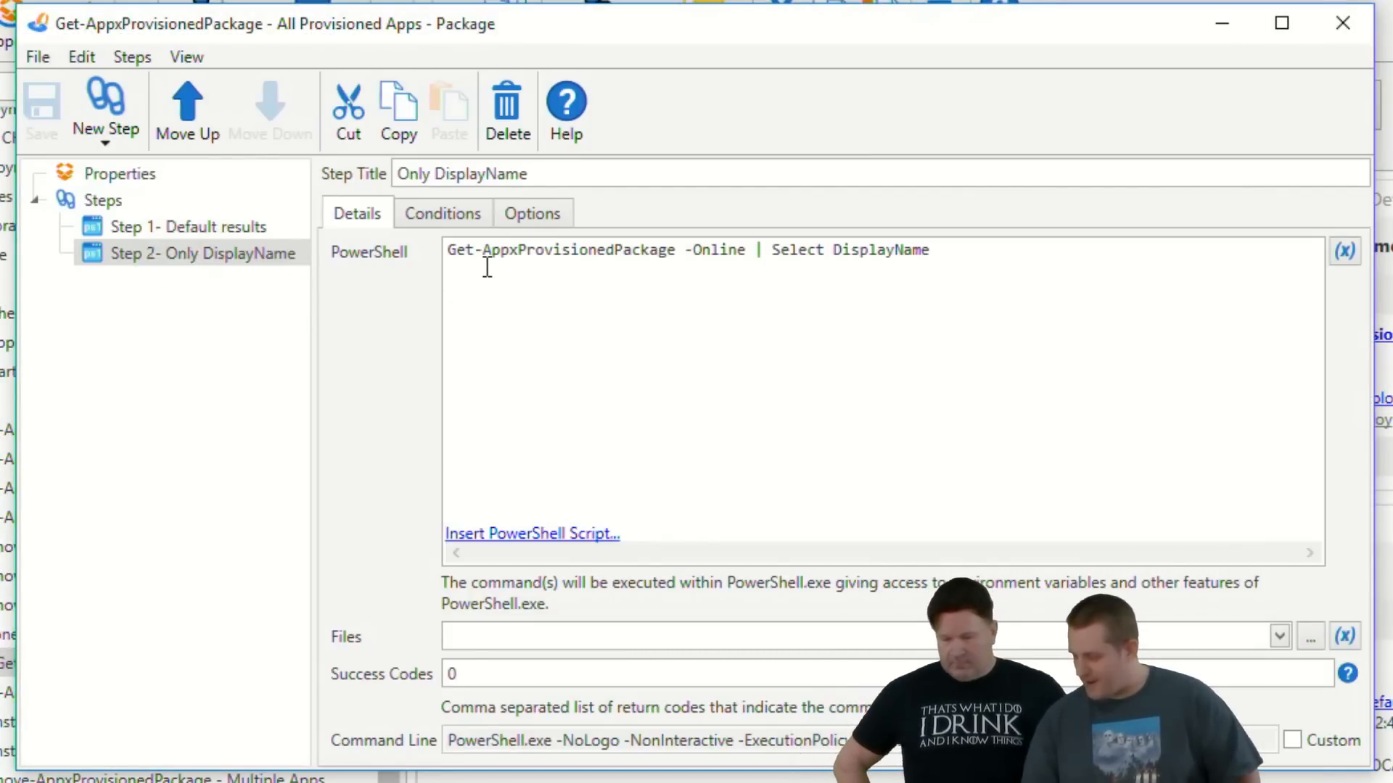
left_click_drag(433, 250, 744, 259)
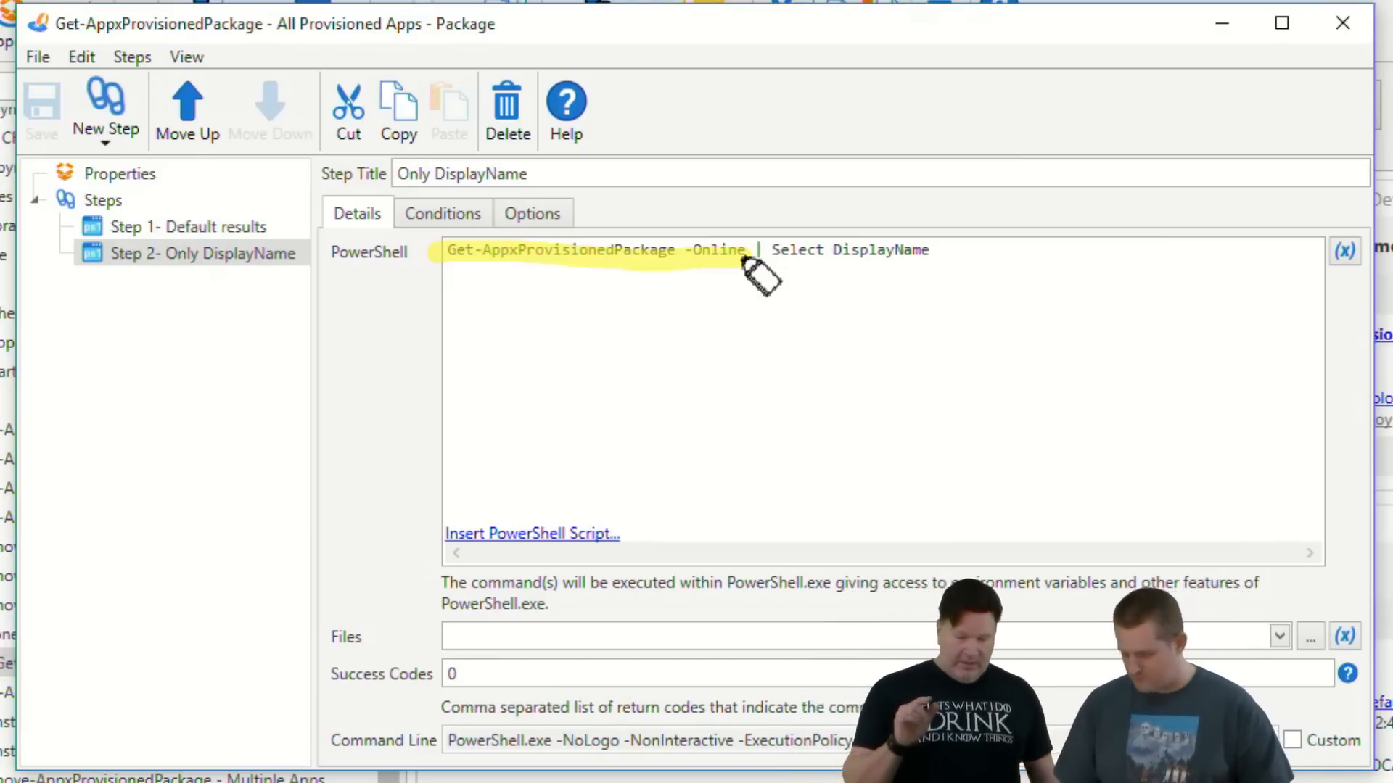
key("Escape")
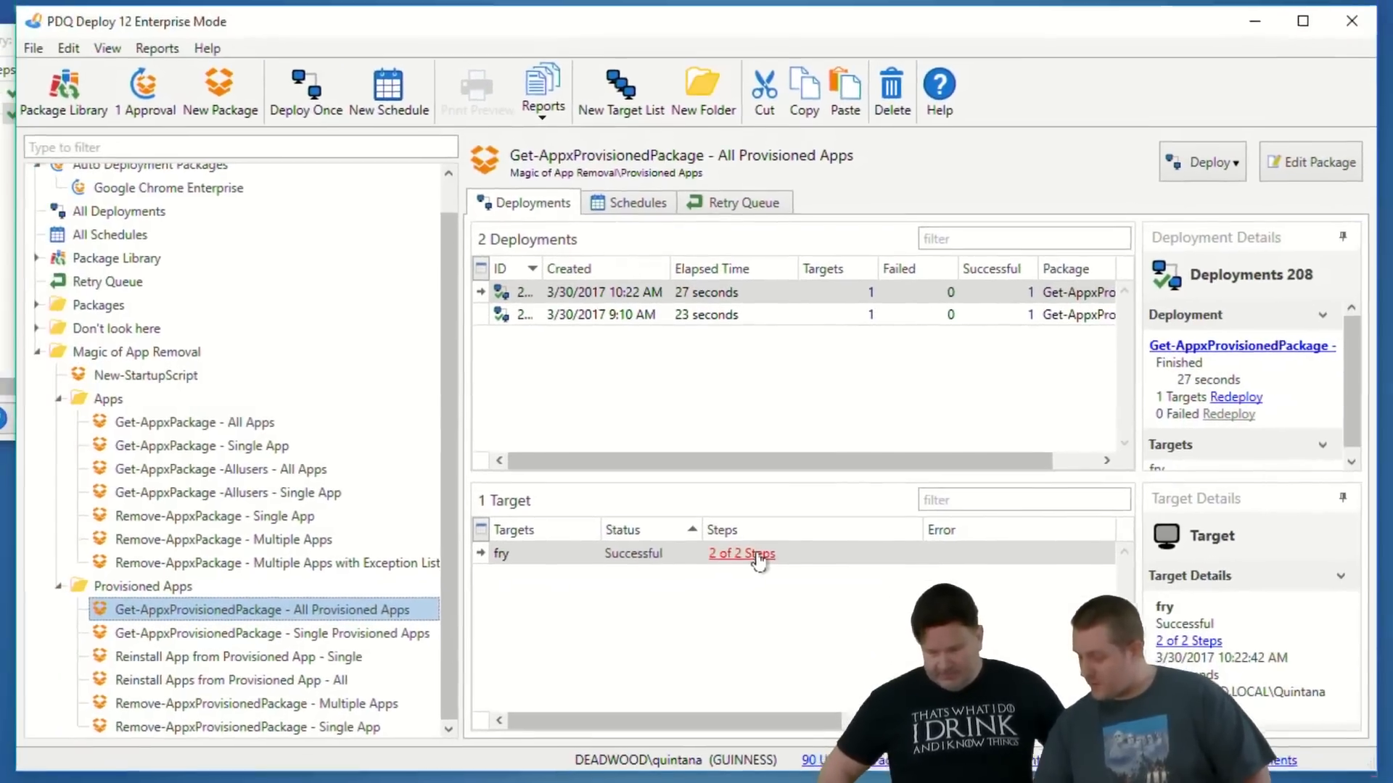
- Open fry's step results for the provisioned apps deployment, view the Default results output log, and close the log
left_click(758, 558)
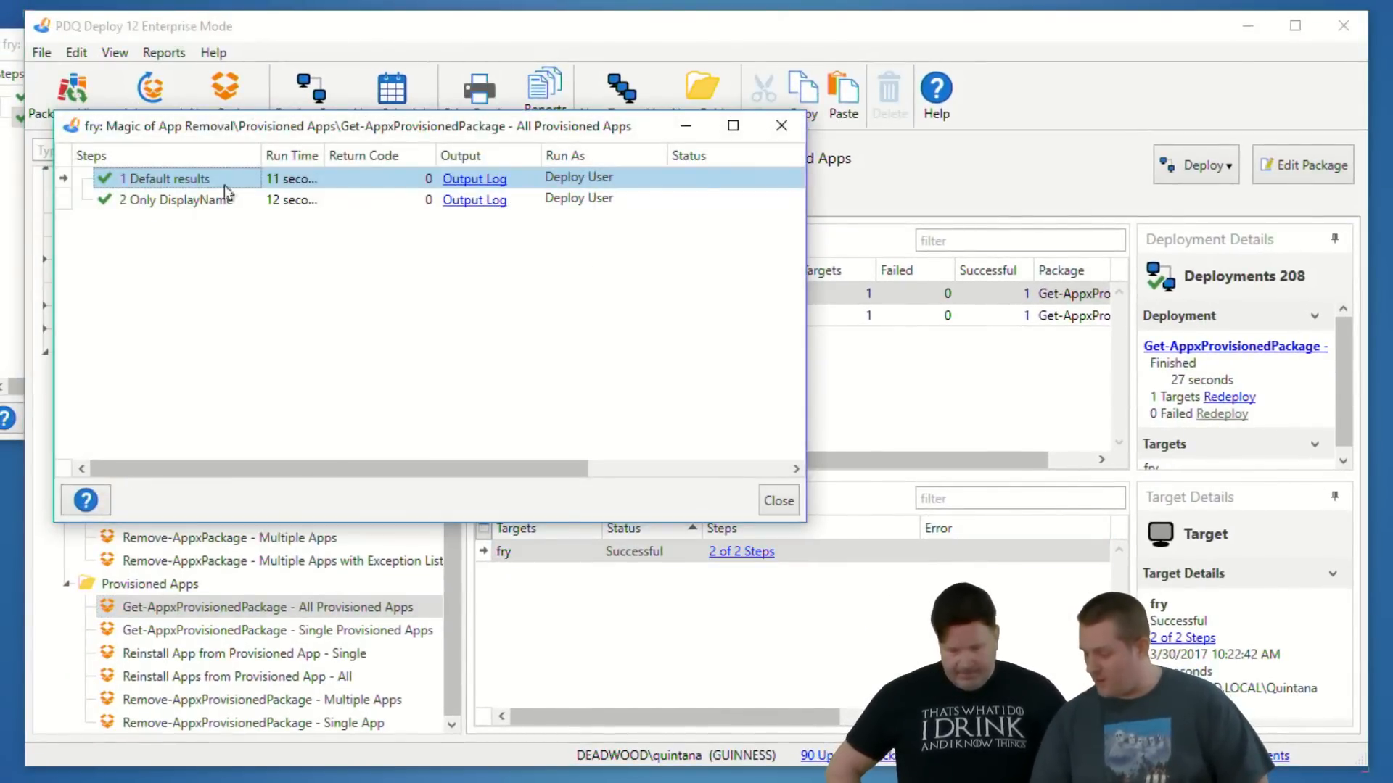
left_click(476, 180)
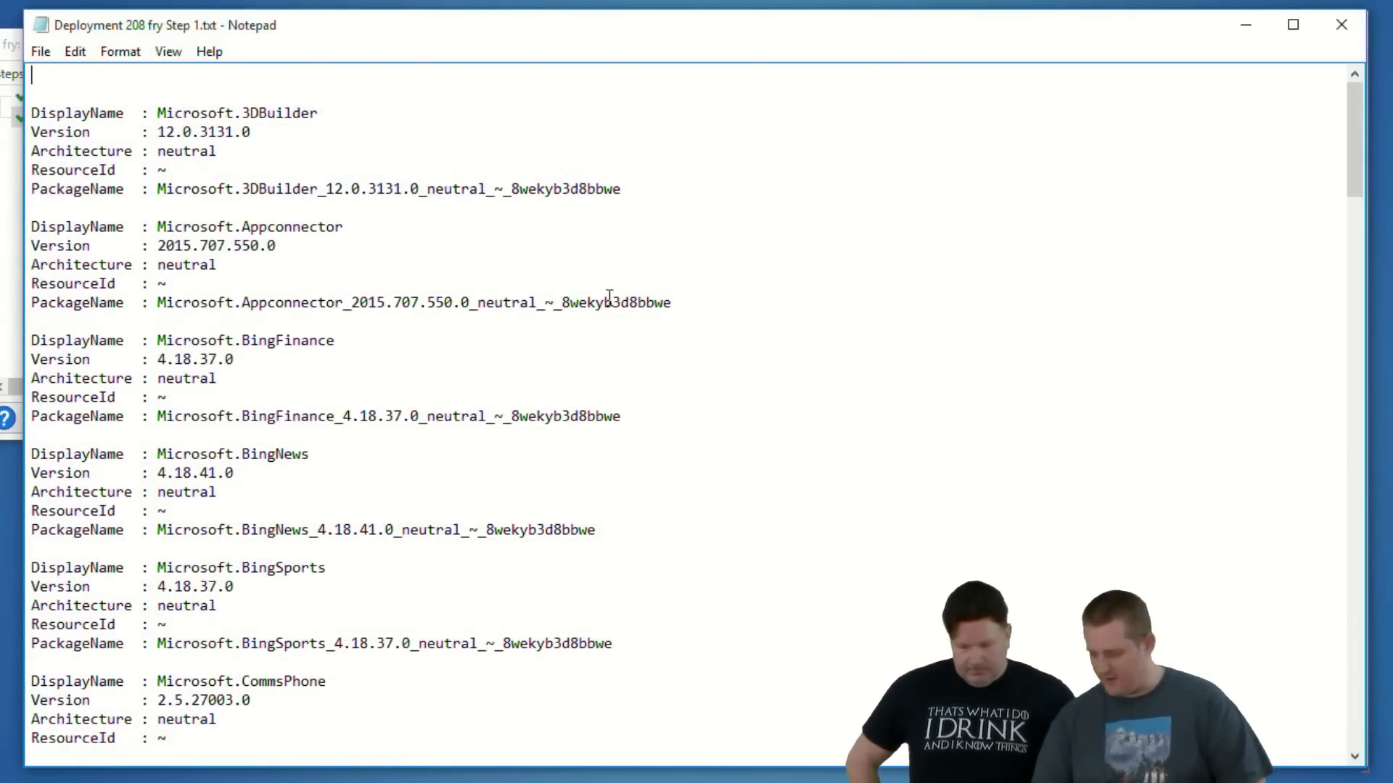
left_click(1341, 25)
- View the Only DisplayName output log, find the Microsoft.XboxApp and Microsoft.People entries, and close the log
left_click(479, 201)
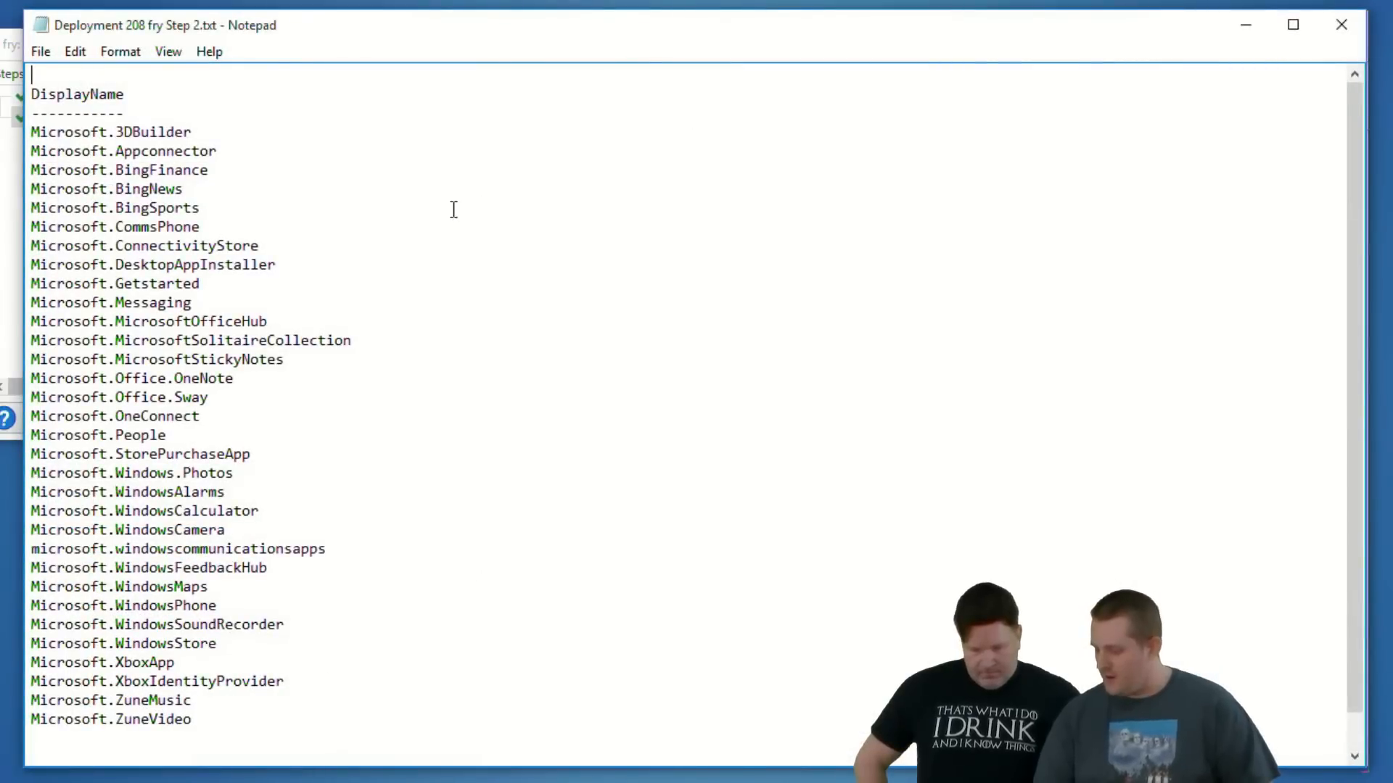
mouse_move(120, 124)
left_mouse_down()
mouse_move(62, 202)
mouse_move(186, 737)
mouse_move(270, 234)
mouse_move(101, 134)
left_mouse_up()
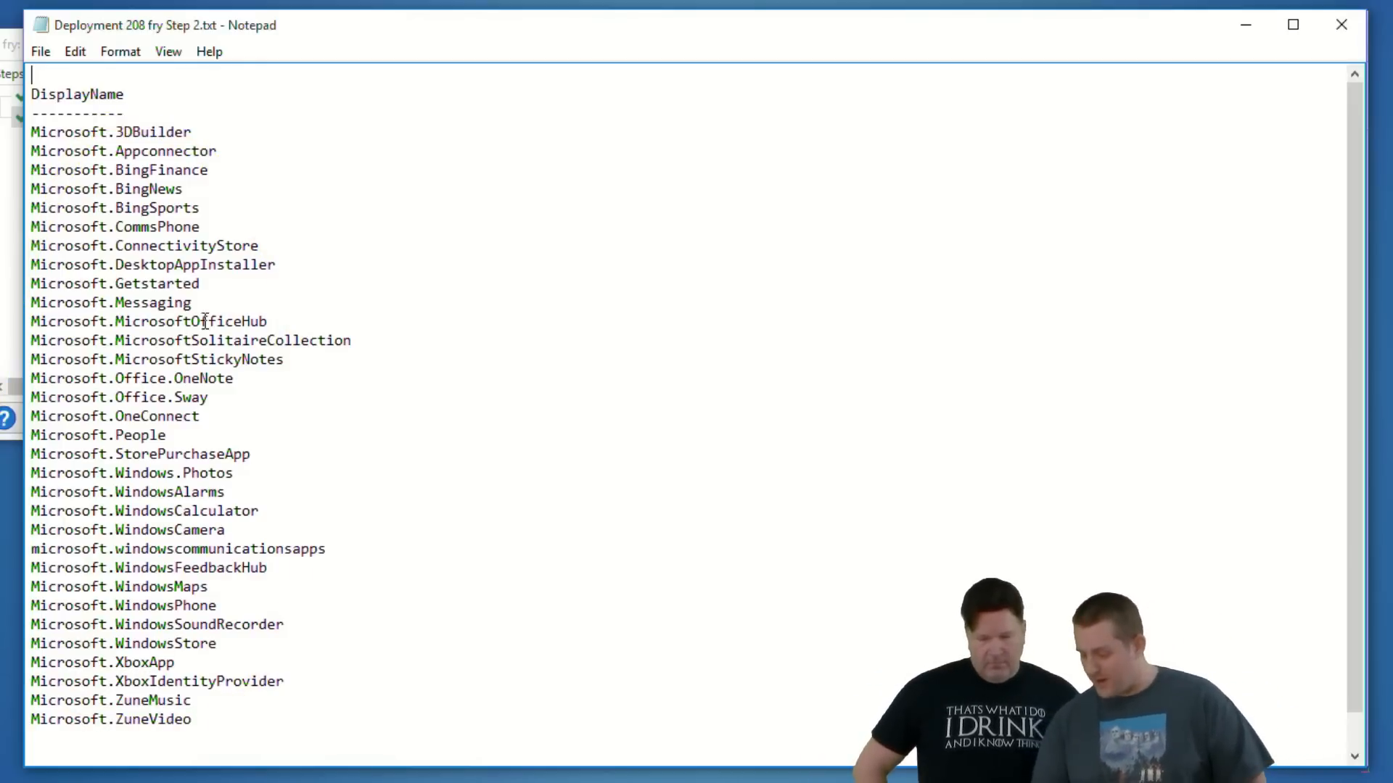
triple_click(172, 663)
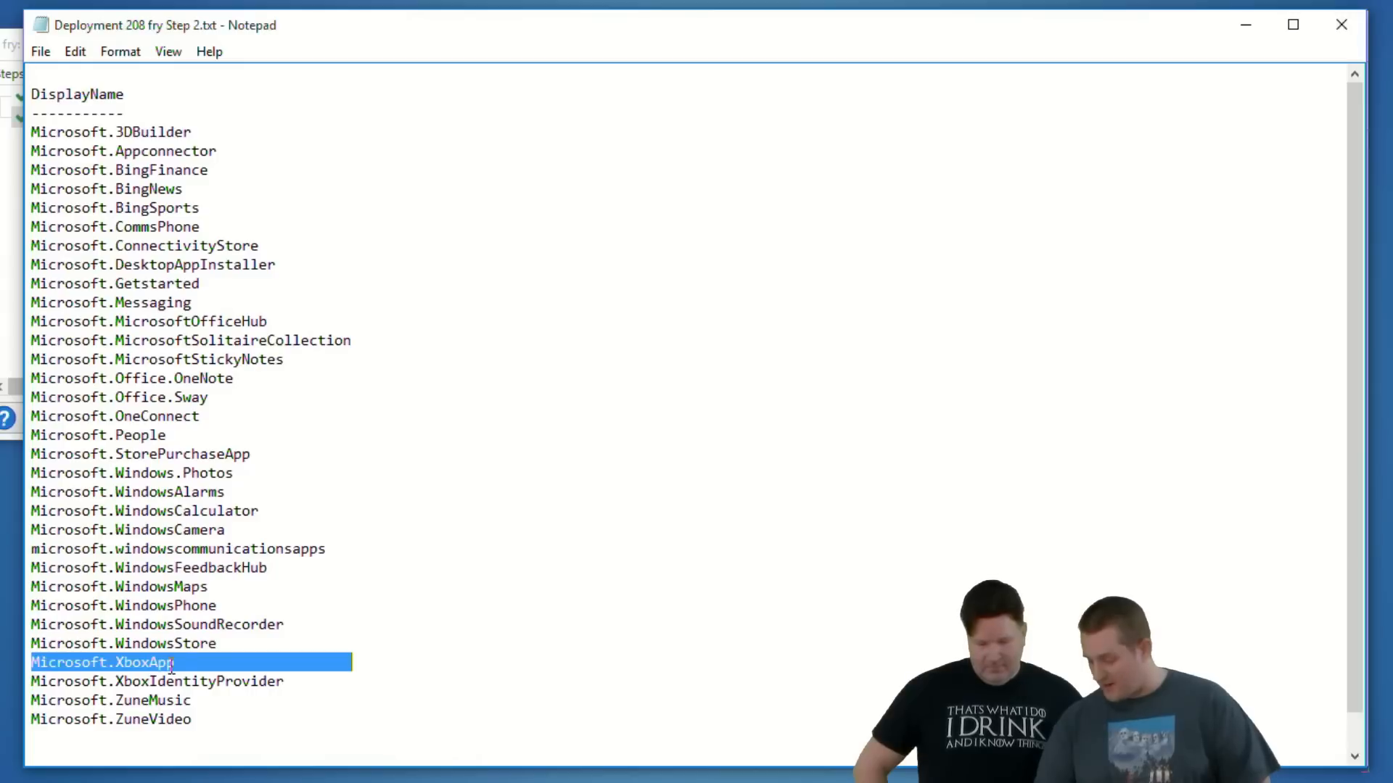
left_click(165, 546)
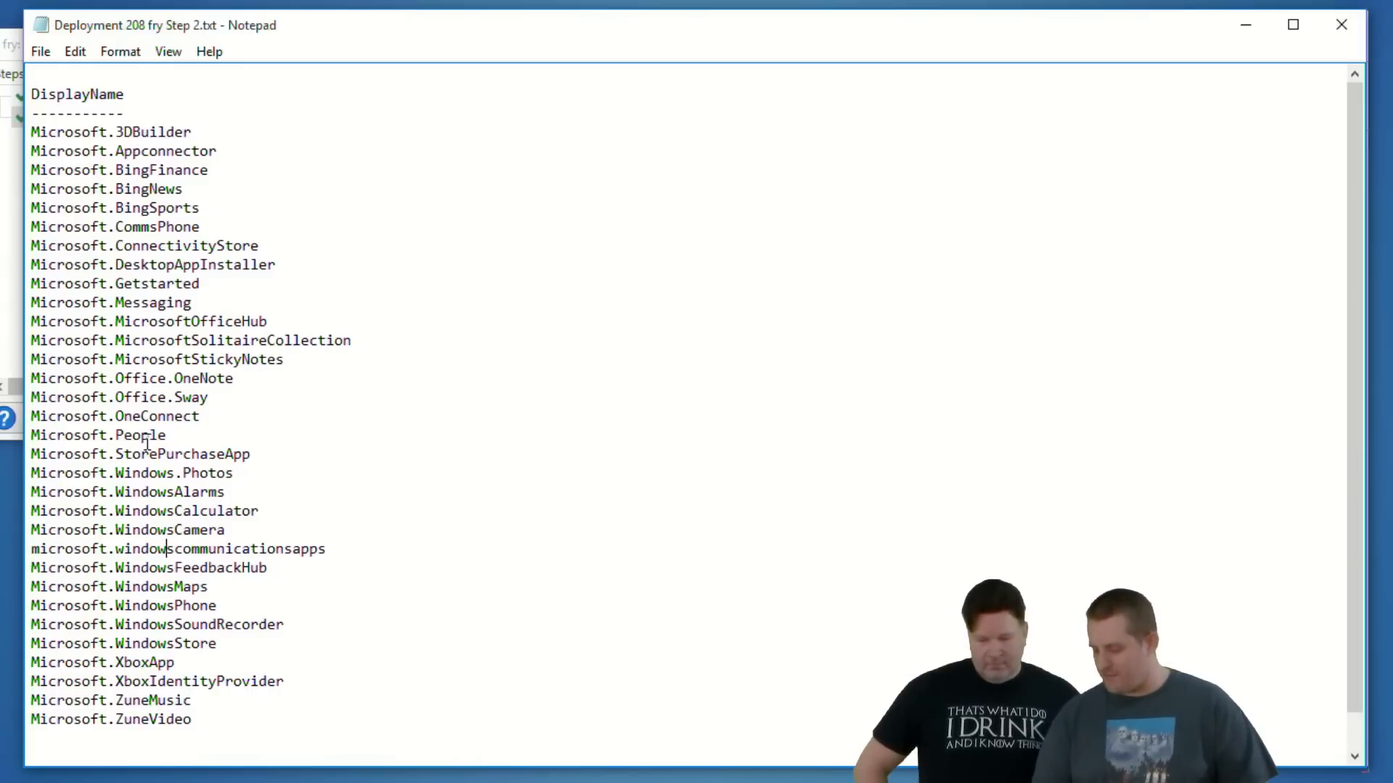
double_click(147, 441)
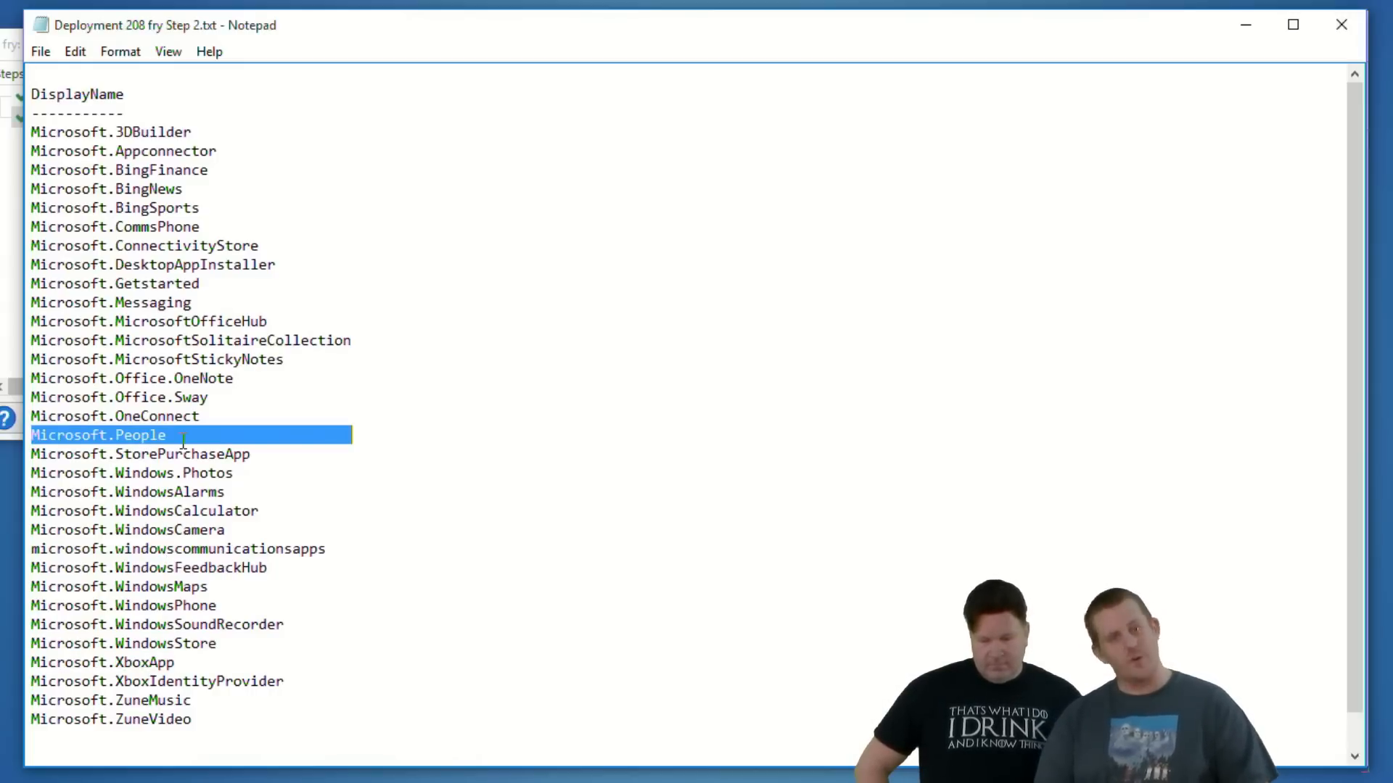
left_click(1341, 28)
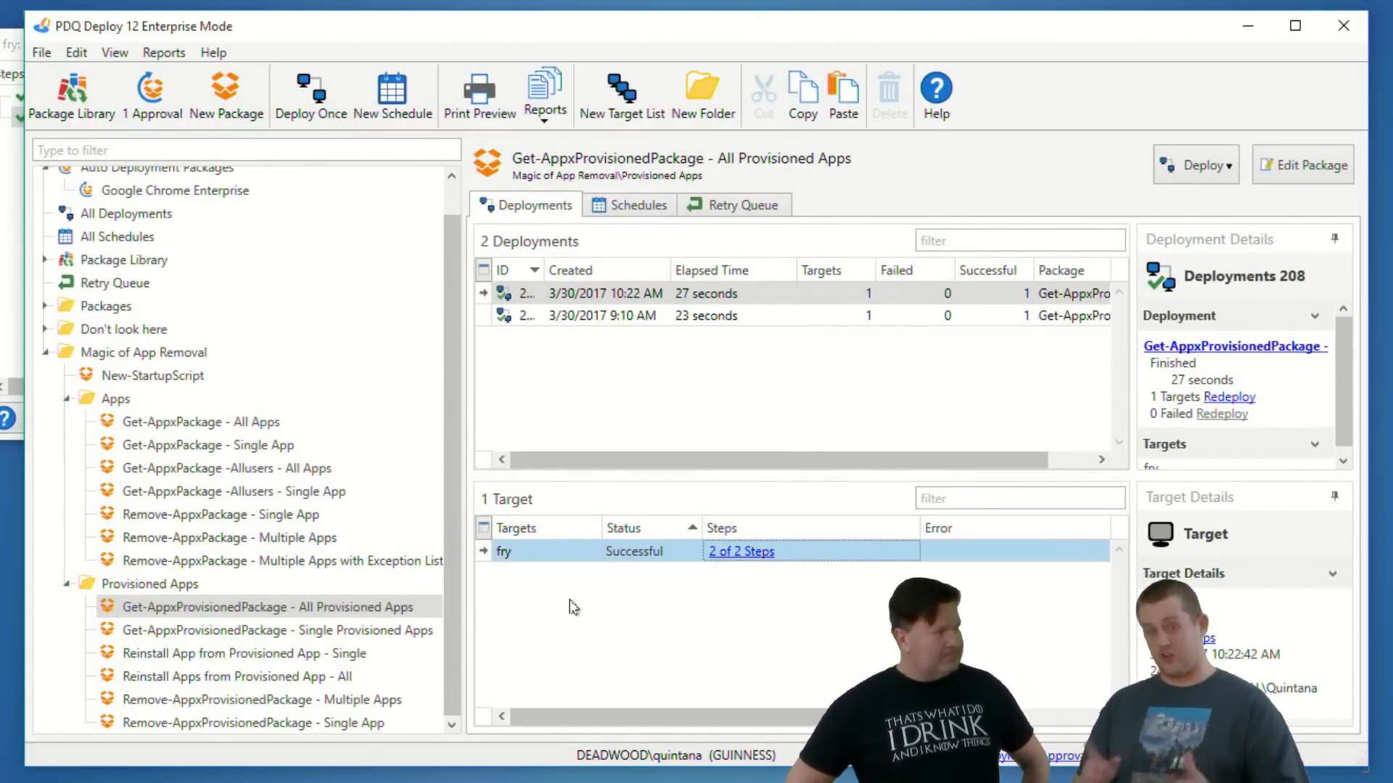
- Open the Select Name, PackageFullName output log of the Get-AppxPackage - All Apps deployment, examine entries down to Microsoft.Windows.Cortana, and close it
left_click(252, 423)
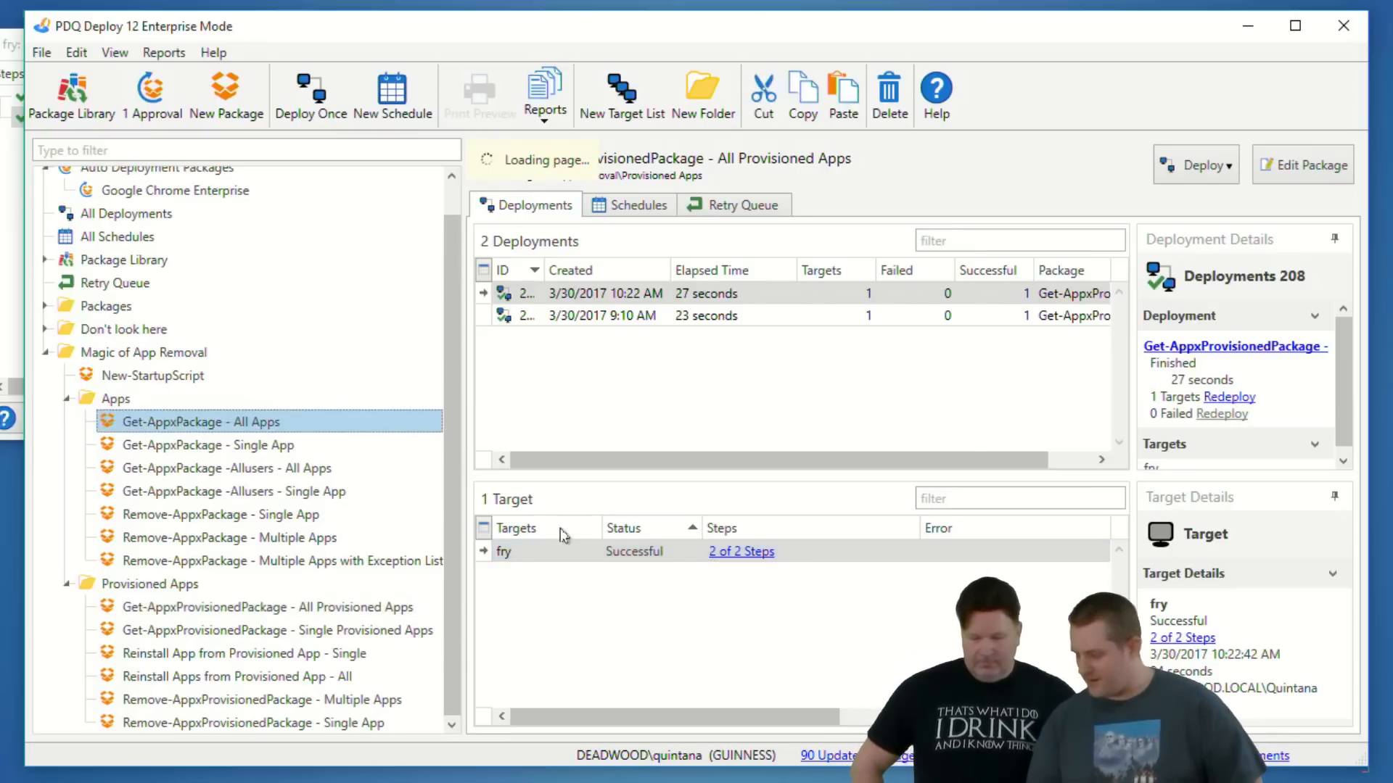
left_click(751, 557)
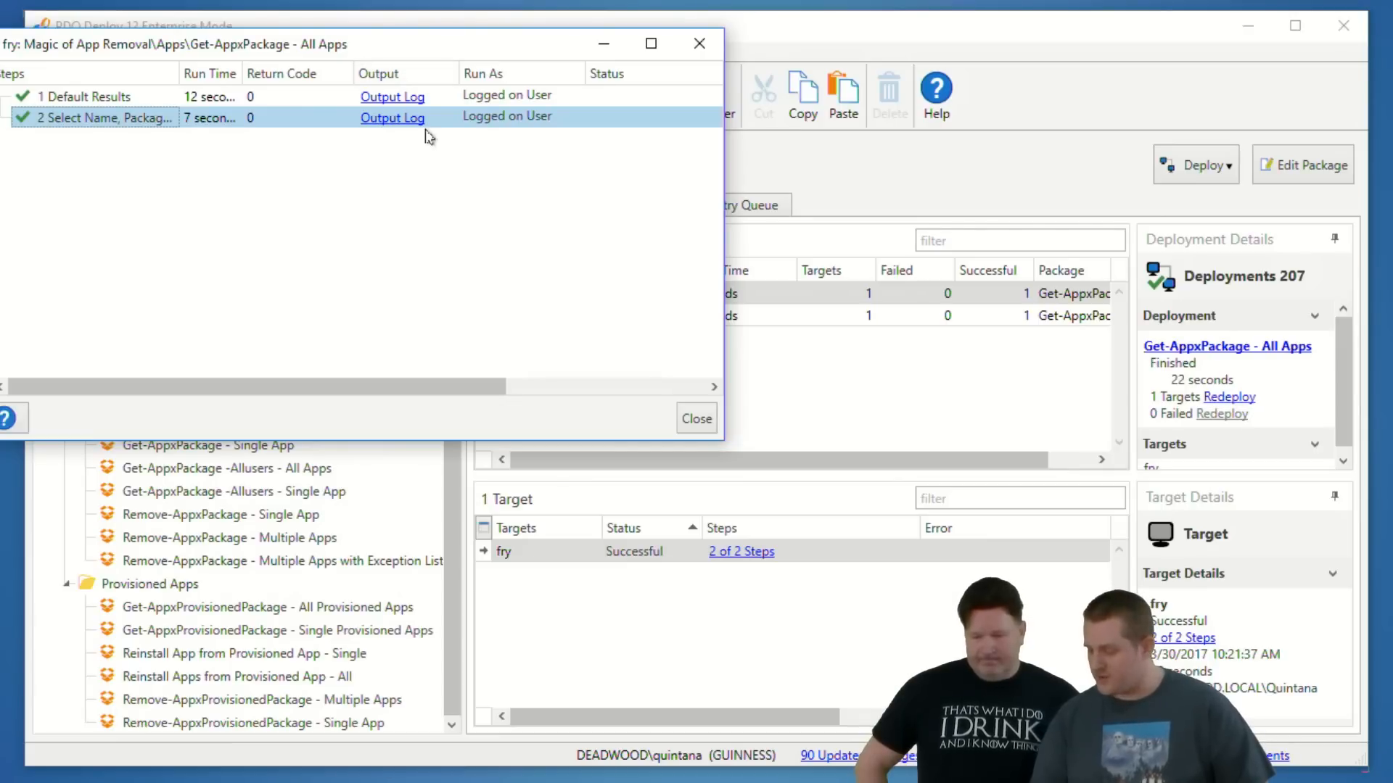
left_click(393, 120)
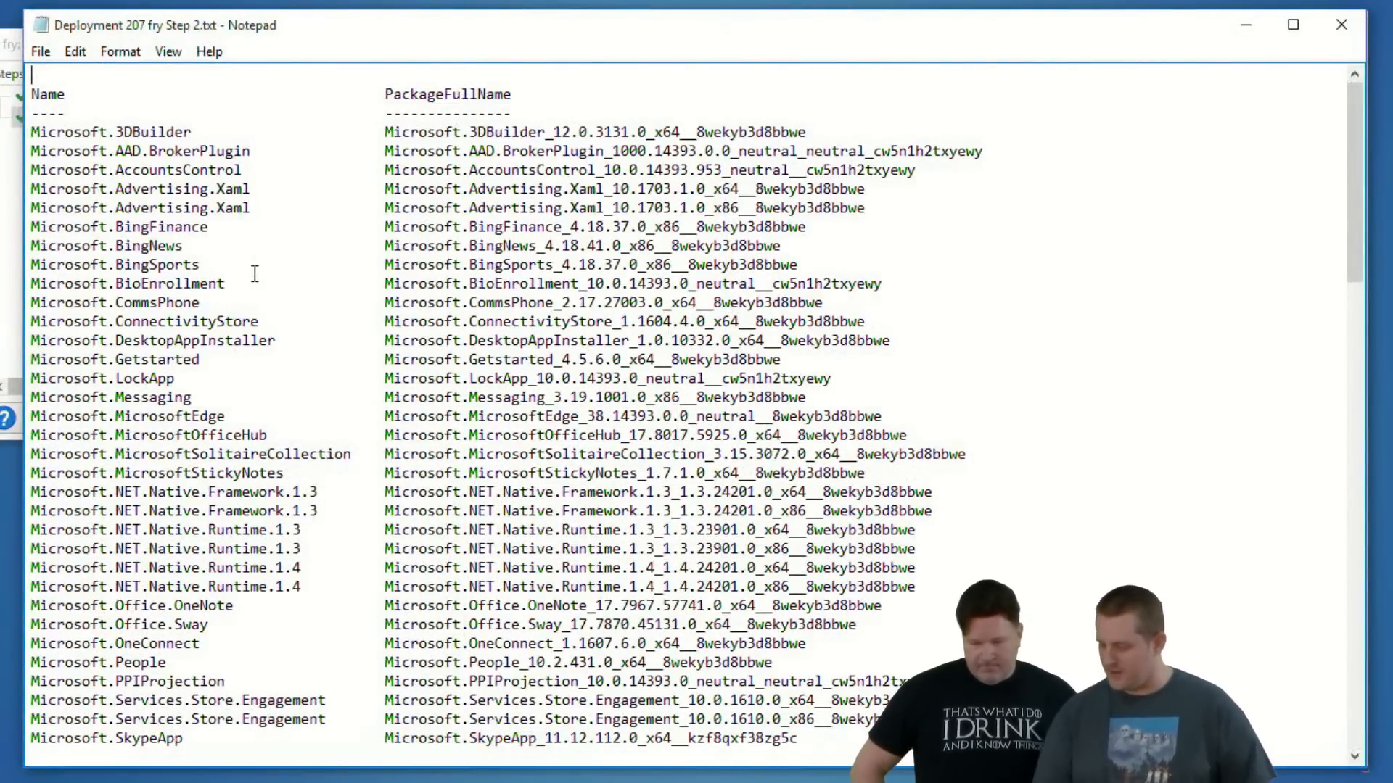
scroll(257, 274, "down", 11)
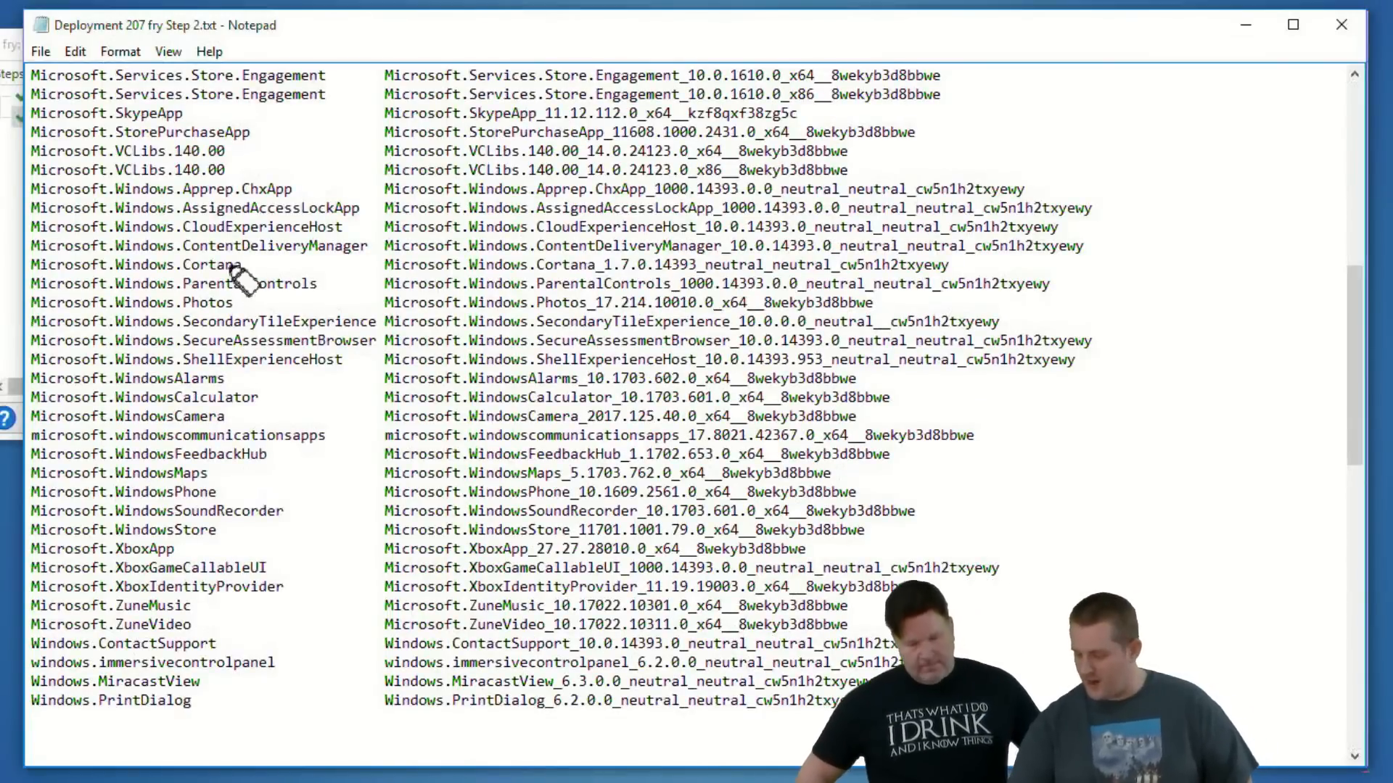
left_click_drag(242, 266, 38, 267)
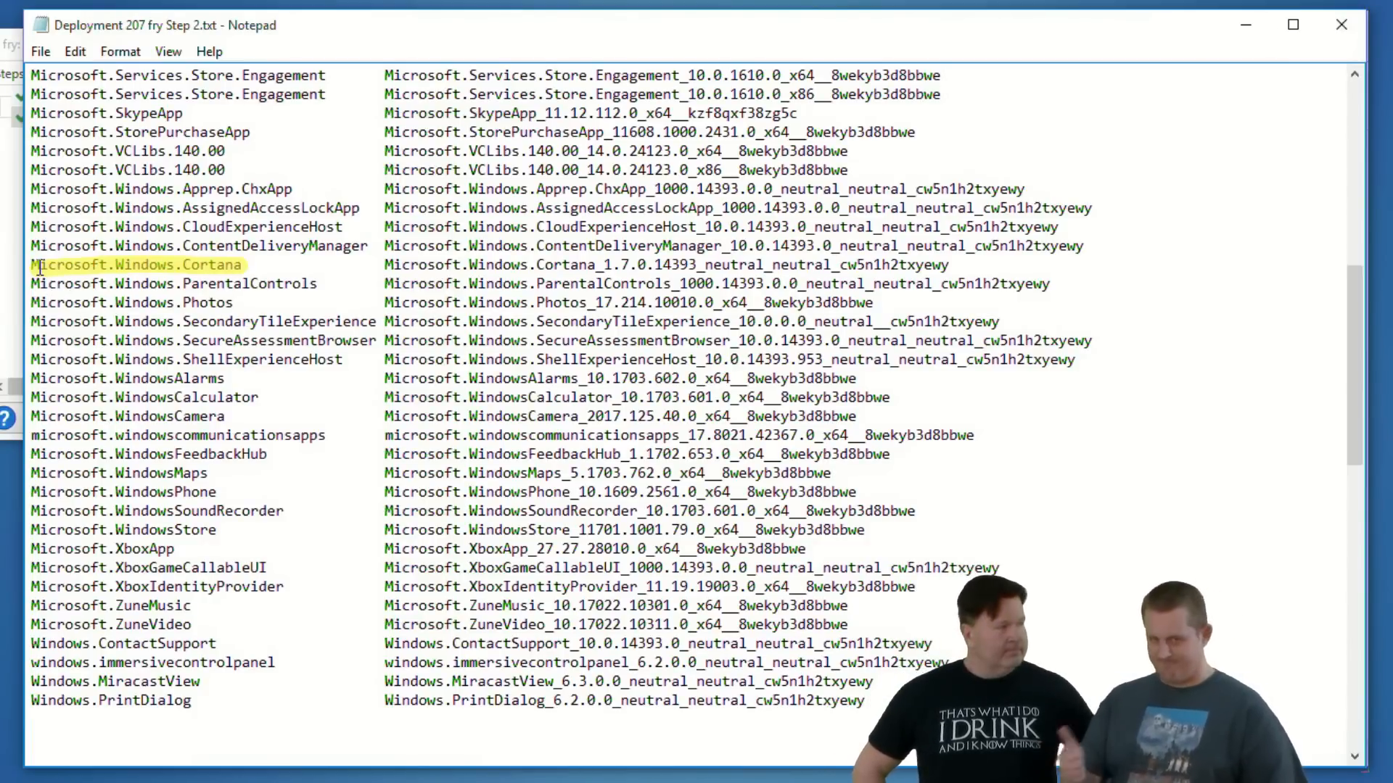
key("Escape")
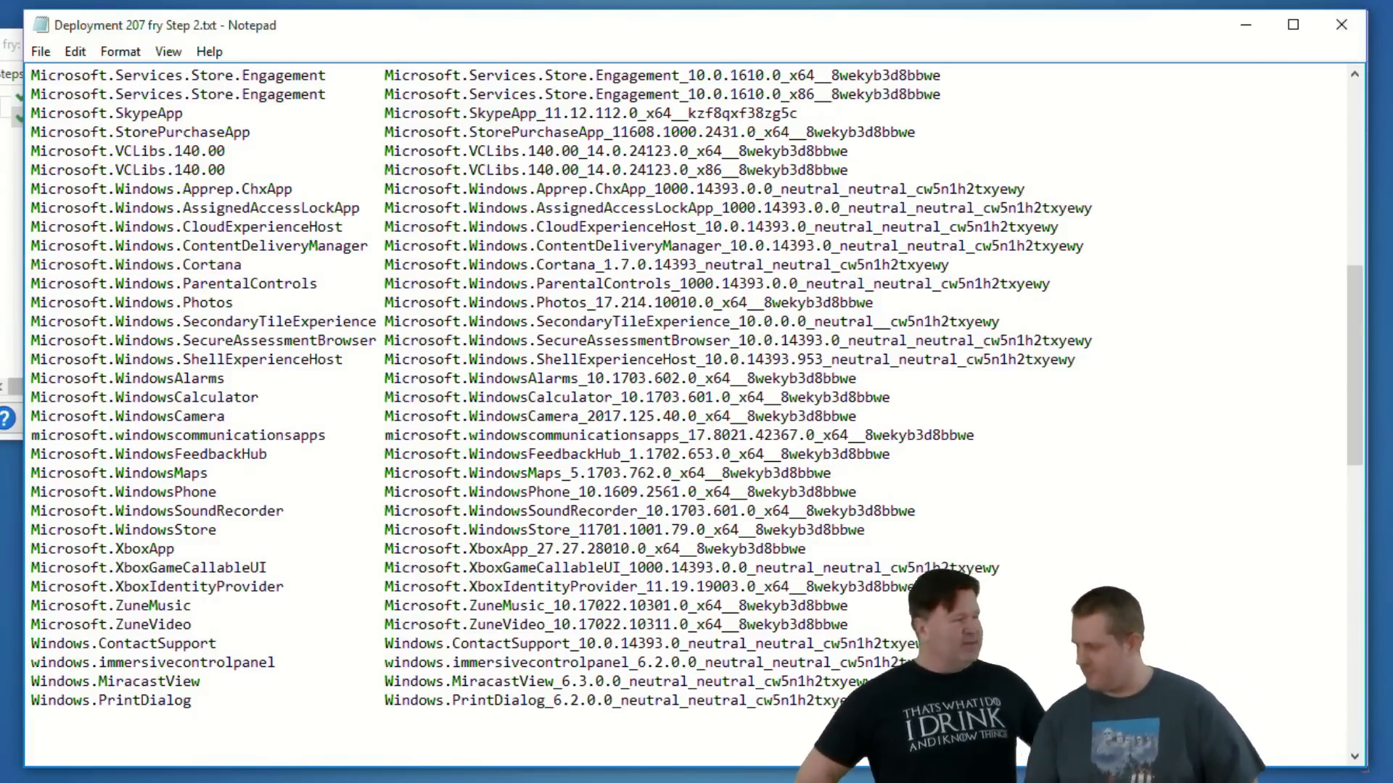
left_click(1341, 28)
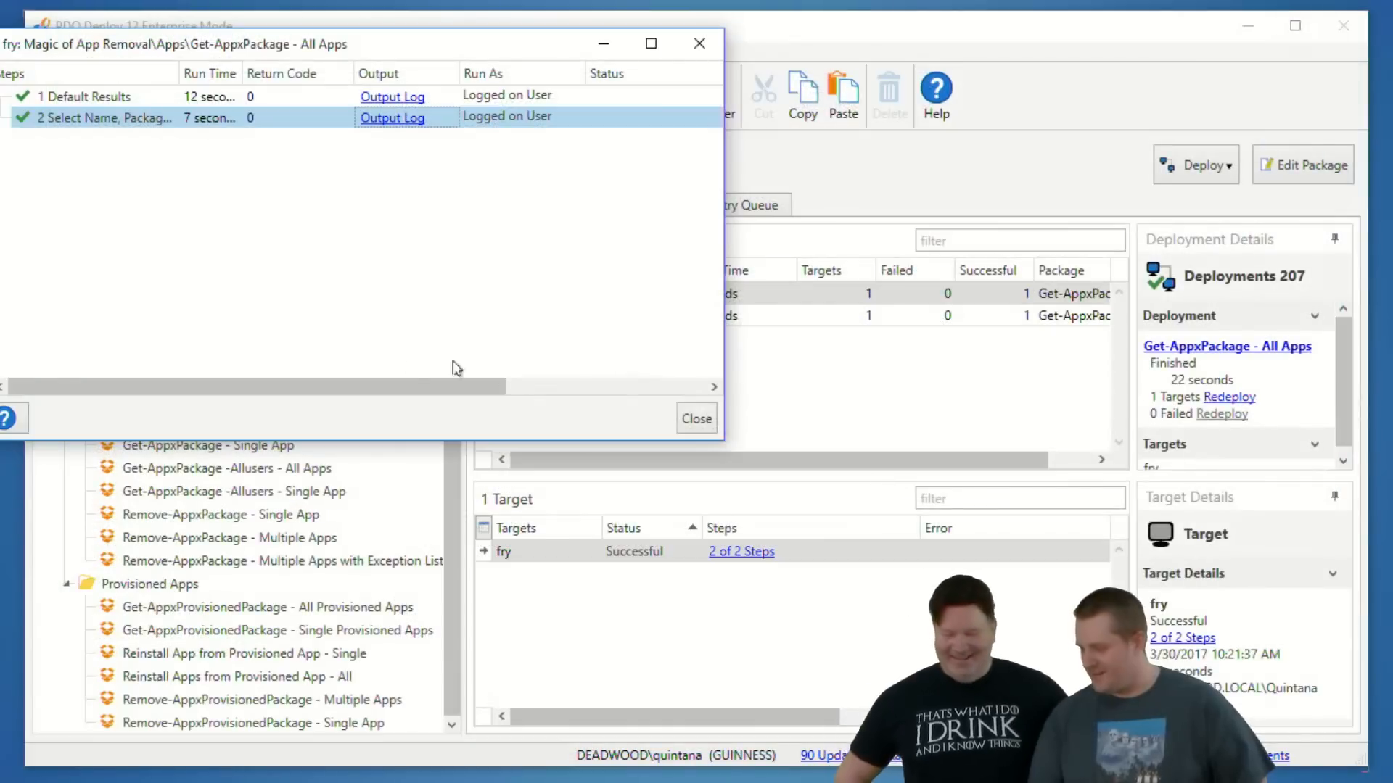
- Close fry's step results and select the Remove-AppxPackage - Single App package
left_click(698, 417)
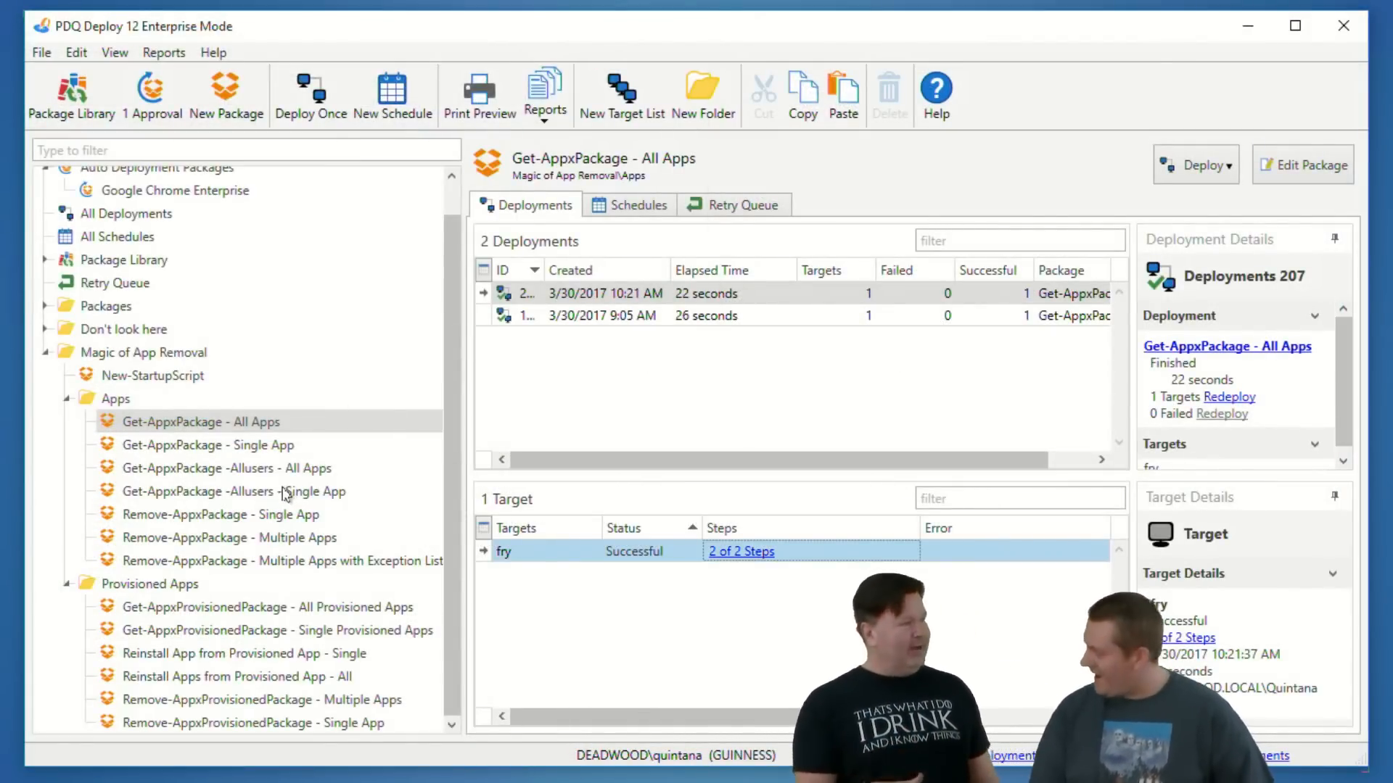
left_click(248, 517)
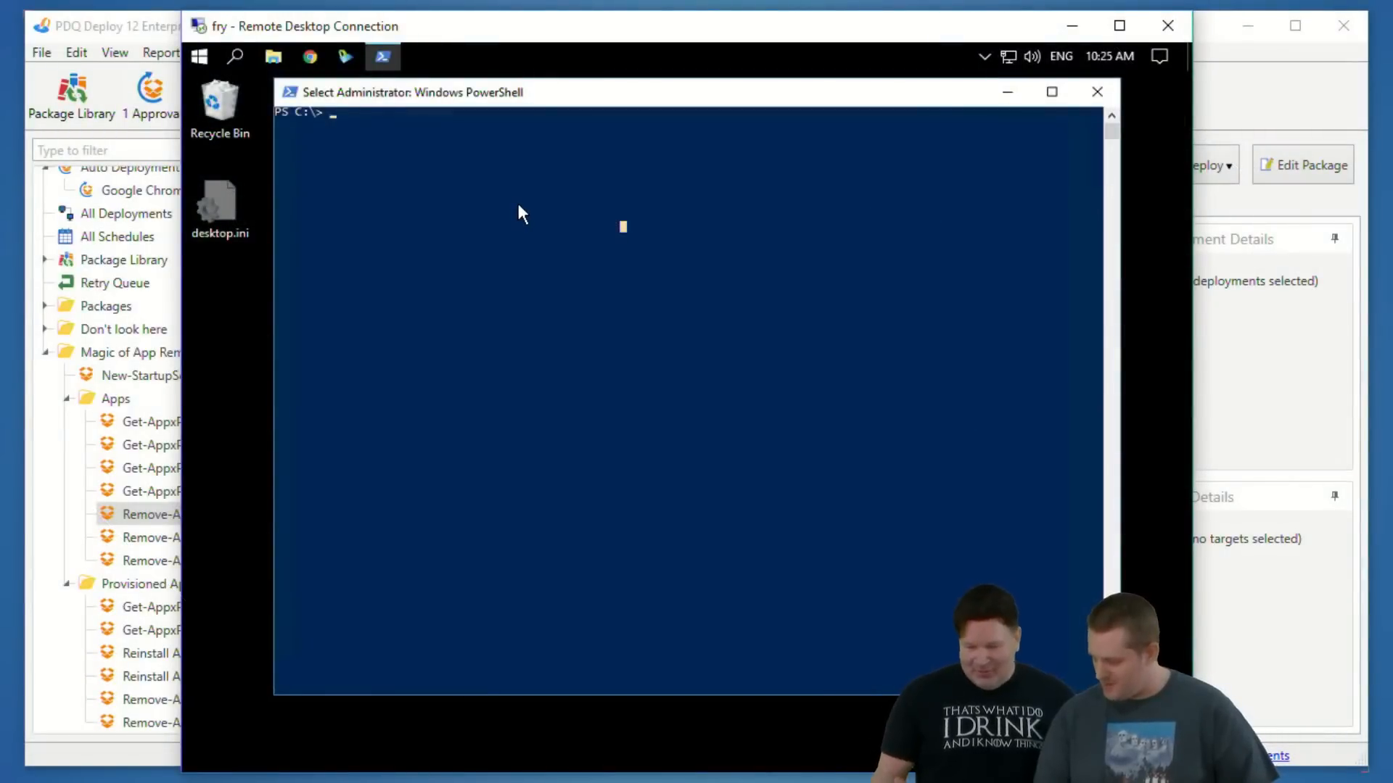
- On fry's remote desktop, search for xbox, open the Xbox app, dismiss its sign-in window, and close the app
left_click(201, 56)
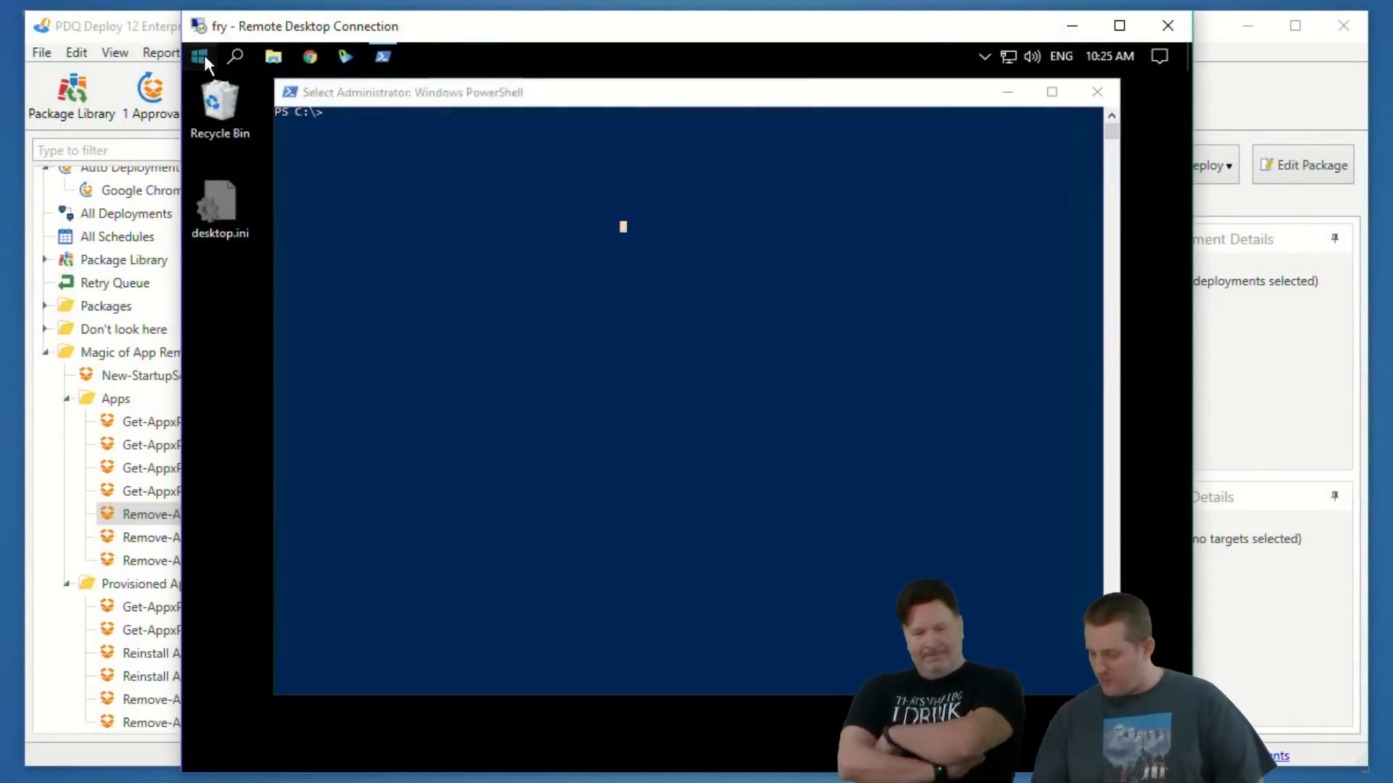
type("xbox")
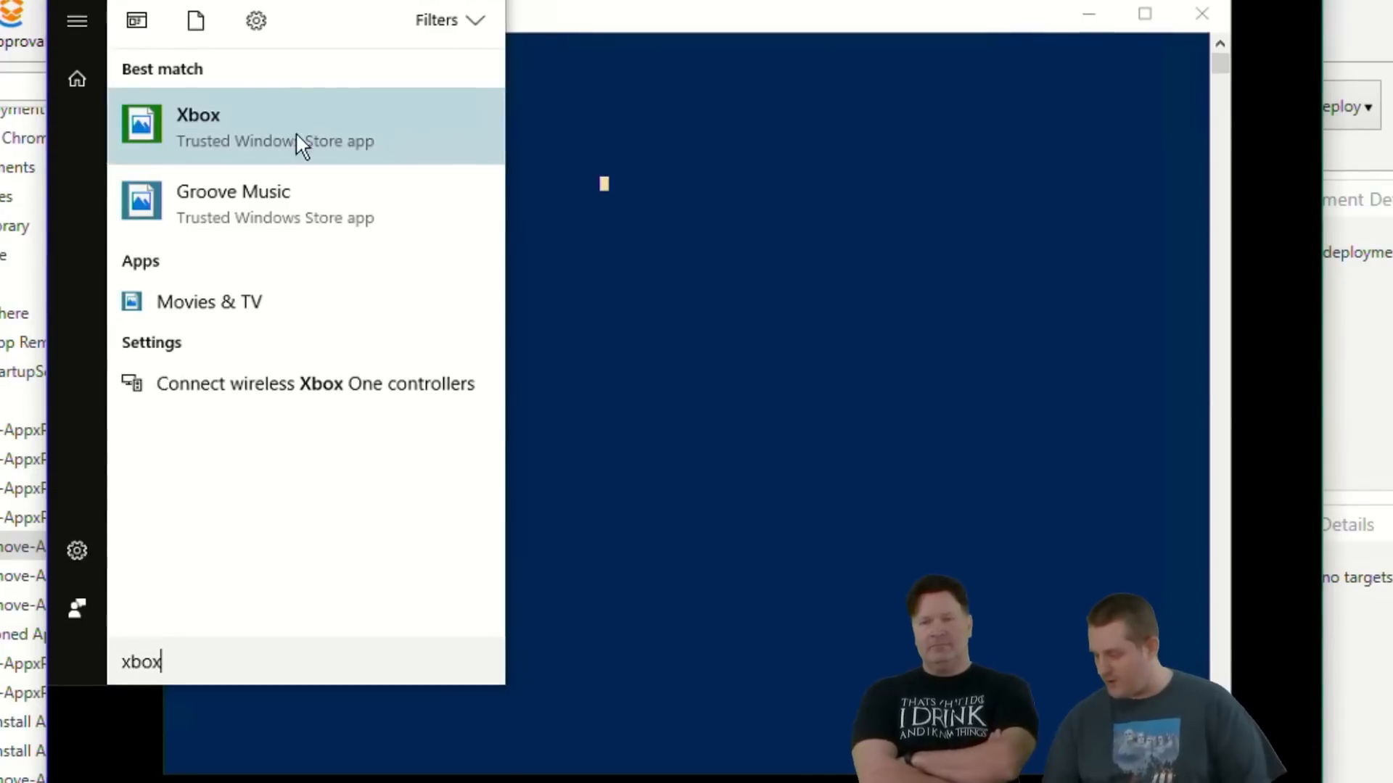
left_click(380, 115)
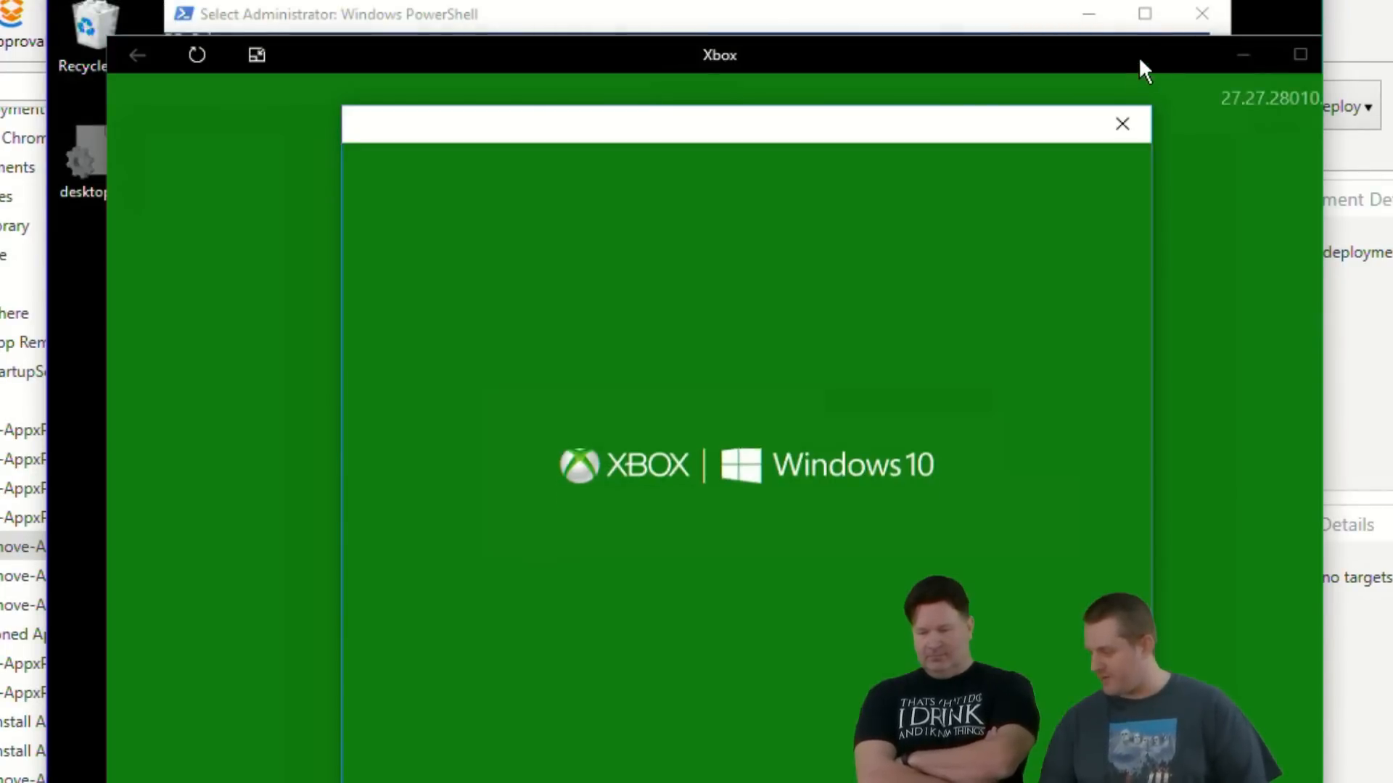
left_click(1122, 127)
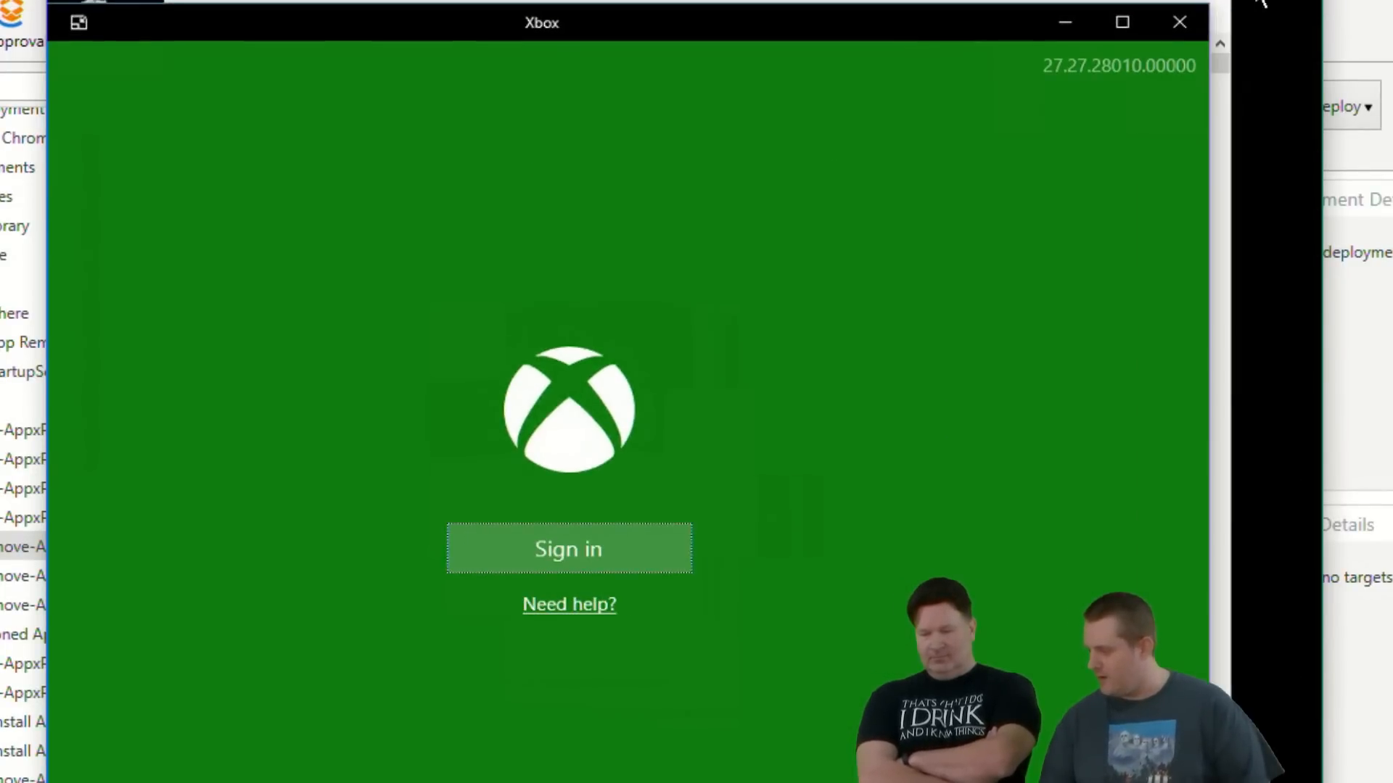
left_click(1172, 19)
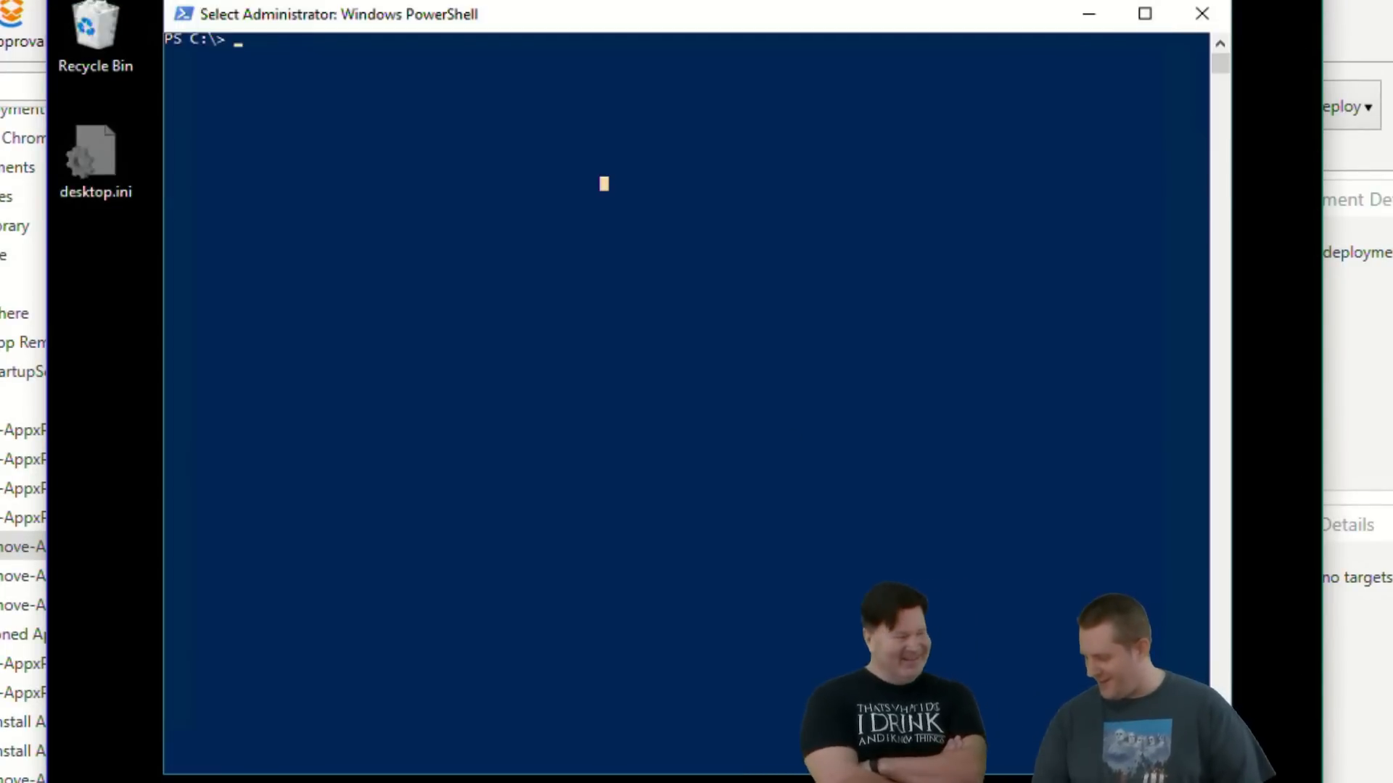
- Switch to PDQ Deploy, set the app filter in the Remove-AppxPackage - Single App script to *xbox*, then save and close the package
key("alt+Tab")
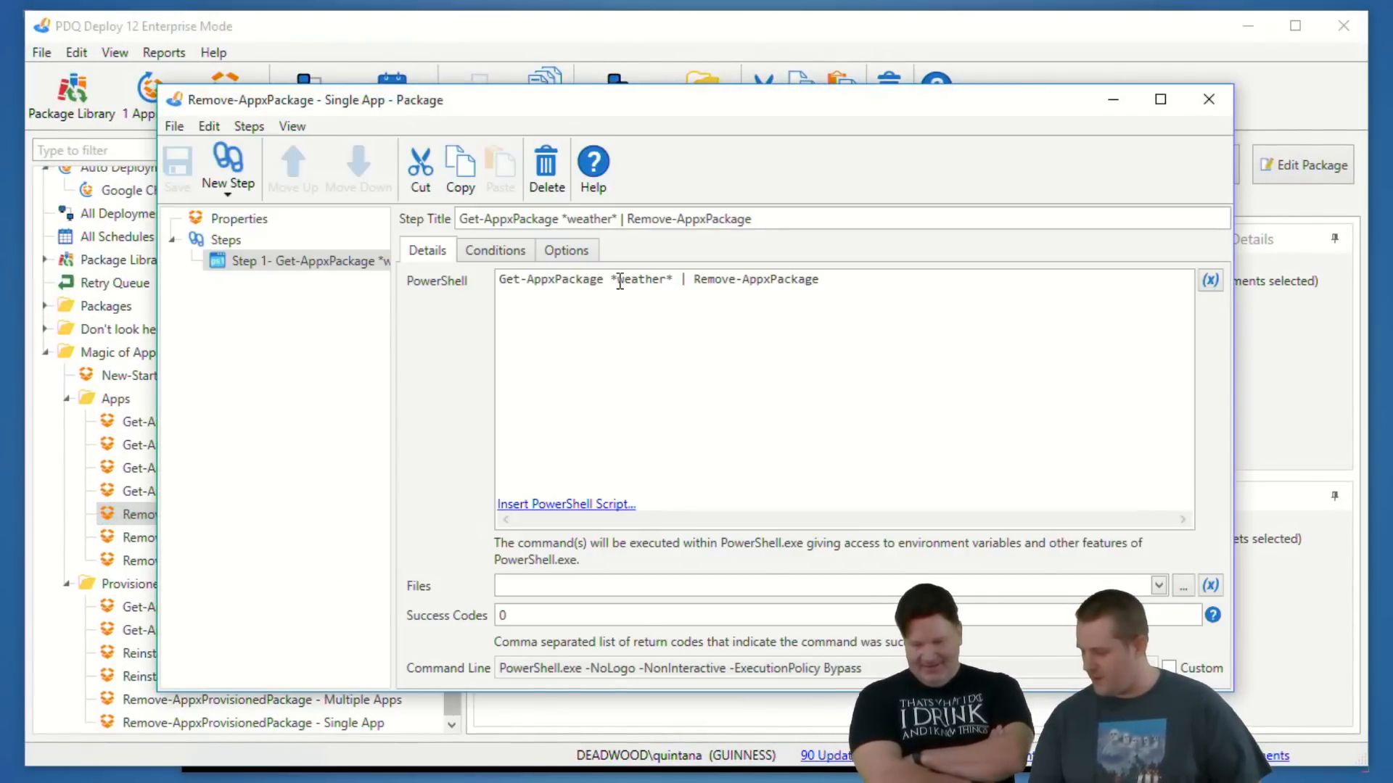
left_click(619, 280)
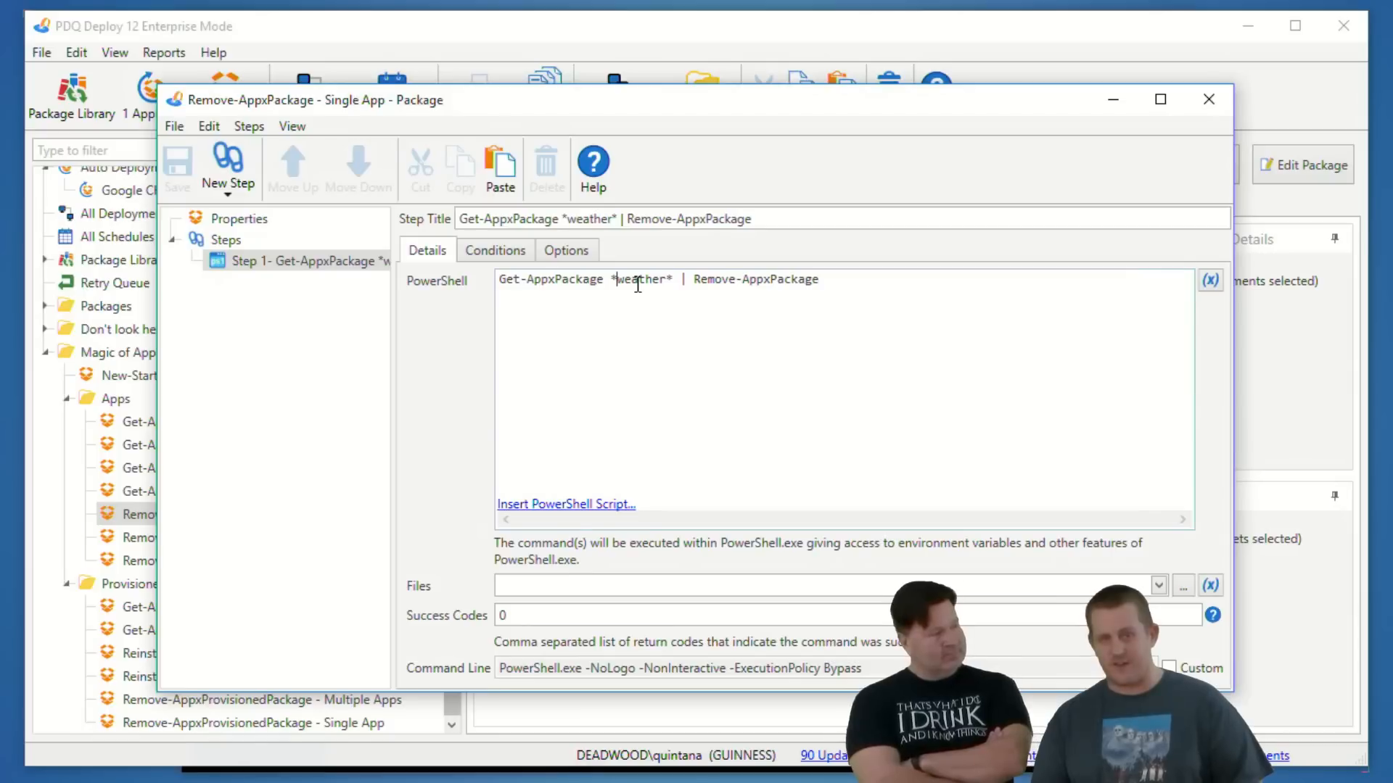
double_click(638, 281)
type("xbo")
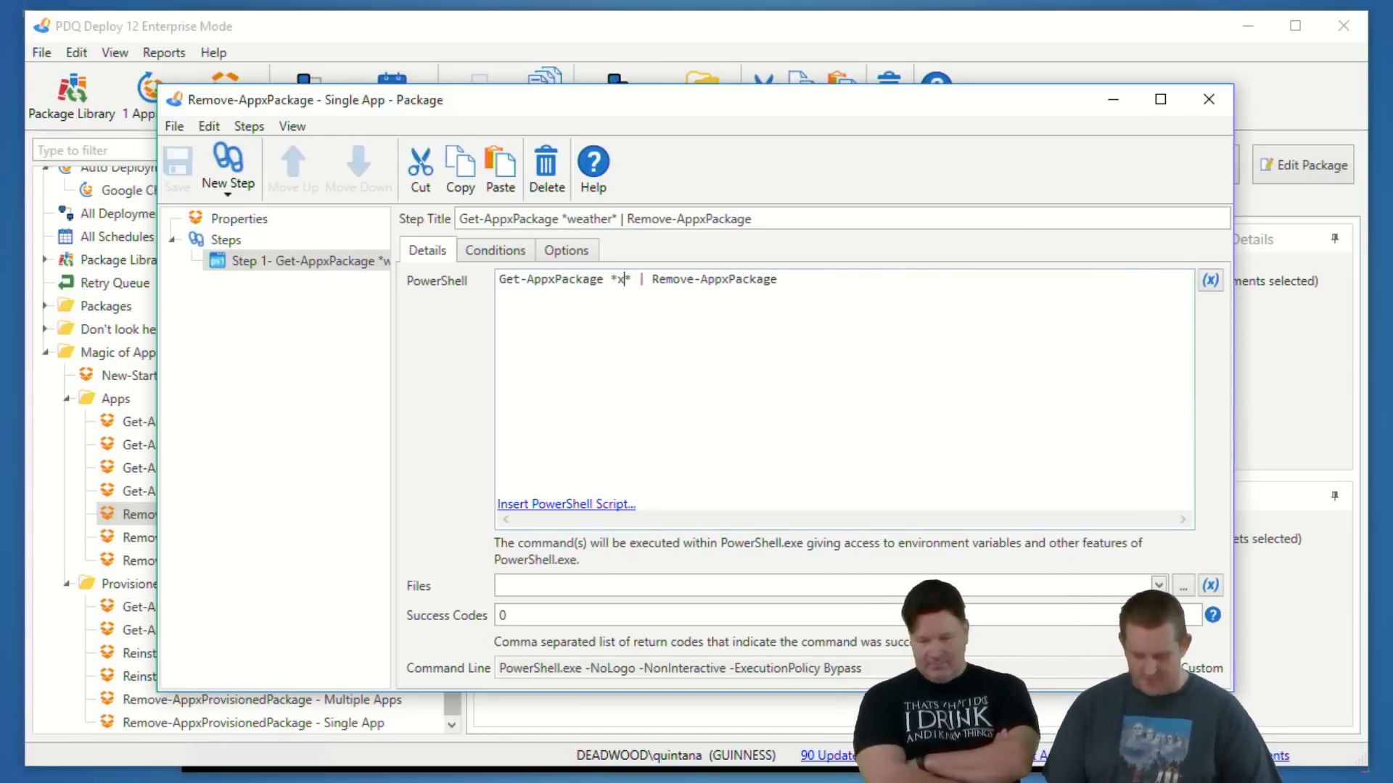
type("x")
mouse_move(611, 274)
left_mouse_down()
mouse_move(589, 284)
mouse_move(649, 294)
left_mouse_up()
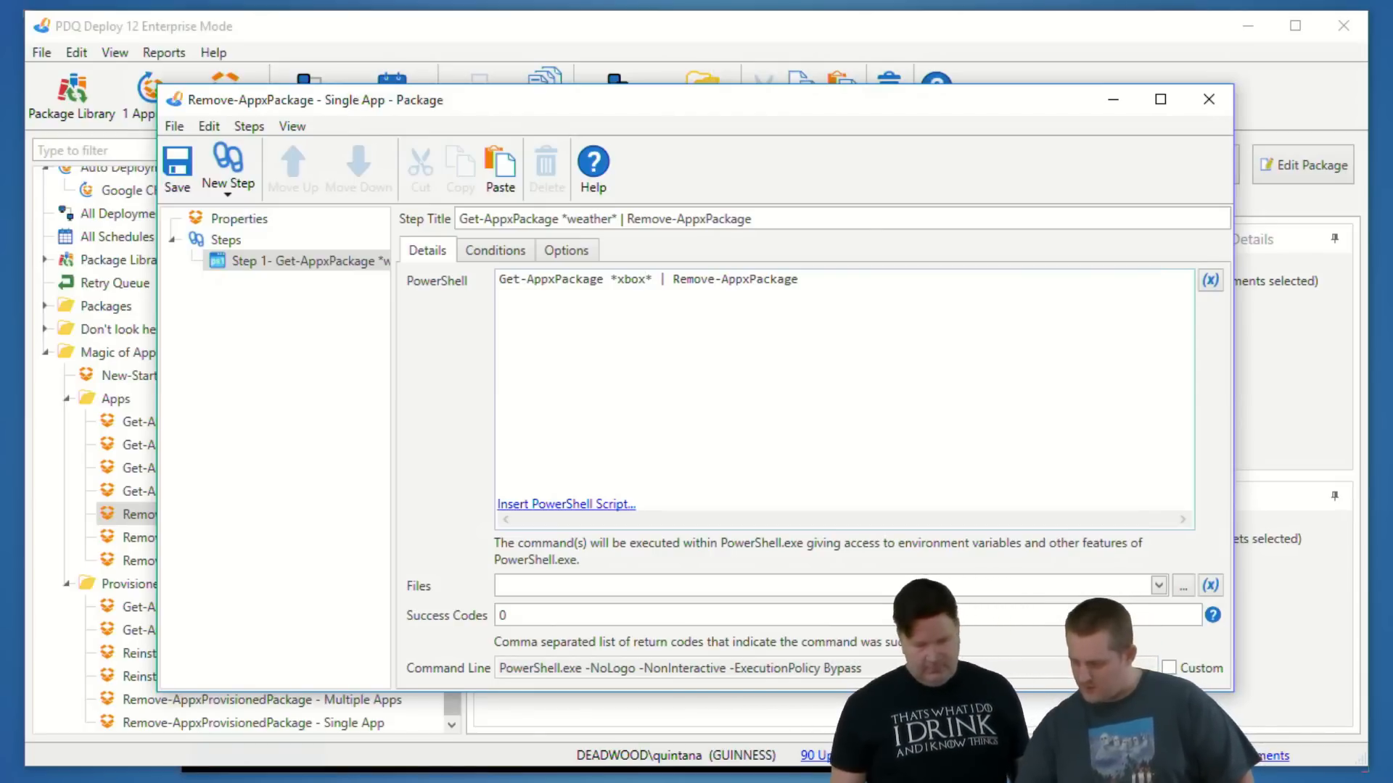
left_click(168, 171)
double_click(174, 100)
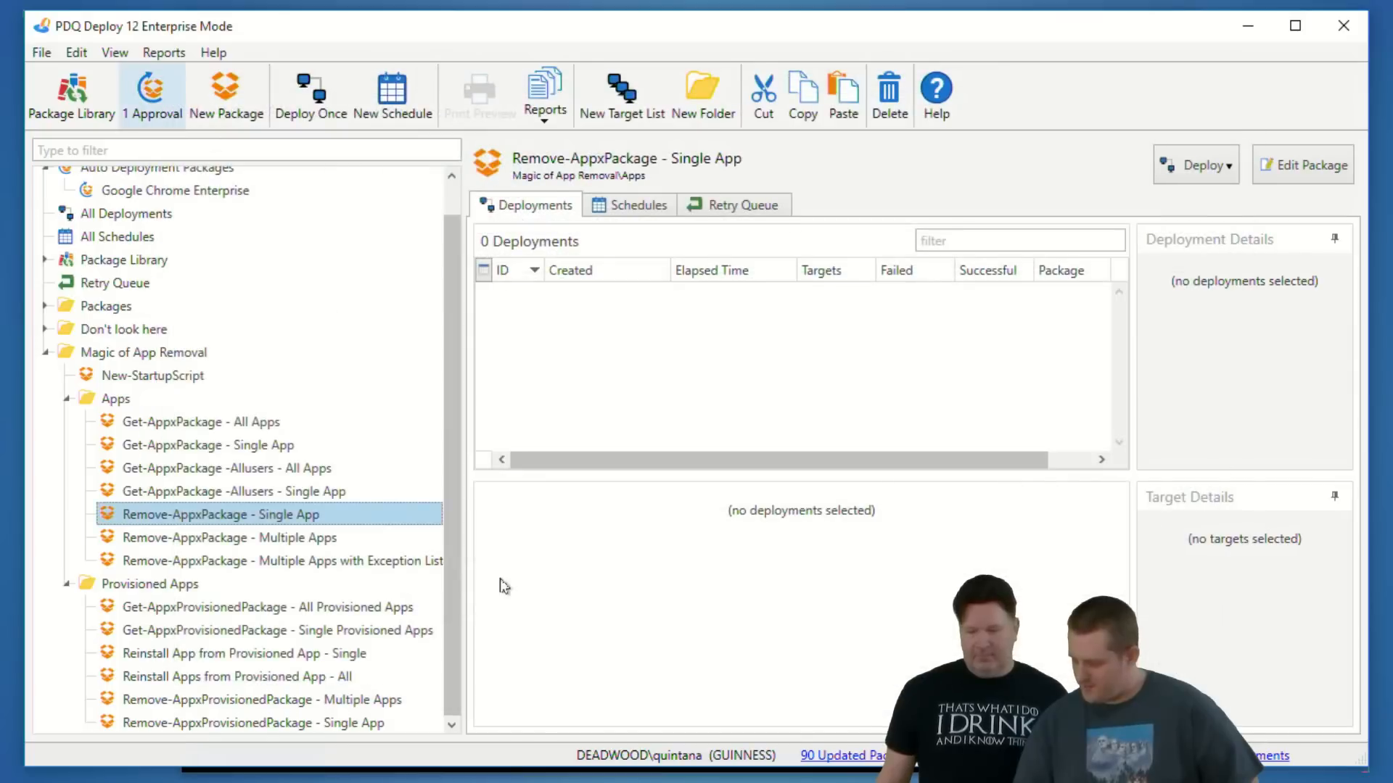
- Deploy the Remove-AppxPackage - Single App package once to fry and check fry's remote desktop while it runs
key("ctrl+d")
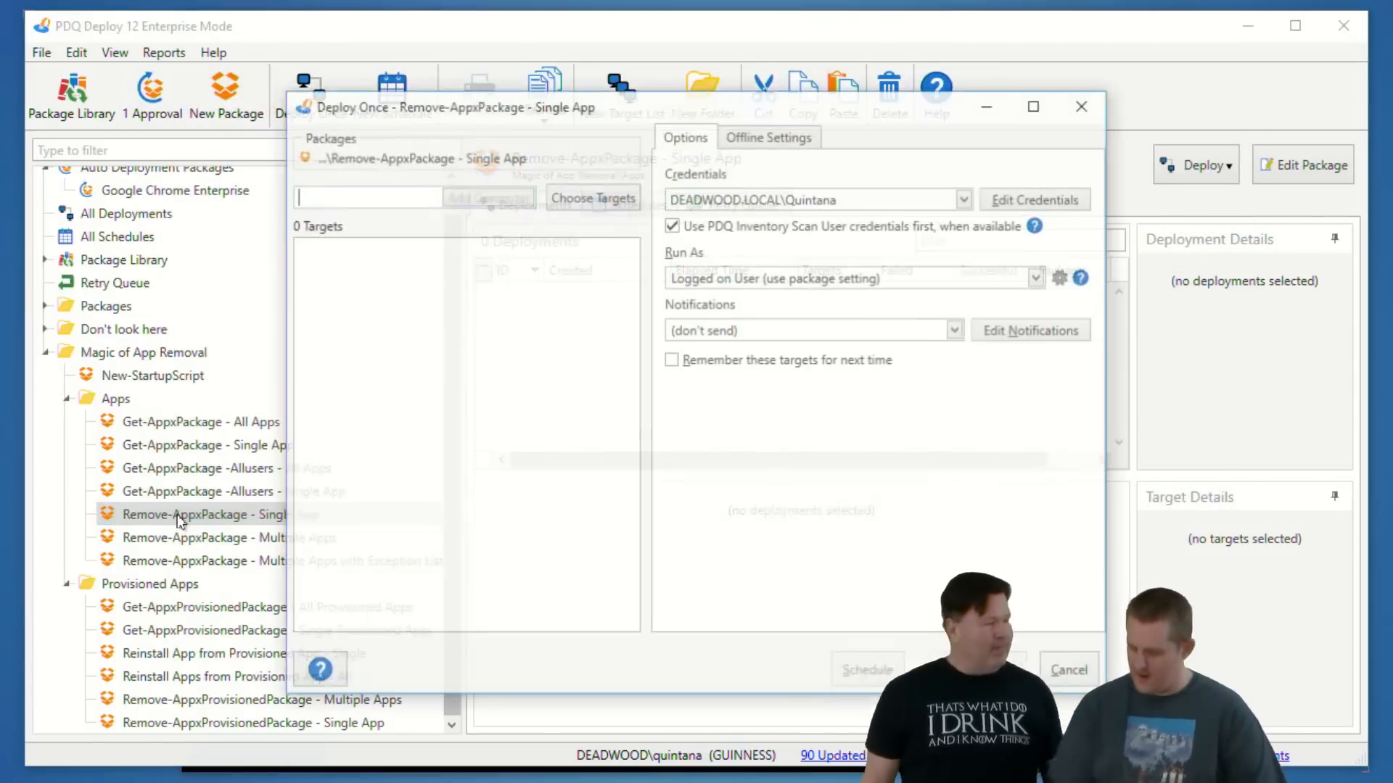
type("fry")
key("Return")
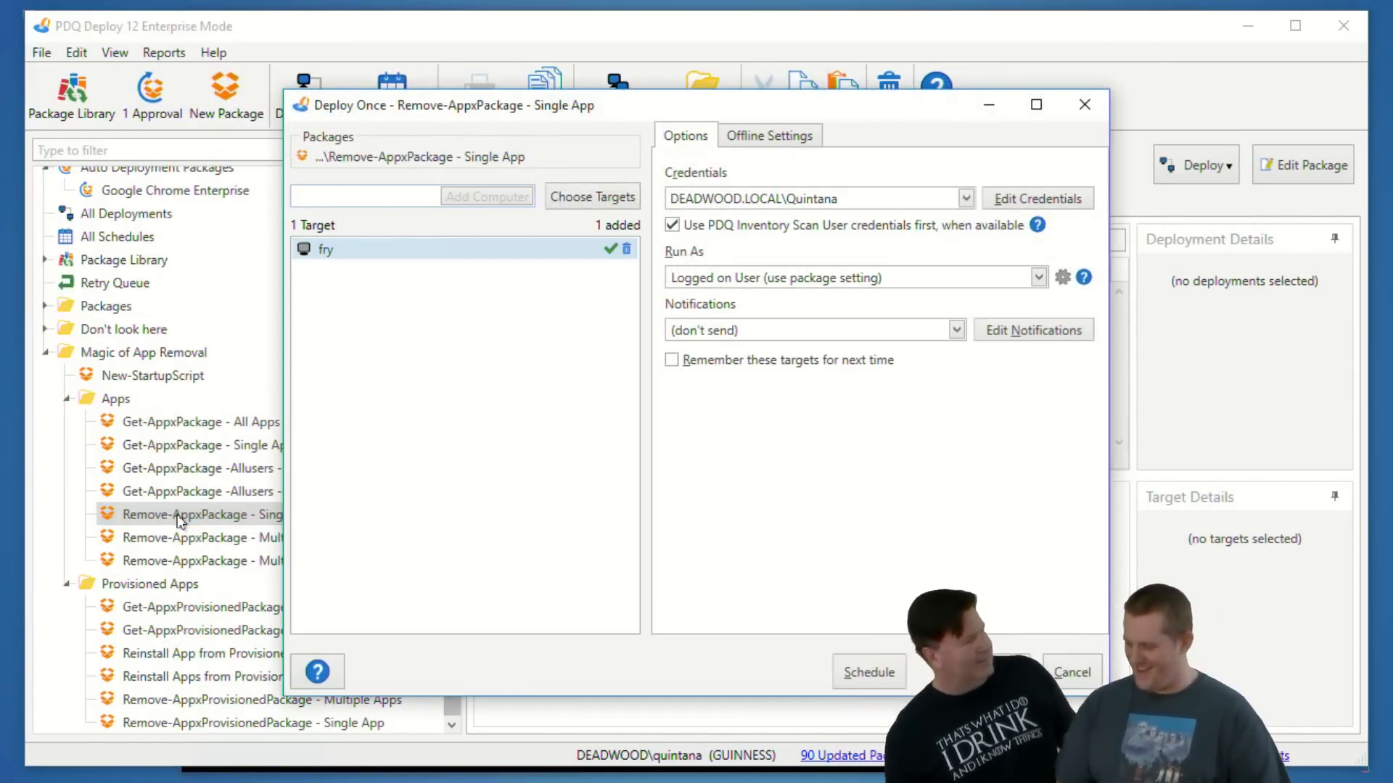
key("Return")
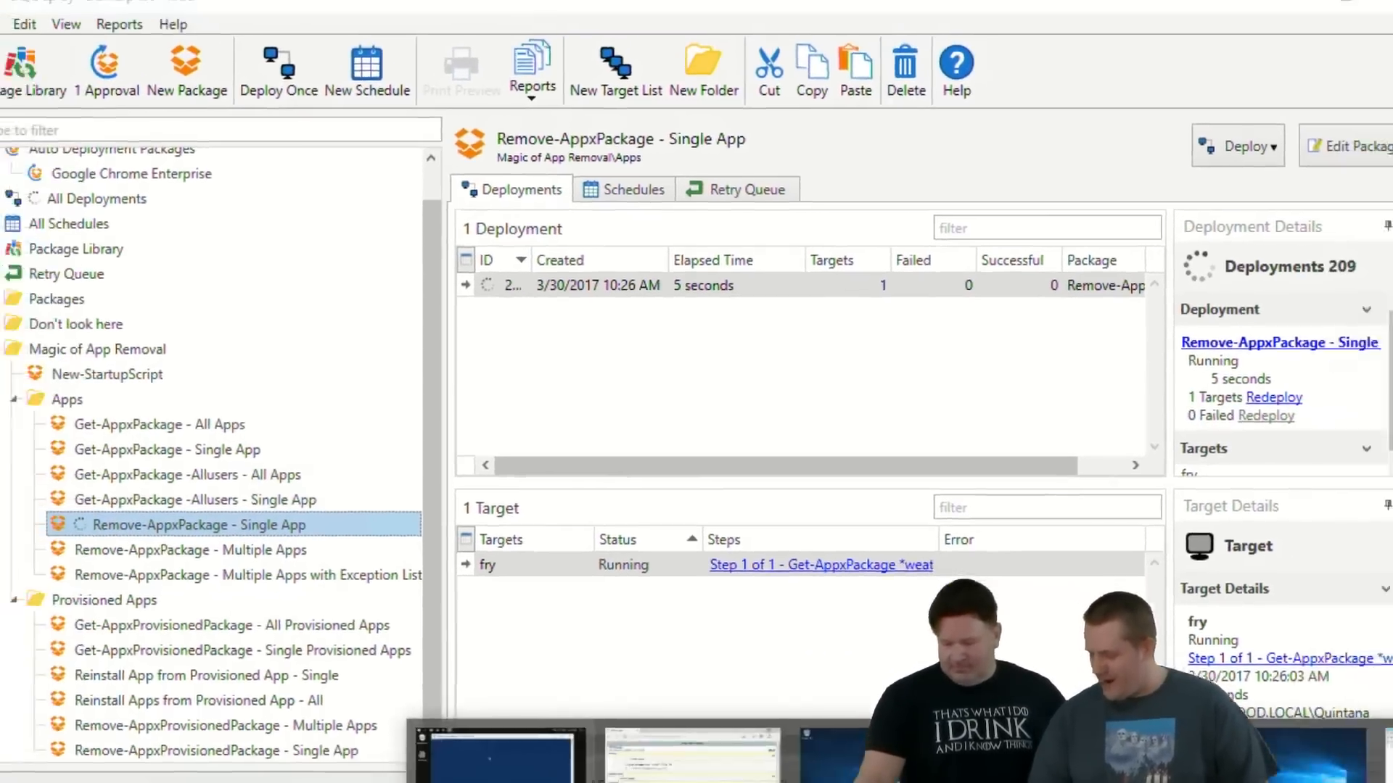
left_click(497, 751)
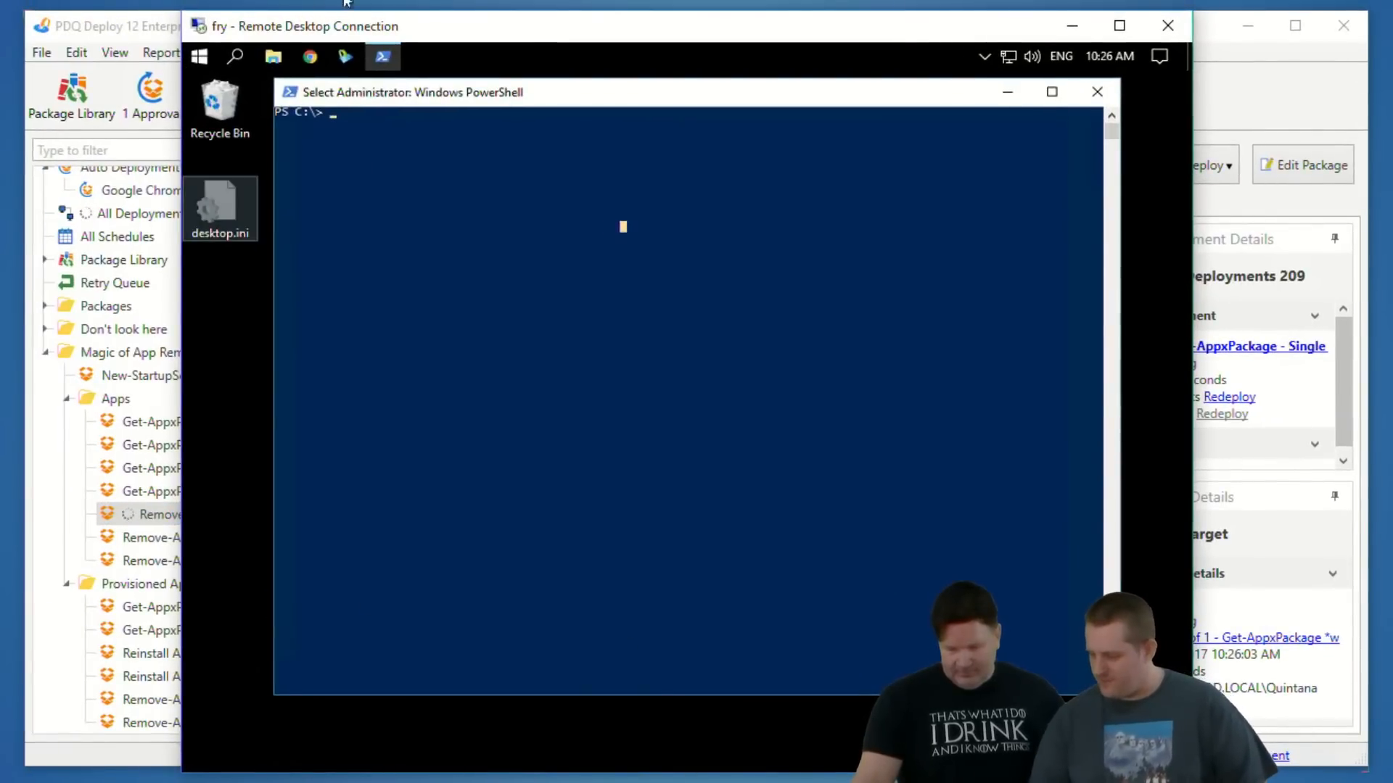
left_click(143, 26)
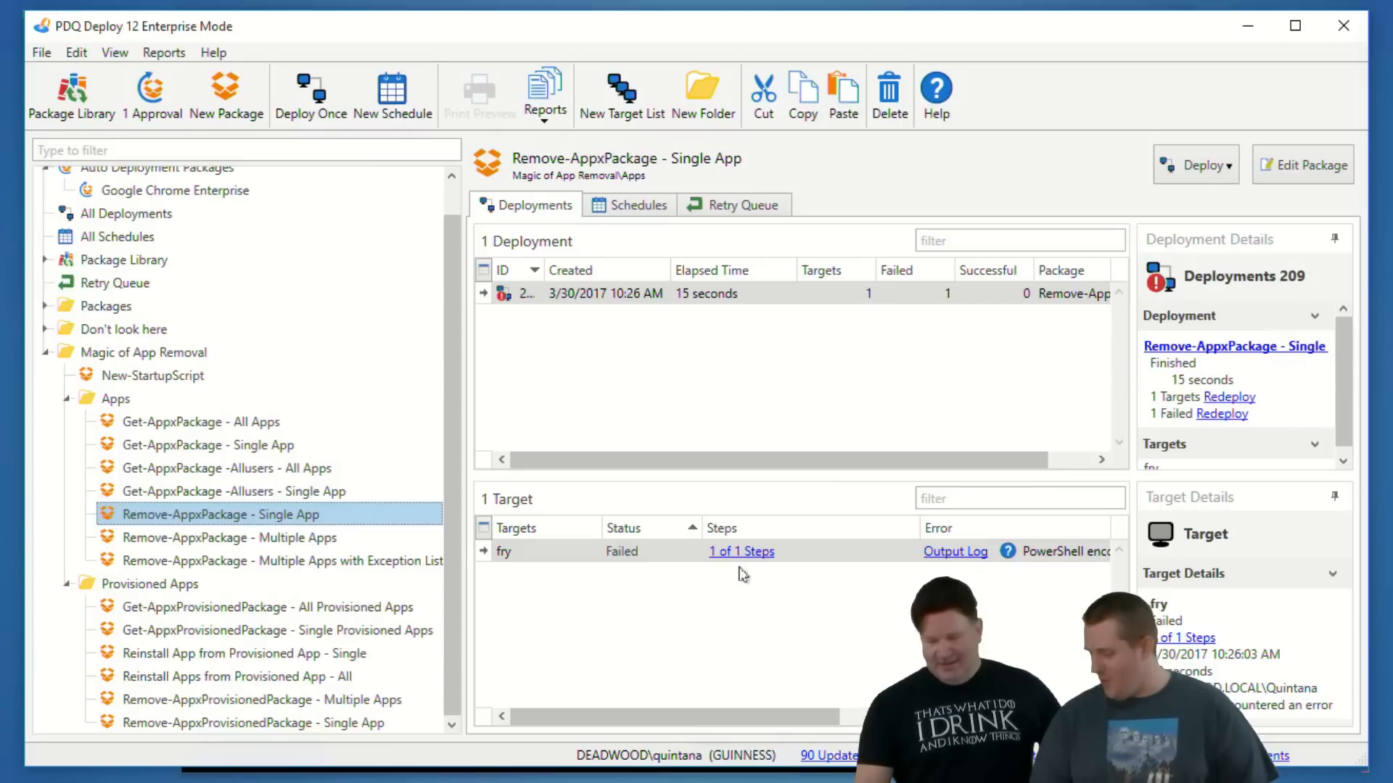
- Open the error output log for fry in the Remove-AppxPackage - Single App deployment, read it, and close it
left_click(979, 552)
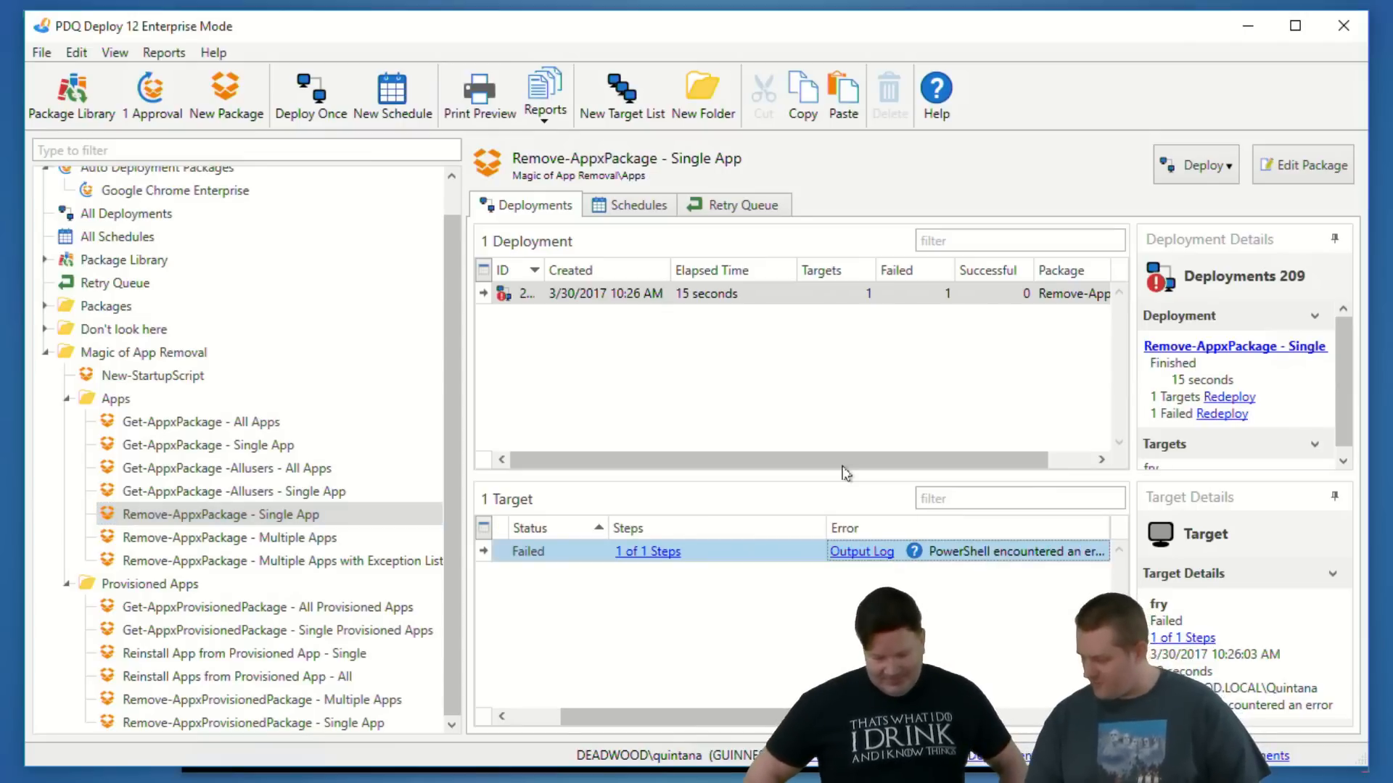
left_click(862, 552)
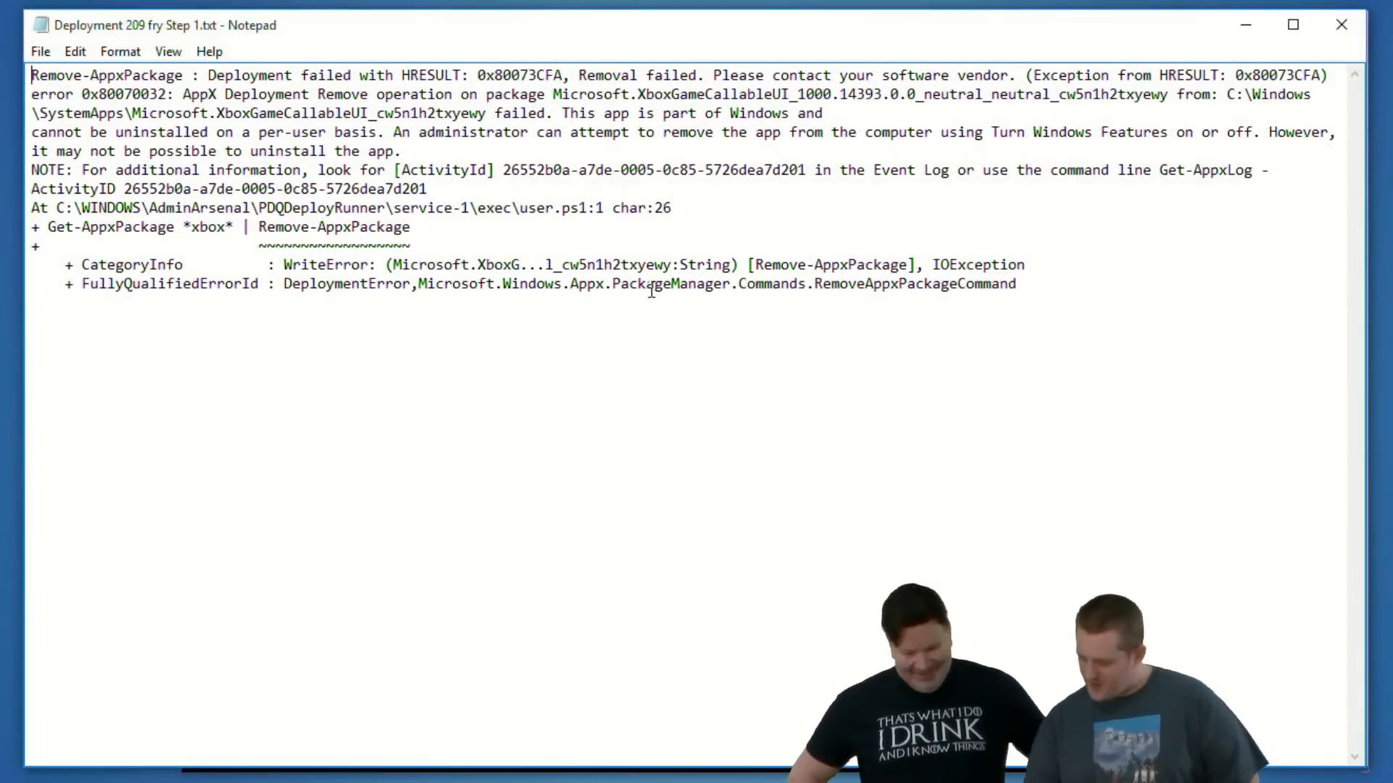
left_click(1341, 24)
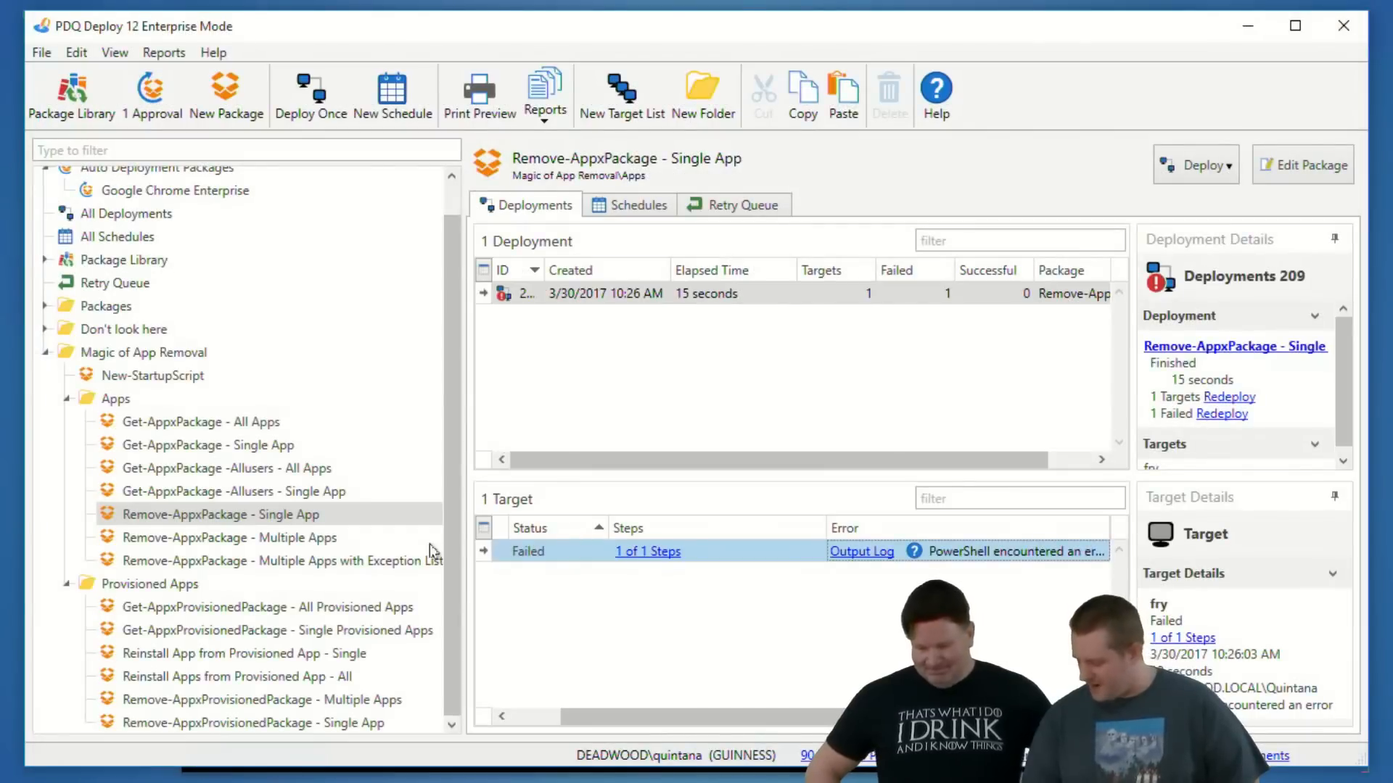
- Reopen the Remove-AppxPackage - Single App package, change the script's app filter to *people*, then save and close the package
left_click(255, 537)
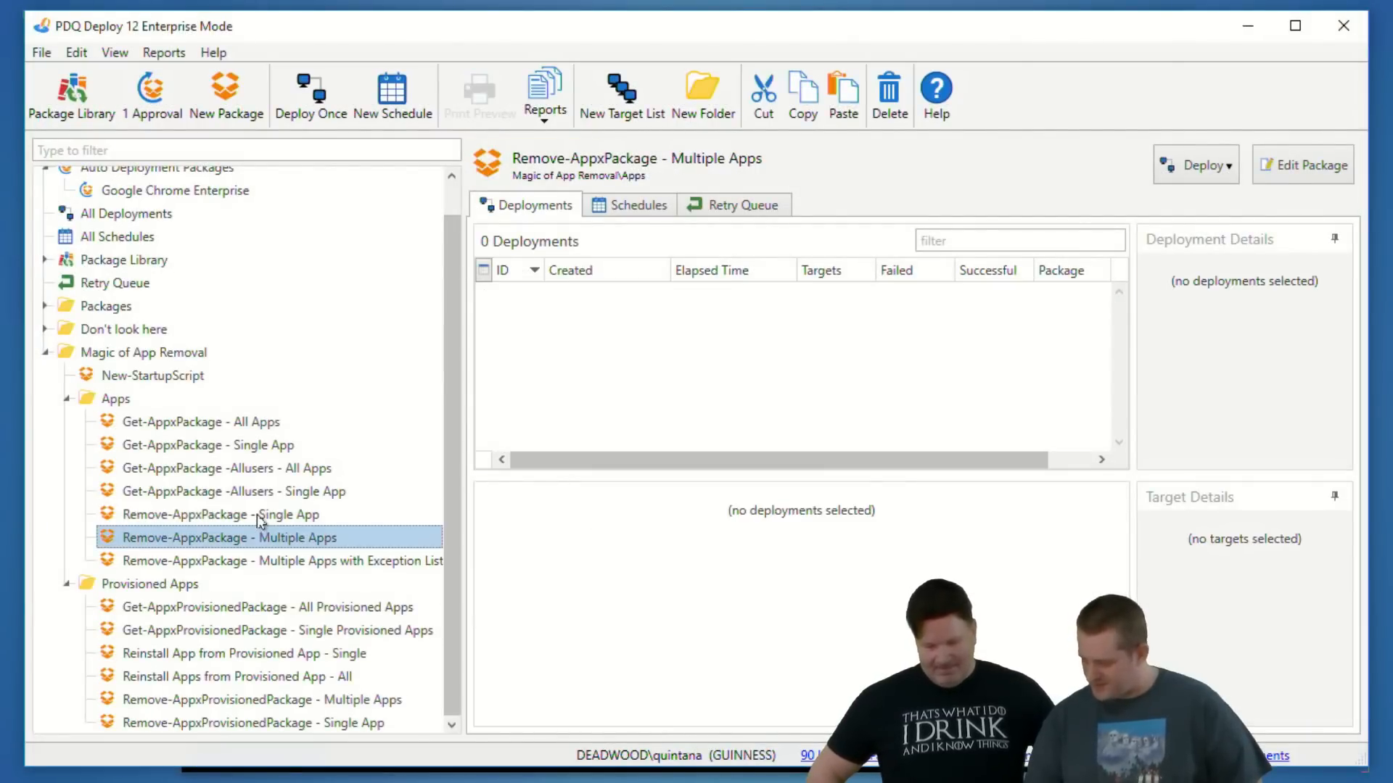
double_click(258, 514)
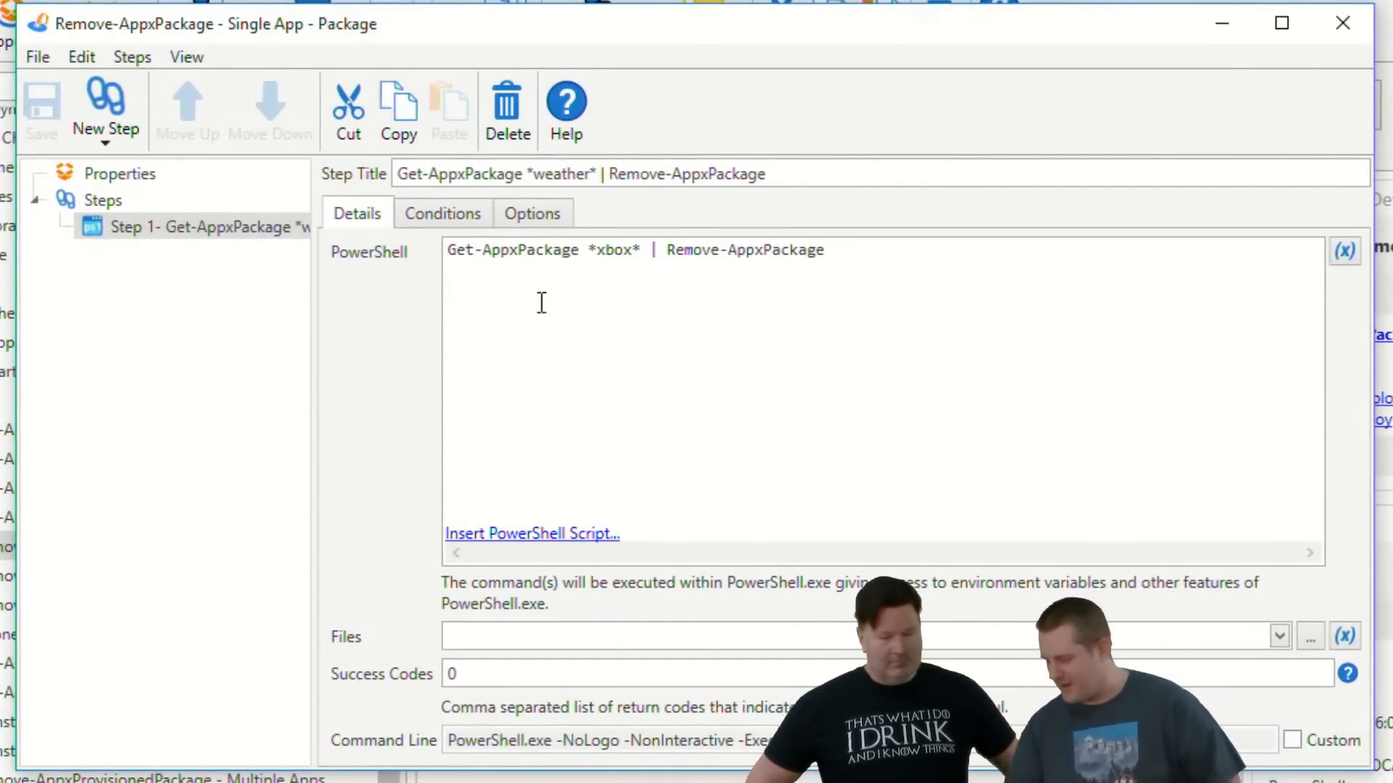
left_click(632, 249)
double_click(632, 250)
type("peop")
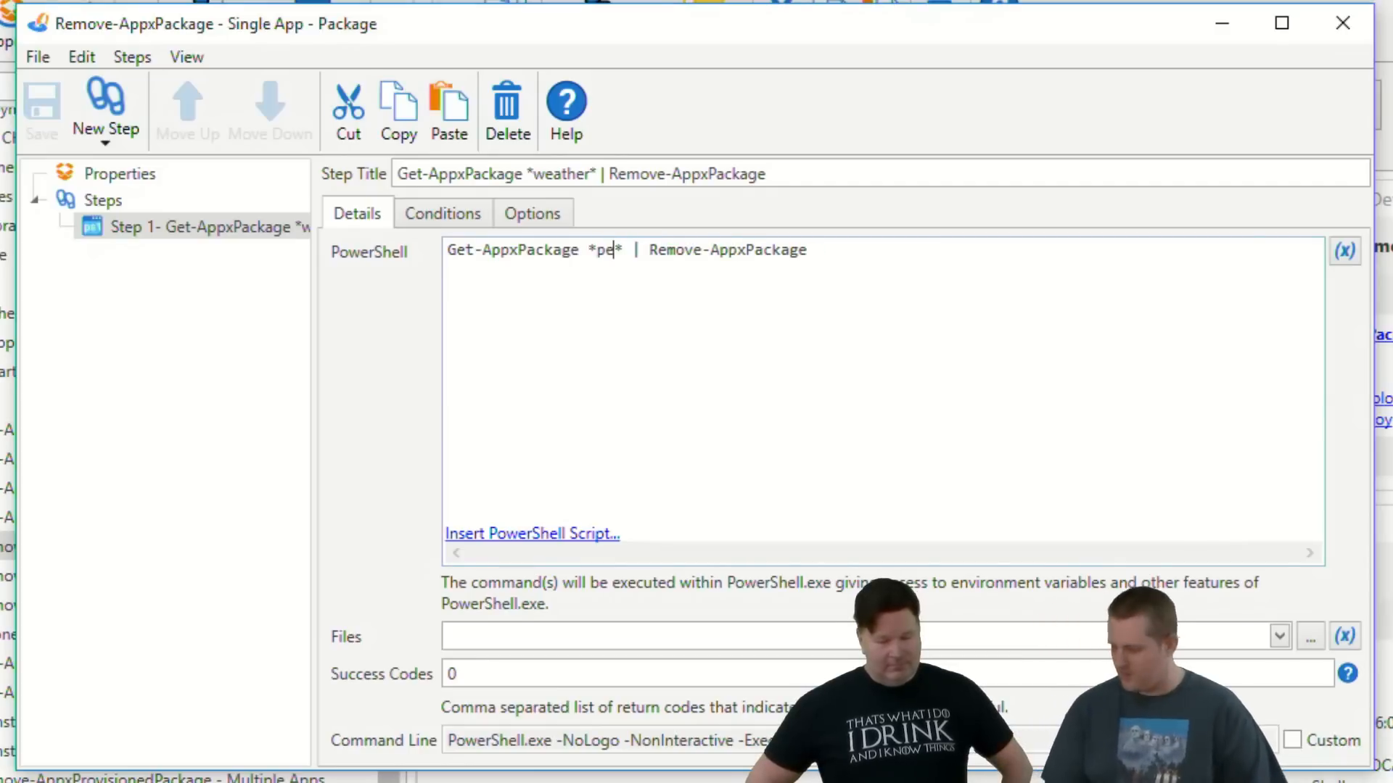
type("le")
key("ctrl+s")
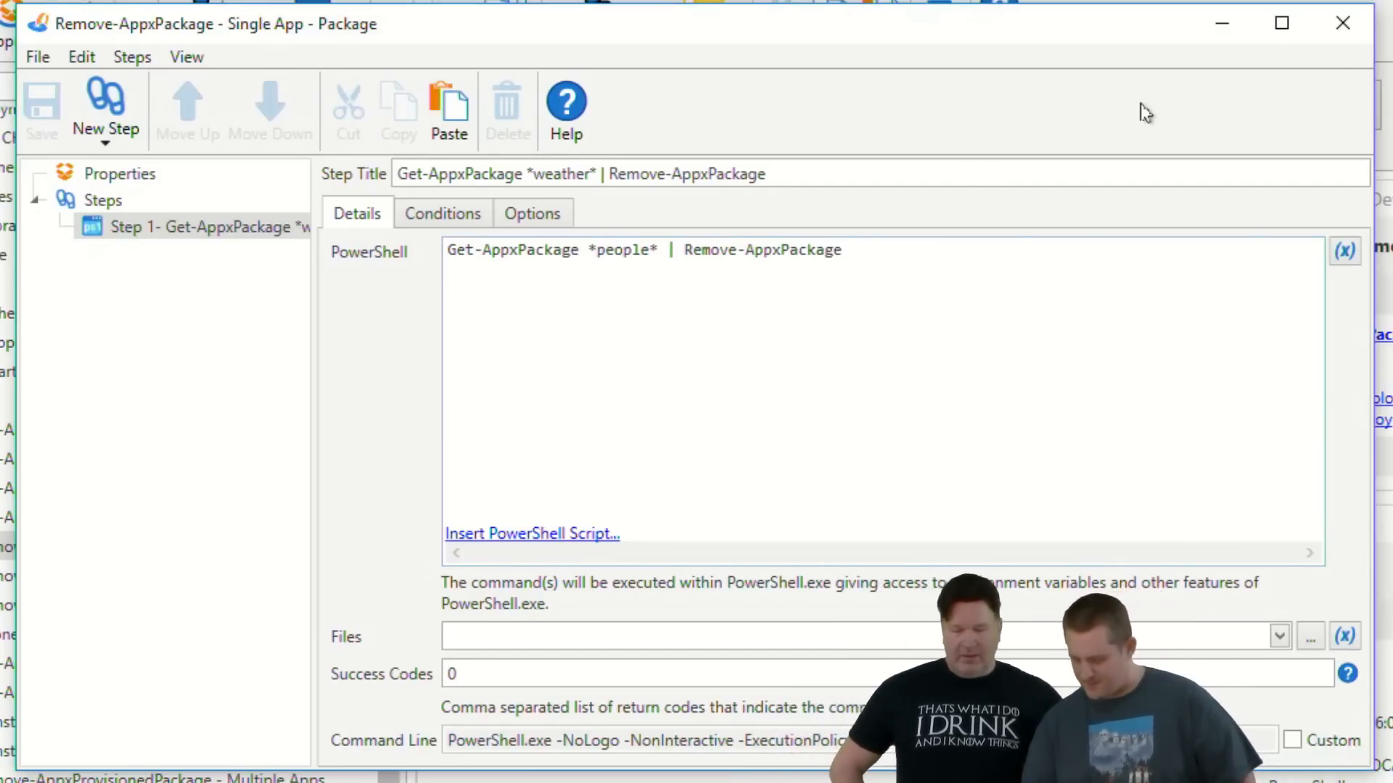
left_click(1342, 23)
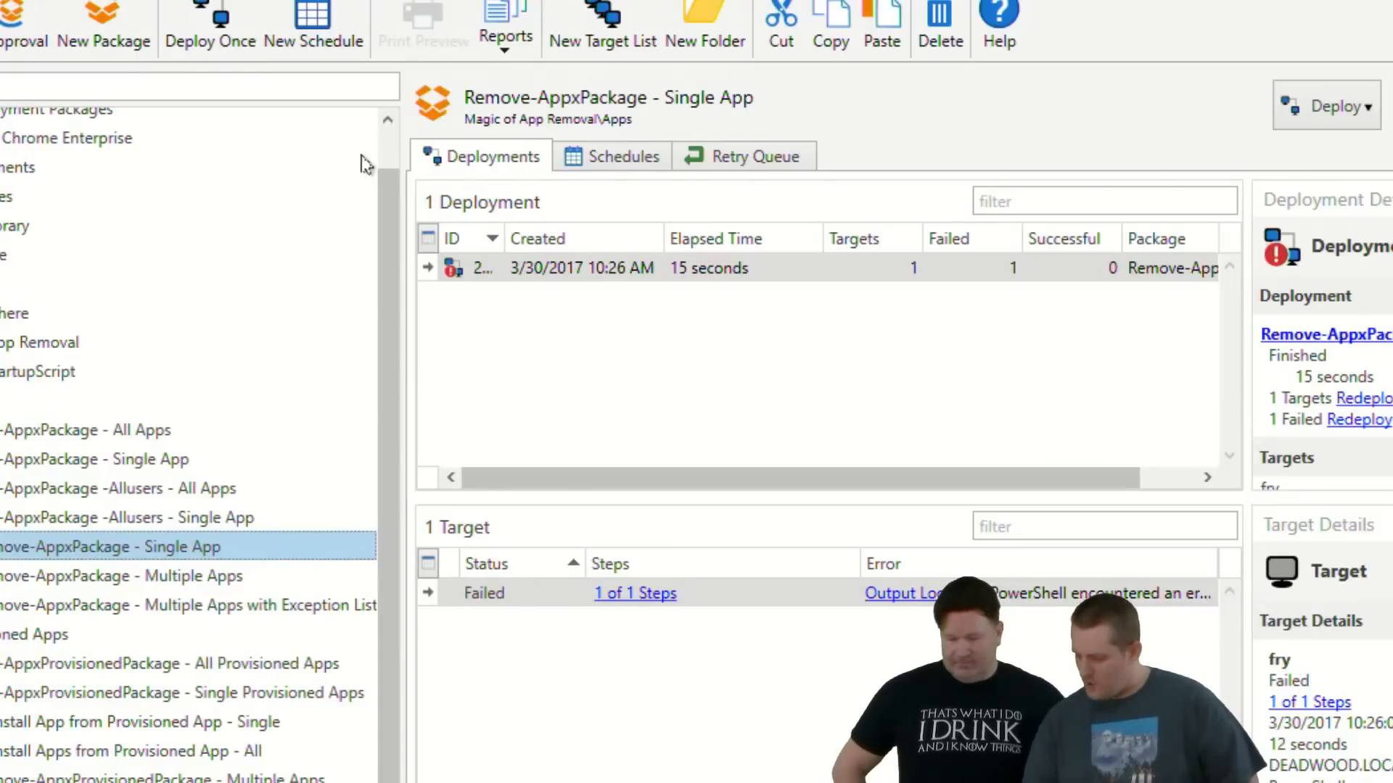
- Redeploy the Remove-AppxPackage - Single App package to fry from its existing deployment
left_click(476, 266)
key("ctrl+r")
key("ctrl+Return")
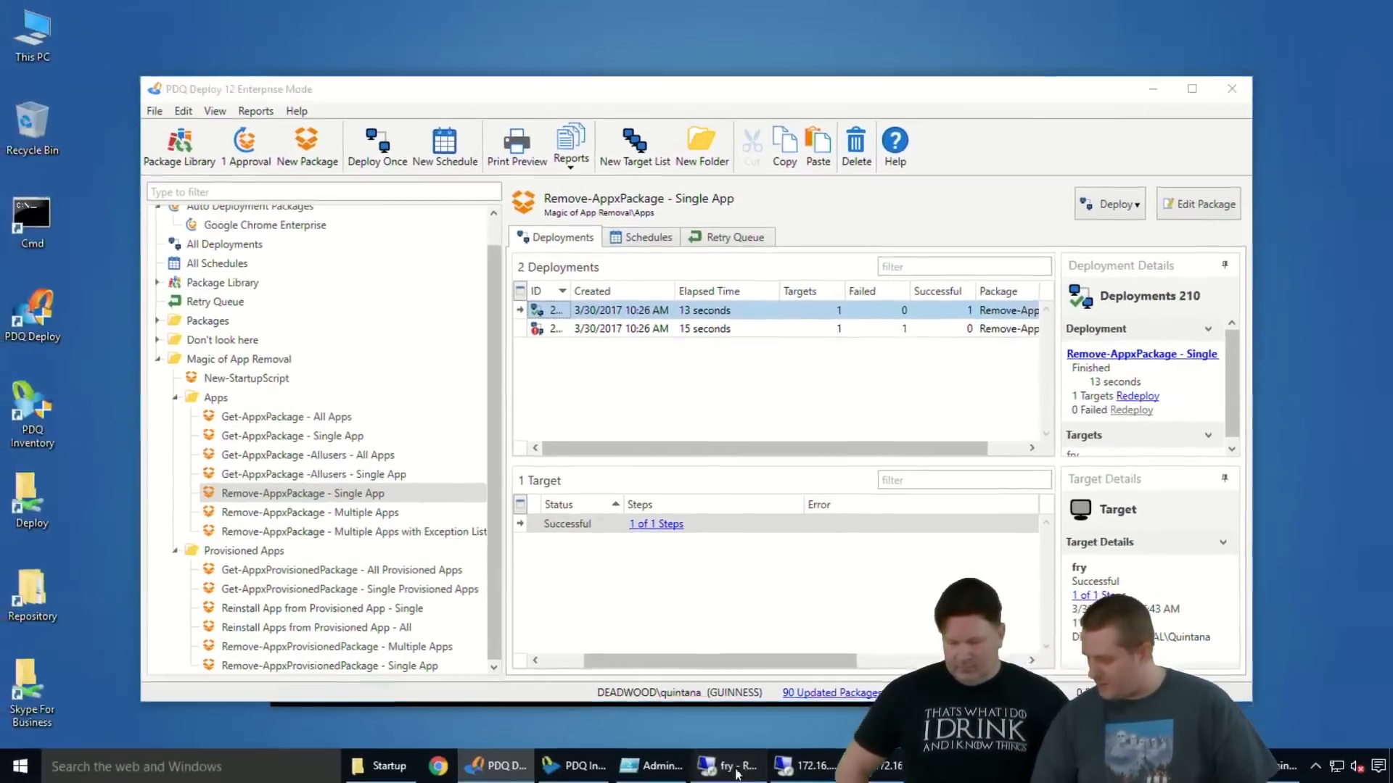
- Switch to fry's remote desktop, search its Start menu for people to check for the app, and dismiss the search
left_click(727, 765)
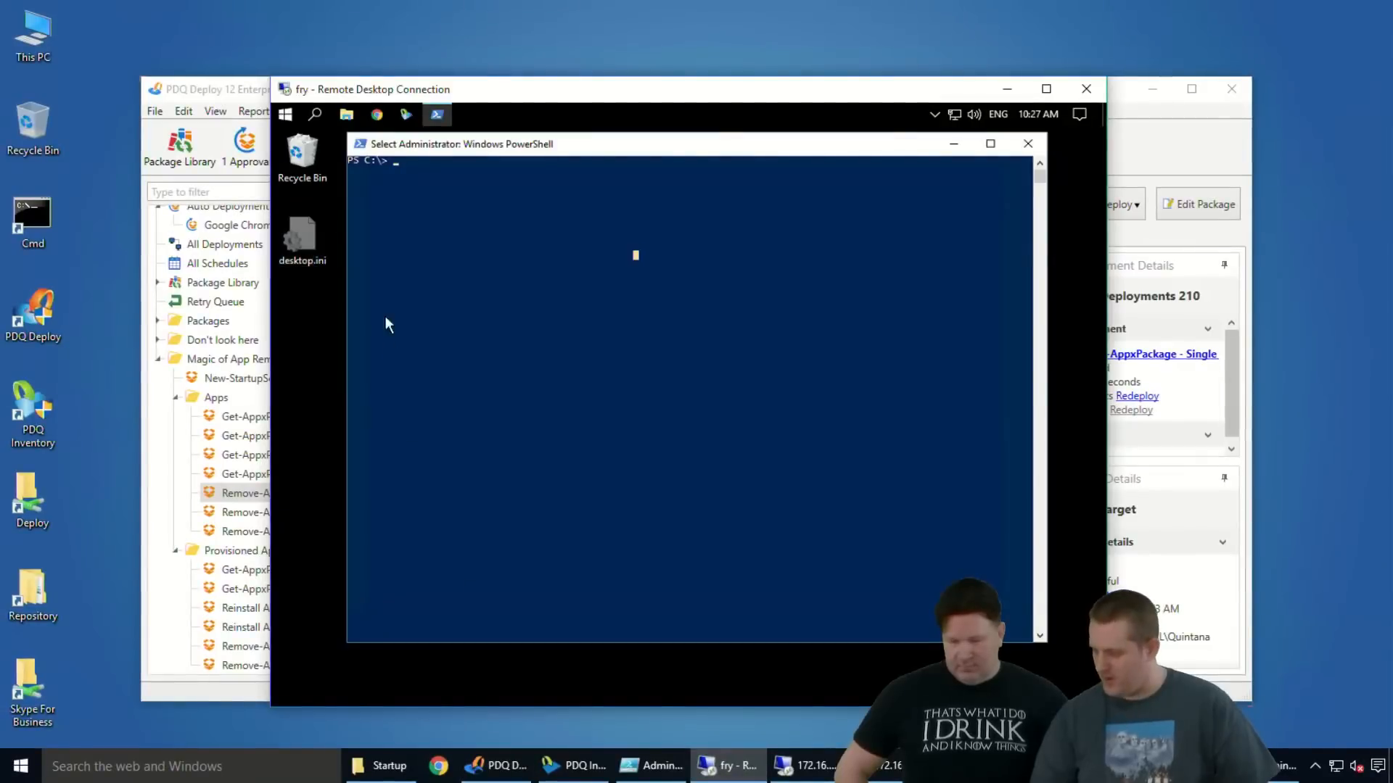
left_click(286, 115)
type("people")
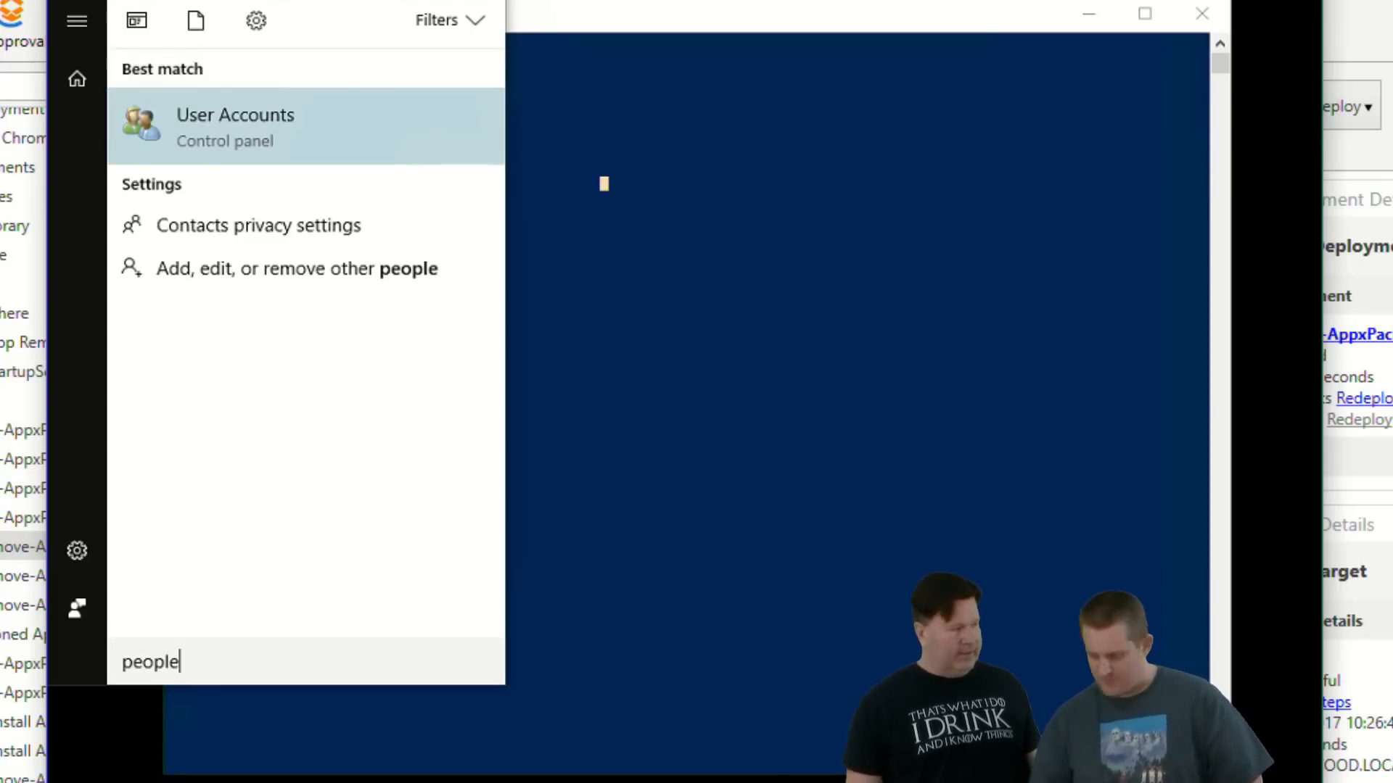
left_click(901, 225)
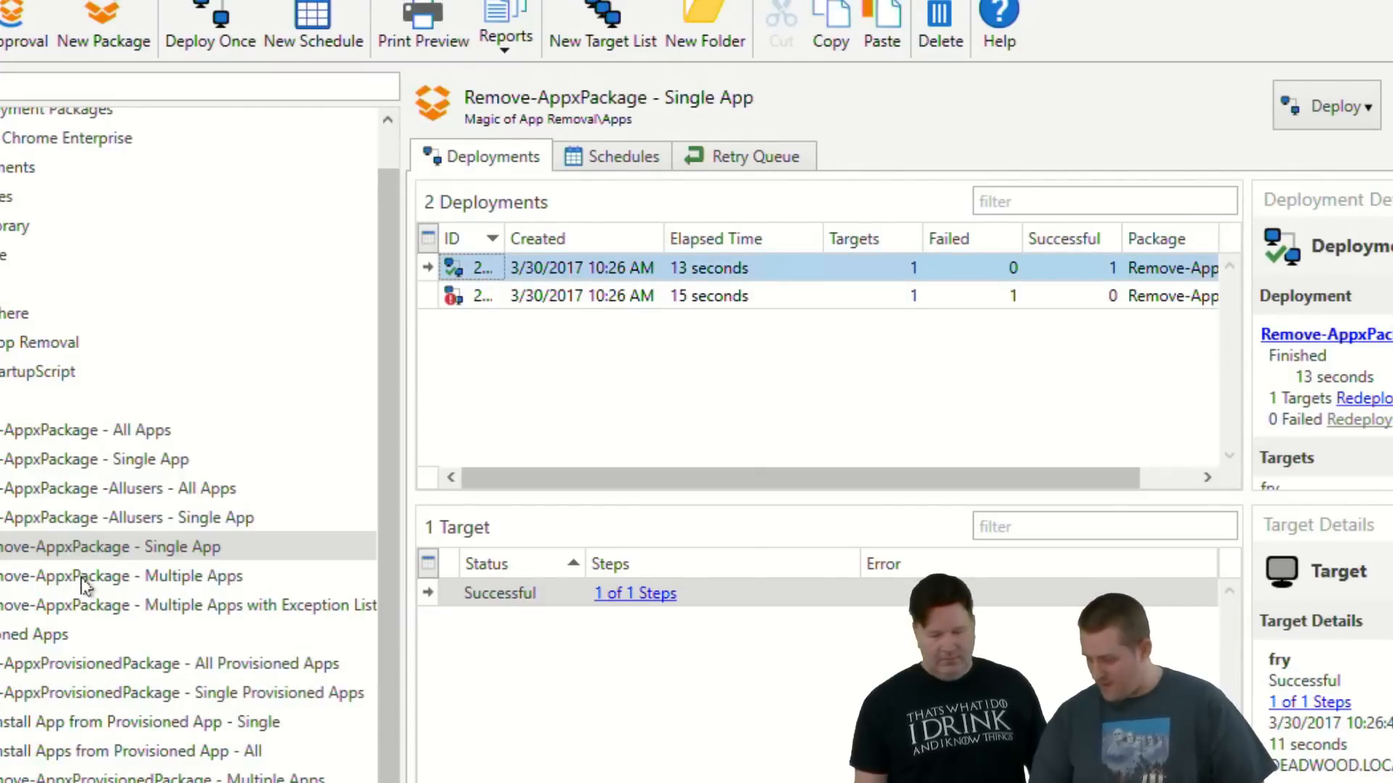
- In the Remove-AppxPackage - Multiple Apps package, replace zune with xbox in the script's $AppList, then save and close the package
left_click(86, 581)
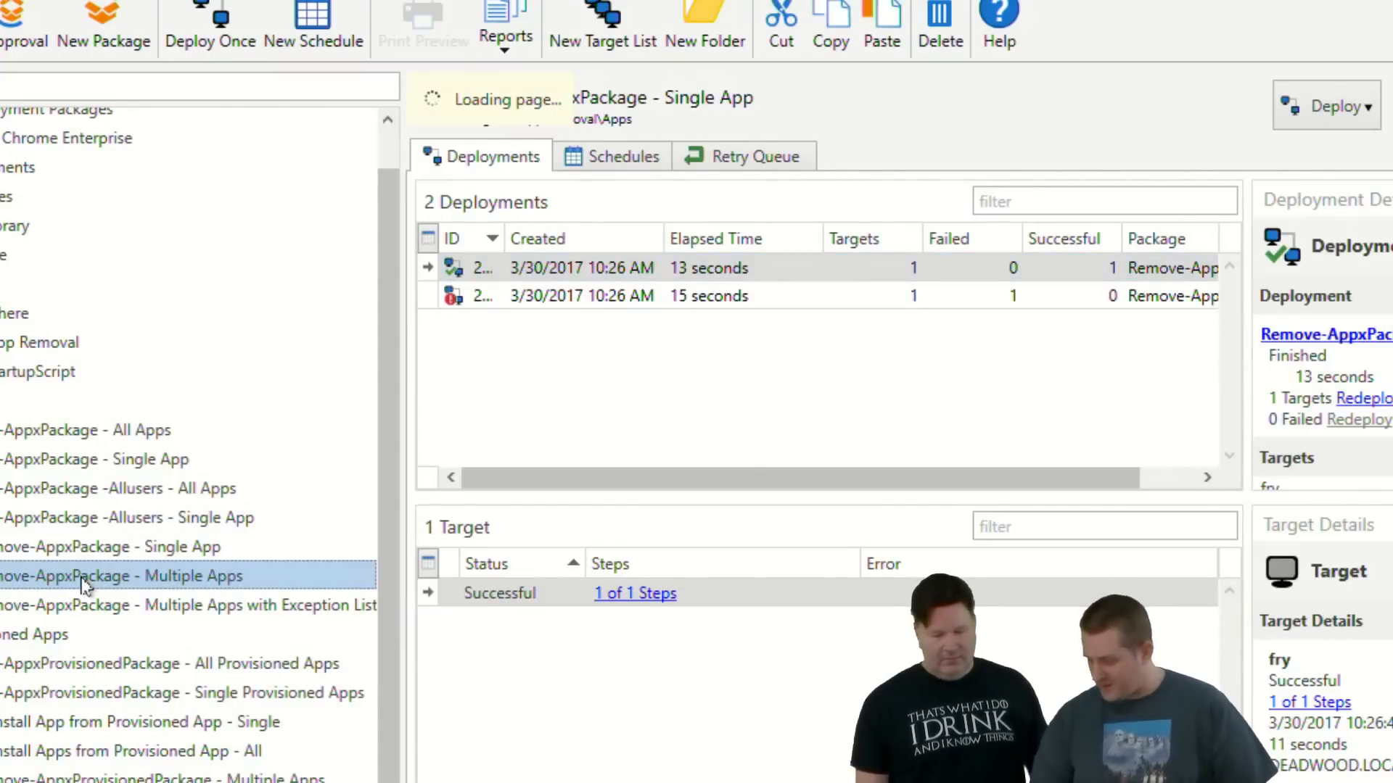
double_click(82, 578)
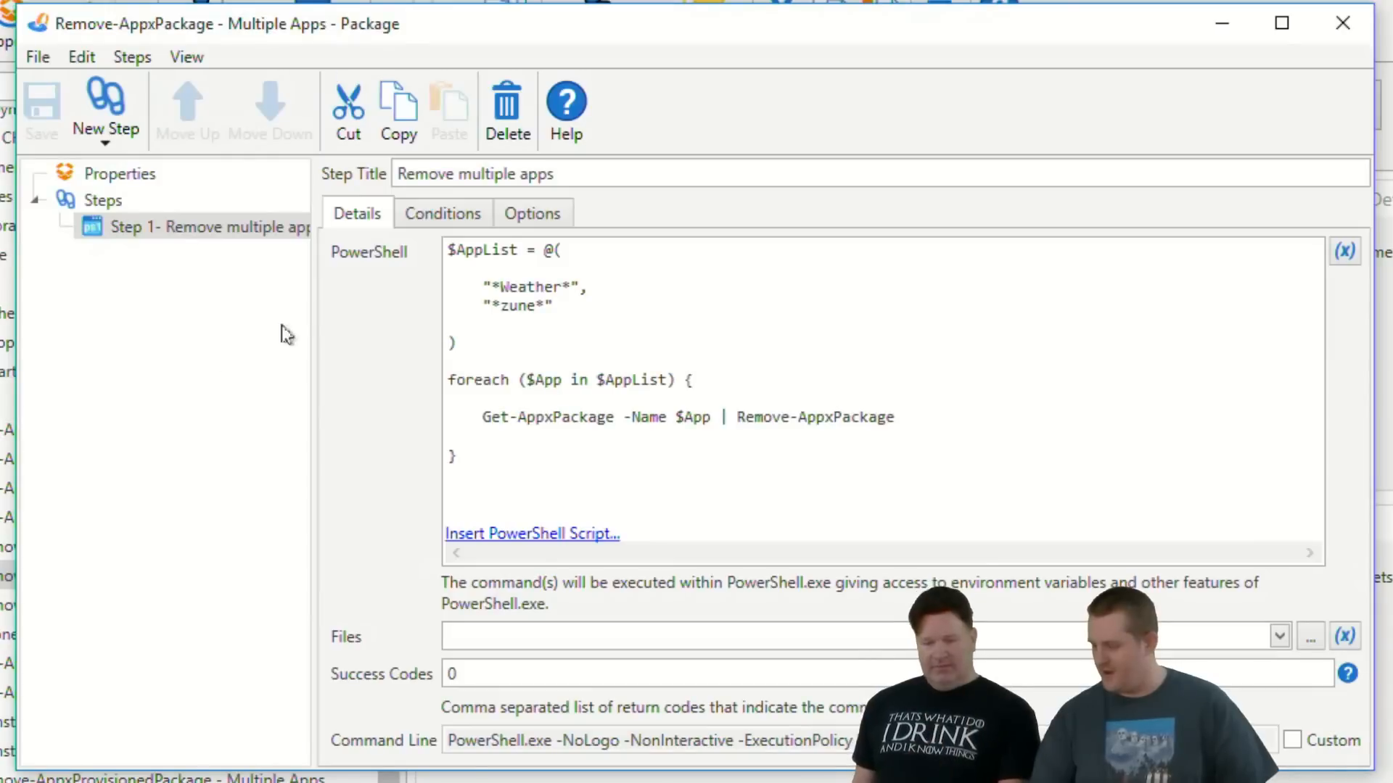
double_click(515, 306)
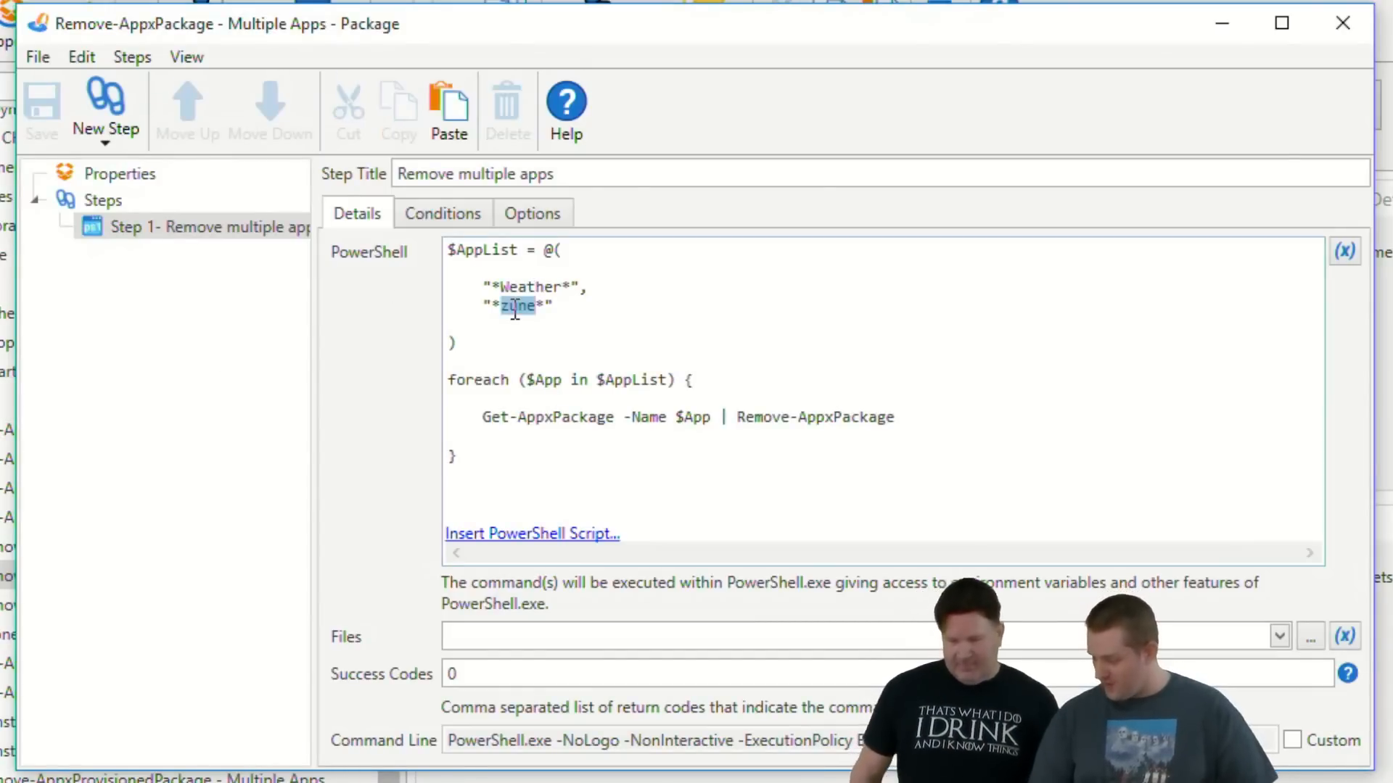
type("xbox")
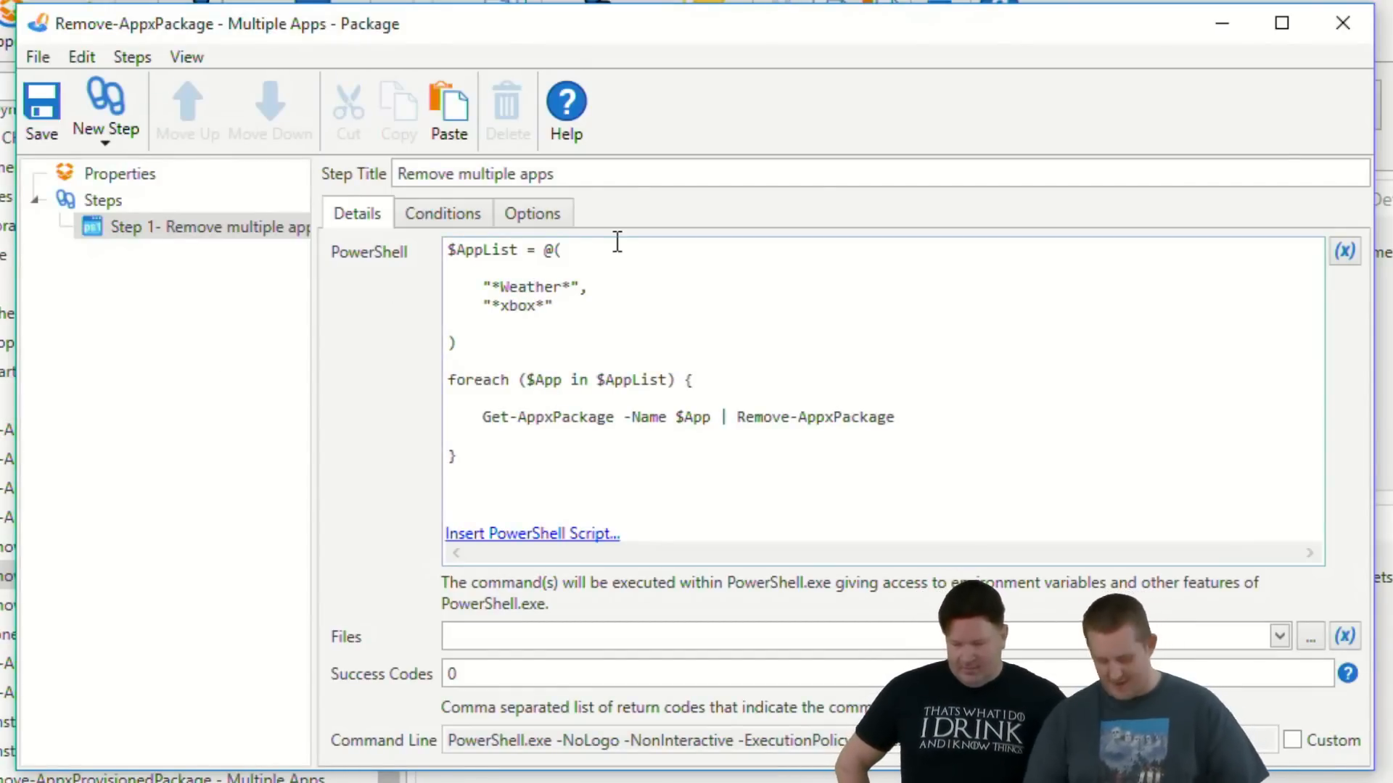
key("ctrl+s")
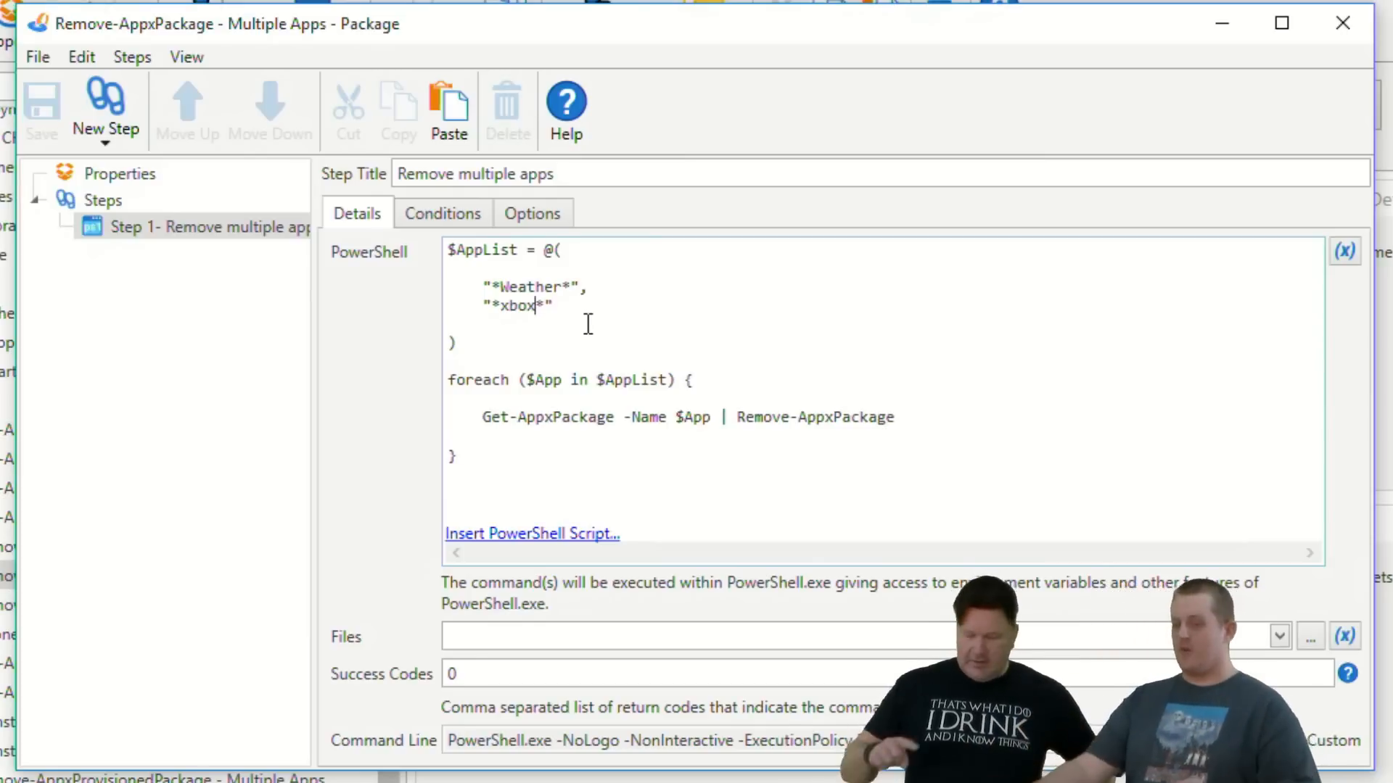
double_click(38, 24)
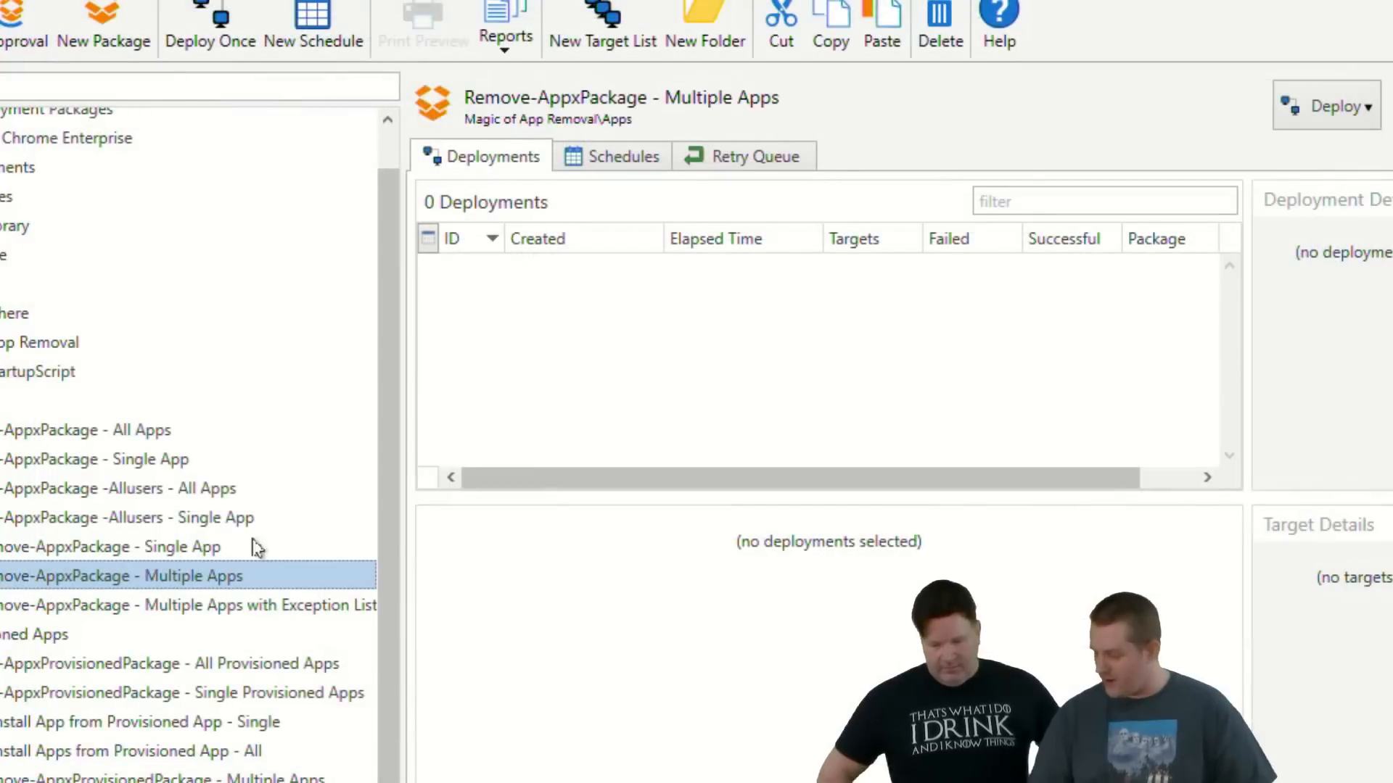
- Deploy the Remove-AppxPackage - Multiple Apps package once to the target fry
key("ctrl+d")
type("fry")
key("Return")
key("Return")
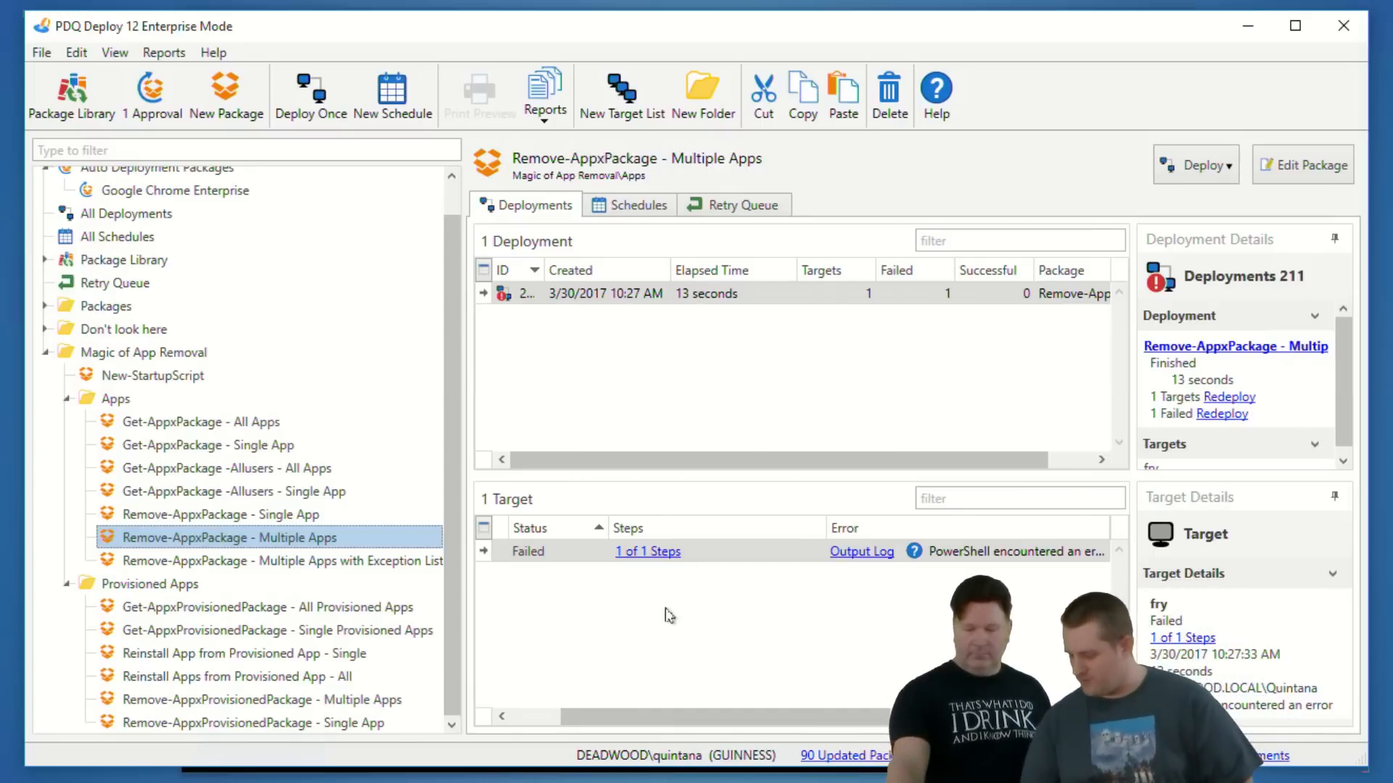
- Open the output log of fry's failed deployment, highlight the name of the package that could not be removed, and close the log
left_click(878, 558)
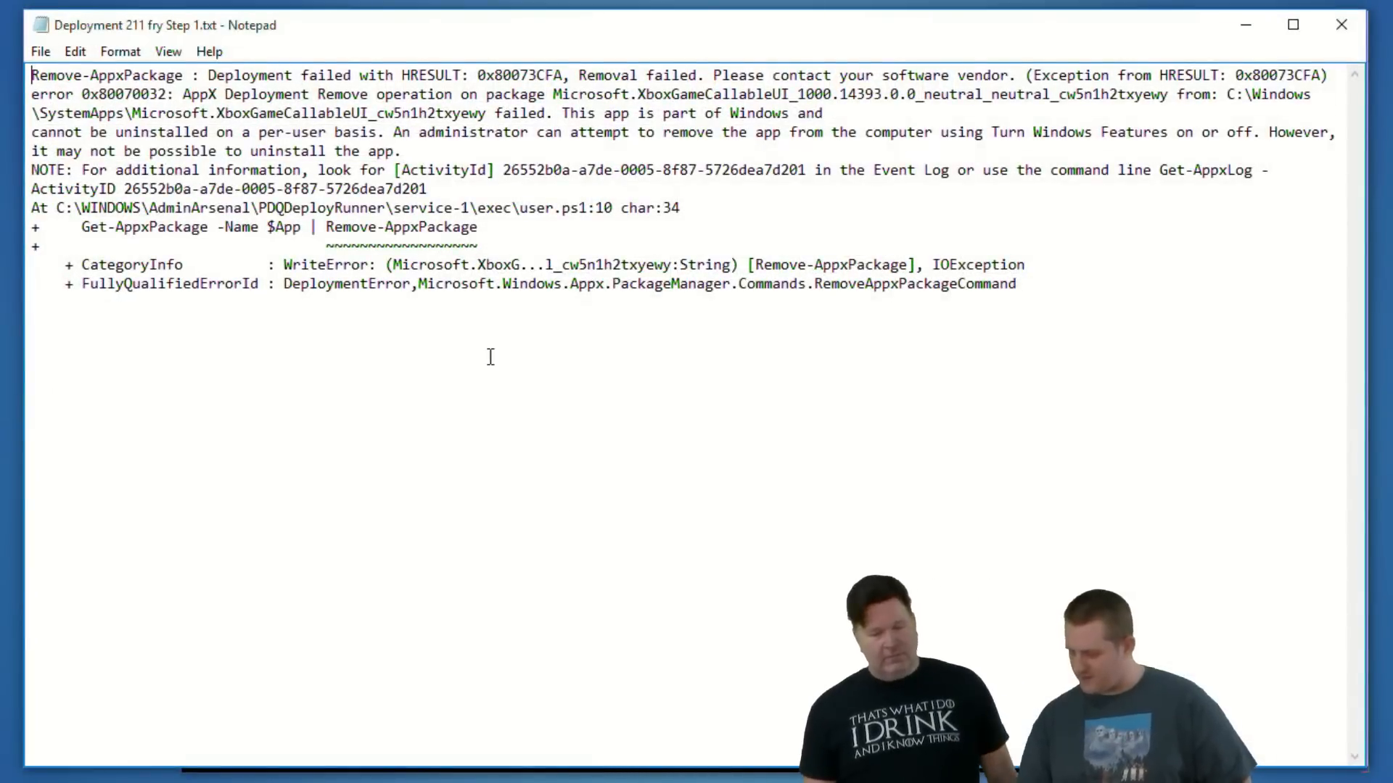
left_click(782, 94)
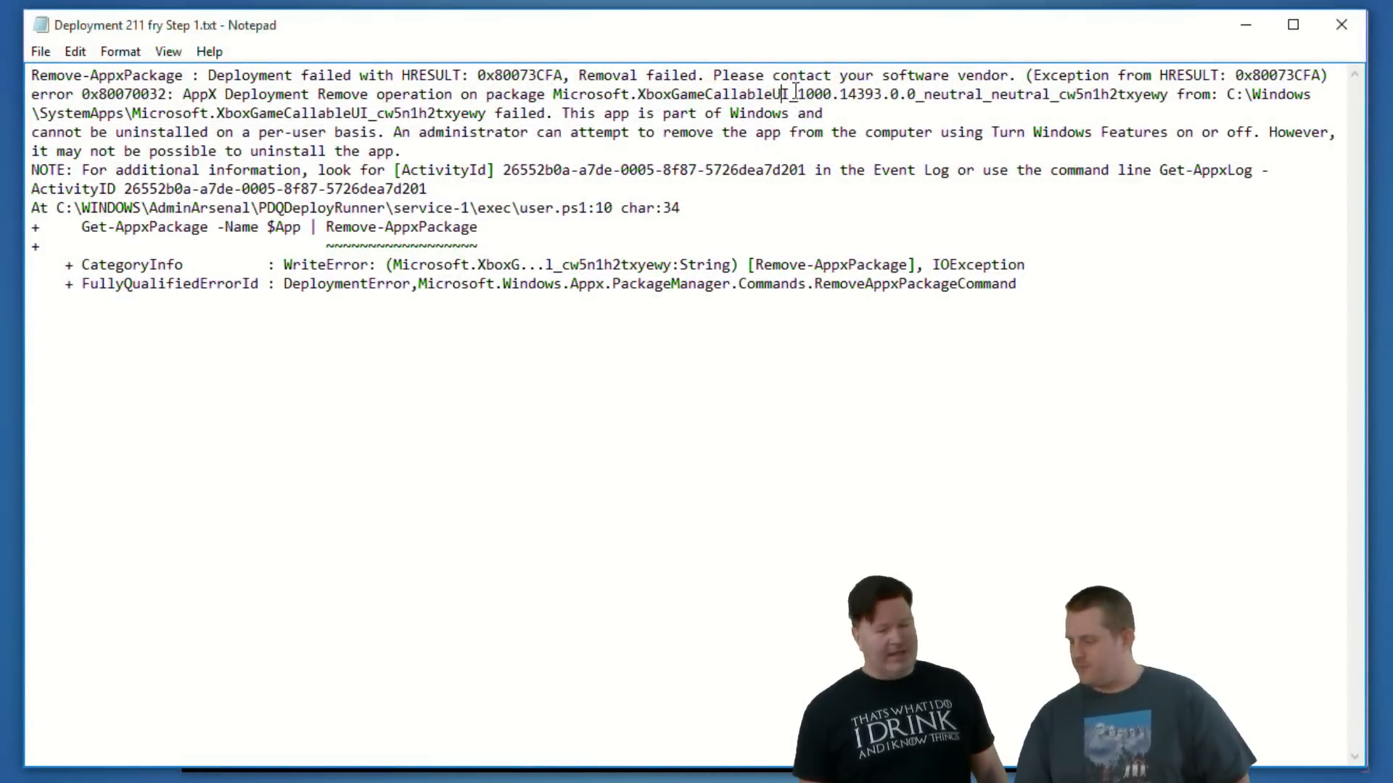
left_click_drag(556, 94, 798, 94)
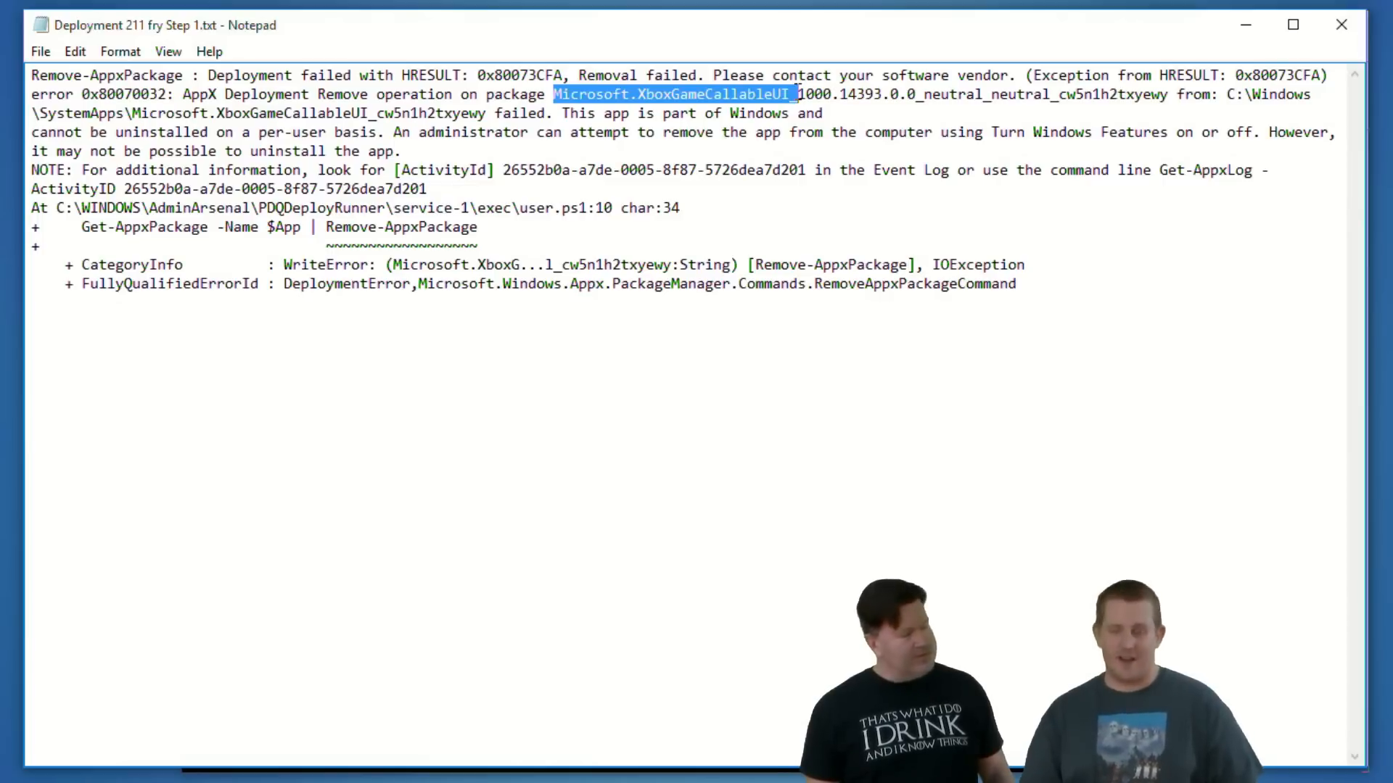
left_click(910, 154)
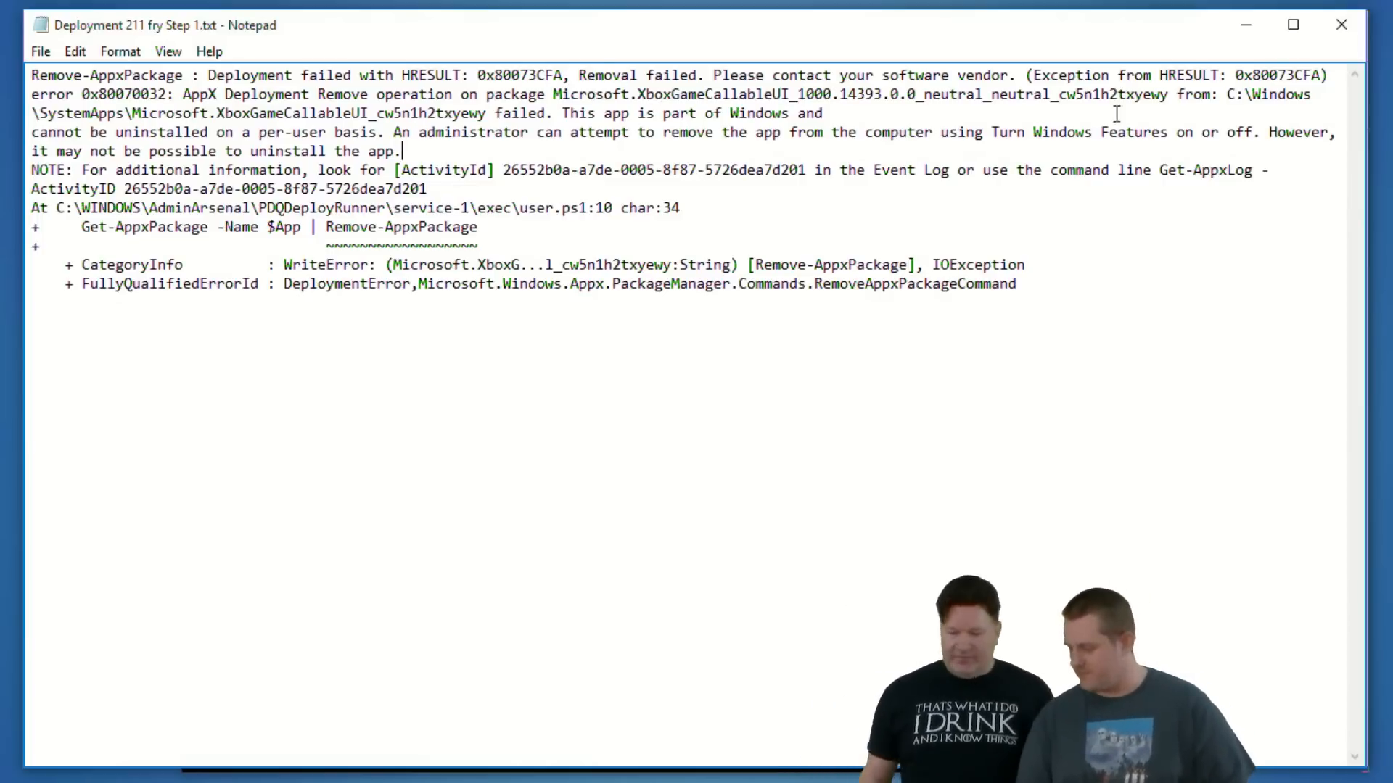
left_click(1340, 22)
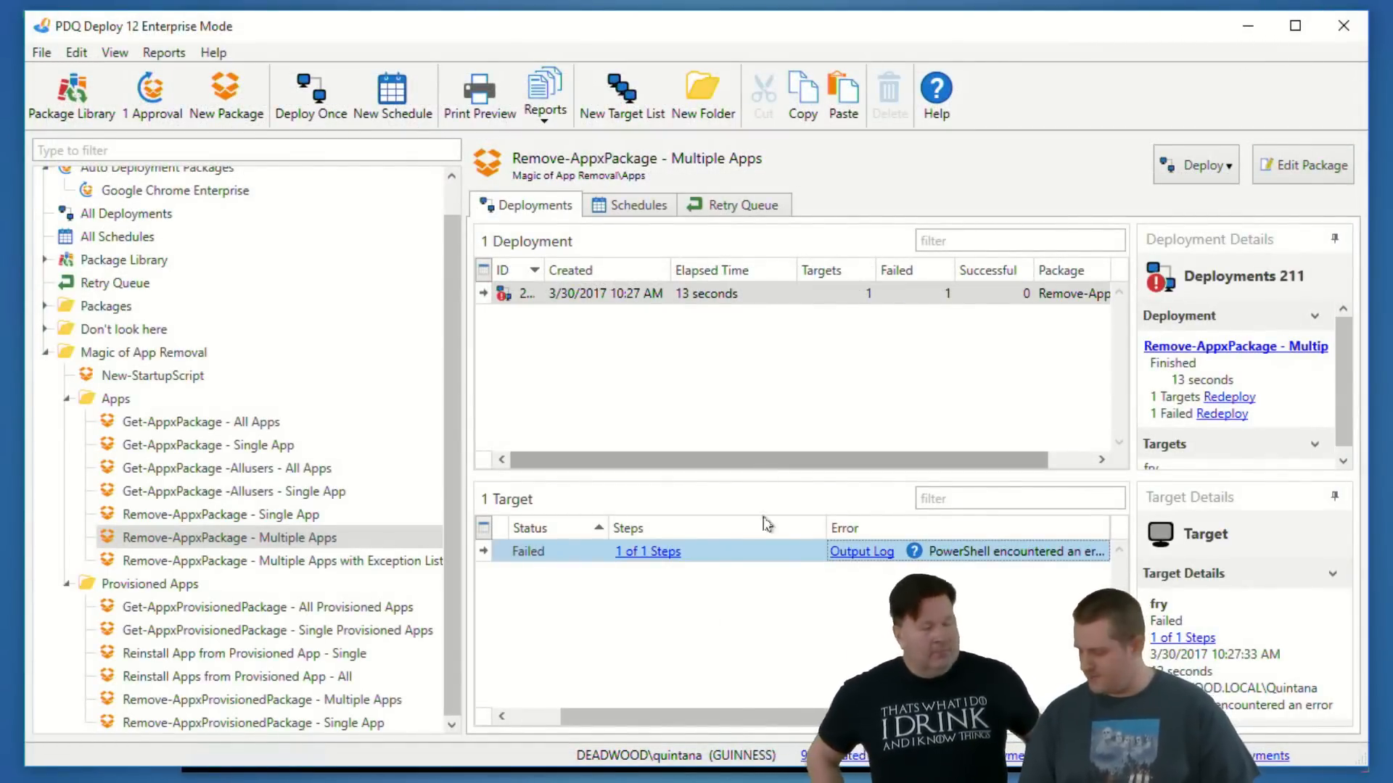
left_click(452, 571)
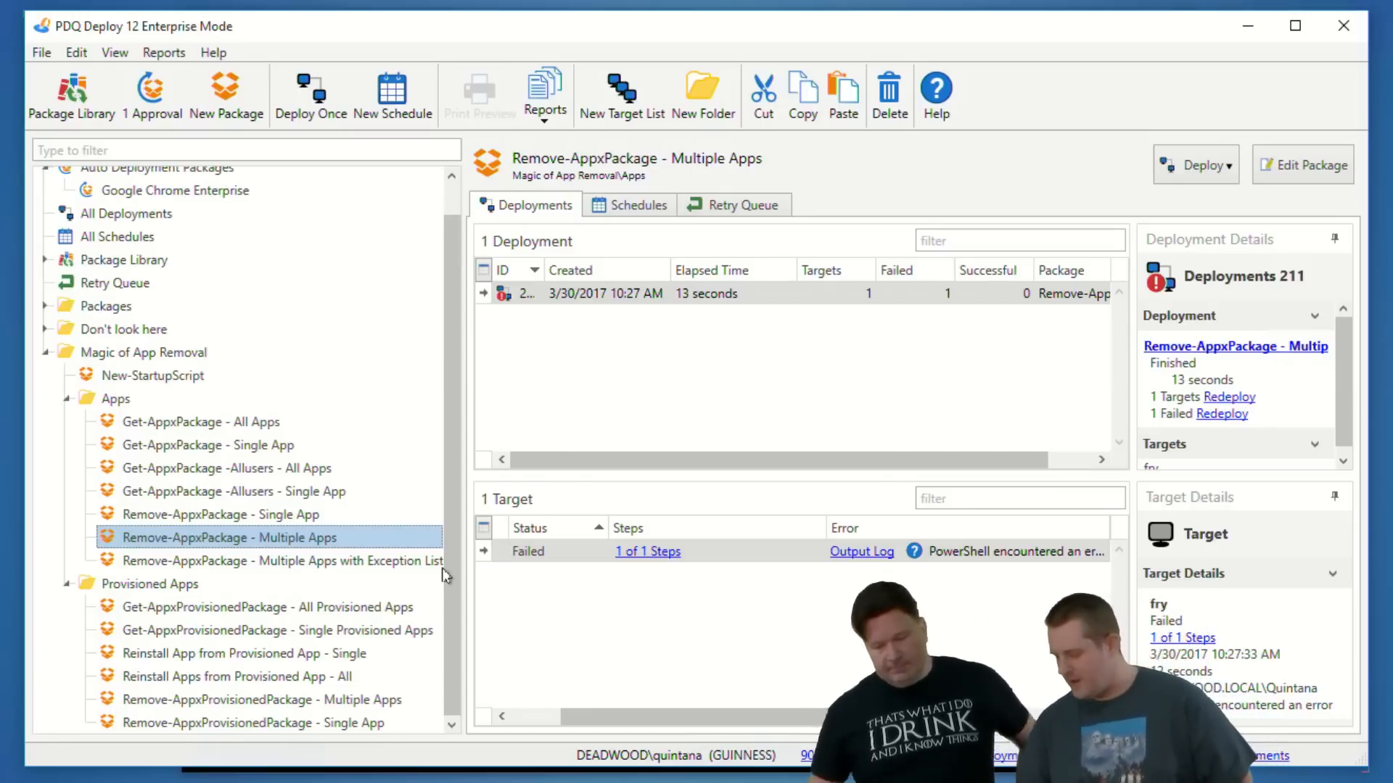
- Open the New-StartupScript package, switch to PowerShell ISE to review New-StartupScript.ps1's examples, parameters and Begin block, and minimize ISE
double_click(180, 376)
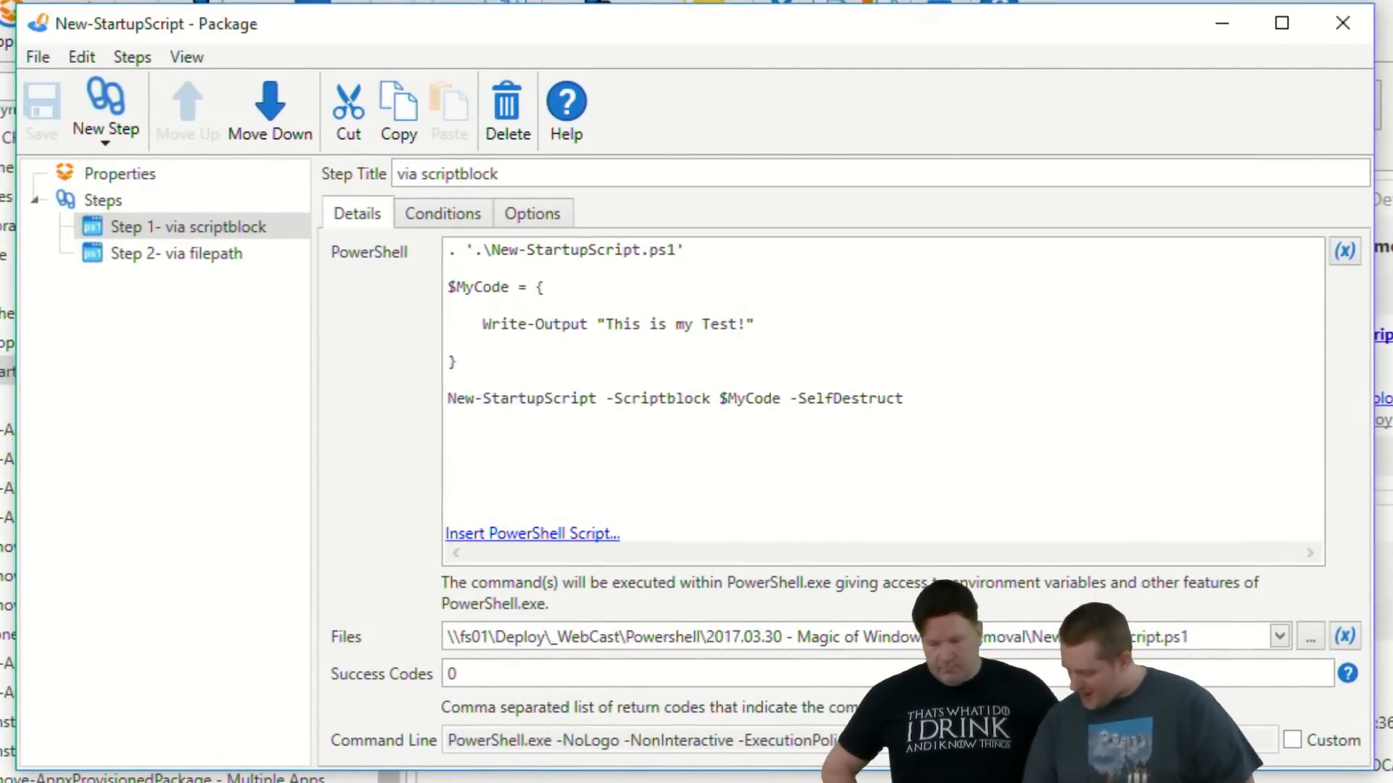
left_click(700, 766)
scroll(345, 258, "down", 3)
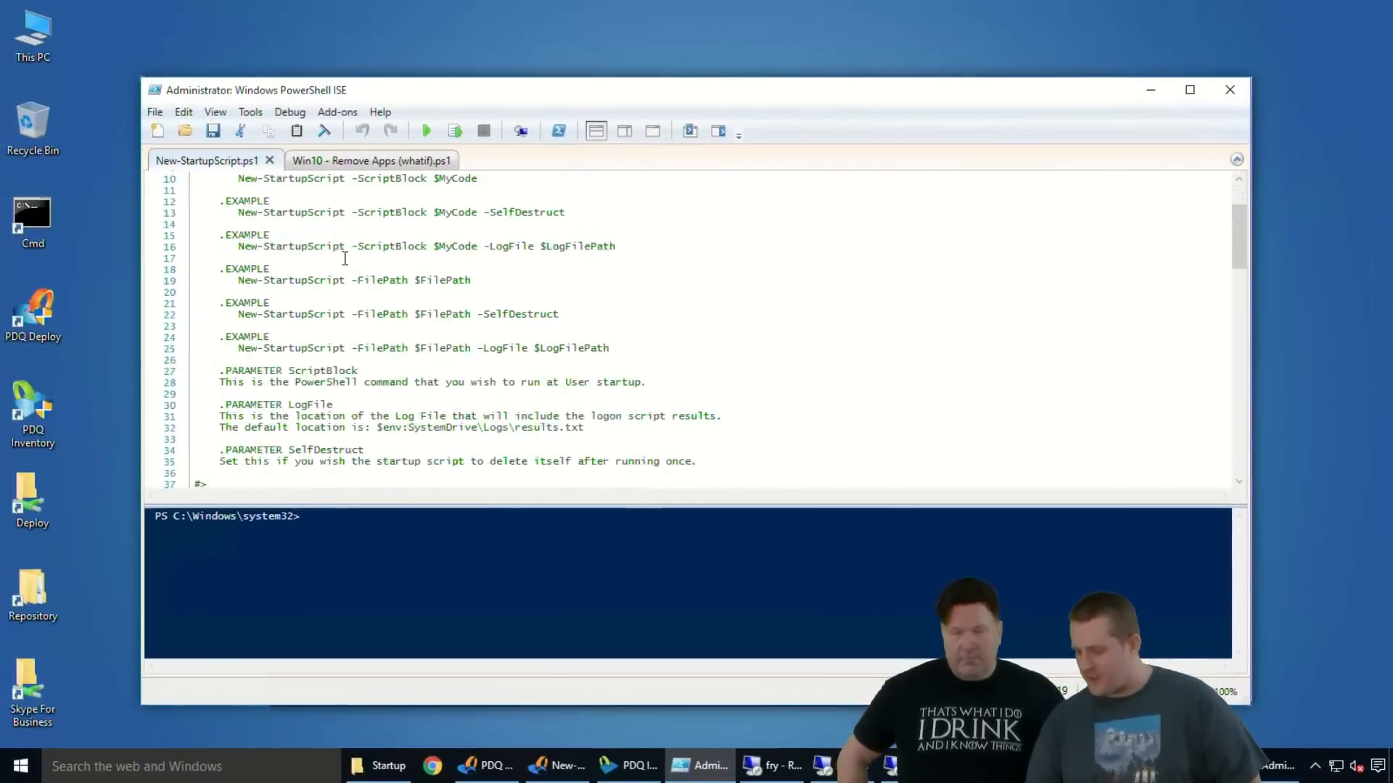
scroll(344, 258, "down", 7)
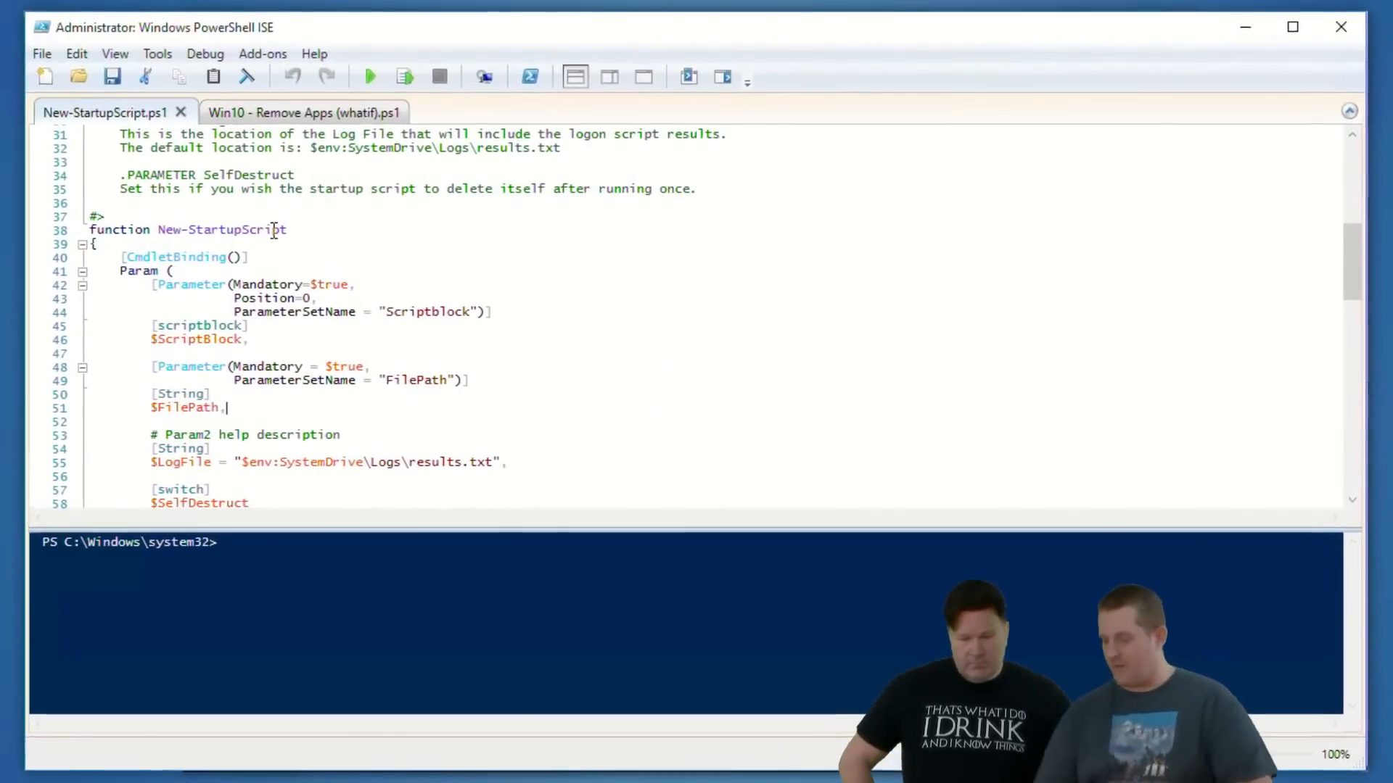
scroll(349, 273, "down", 2)
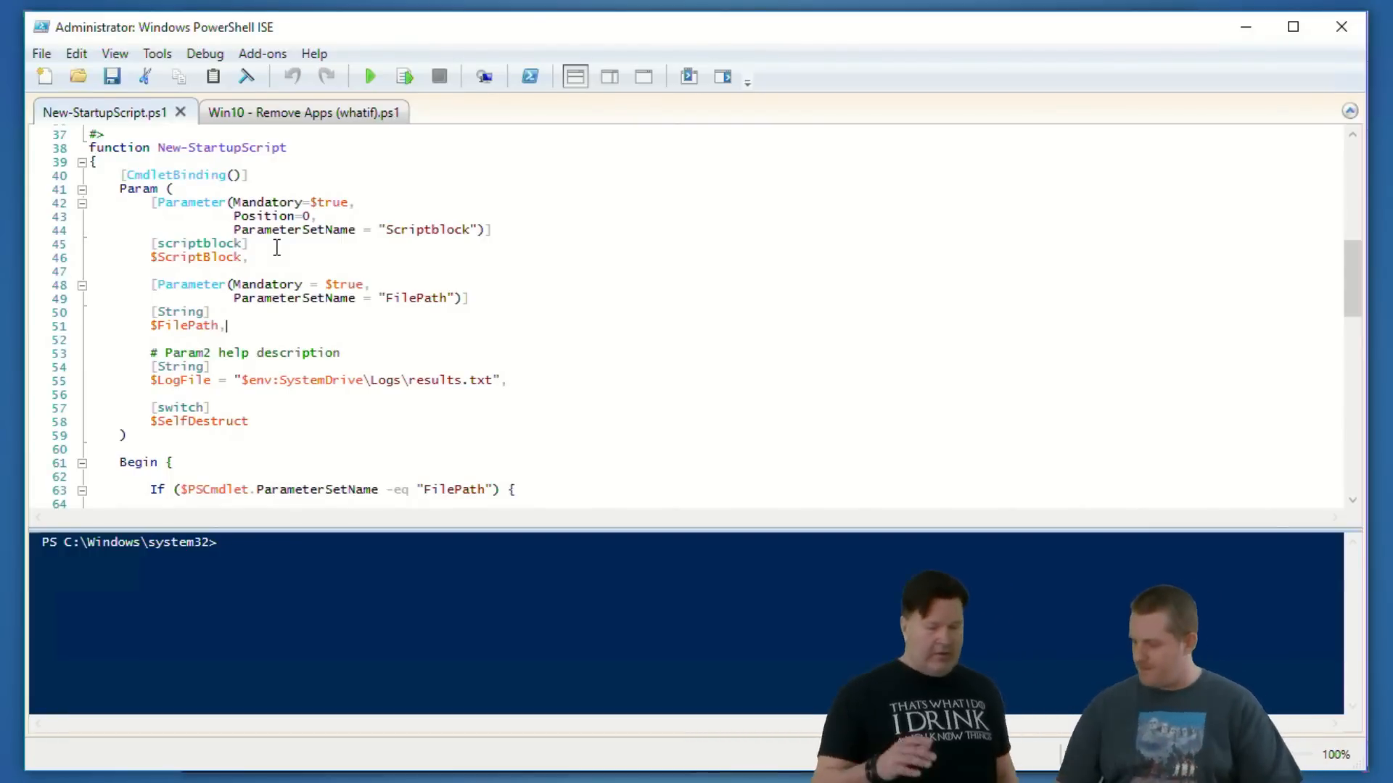
scroll(612, 314, "down", 4)
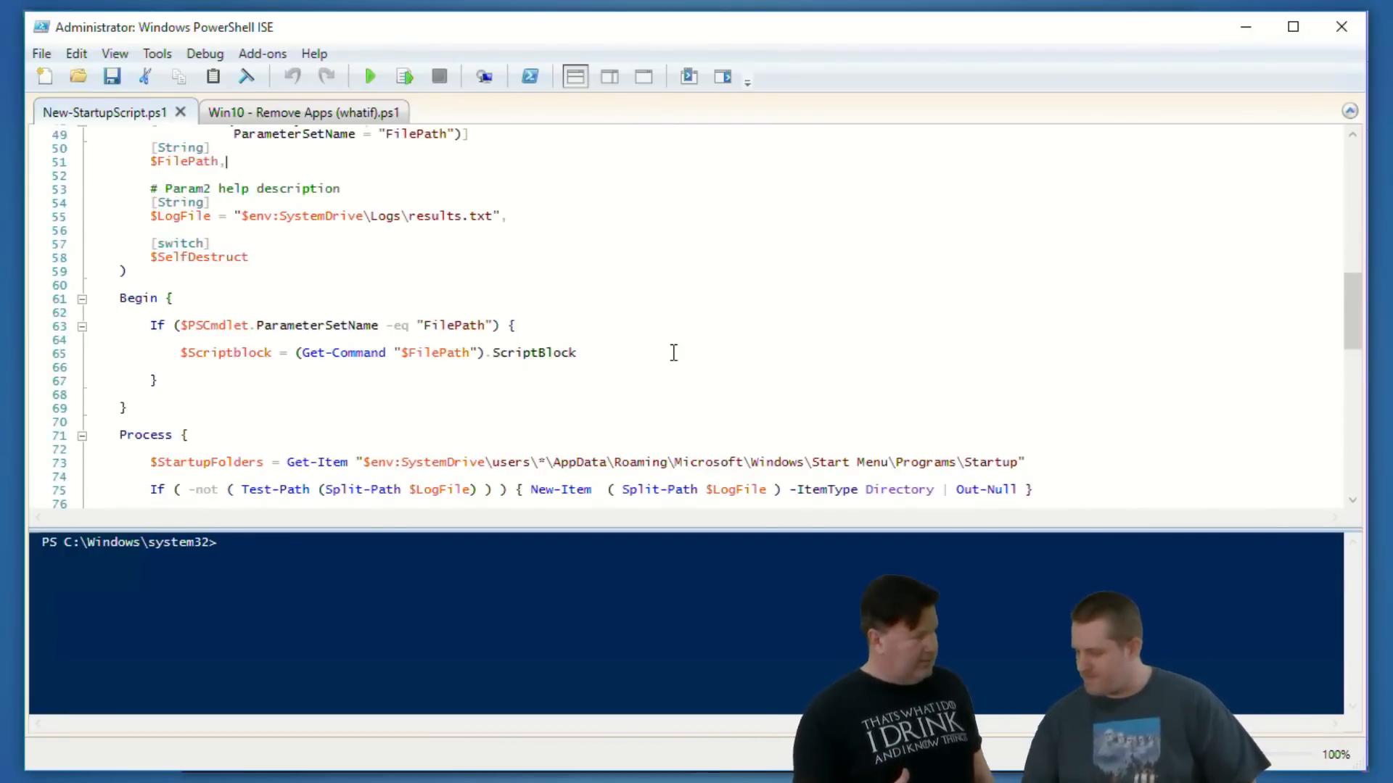
scroll(674, 352, "up", 5)
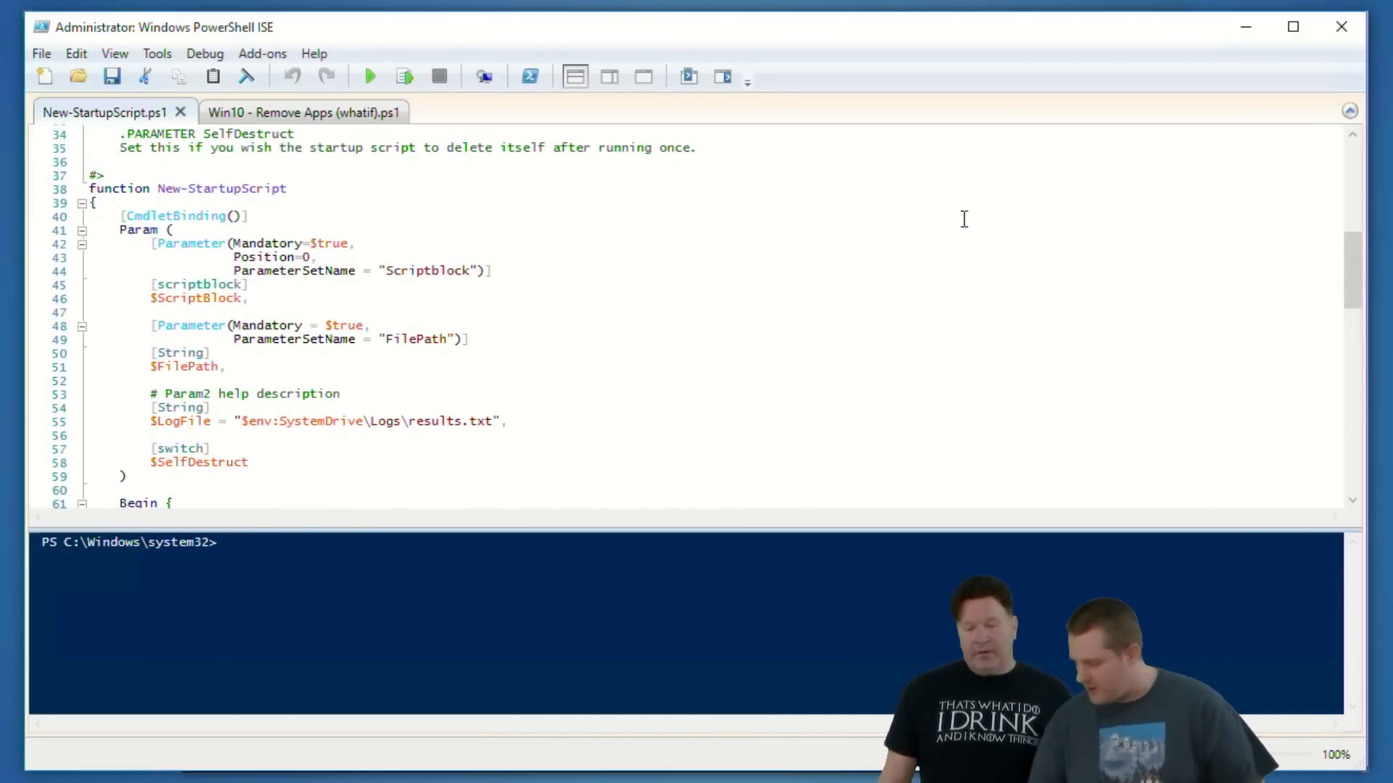
left_click(1248, 29)
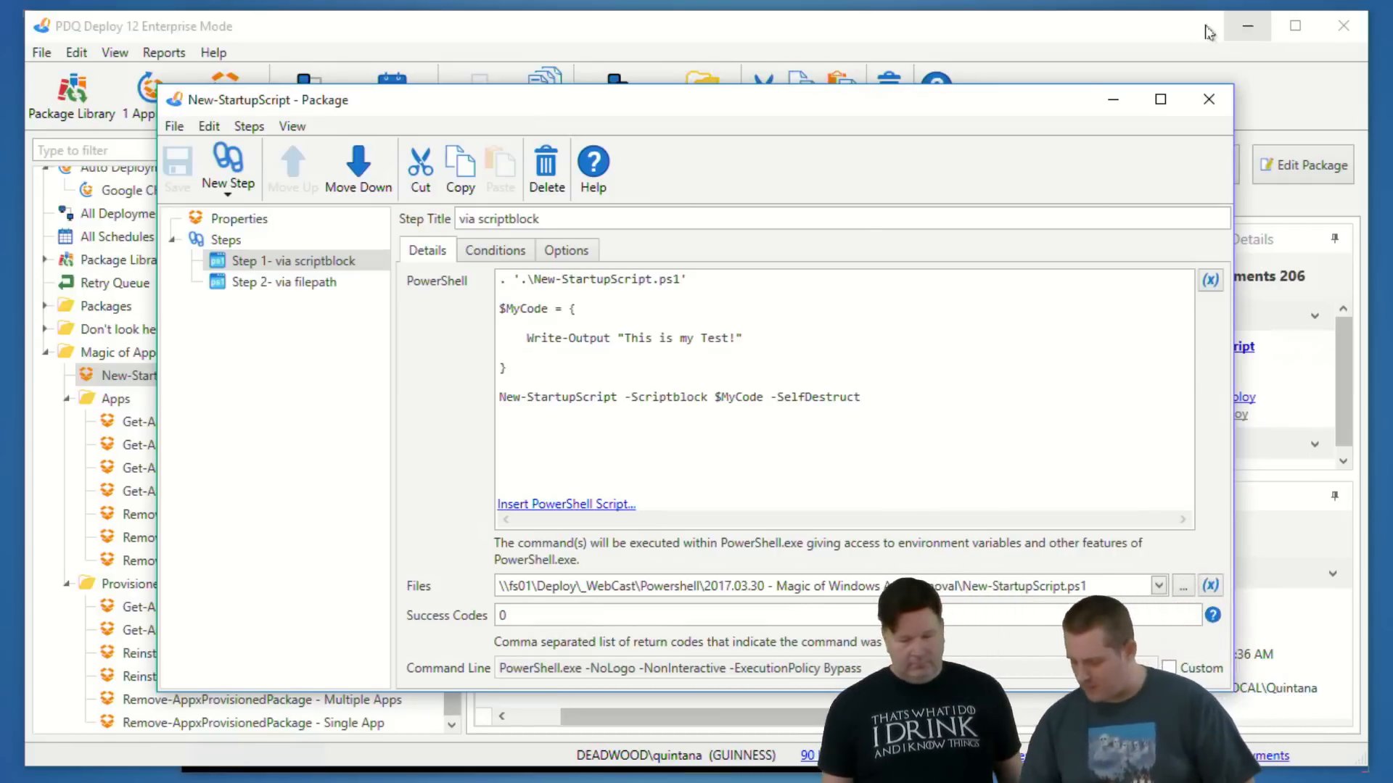
- Review the package's via scriptblock and via filepath steps, close it, and select the target in its existing deployment
left_click(726, 360)
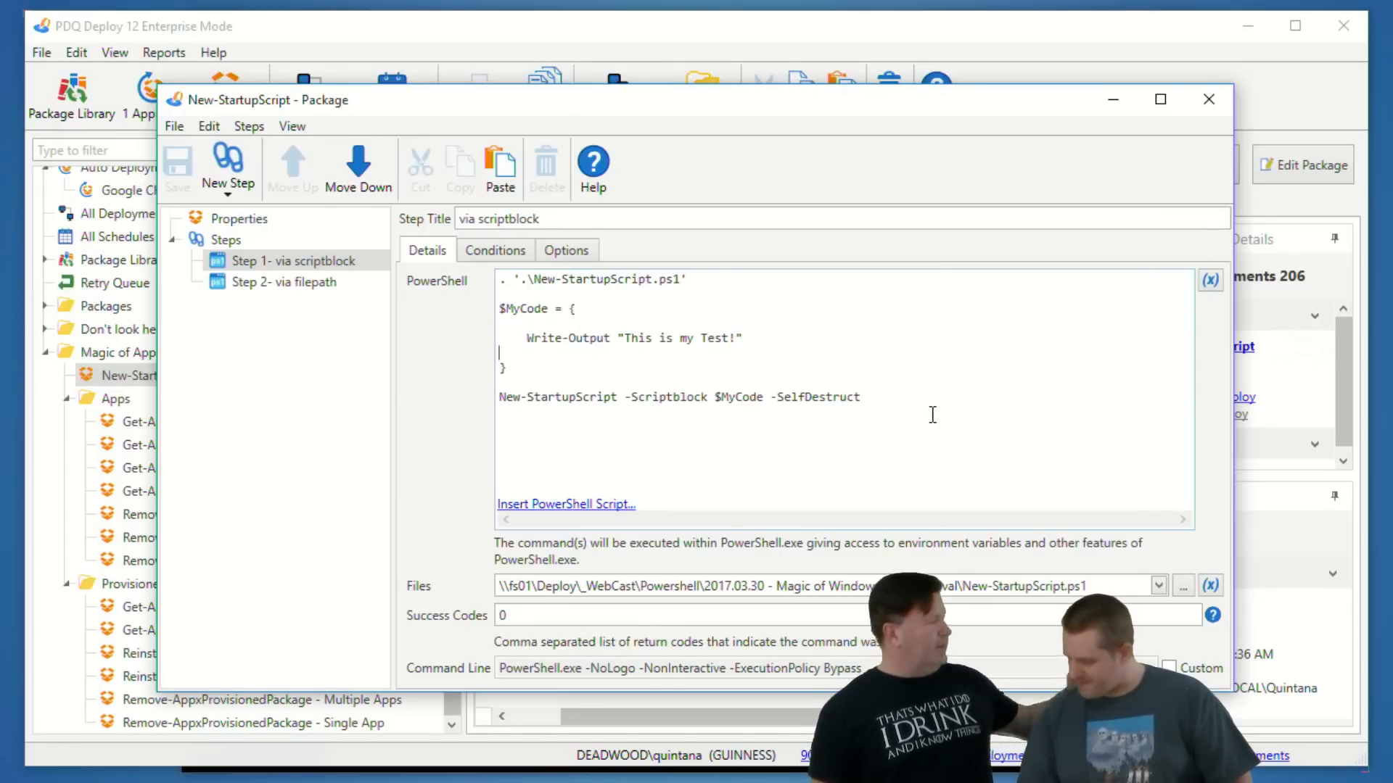
left_click(864, 399)
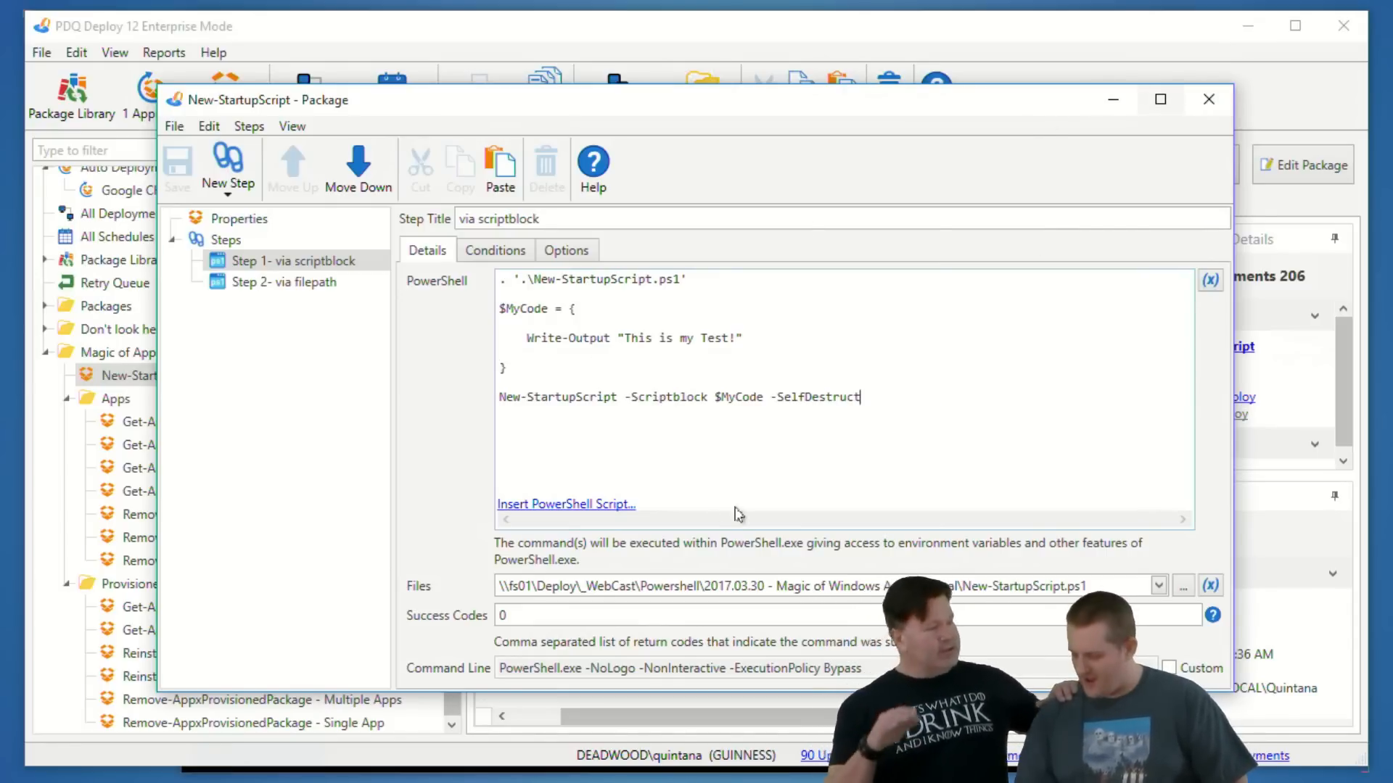
left_click(320, 289)
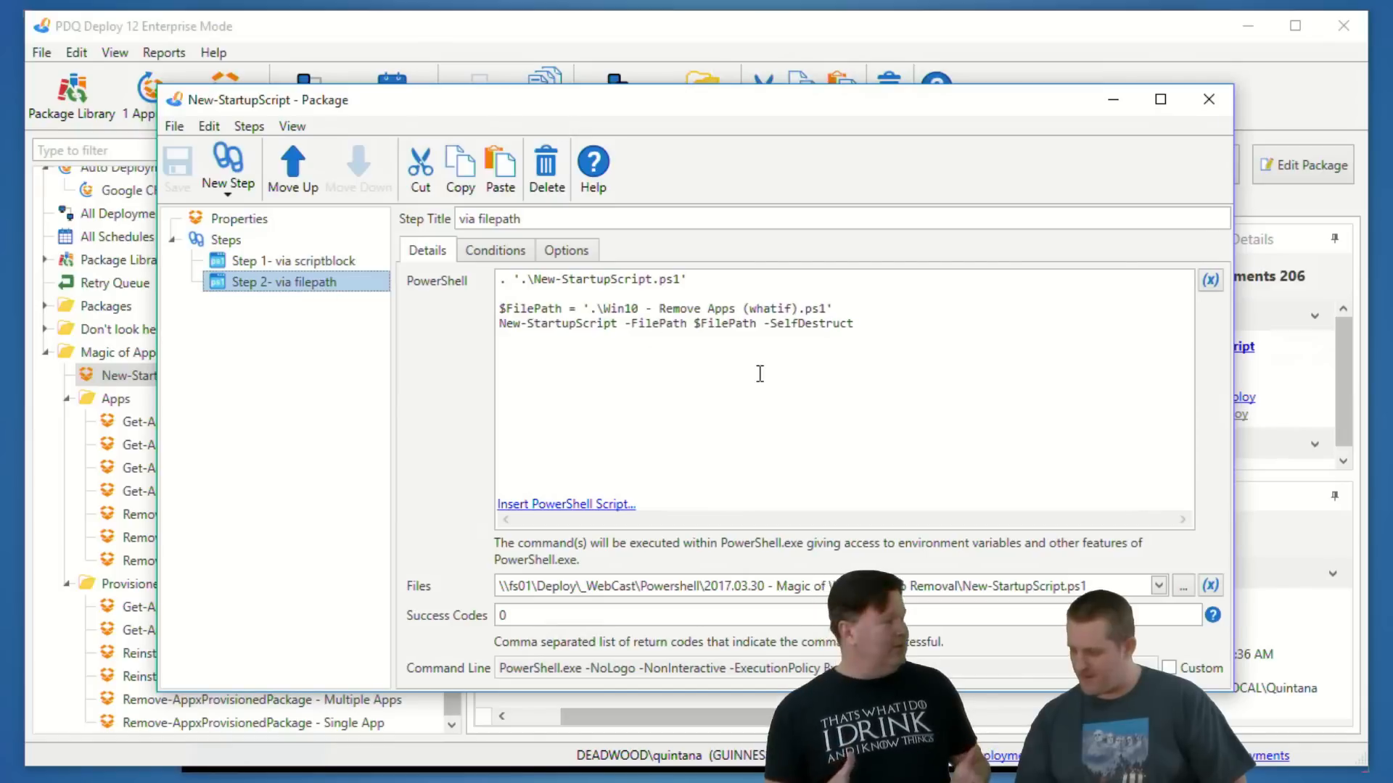
left_click(1211, 99)
left_click(547, 553)
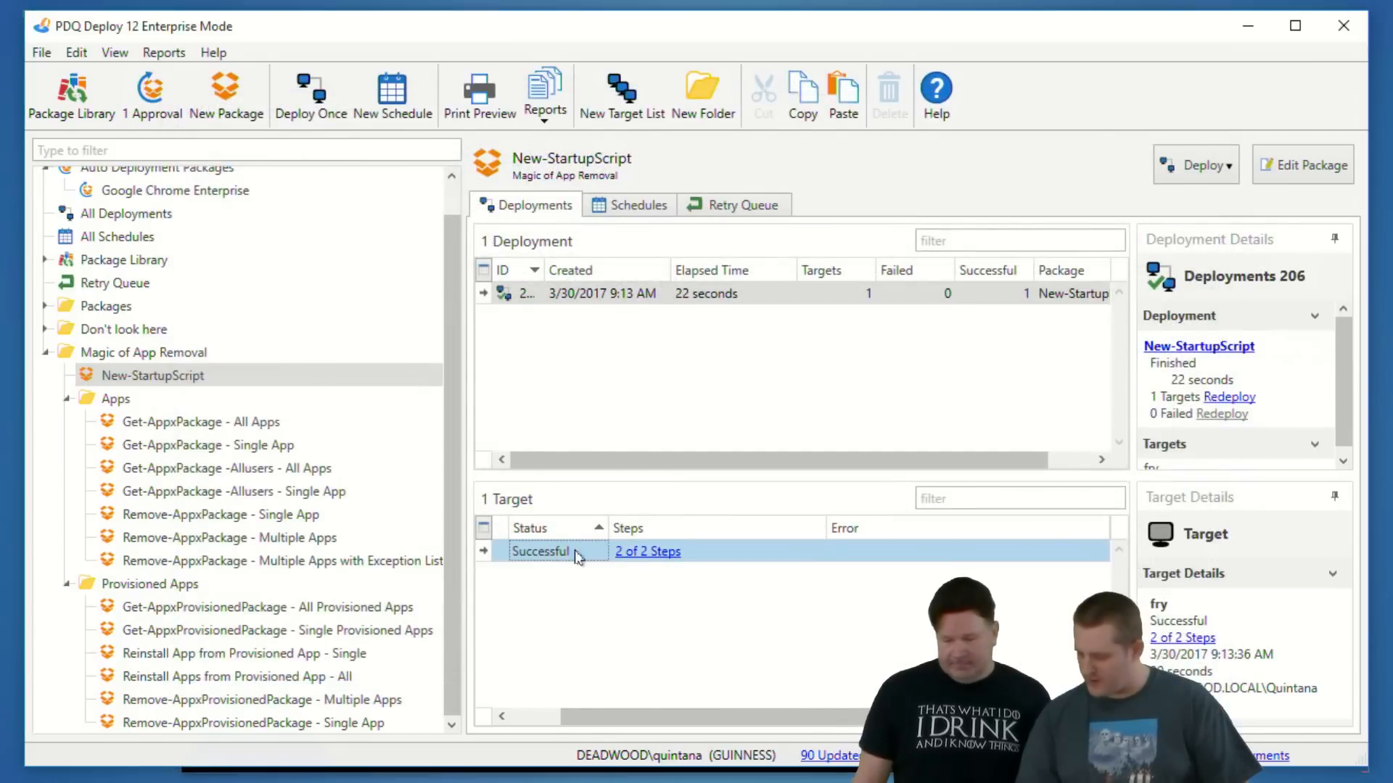
- Switch to the Startup folder in File Explorer, open DestroyApps.bat for editing to inspect its encoded command, and close the file
left_click(356, 780)
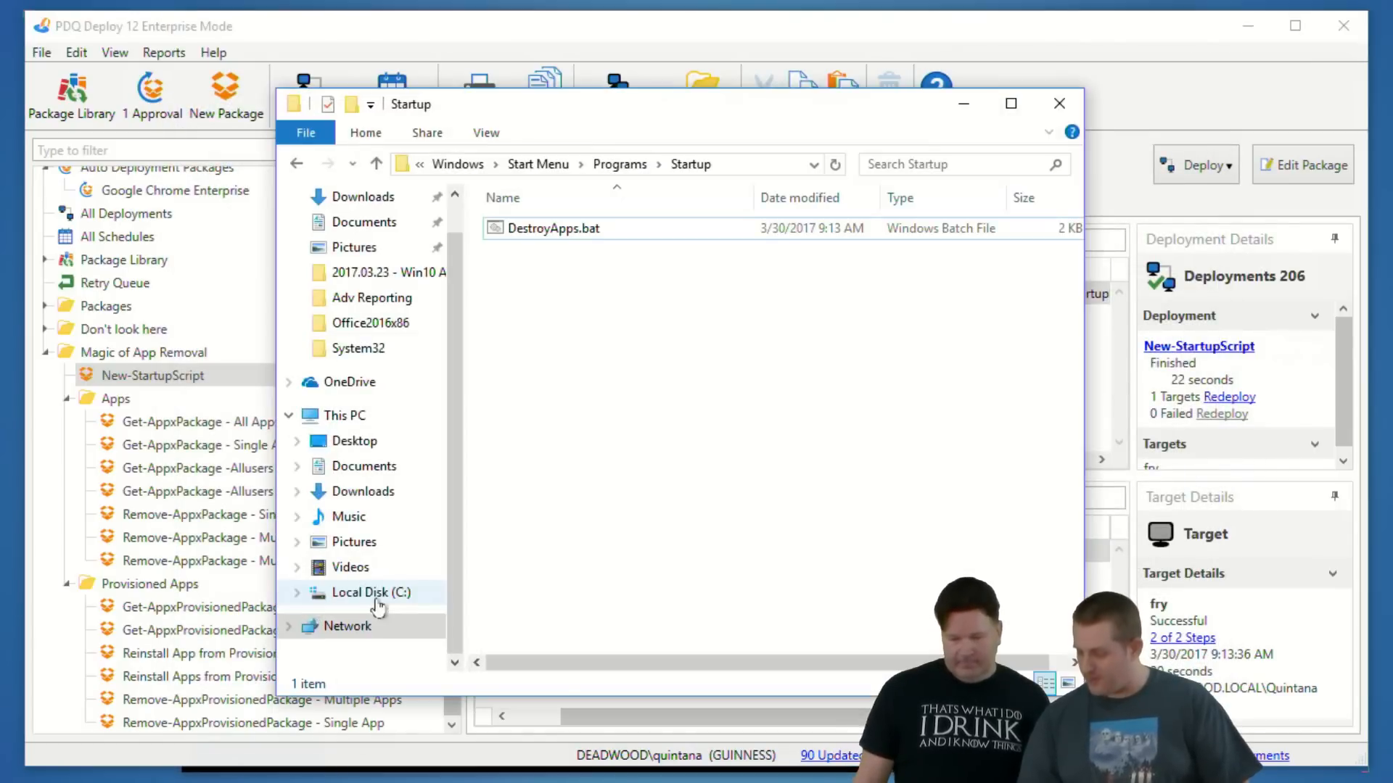
right_click(553, 233)
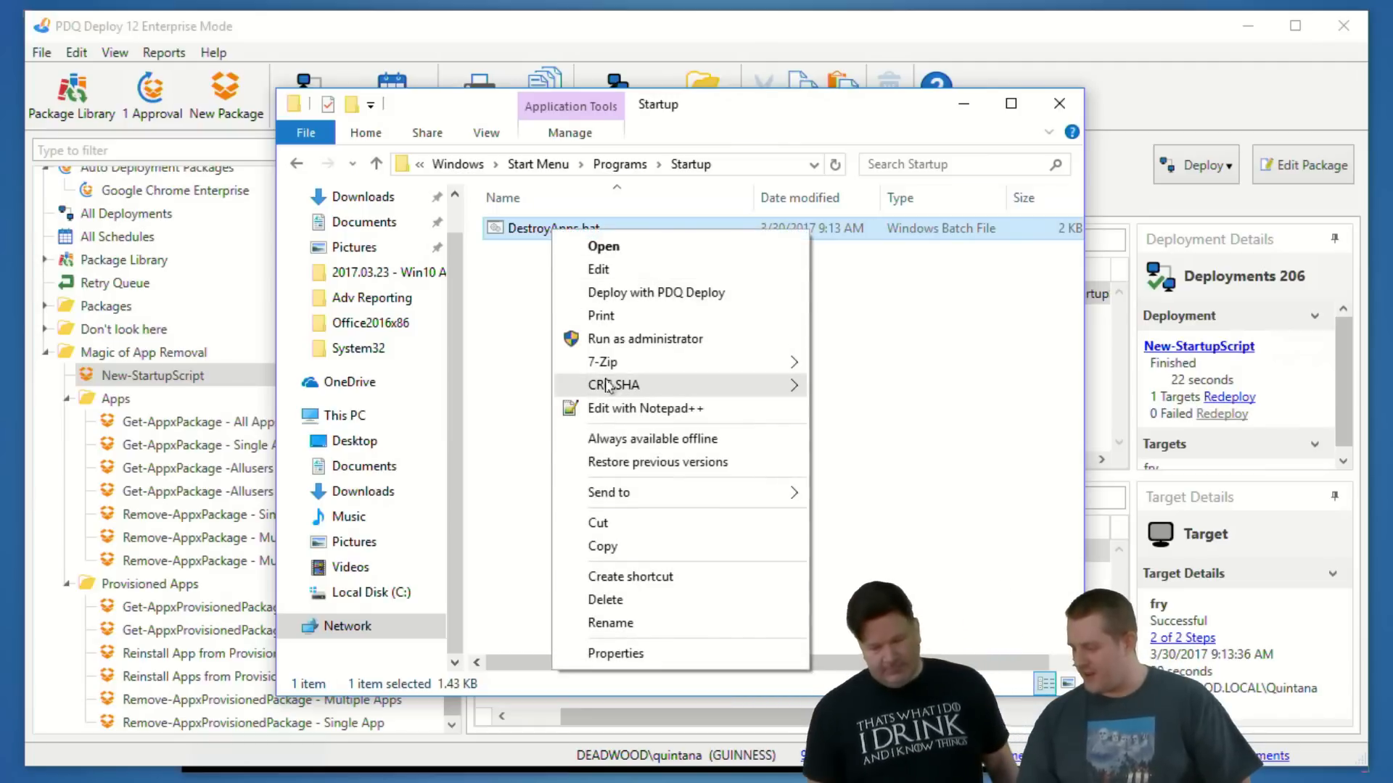
left_click(594, 269)
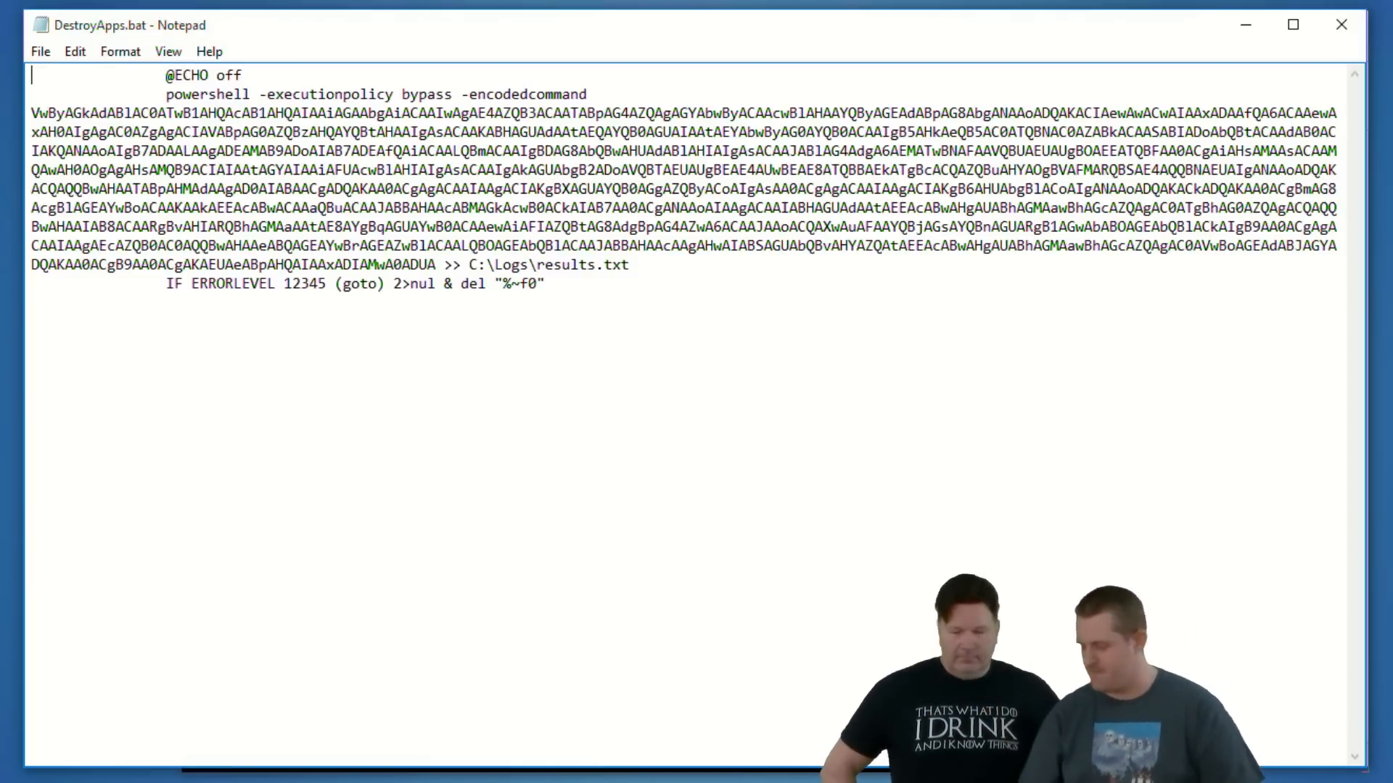
key("alt+F4")
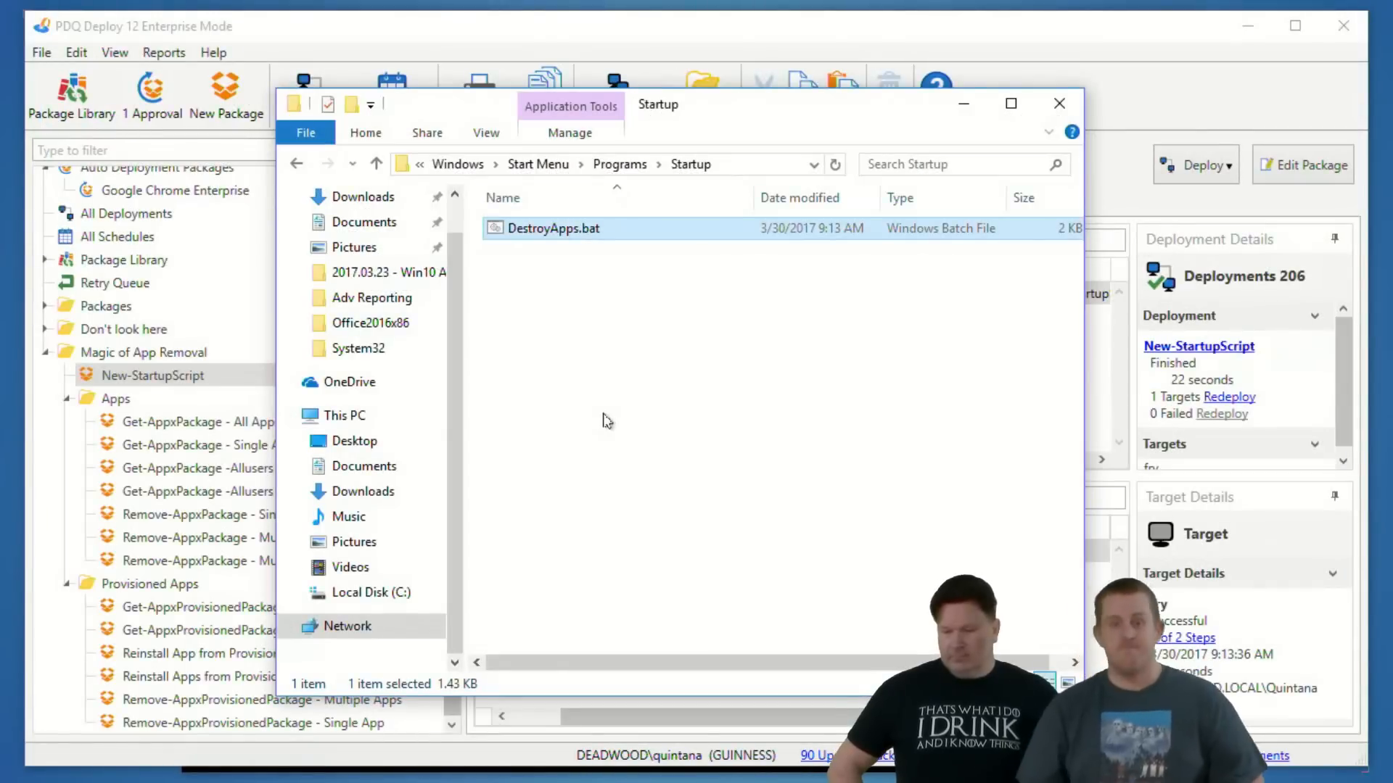